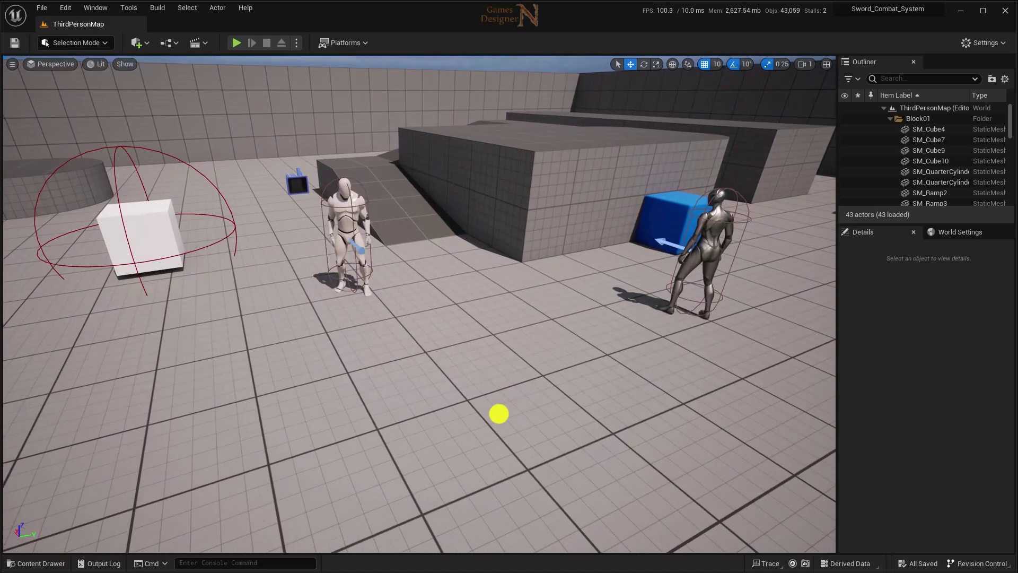
# Step: Delete both mannequins, including the BP_SwordCharacter one, from the level
pyautogui.moveTo(504, 412)
pyautogui.mouseDown()
pyautogui.moveTo(596, 398)
pyautogui.moveTo(570, 405)
pyautogui.mouseUp()
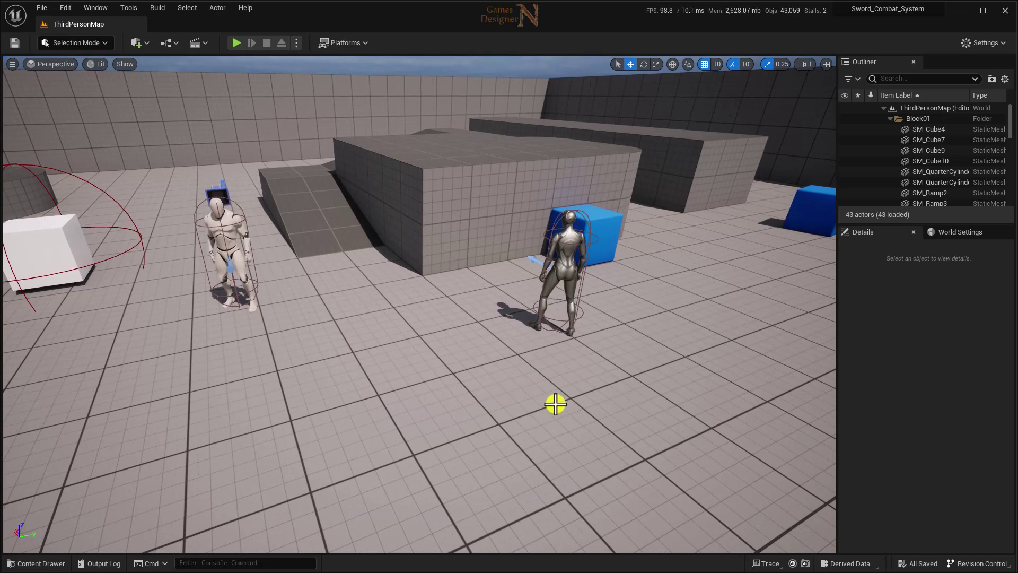
pyautogui.click(227, 237)
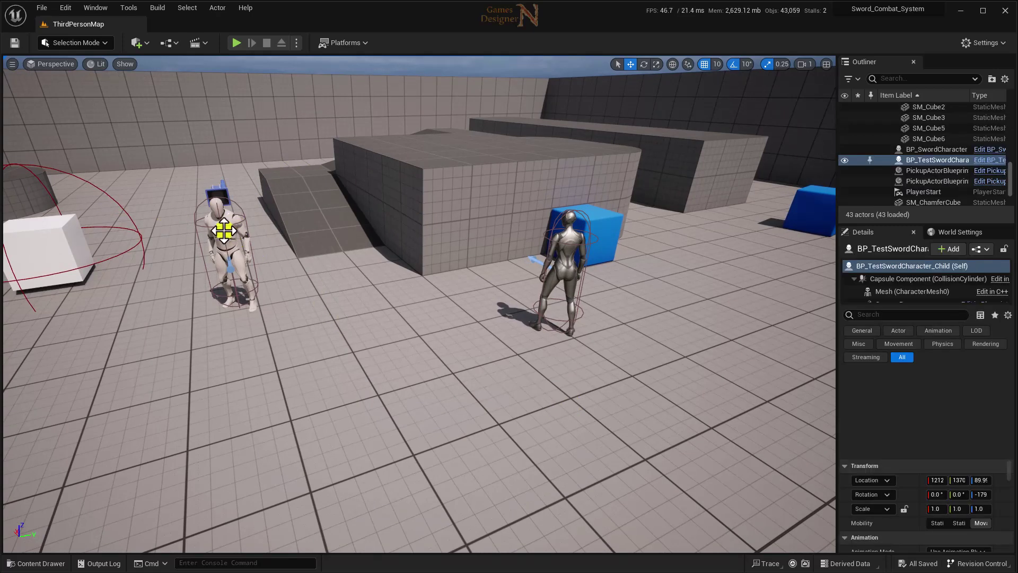
pyautogui.press('Delete')
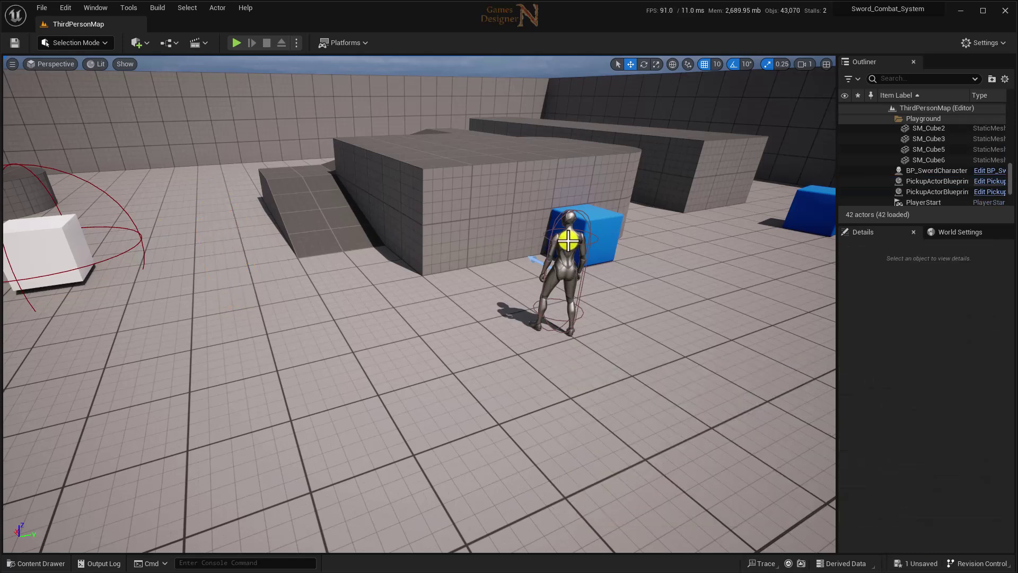
pyautogui.click(568, 241)
pyautogui.press('Delete')
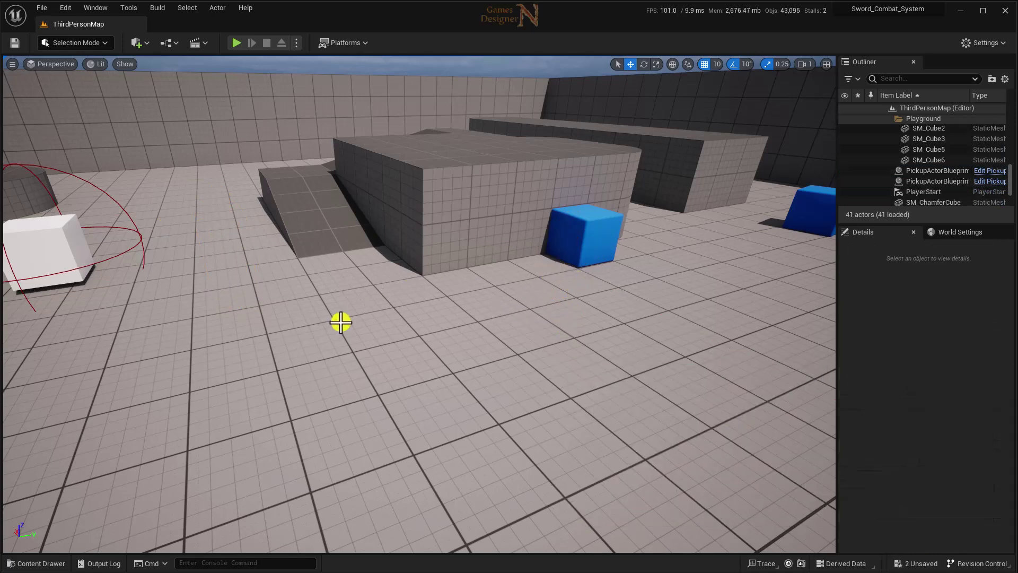
# Step: Force-delete the BP_TestSwordCharacter_Child asset from SwordSystem > Blueprints
pyautogui.hotkey('ctrl', 'space')
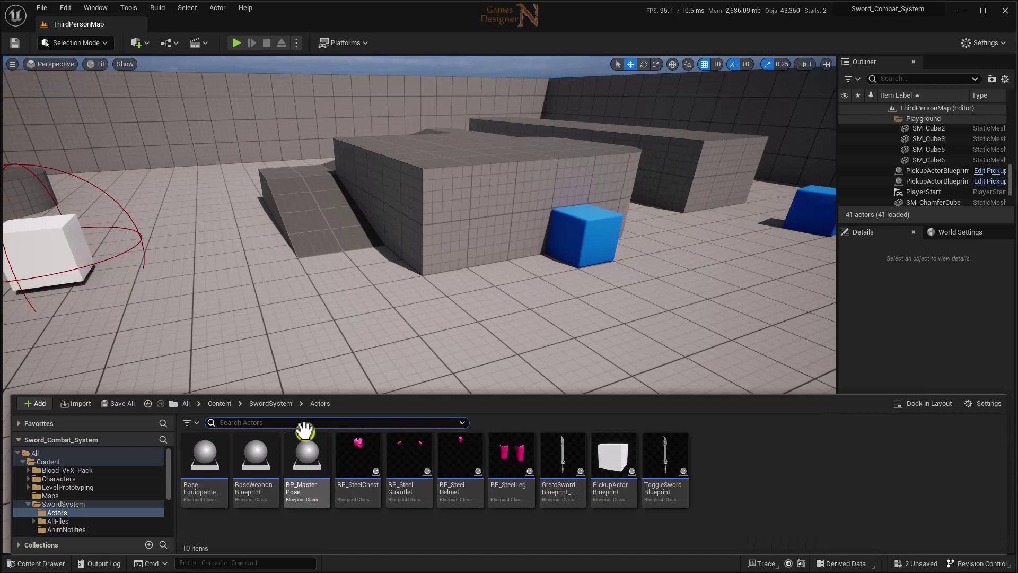
pyautogui.click(270, 403)
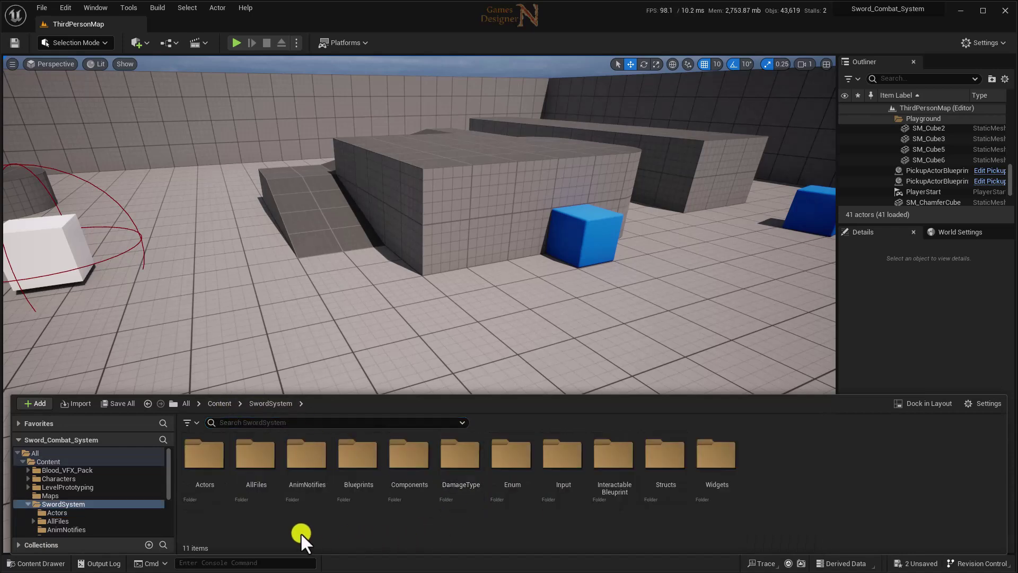
pyautogui.doubleClick(353, 471)
pyautogui.click(256, 458)
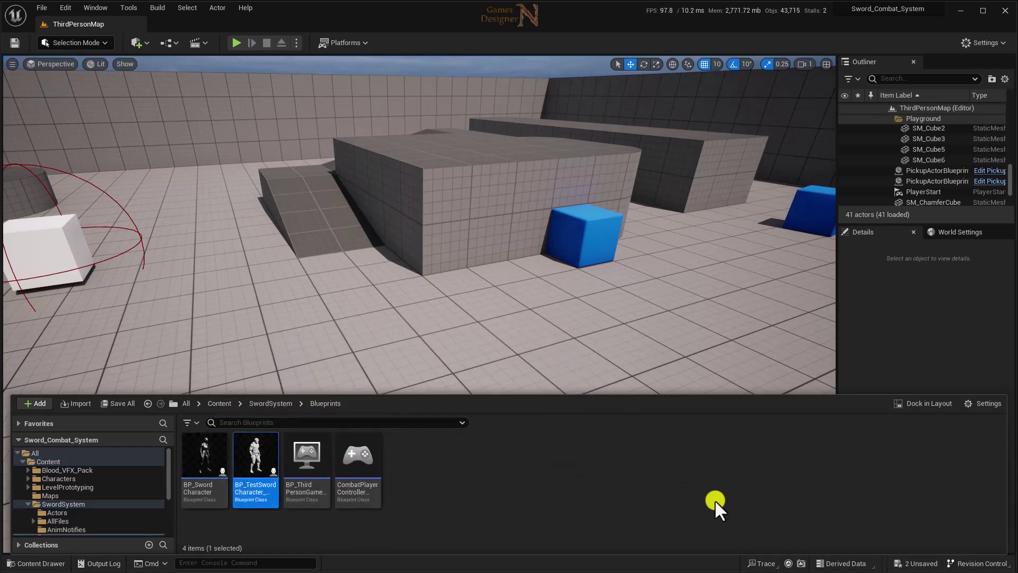
pyautogui.press('Delete')
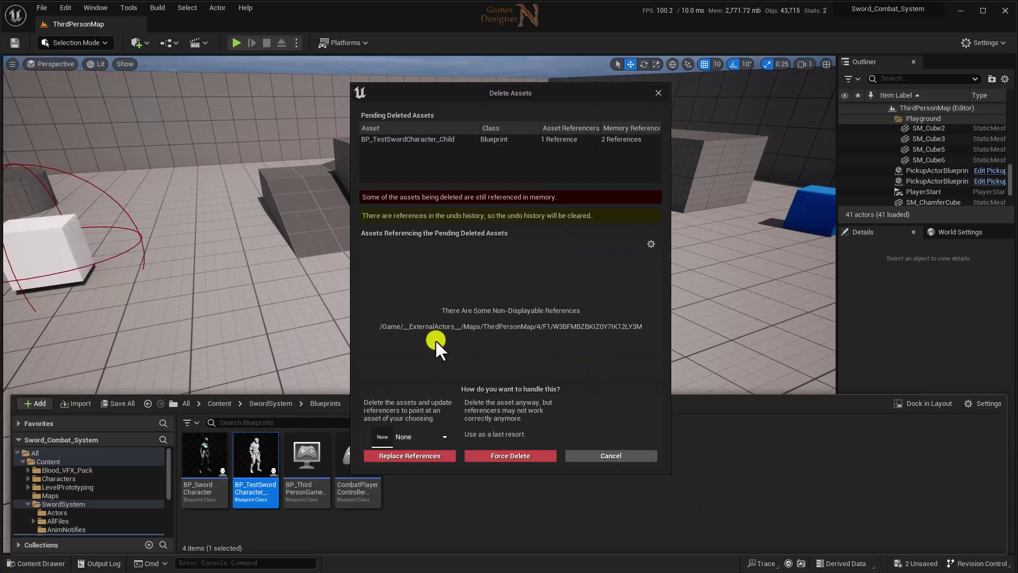
pyautogui.click(512, 457)
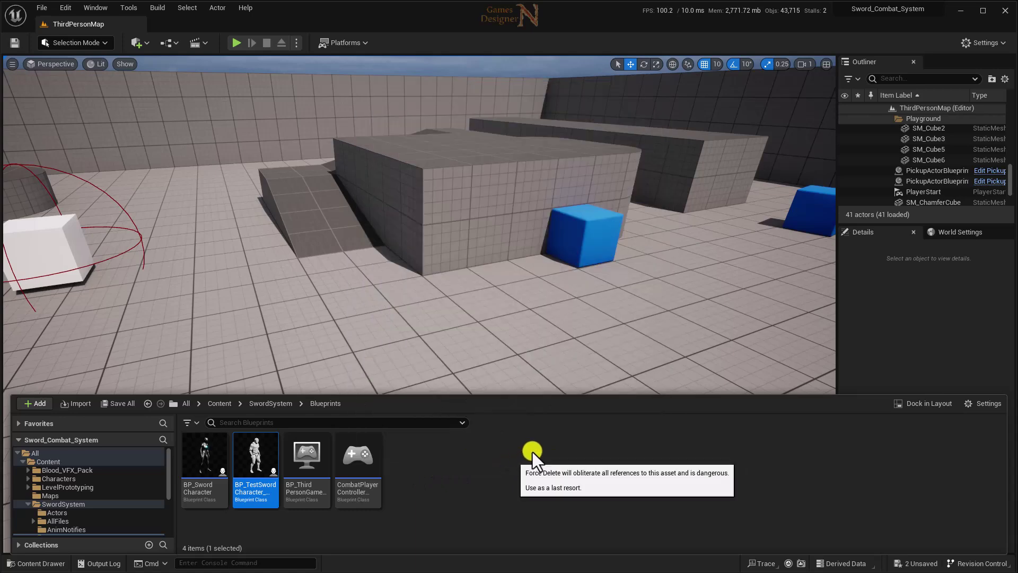
# Step: Duplicate the BP_SwordCharacter blueprint as BP_MasterAI
pyautogui.rightClick(206, 453)
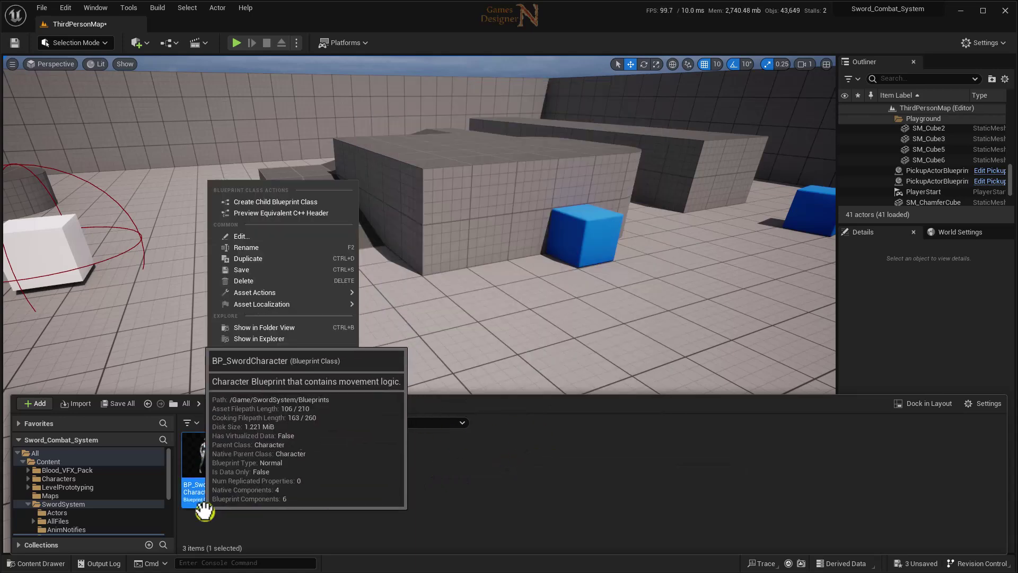
pyautogui.click(269, 260)
pyautogui.write('aster')
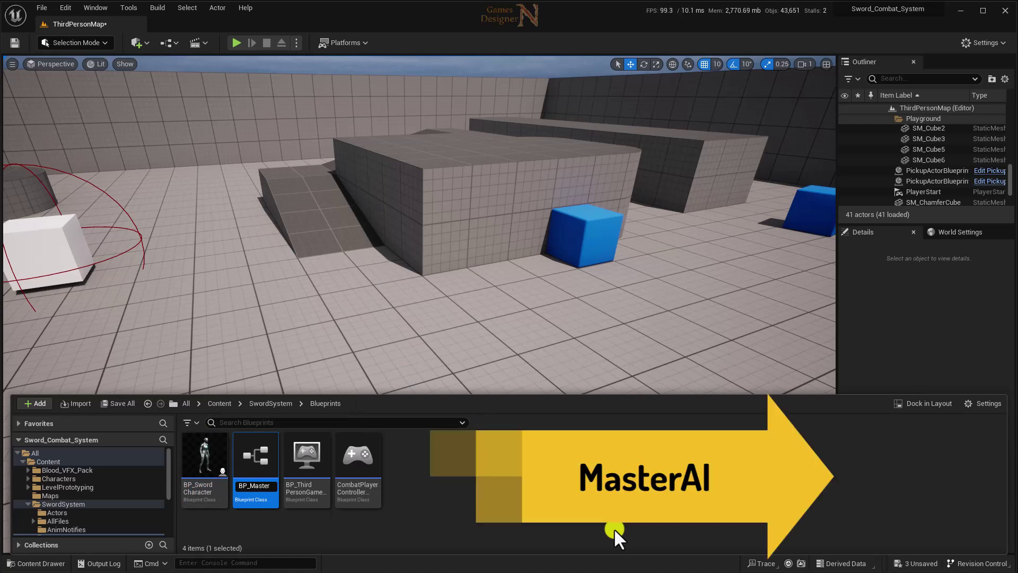
pyautogui.write('I')
pyautogui.press('Return')
# Step: Create a new folder named AI inside SwordSystem
pyautogui.click(270, 404)
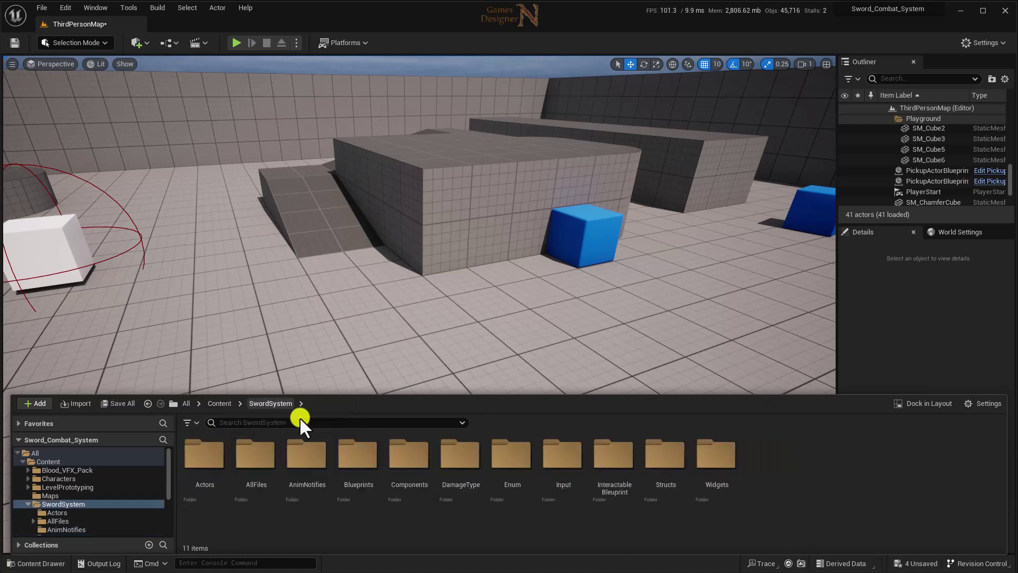
pyautogui.rightClick(776, 504)
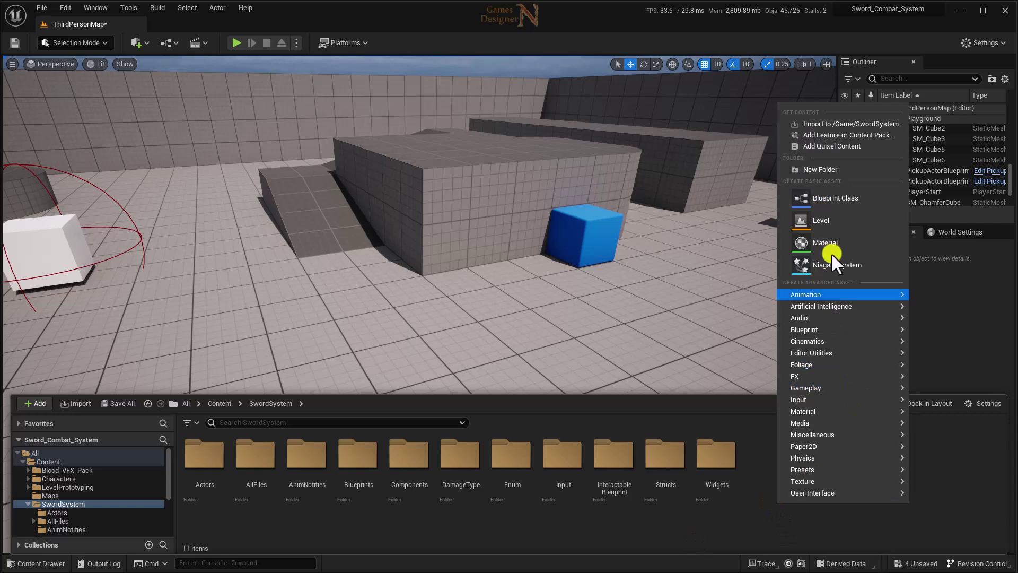
pyautogui.click(822, 168)
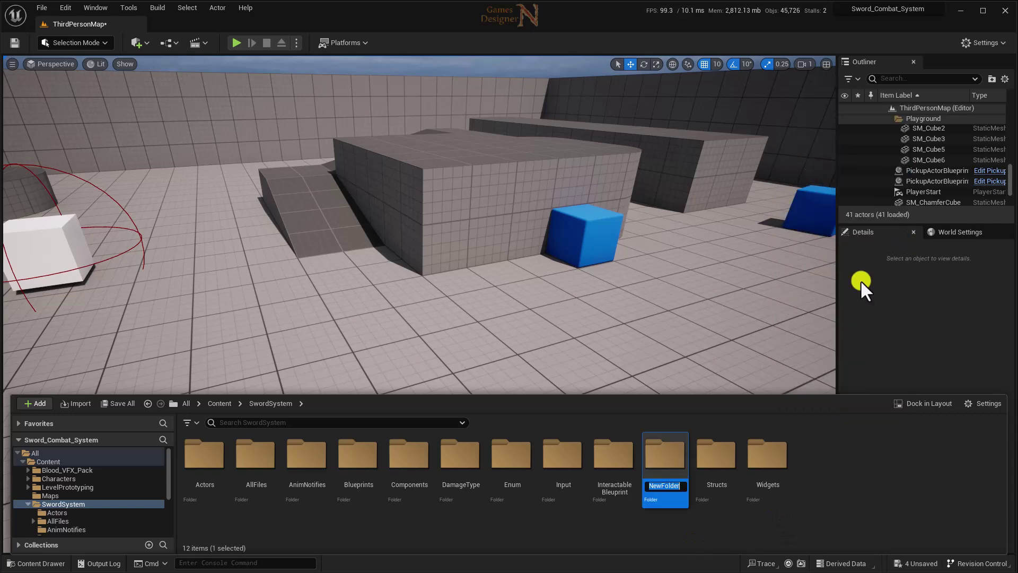
pyautogui.write('AI')
pyautogui.press('Return')
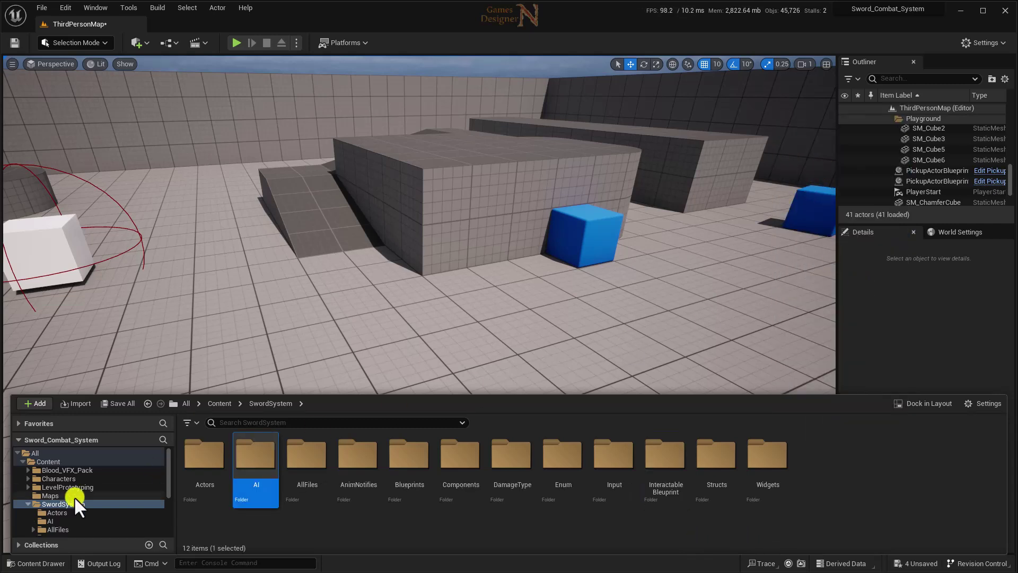
# Step: Move BP_MasterAI into the AI folder and open it in the Blueprint editor
pyautogui.scroll(-2, 66, 513)
pyautogui.click(72, 513)
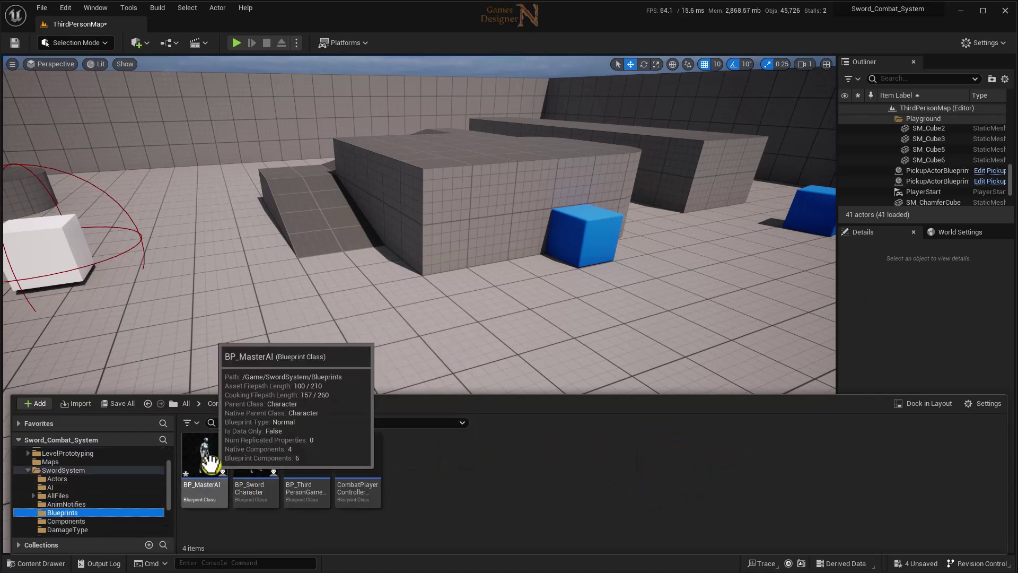
pyautogui.moveTo(210, 463); pyautogui.dragTo(53, 486)
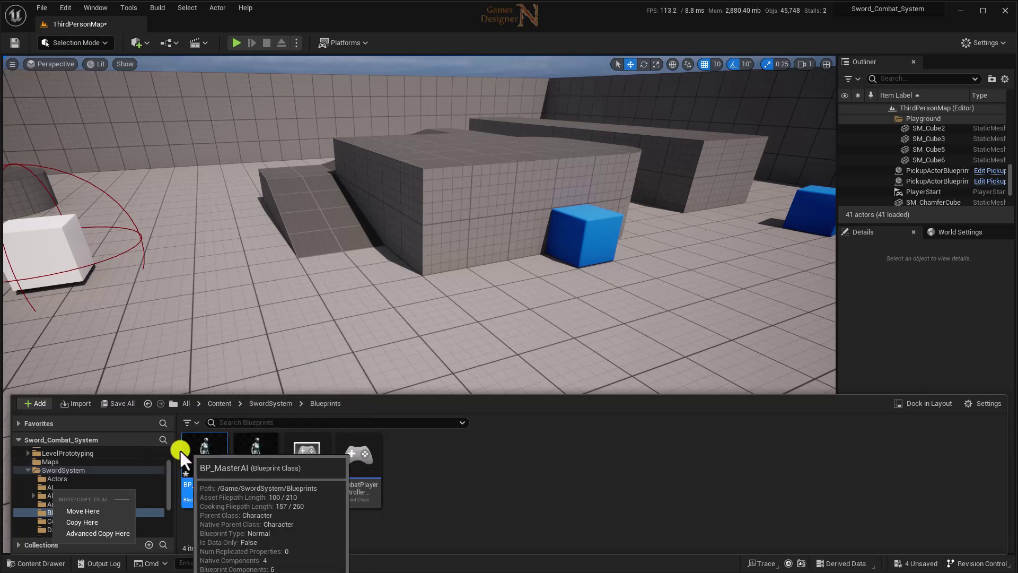
pyautogui.click(87, 510)
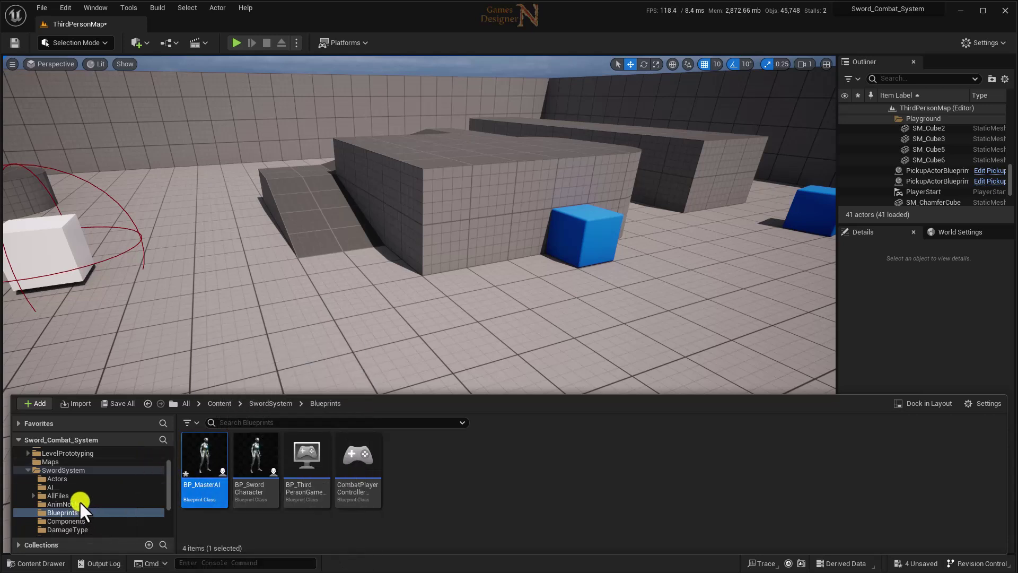
pyautogui.click(51, 486)
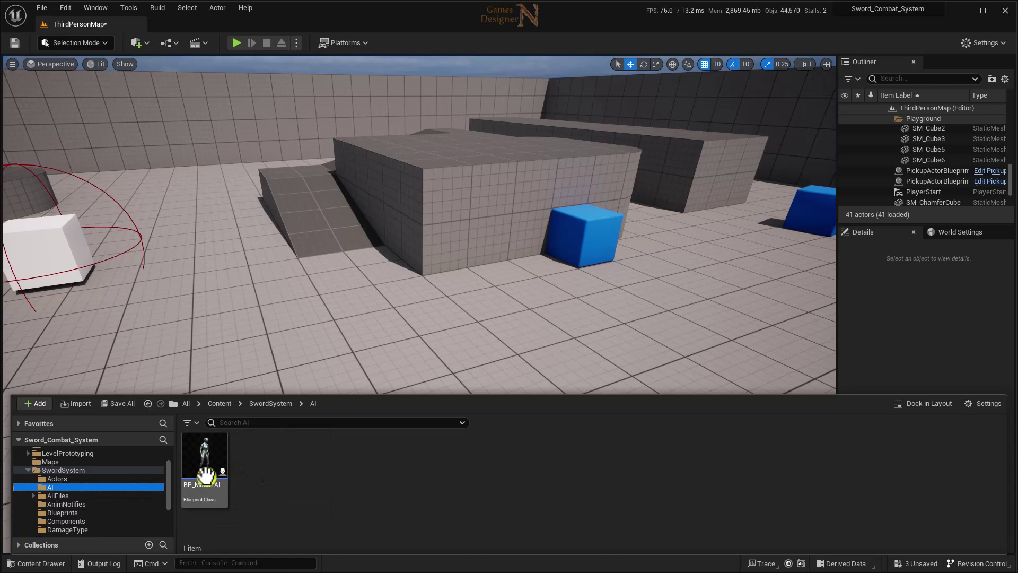
pyautogui.click(207, 461)
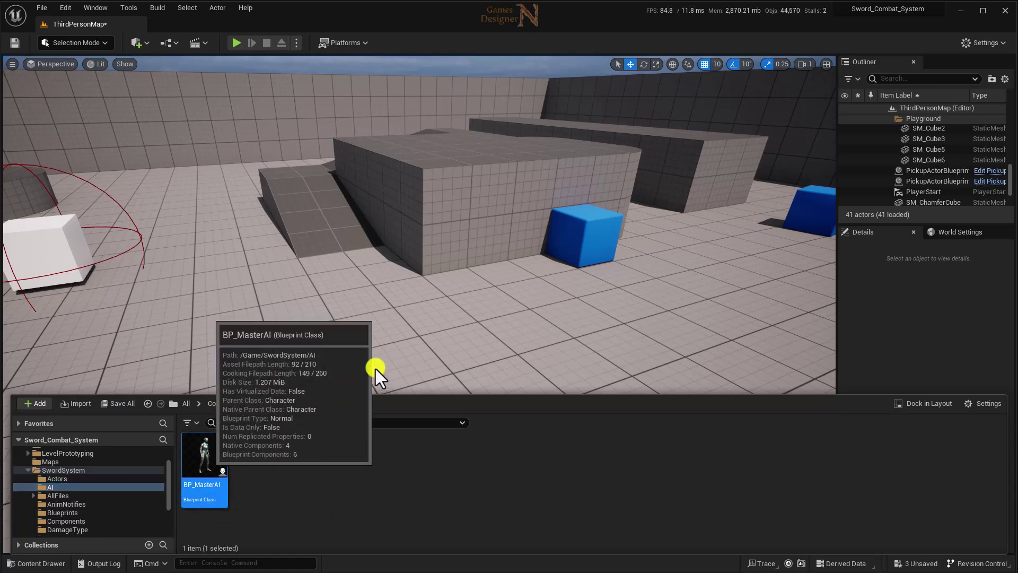
pyautogui.press('Return')
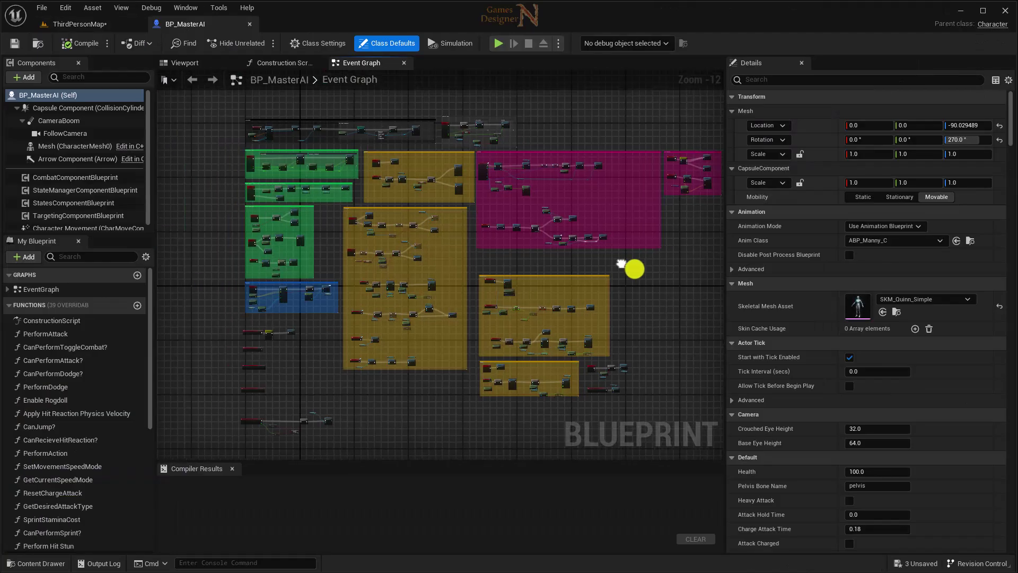
pyautogui.moveTo(621, 264); pyautogui.dragTo(663, 258, button='right')
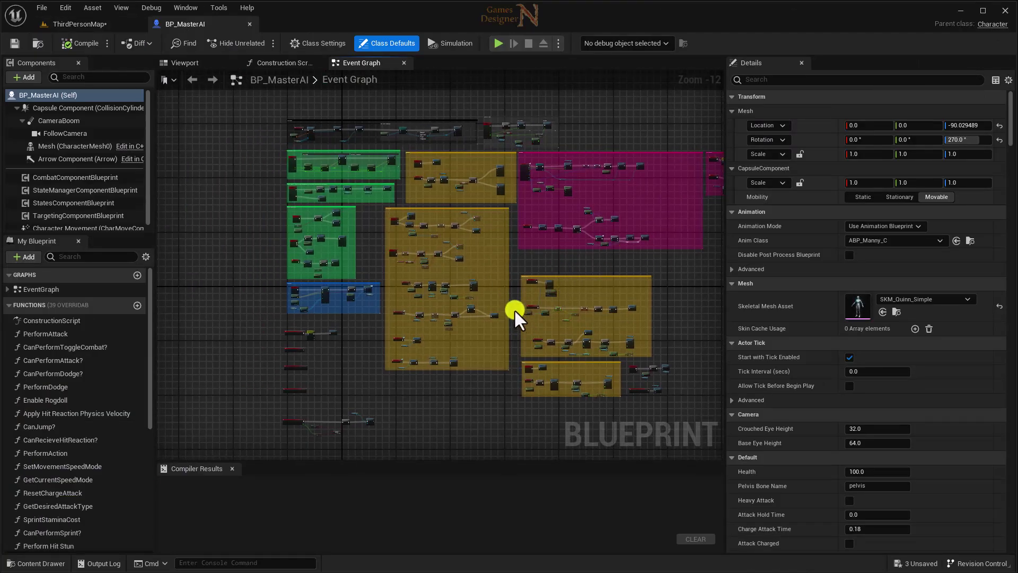
pyautogui.scroll(5, 373, 276)
pyautogui.scroll(5, 300, 294)
pyautogui.moveTo(301, 294); pyautogui.dragTo(249, 269, button='right')
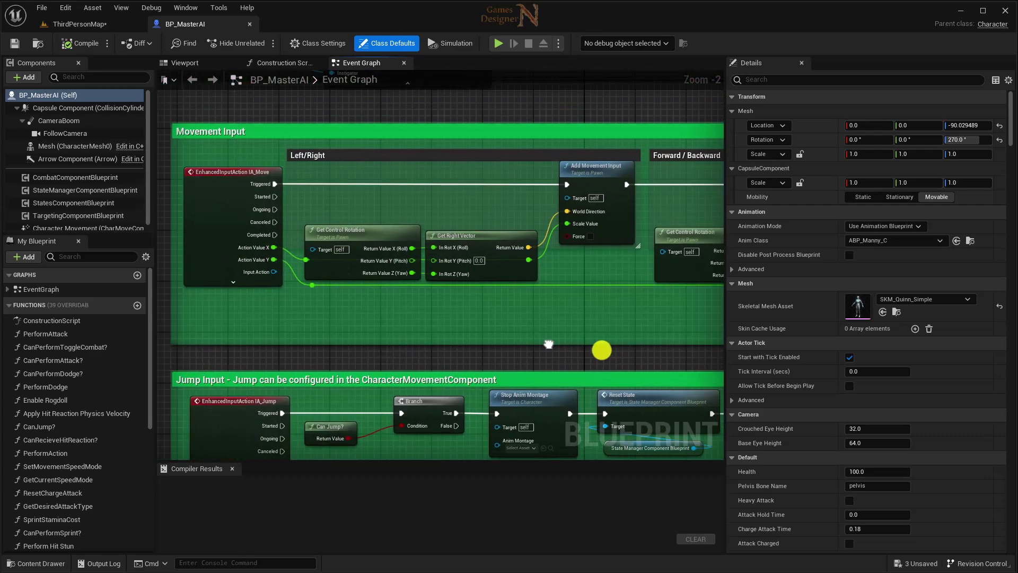
pyautogui.moveTo(389, 334); pyautogui.dragTo(330, 109, button='right')
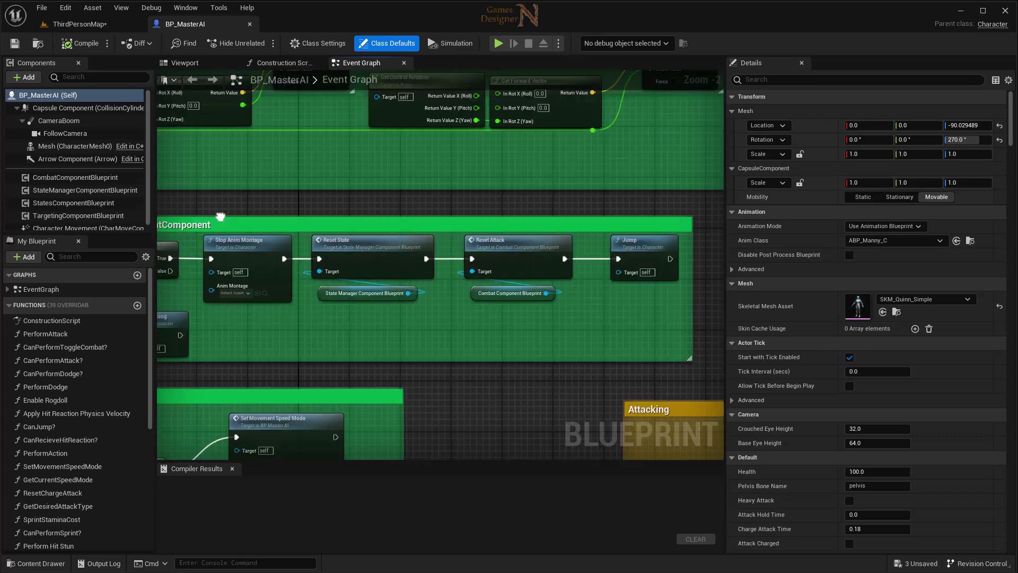
pyautogui.moveTo(632, 300)
pyautogui.mouseDown(button='right')
pyautogui.moveTo(567, 288)
pyautogui.moveTo(273, 318)
pyautogui.moveTo(533, 310)
pyautogui.mouseUp(button='right')
pyautogui.scroll(-3, 533, 307)
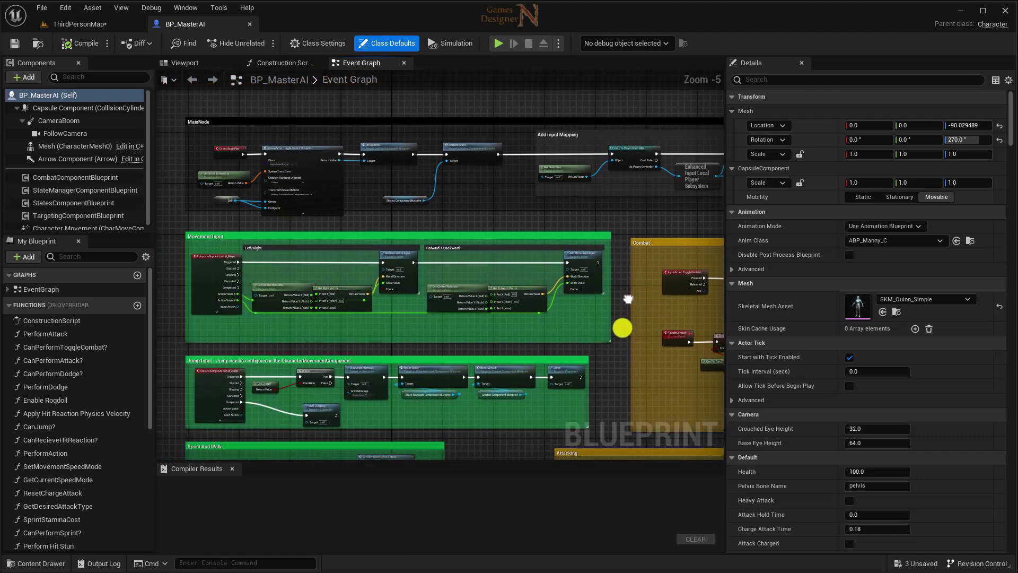
pyautogui.moveTo(467, 343)
pyautogui.mouseDown(button='right')
pyautogui.moveTo(627, 214)
pyautogui.moveTo(455, 343)
pyautogui.mouseUp(button='right')
pyautogui.scroll(-1, 413, 313)
pyautogui.scroll(4, 412, 313)
pyautogui.moveTo(259, 247); pyautogui.dragTo(402, 212, button='right')
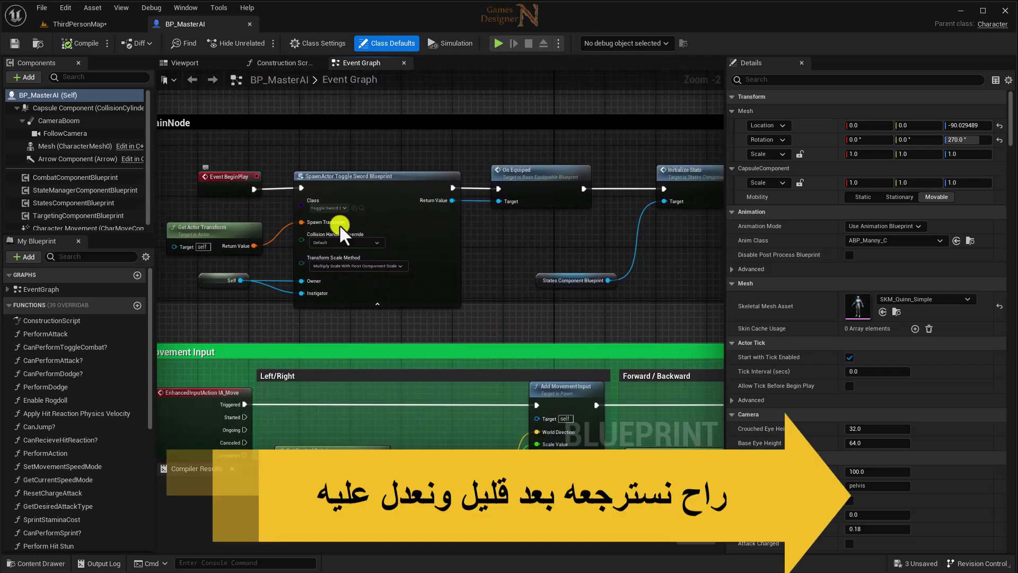
pyautogui.scroll(-6, 383, 245)
pyautogui.moveTo(390, 249)
pyautogui.mouseDown(button='right')
pyautogui.moveTo(409, 204)
pyautogui.moveTo(442, 208)
pyautogui.moveTo(417, 236)
pyautogui.mouseUp(button='right')
# Step: Delete the MainNode, Movement Input and Jump Input groups from the Event Graph
pyautogui.click(441, 208)
pyautogui.press('Delete')
pyautogui.scroll(3, 408, 233)
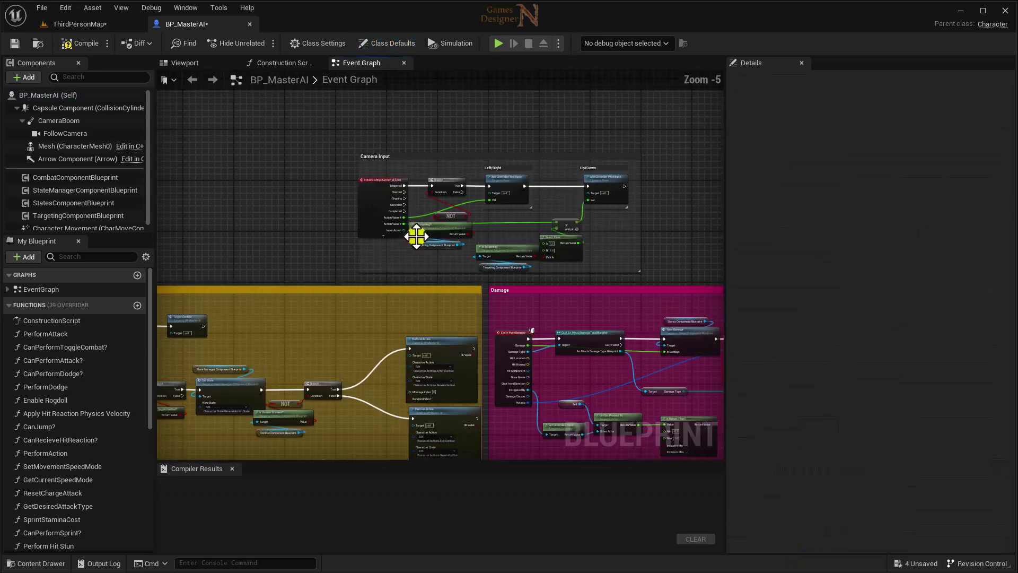
pyautogui.moveTo(686, 272); pyautogui.dragTo(685, 275)
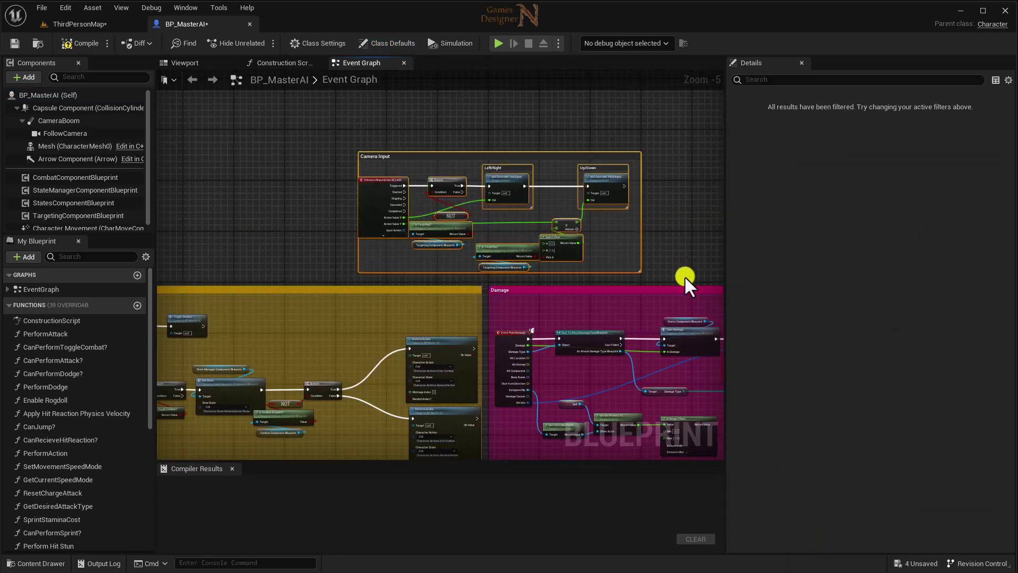
pyautogui.moveTo(685, 275); pyautogui.dragTo(584, 271, button='right')
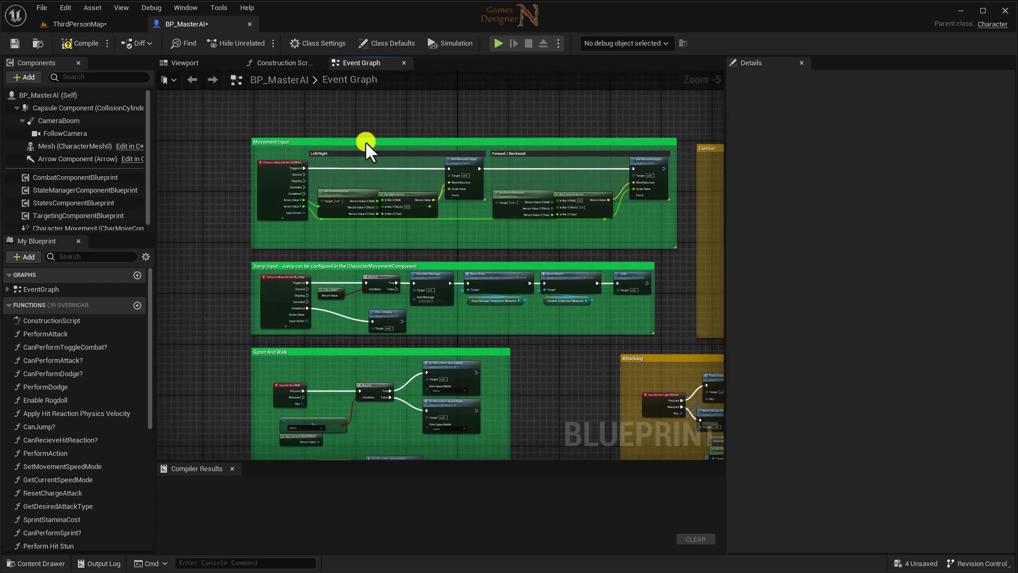
pyautogui.moveTo(328, 209); pyautogui.dragTo(583, 316)
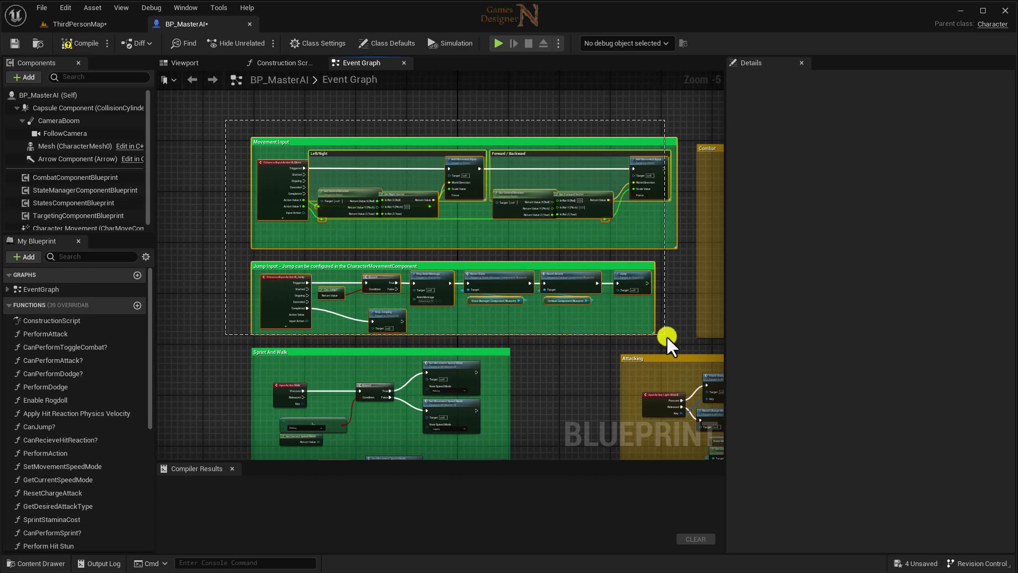
pyautogui.moveTo(667, 336); pyautogui.dragTo(665, 333)
pyautogui.press('Delete')
# Step: Delete the Sprint And Walk node group
pyautogui.moveTo(479, 313); pyautogui.dragTo(471, 208, button='right')
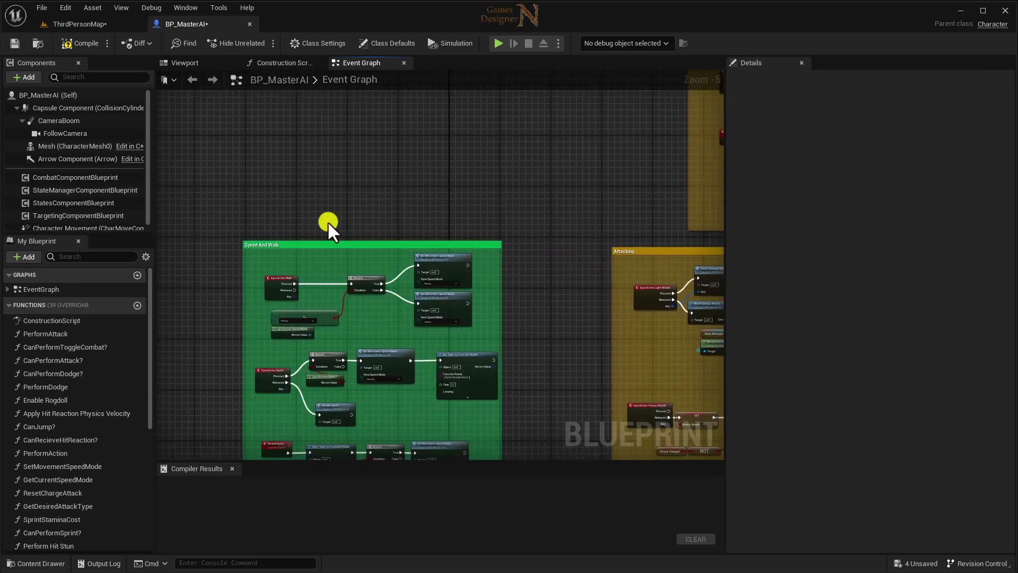
pyautogui.moveTo(328, 221); pyautogui.dragTo(304, 148, button='right')
pyautogui.moveTo(223, 155); pyautogui.dragTo(440, 299)
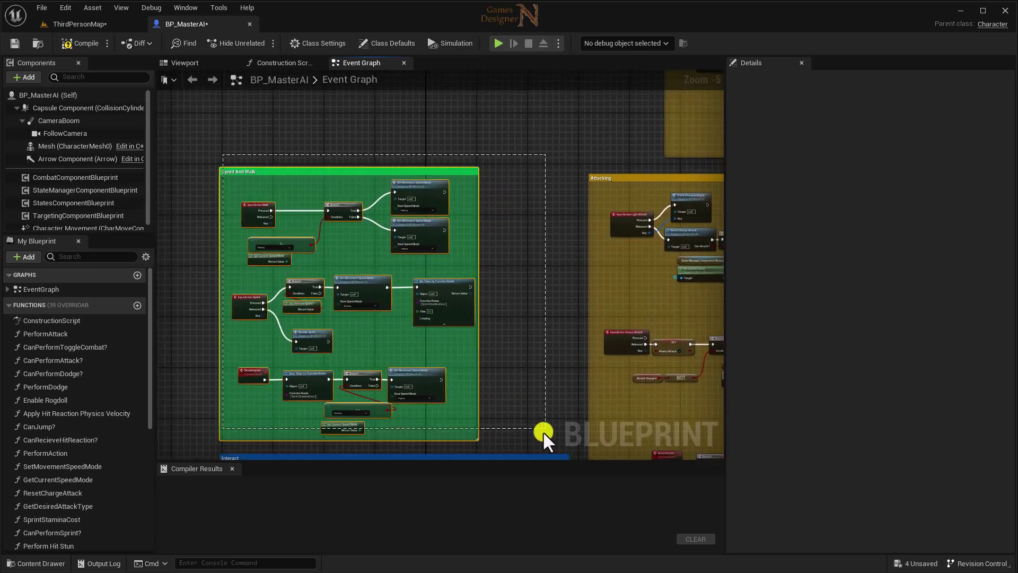
pyautogui.moveTo(543, 431); pyautogui.dragTo(520, 445)
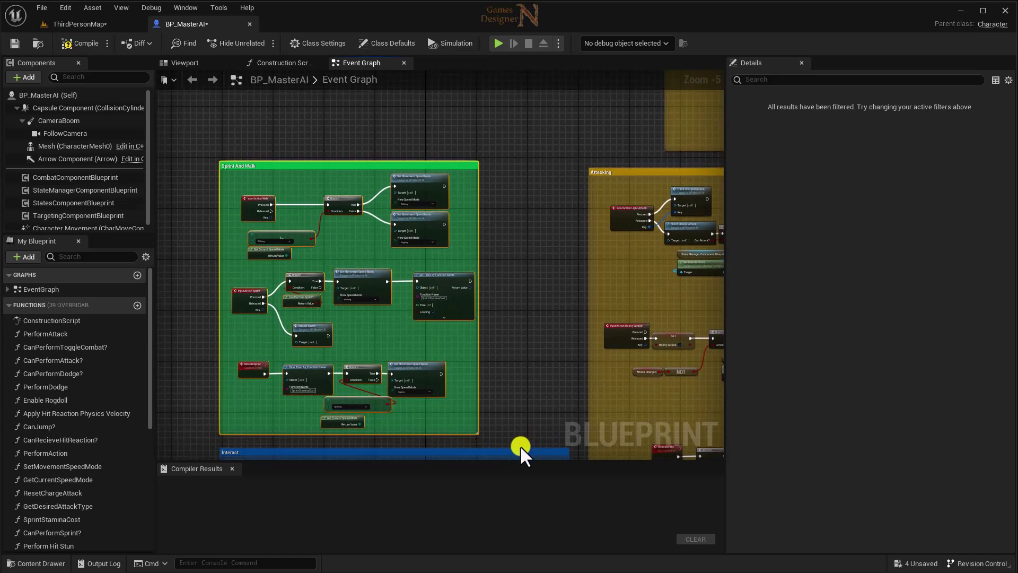
pyautogui.press('Delete')
# Step: Pan along the graph to review the Interact, Attacking, ChargeAttack and Dodge groups
pyautogui.moveTo(374, 377); pyautogui.dragTo(286, 164, button='right')
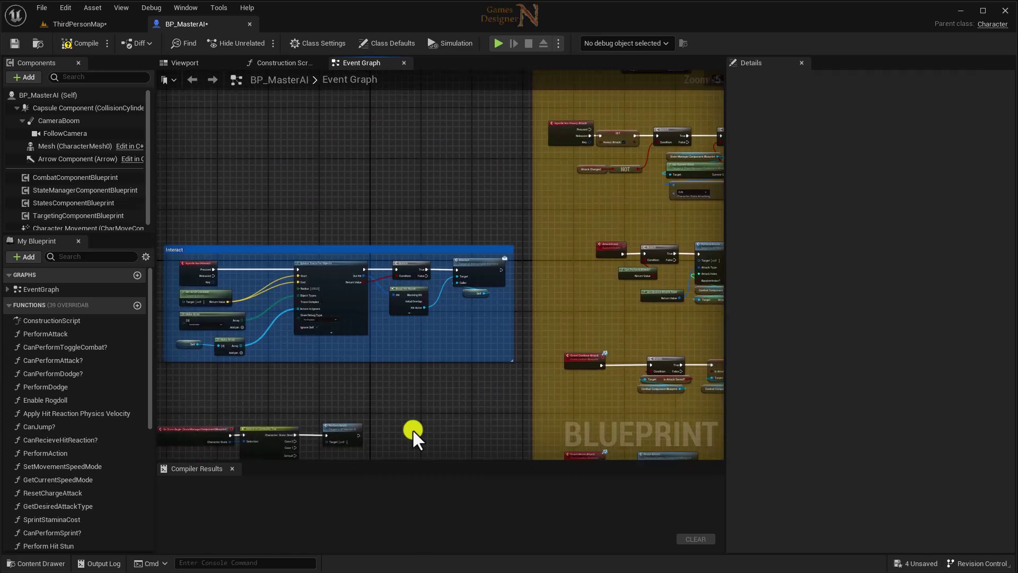
pyautogui.moveTo(413, 431)
pyautogui.mouseDown(button='right')
pyautogui.moveTo(484, 295)
pyautogui.moveTo(374, 375)
pyautogui.moveTo(381, 382)
pyautogui.mouseUp(button='right')
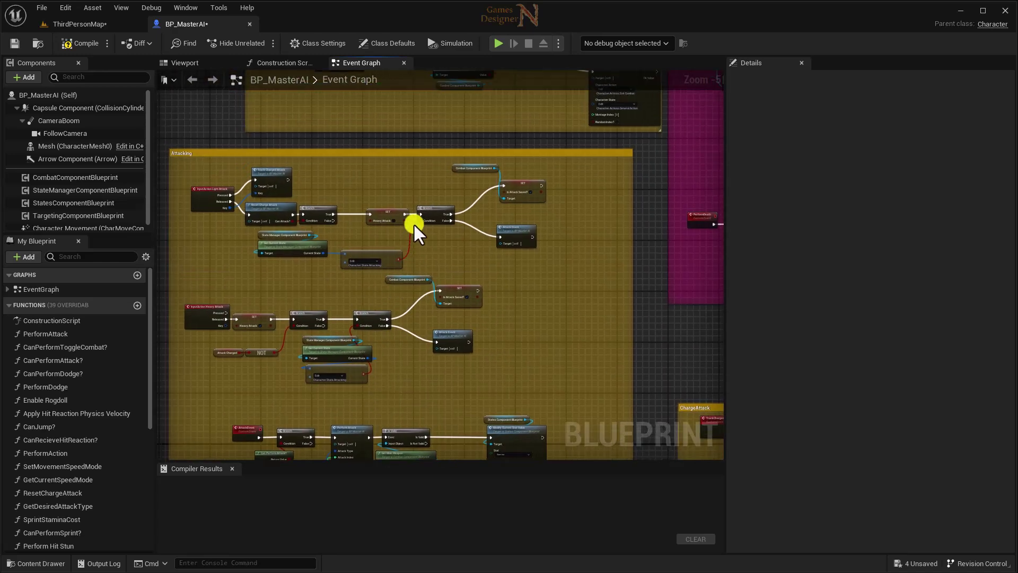
pyautogui.moveTo(414, 227)
pyautogui.mouseDown(button='right')
pyautogui.moveTo(216, 364)
pyautogui.moveTo(317, 357)
pyautogui.moveTo(200, 228)
pyautogui.mouseUp(button='right')
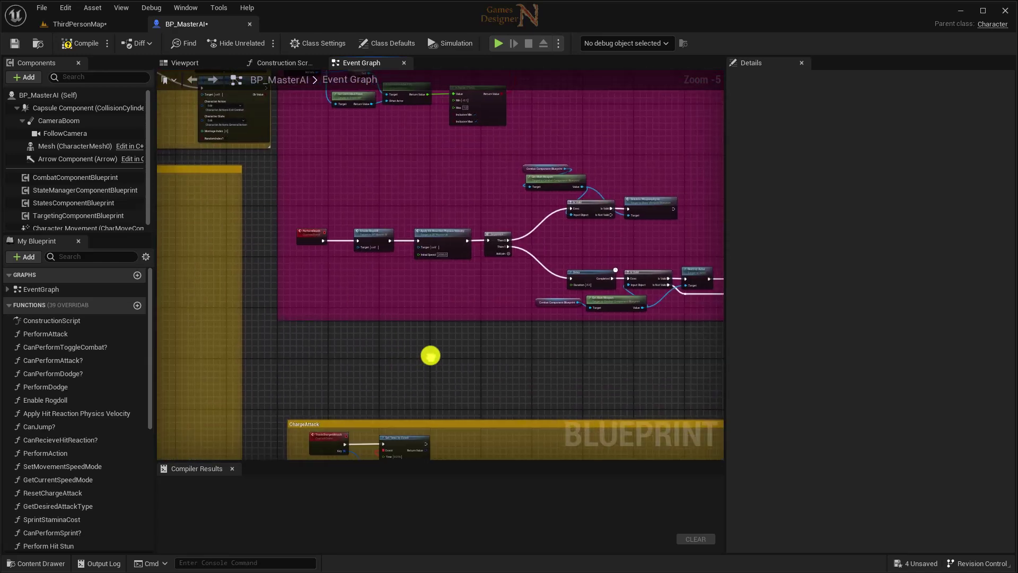
pyautogui.moveTo(430, 355); pyautogui.dragTo(396, 177, button='right')
pyautogui.moveTo(307, 297)
pyautogui.mouseDown(button='right')
pyautogui.moveTo(325, 129)
pyautogui.moveTo(546, 229)
pyautogui.mouseUp(button='right')
# Step: Compile and save BP_MasterAI, which reports errors about missing DisableSprint
pyautogui.click(87, 44)
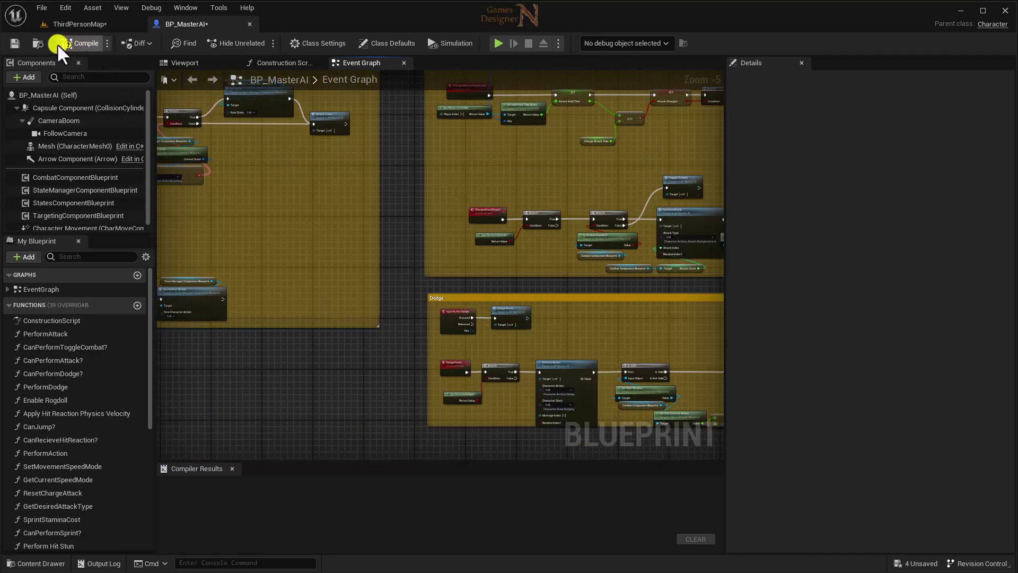
pyautogui.click(17, 46)
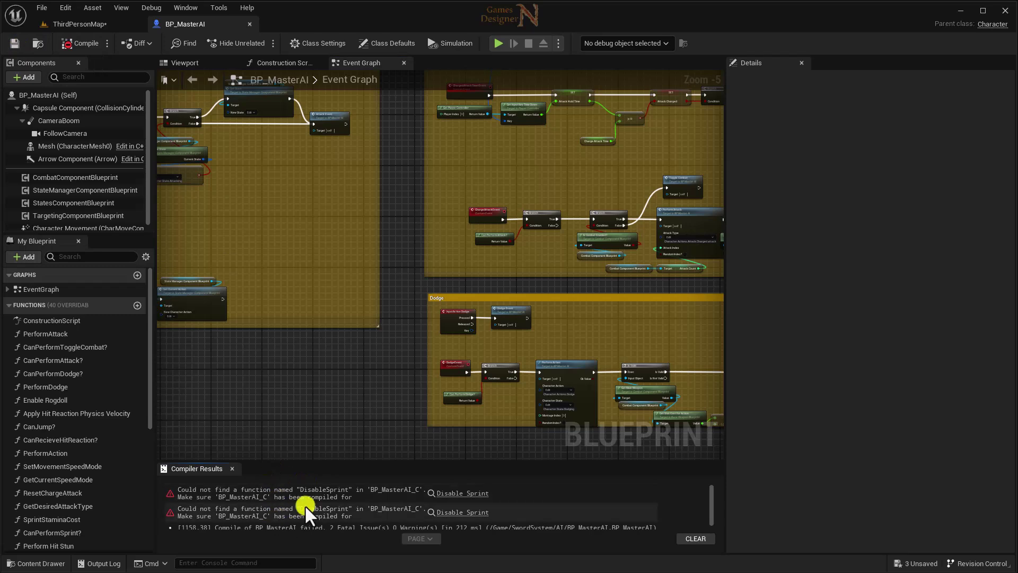
pyautogui.scroll(-4, 422, 285)
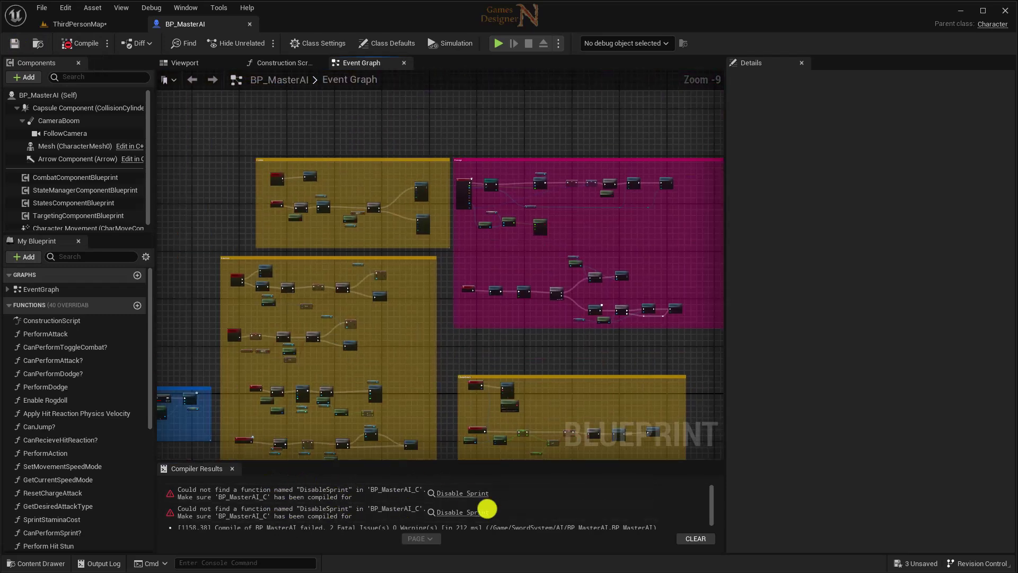
pyautogui.moveTo(477, 408)
pyautogui.mouseDown(button='right')
pyautogui.moveTo(330, 248)
pyautogui.moveTo(256, 260)
pyautogui.mouseUp(button='right')
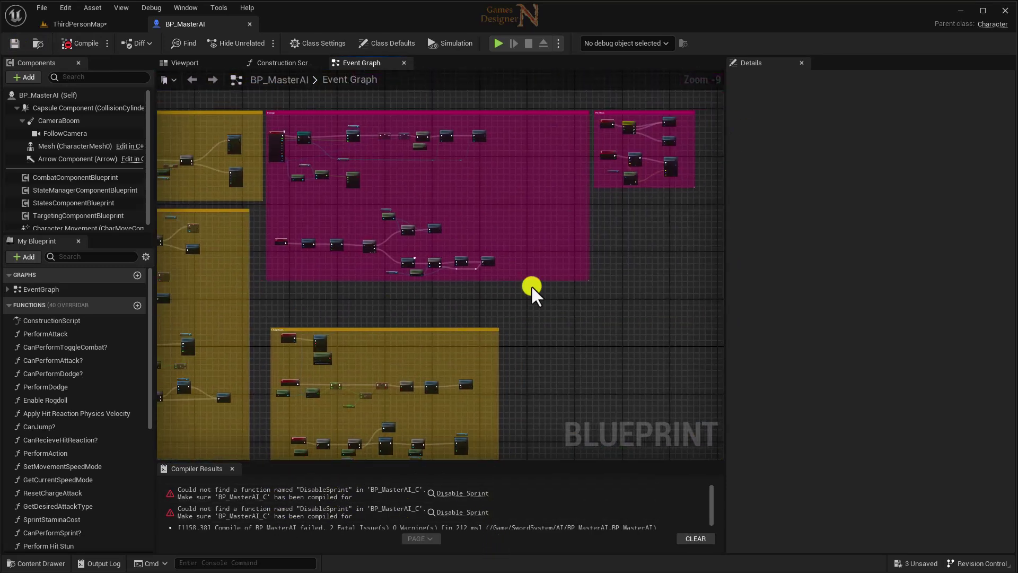
# Step: Open the broken DisableSprint call inside the Sprint Stamina Cost function
pyautogui.click(462, 493)
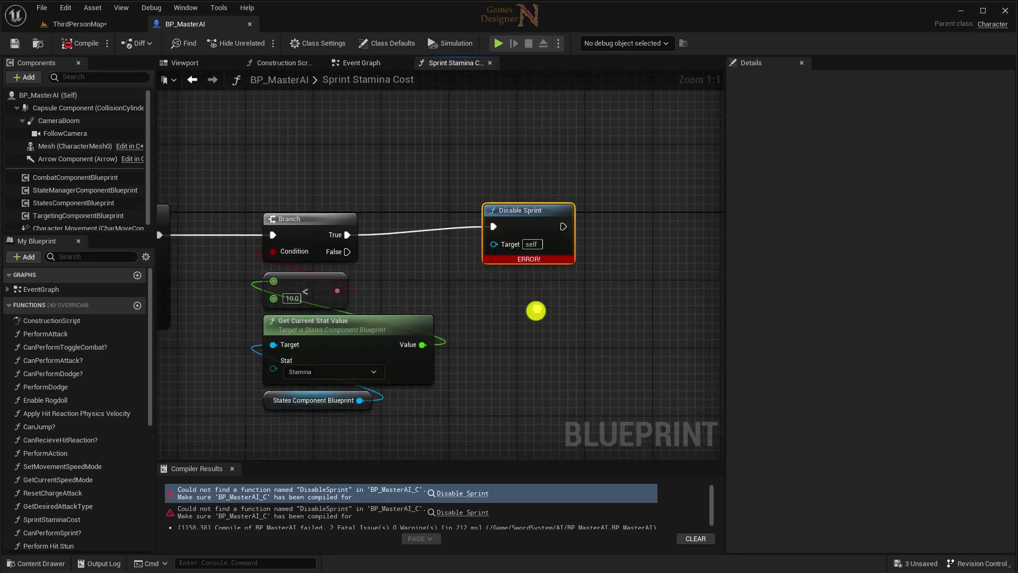
pyautogui.moveTo(225, 272); pyautogui.dragTo(350, 282, button='right')
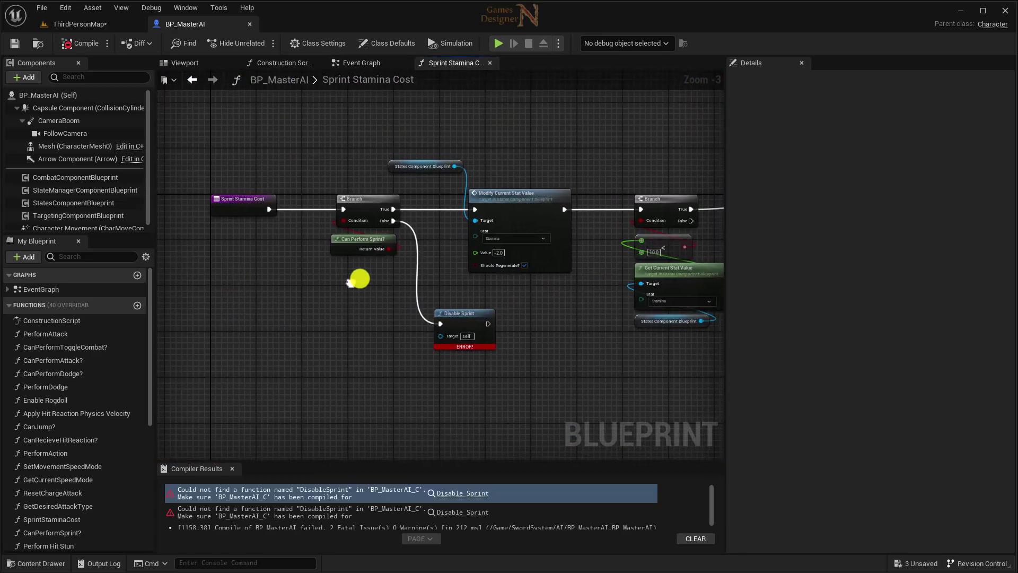
pyautogui.moveTo(505, 390); pyautogui.dragTo(357, 296, button='right')
# Step: Create a child blueprint of BP_MasterAI named BP_Enemy-1 in the AI folder
pyautogui.click(80, 23)
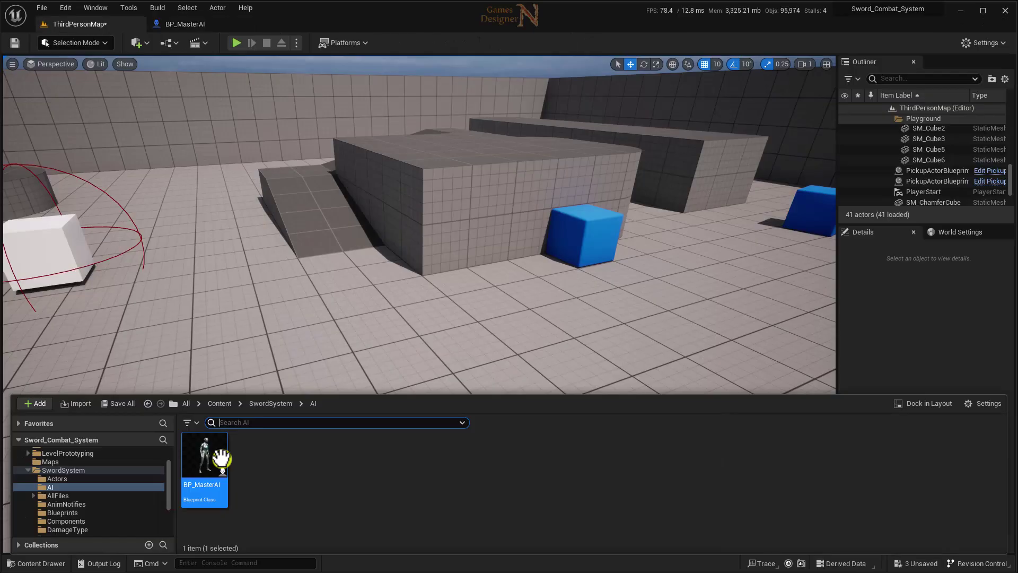
pyautogui.rightClick(205, 466)
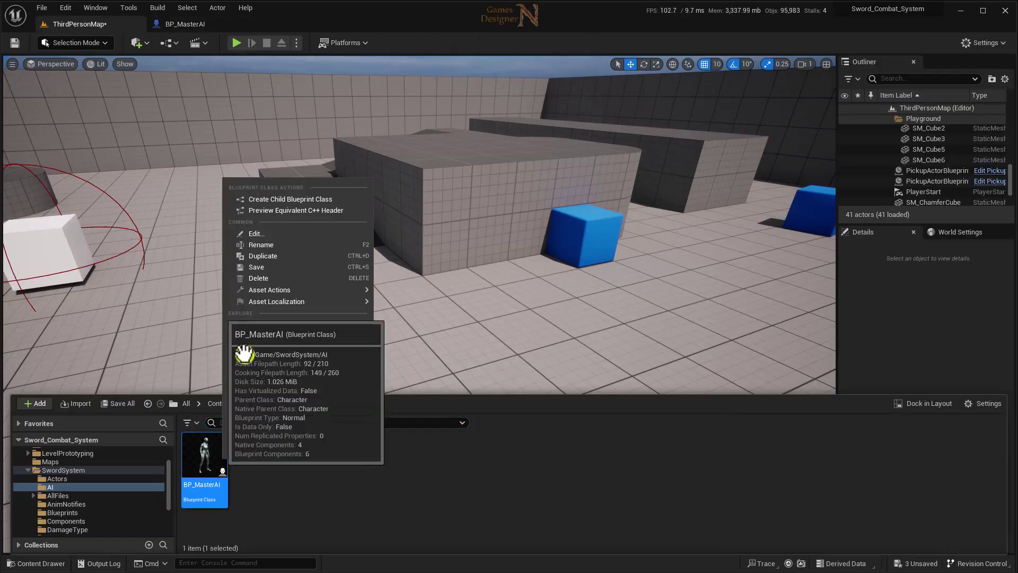
pyautogui.click(283, 199)
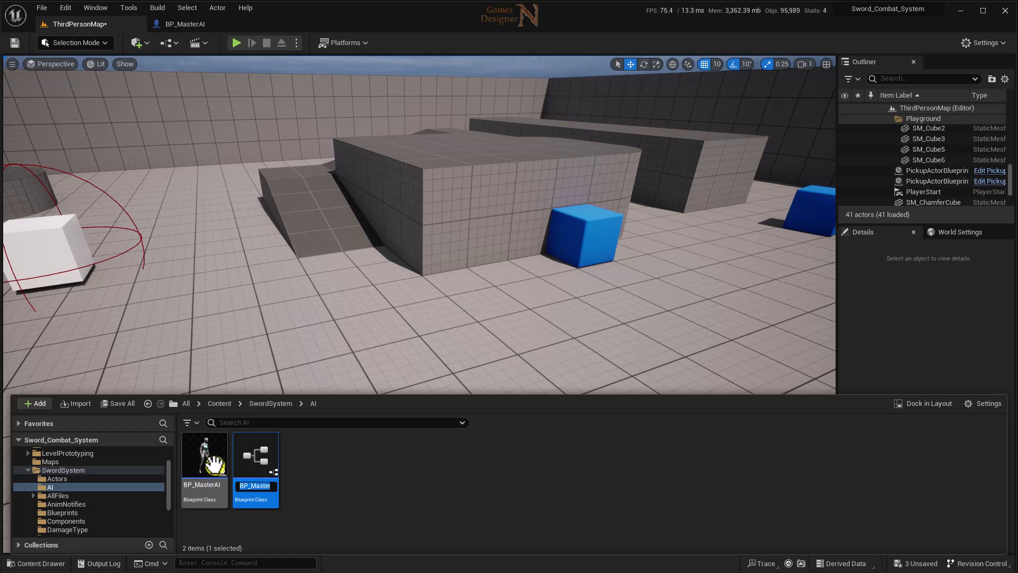
pyautogui.click(255, 487)
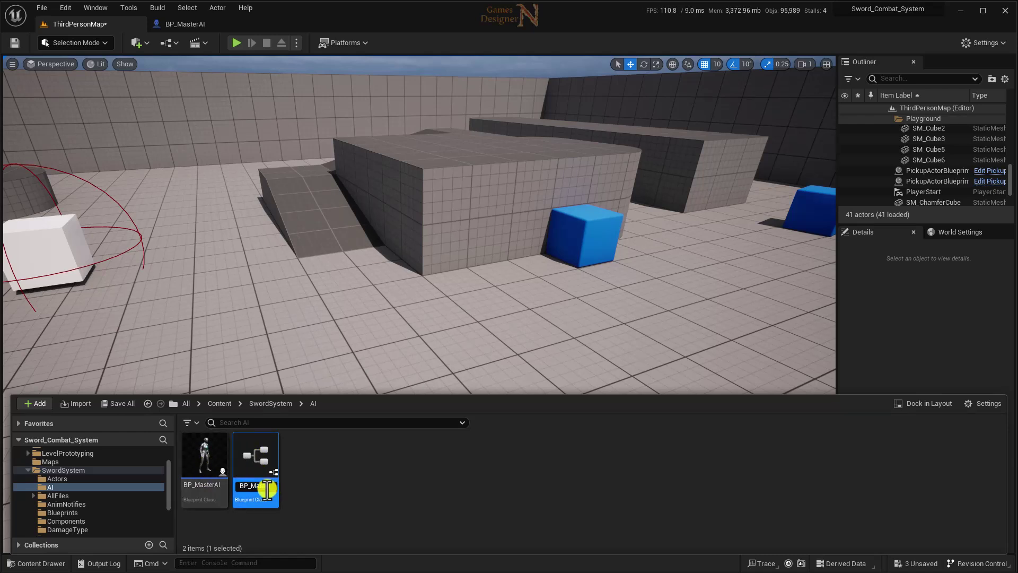
pyautogui.write('terAI_Child')
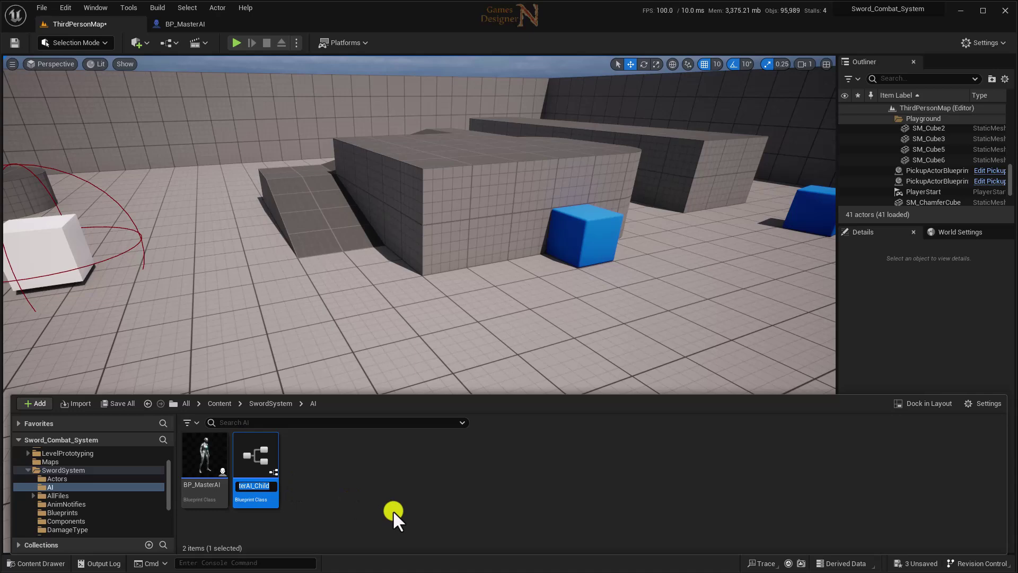
pyautogui.write('BP_Enemy-1')
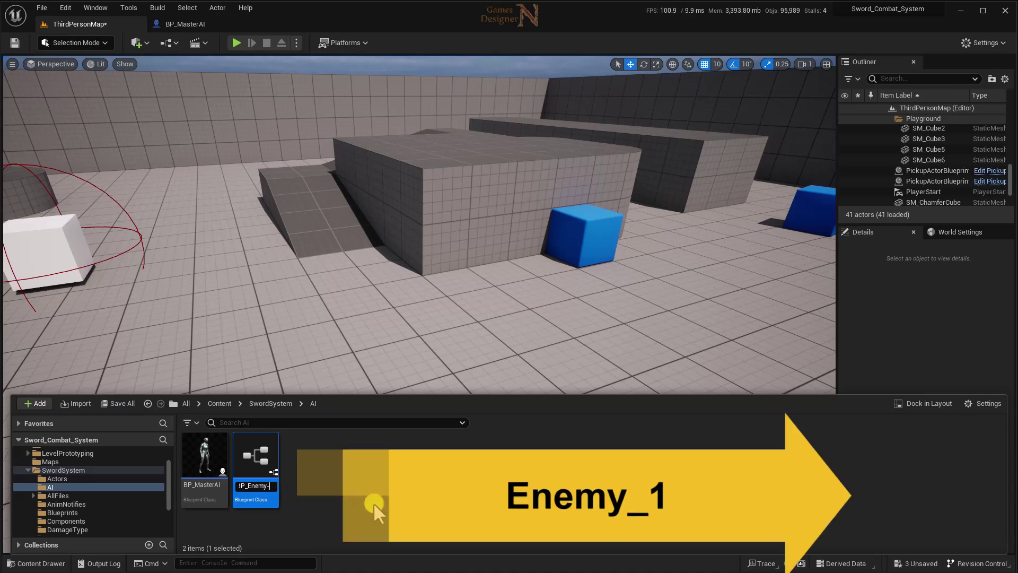
pyautogui.press('Return')
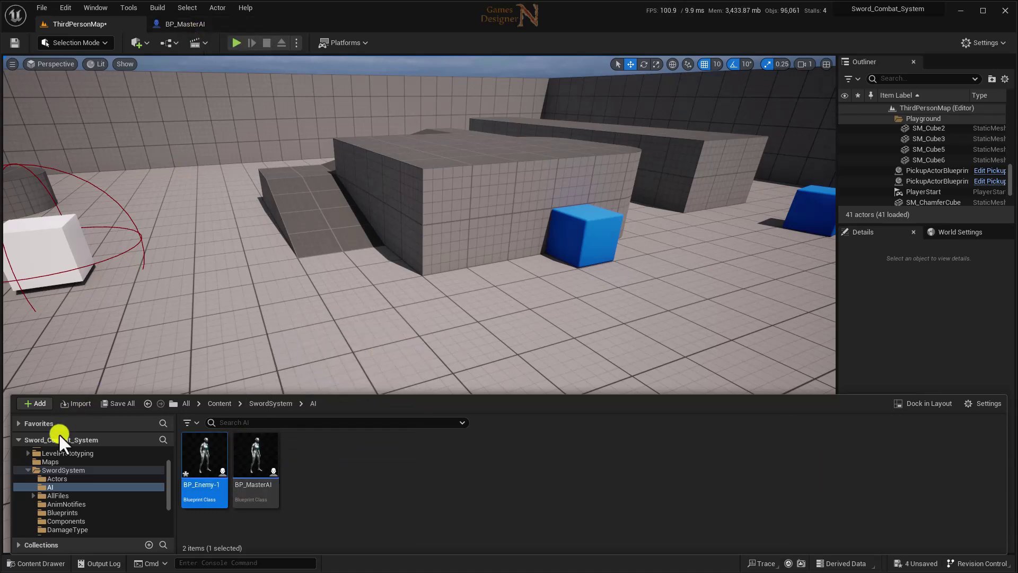
# Step: Save all unsaved content
pyautogui.click(118, 403)
pyautogui.click(514, 417)
pyautogui.click(175, 25)
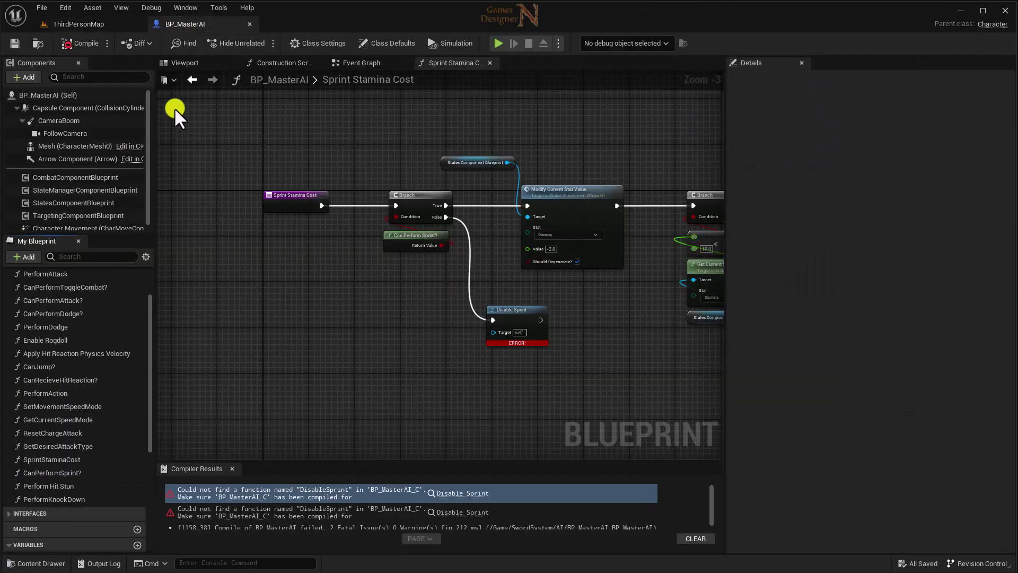
# Step: Set BP_MasterAI's Mesh Skeletal Mesh Asset and Anim Class to None, then recompile
pyautogui.click(164, 65)
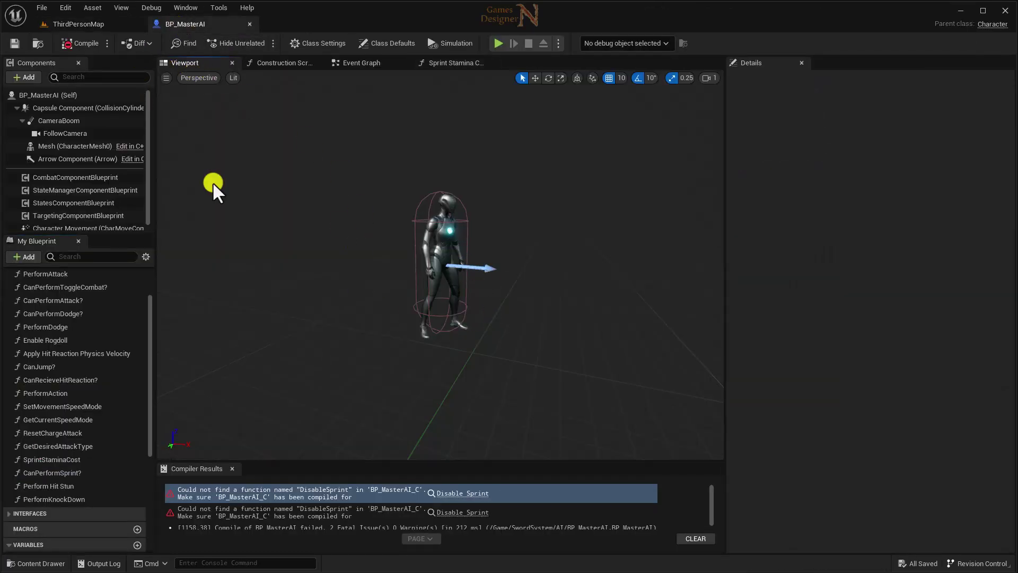
pyautogui.click(470, 244)
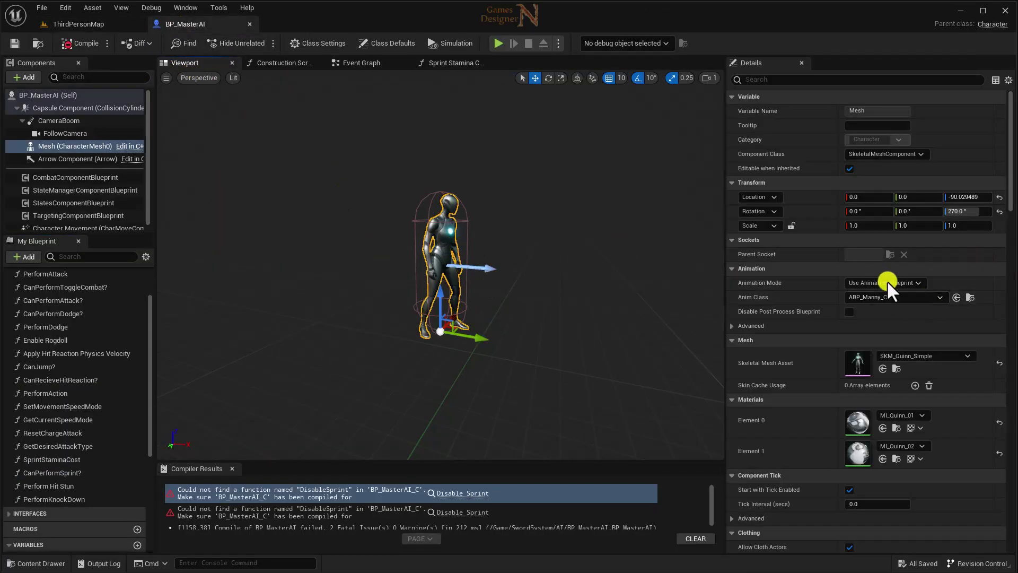
pyautogui.click(909, 358)
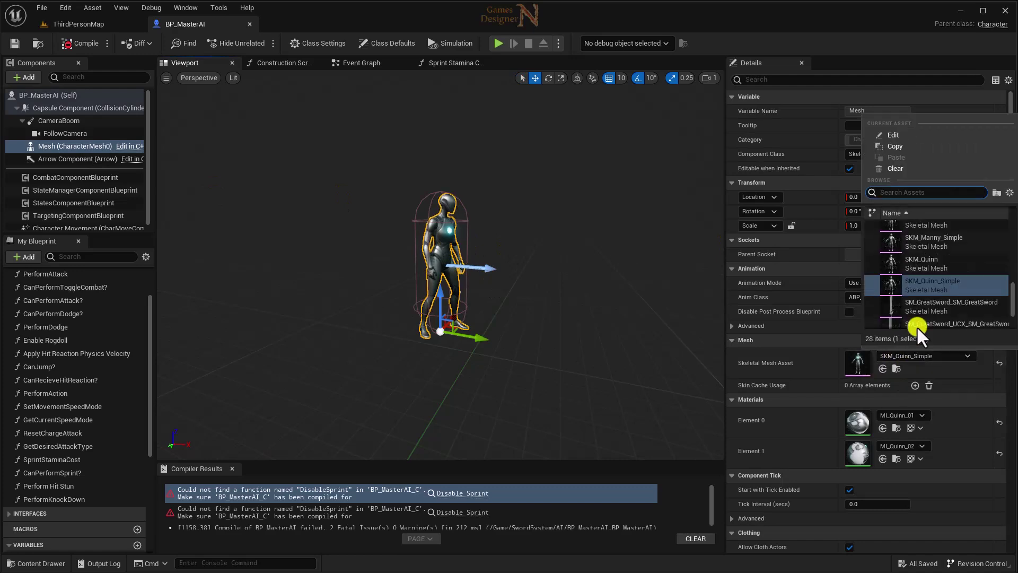
pyautogui.click(895, 169)
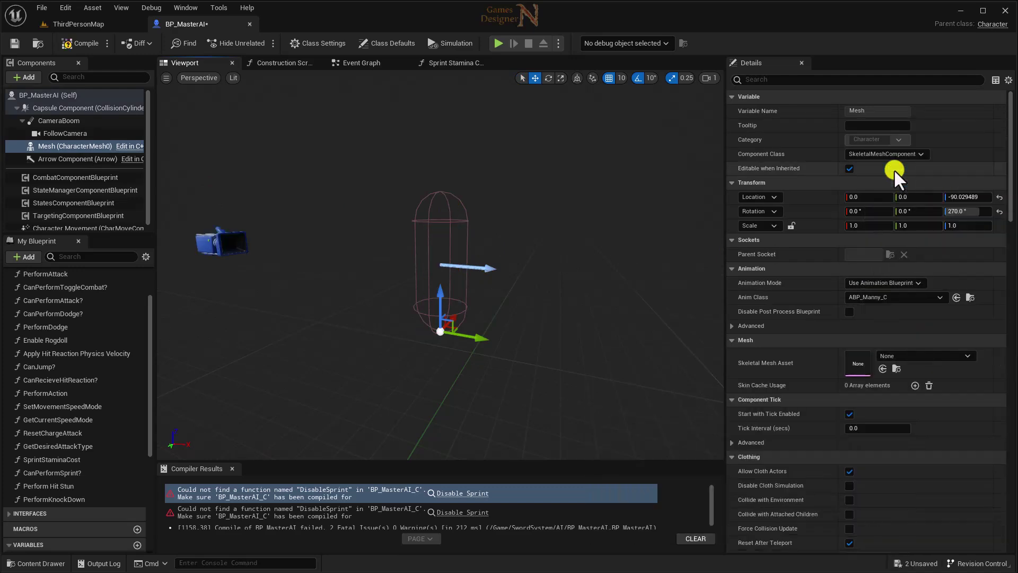
pyautogui.click(891, 296)
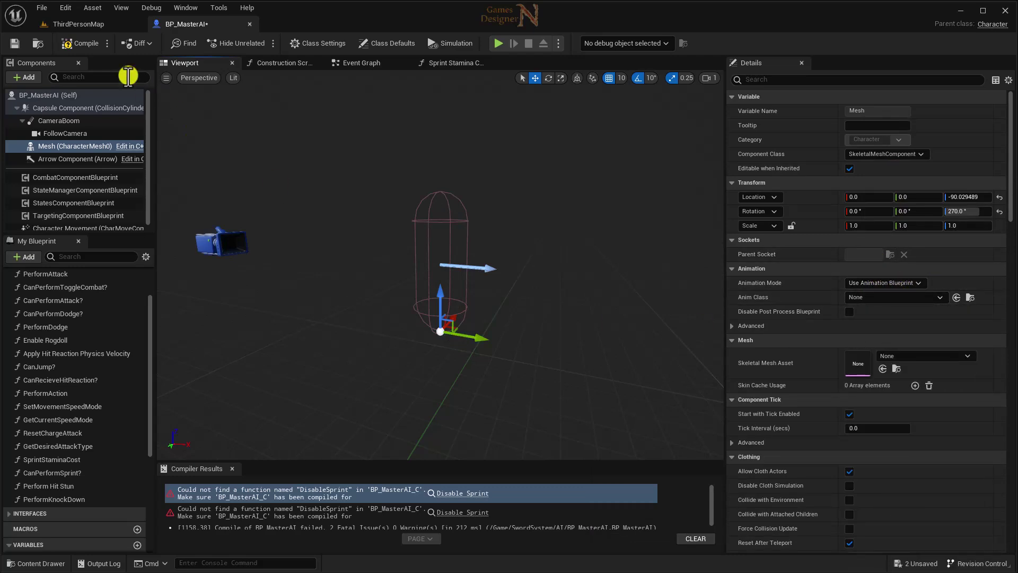
pyautogui.click(68, 43)
pyautogui.click(106, 26)
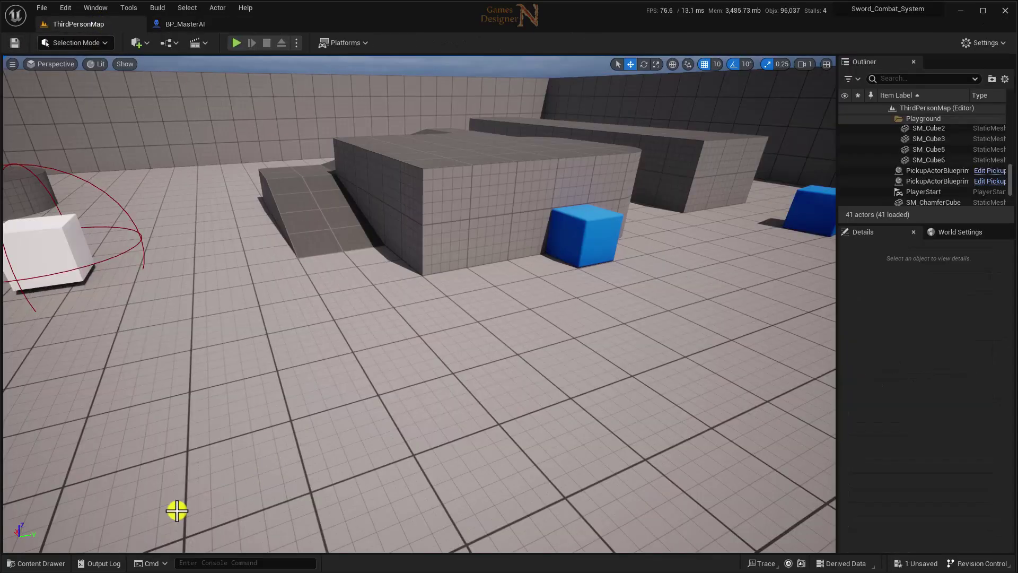
# Step: Dock a permanent Content Browser showing the AI folder's blueprints
pyautogui.click(21, 563)
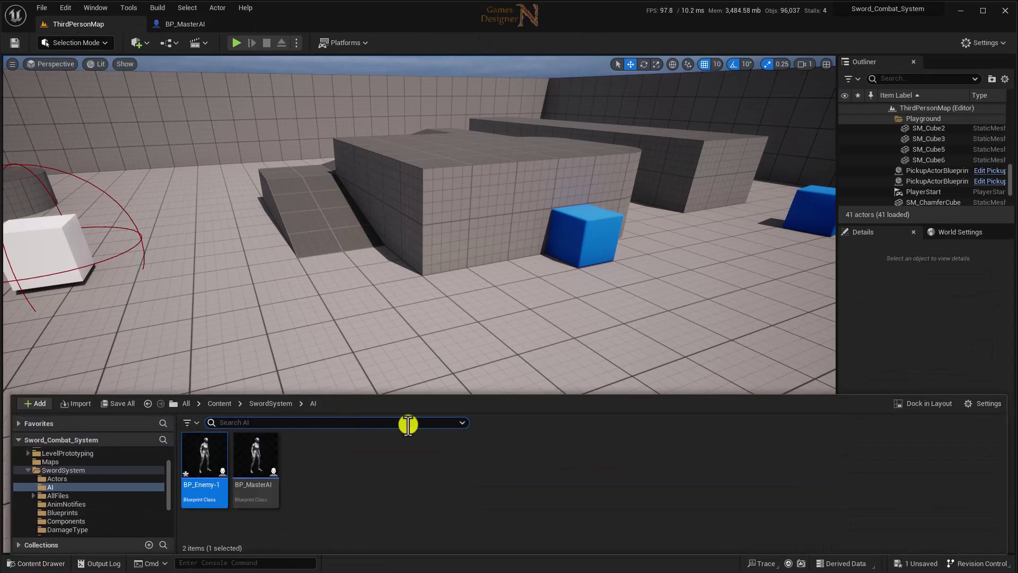
pyautogui.click(104, 11)
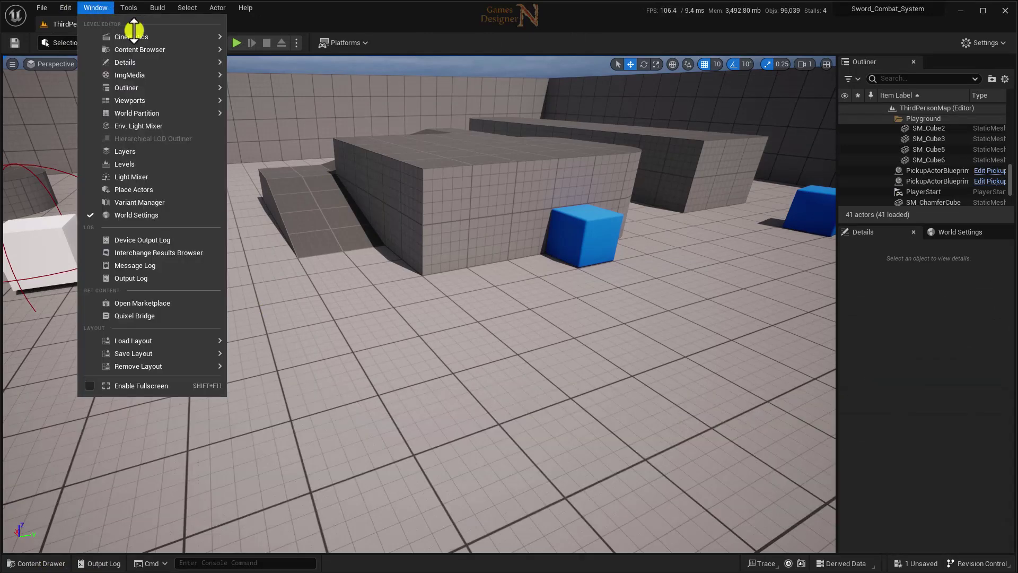
pyautogui.moveTo(237, 52)
pyautogui.click(289, 48)
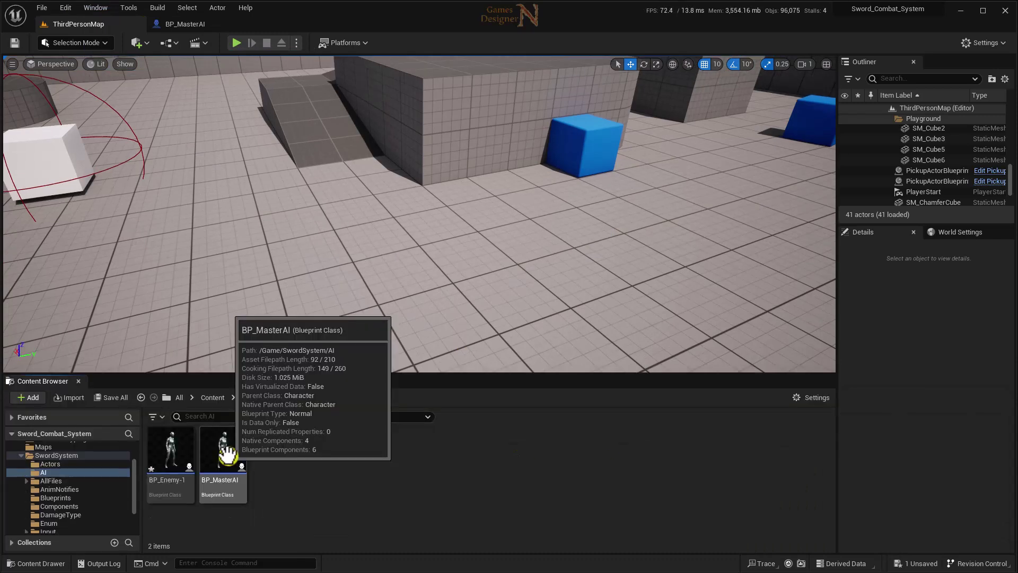
pyautogui.doubleClick(227, 454)
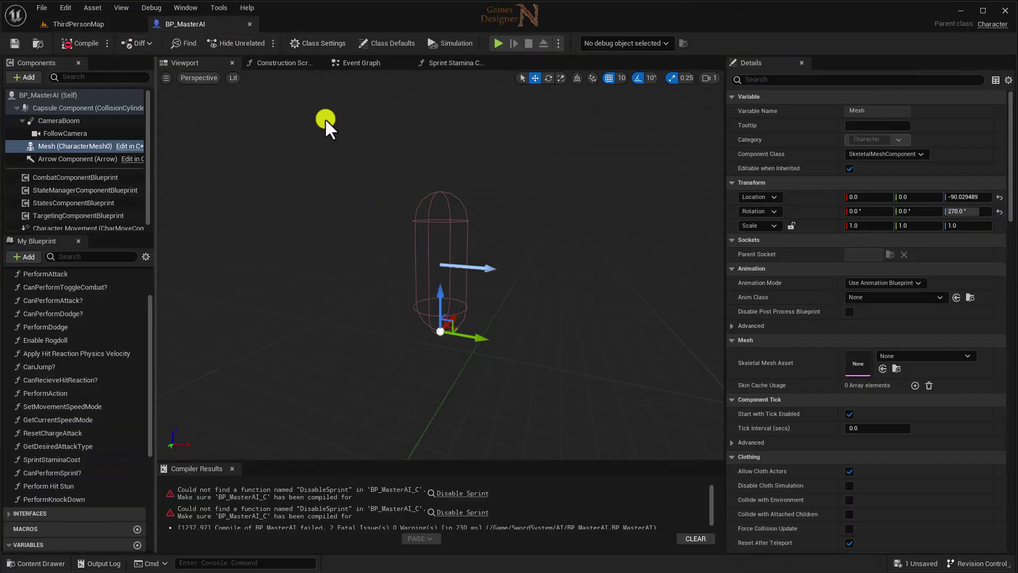
pyautogui.click(85, 24)
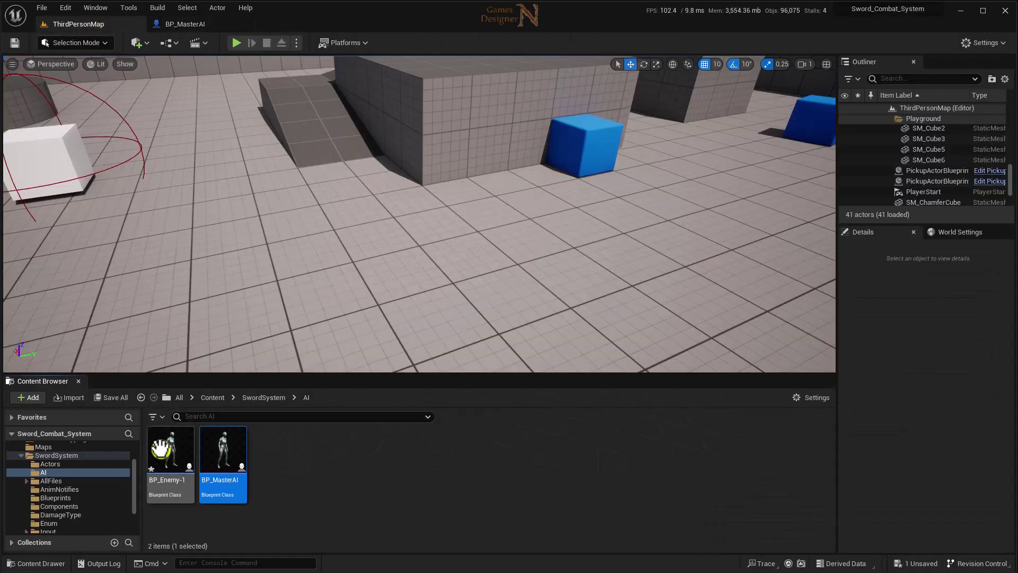
# Step: Give BP_Enemy-1 the SKM_Manny_Simple mesh and ABP_Manny_C anim class, then compile
pyautogui.doubleClick(170, 455)
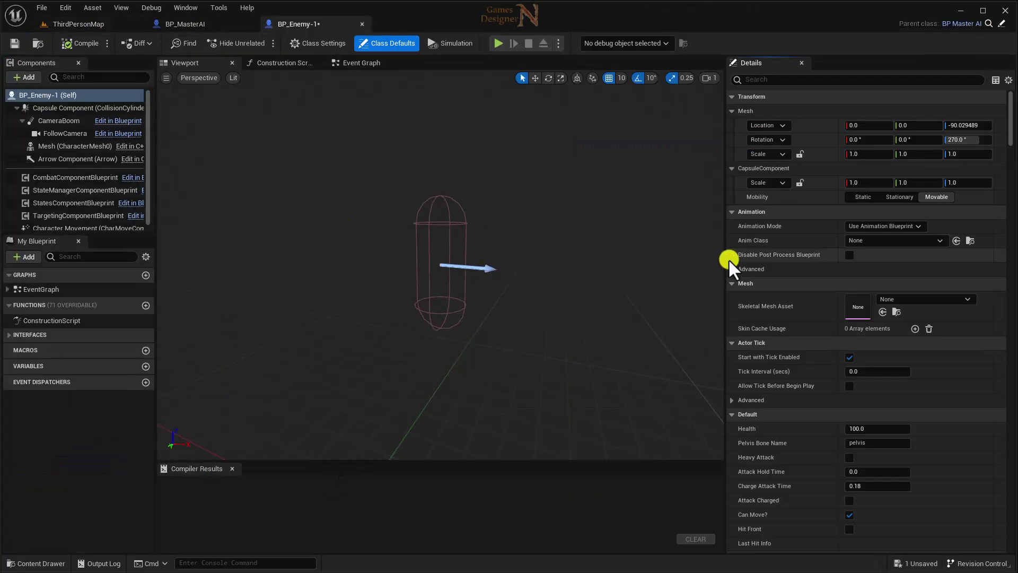
pyautogui.click(904, 301)
pyautogui.write('simp')
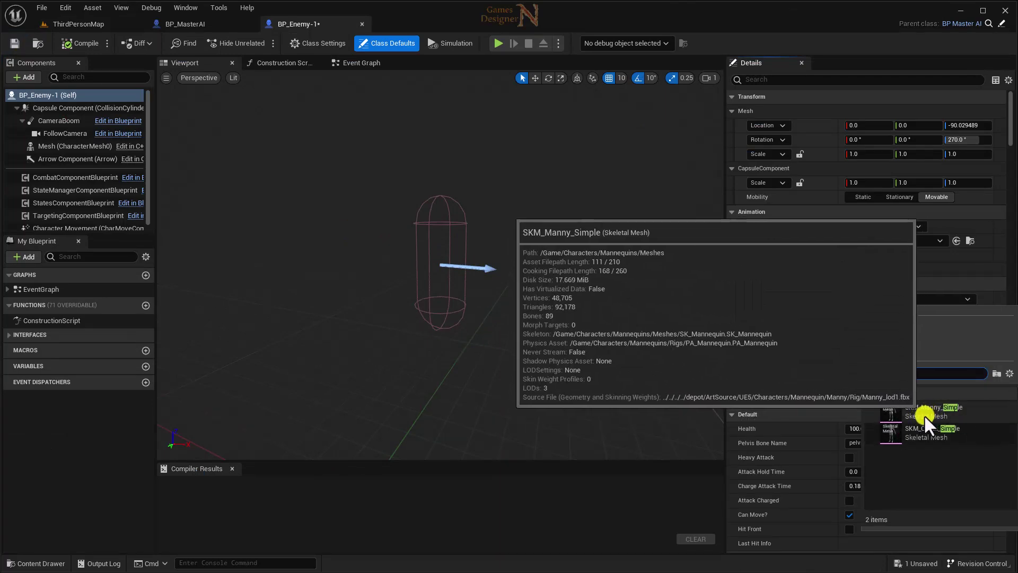
pyautogui.click(932, 413)
pyautogui.click(883, 240)
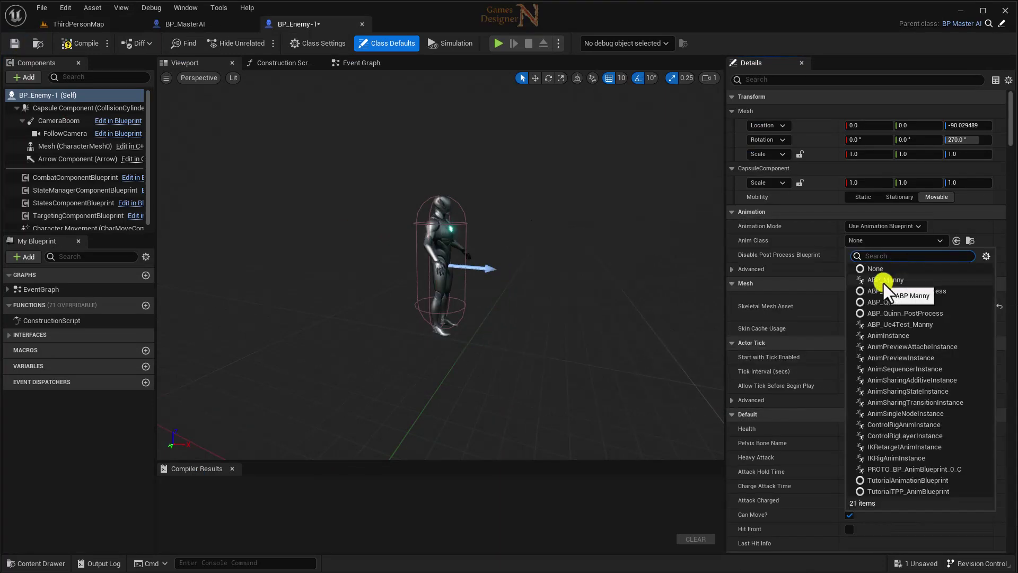
pyautogui.click(883, 280)
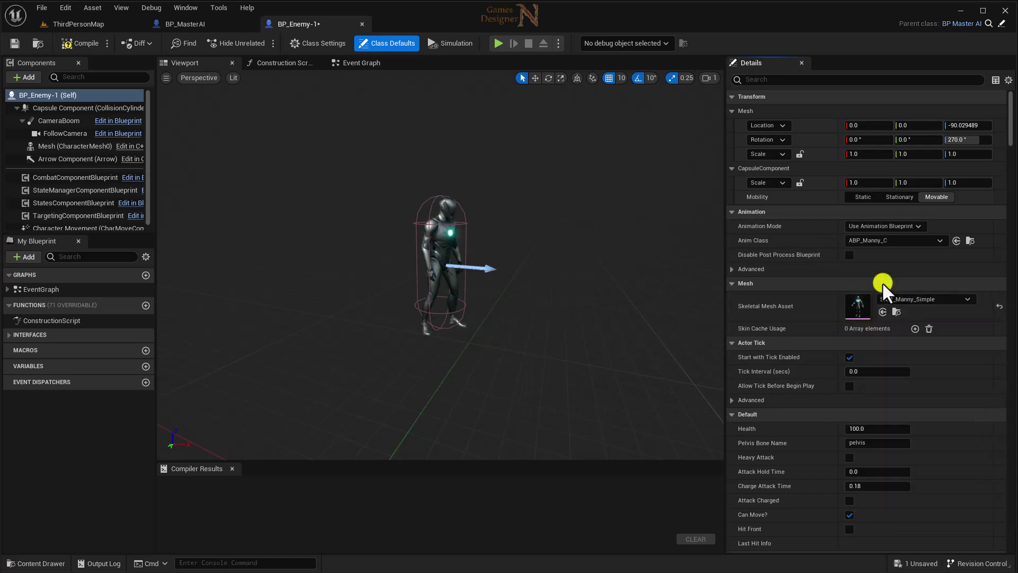
pyautogui.click(82, 42)
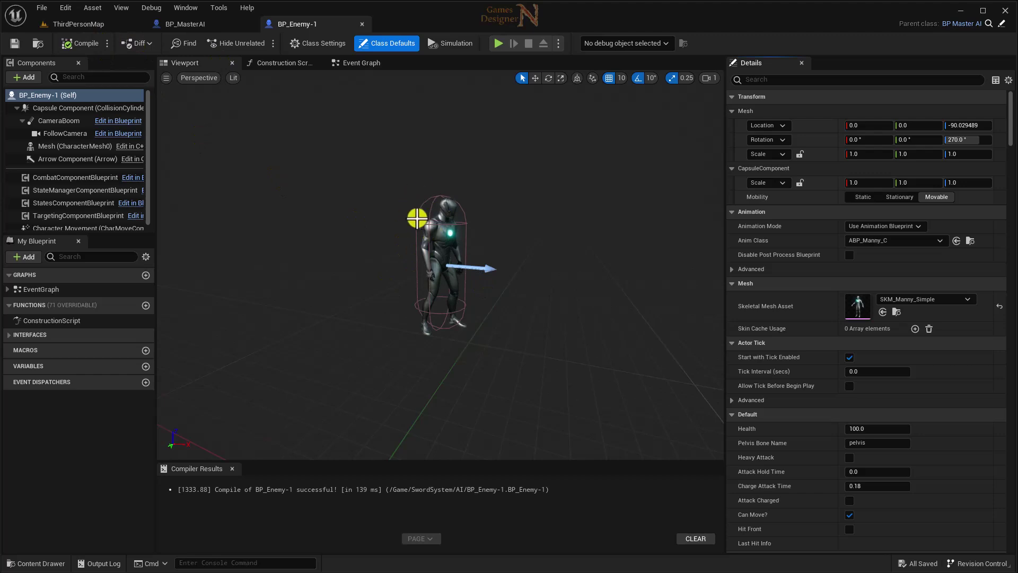
# Step: Create AI_ControllerBlueprint in the AI folder with AIController as its parent class
pyautogui.click(94, 23)
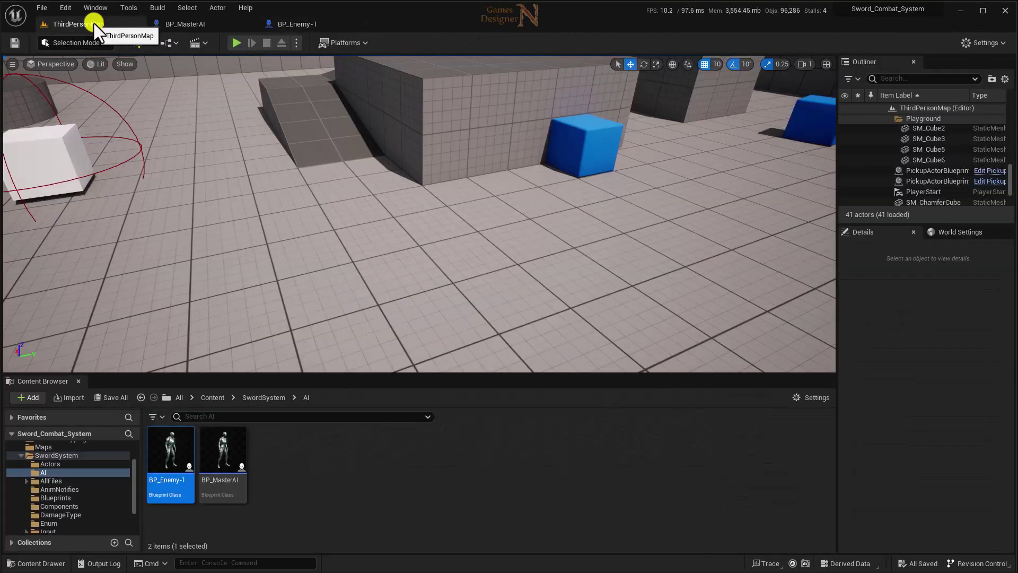
pyautogui.rightClick(294, 479)
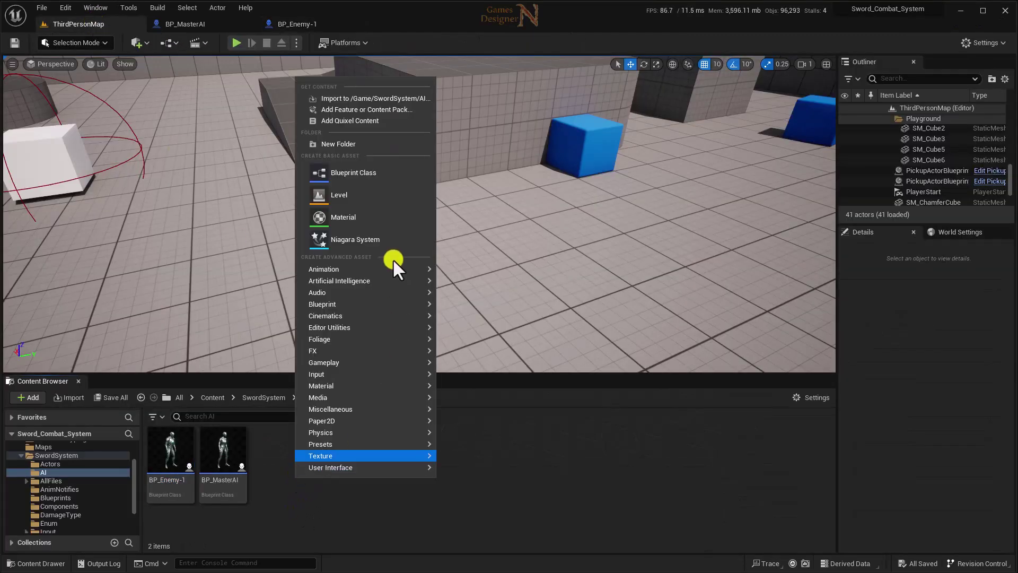
pyautogui.click(362, 175)
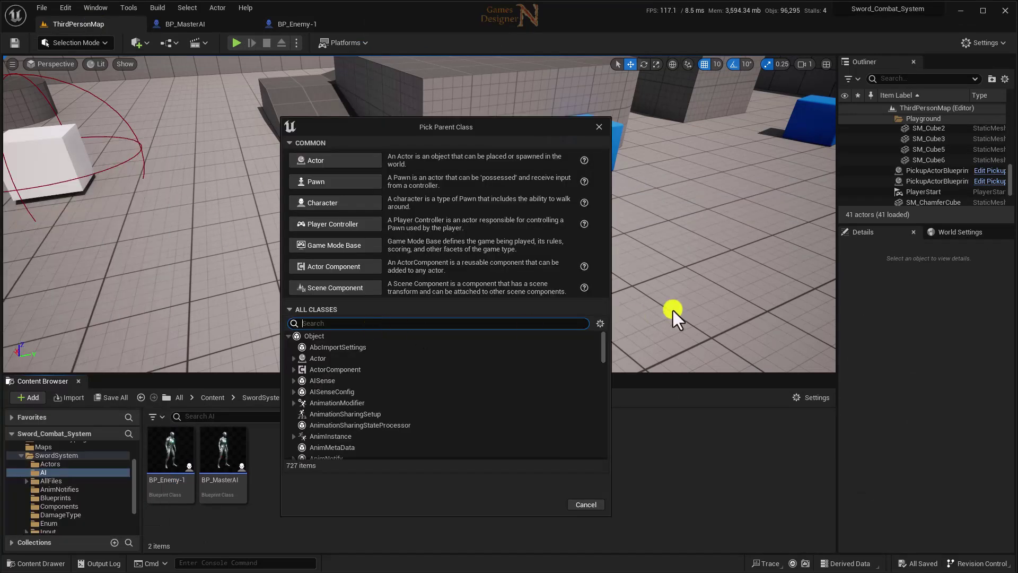
pyautogui.write('ai contr')
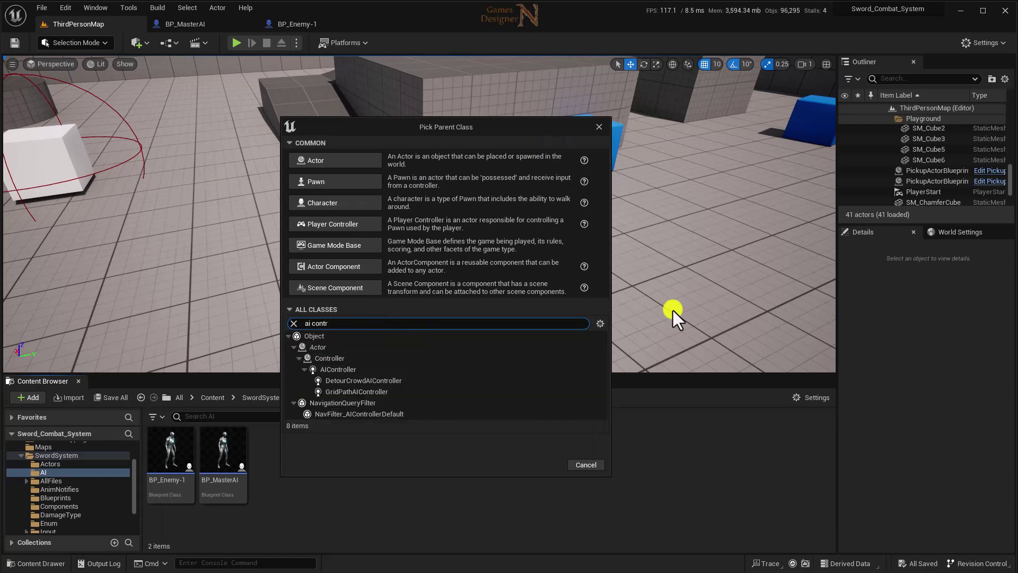
pyautogui.write('oller')
pyautogui.doubleClick(338, 369)
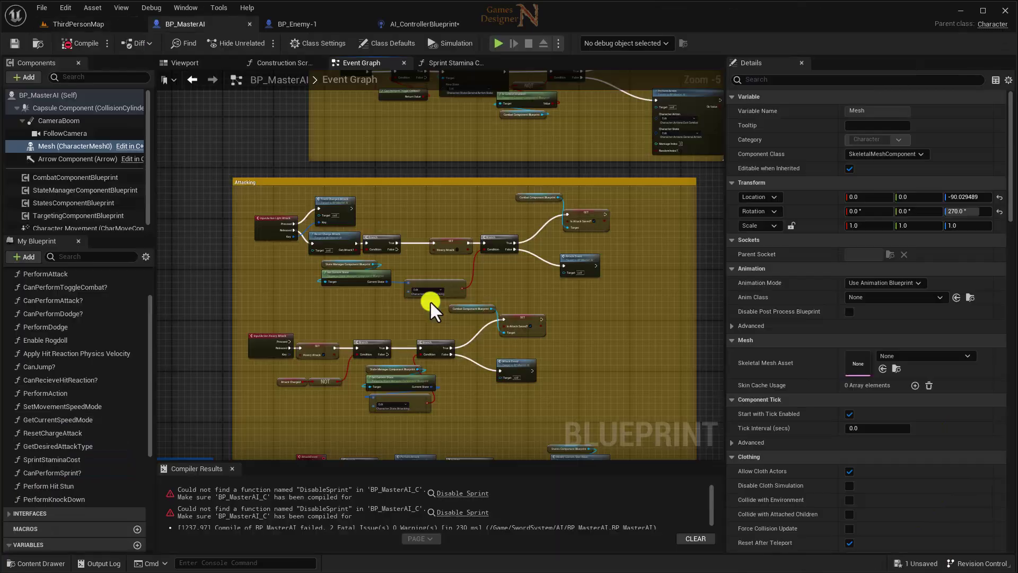
# Step: Delete the Light Attack input nodes and fit the Attacking comment around the rest
pyautogui.moveTo(583, 172)
pyautogui.mouseDown(button='right')
pyautogui.moveTo(603, 239)
pyautogui.moveTo(454, 288)
pyautogui.mouseUp(button='right')
pyautogui.scroll(2, 641, 164)
pyautogui.scroll(1, 281, 208)
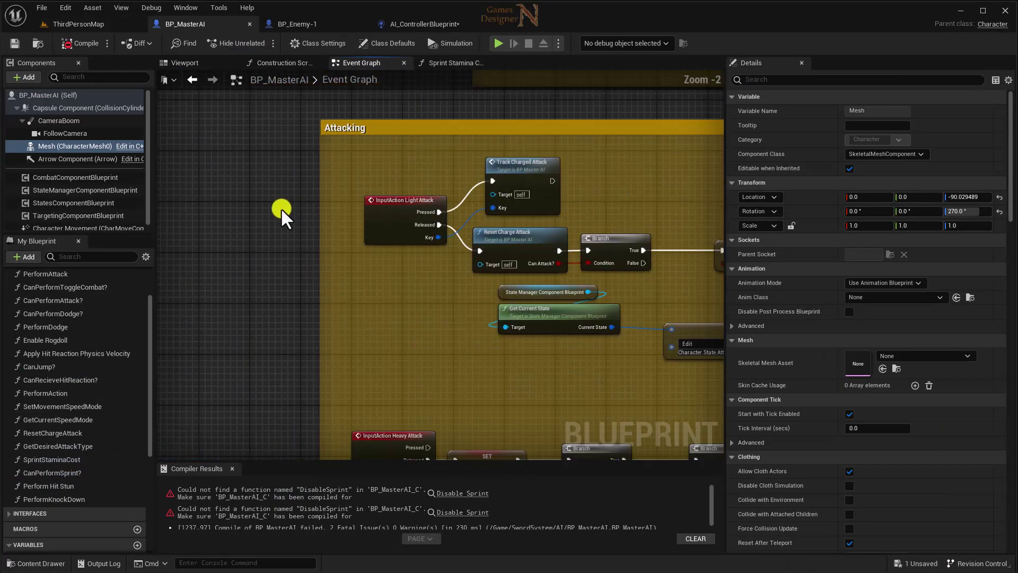
pyautogui.moveTo(655, 268); pyautogui.dragTo(472, 220, button='right')
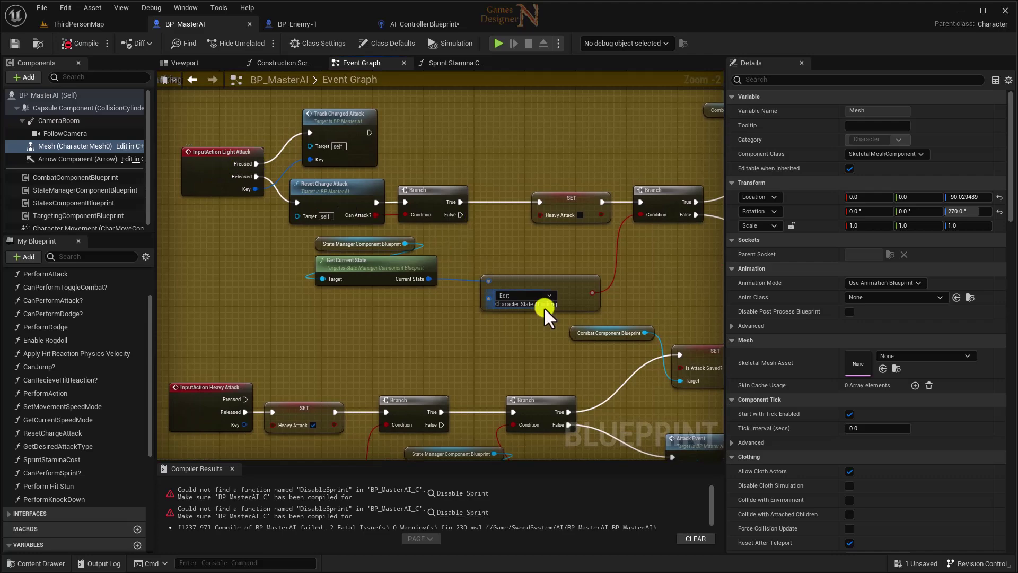
pyautogui.moveTo(544, 307); pyautogui.dragTo(677, 239, button='right')
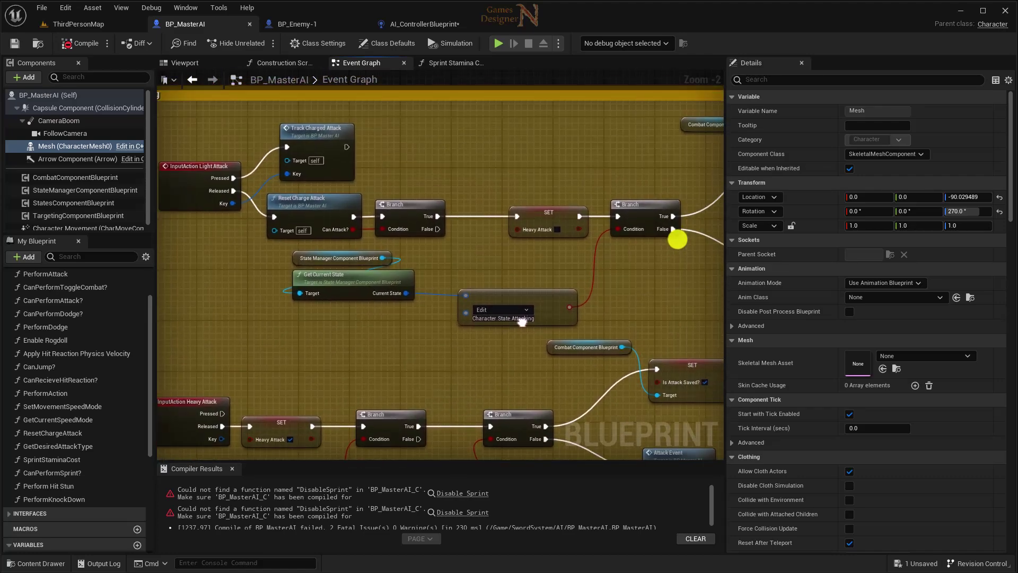
pyautogui.scroll(-2, 588, 302)
pyautogui.scroll(-1, 576, 284)
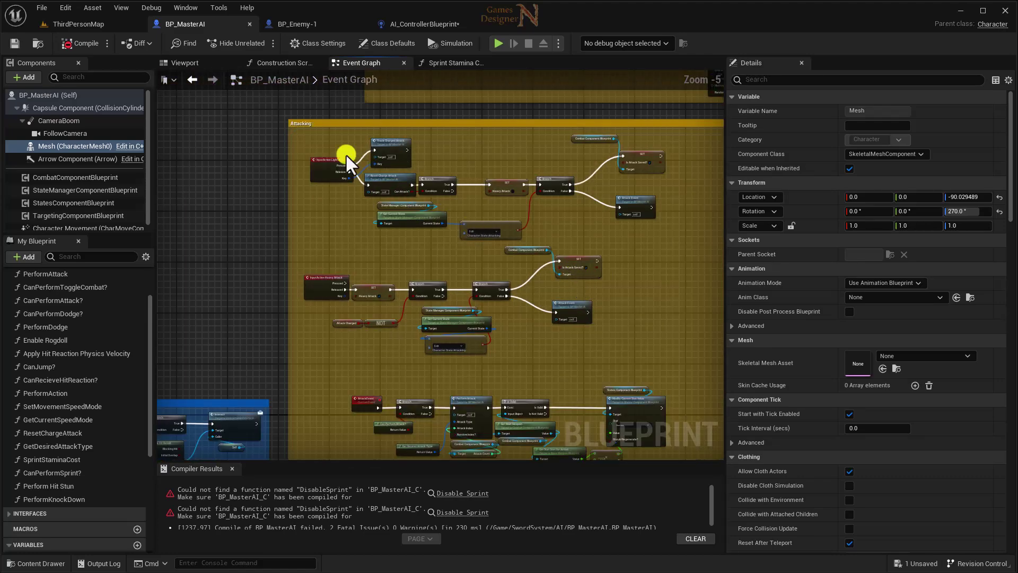
pyautogui.scroll(3, 347, 157)
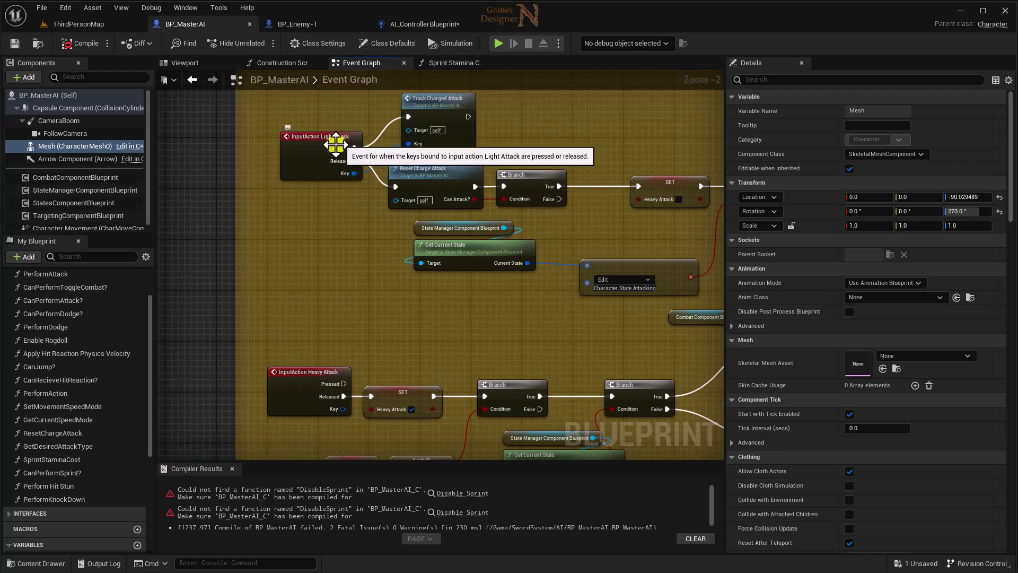
pyautogui.scroll(-1, 399, 304)
pyautogui.scroll(-3, 546, 342)
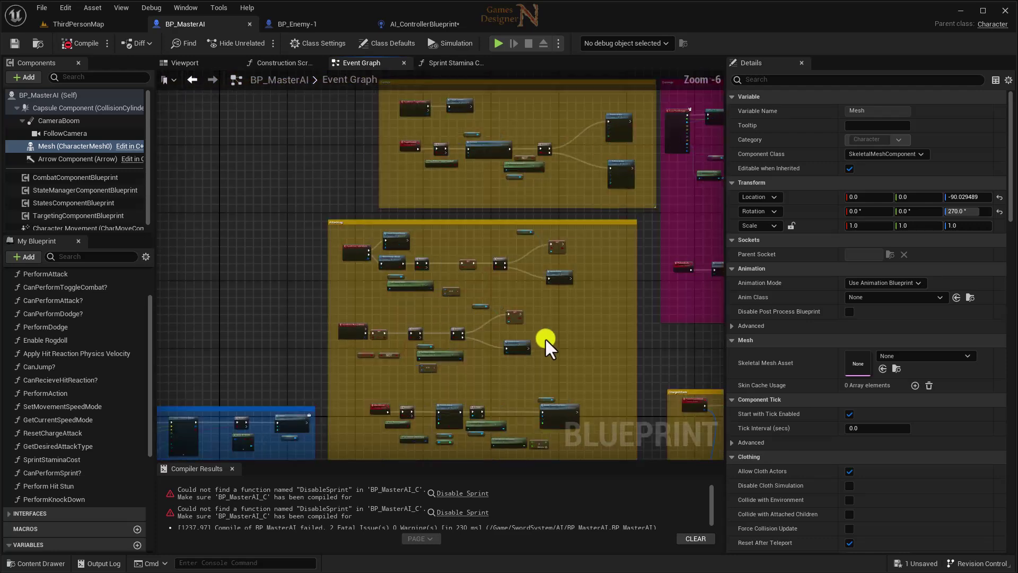
pyautogui.moveTo(429, 287); pyautogui.dragTo(377, 255, button='right')
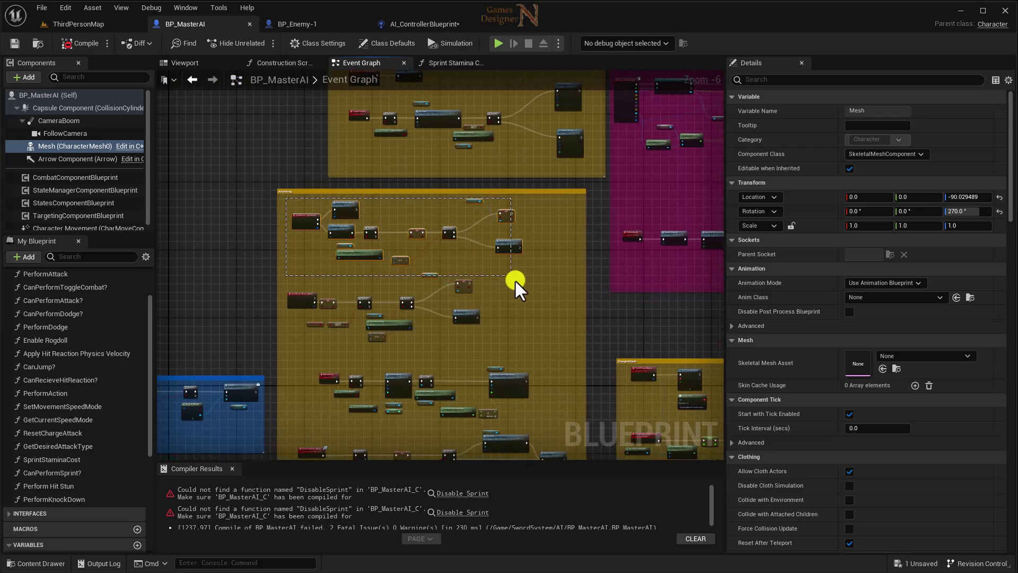
pyautogui.moveTo(286, 197); pyautogui.dragTo(523, 342)
pyautogui.press('Delete')
pyautogui.moveTo(452, 190)
pyautogui.mouseDown()
pyautogui.moveTo(462, 345)
pyautogui.moveTo(470, 194)
pyautogui.mouseUp()
# Step: Delete the weapon-check and stamina-cost nodes following Perform Attack
pyautogui.scroll(2, 441, 221)
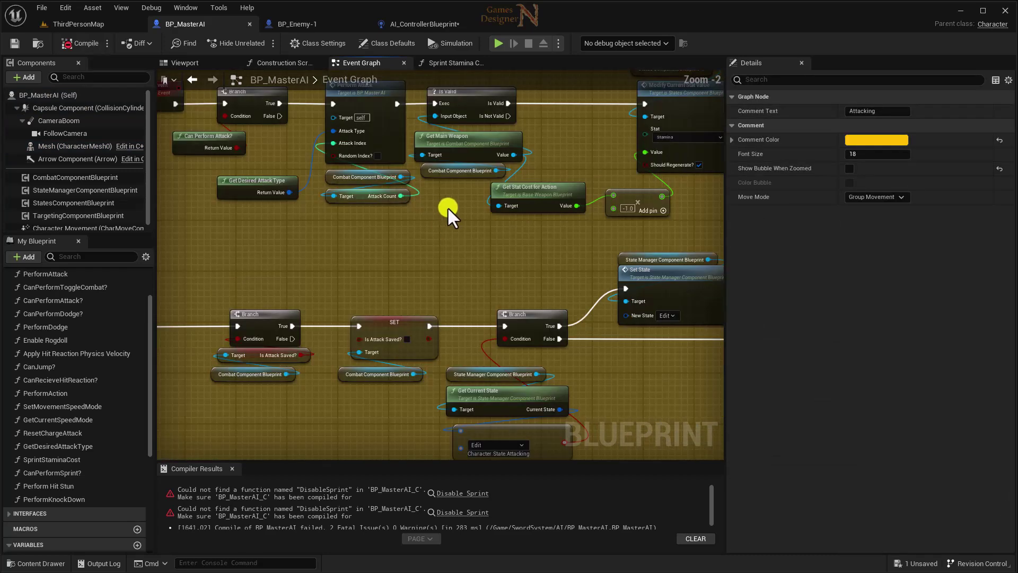
pyautogui.scroll(2, 447, 206)
pyautogui.moveTo(475, 243); pyautogui.dragTo(279, 257, button='right')
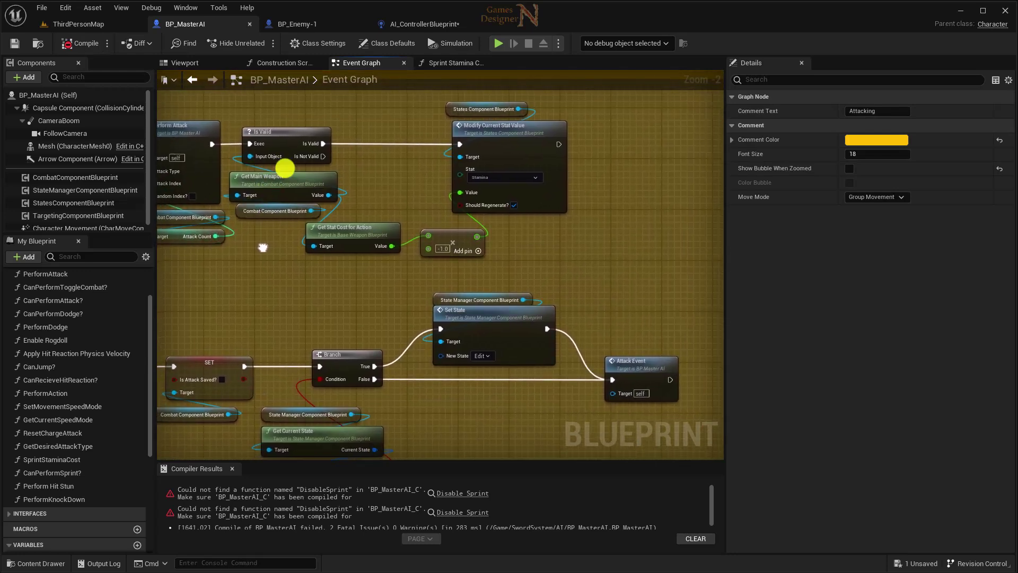
pyautogui.moveTo(286, 123)
pyautogui.mouseDown()
pyautogui.moveTo(596, 237)
pyautogui.moveTo(600, 262)
pyautogui.mouseUp()
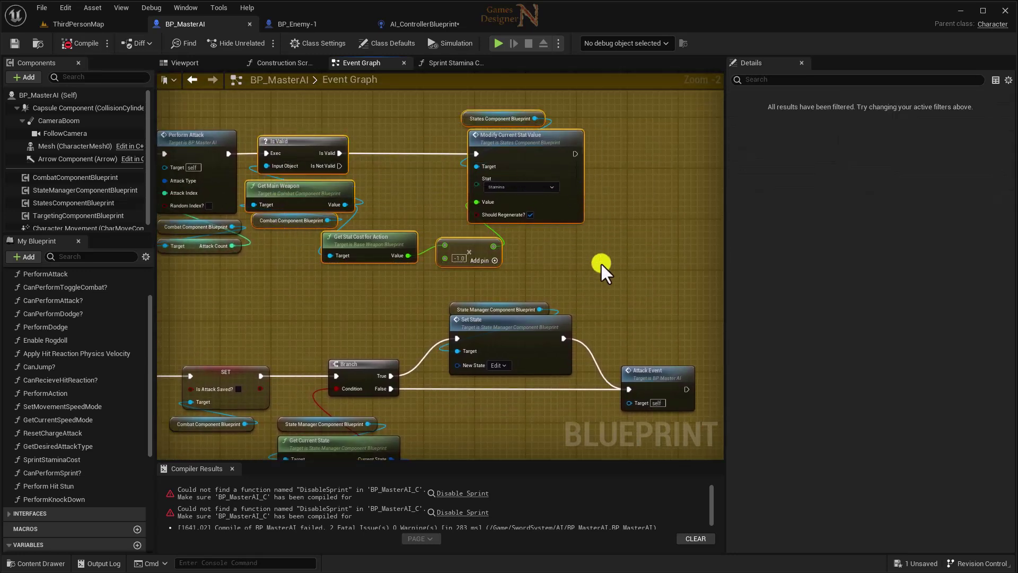
pyautogui.press('Delete')
pyautogui.moveTo(305, 277); pyautogui.dragTo(623, 272, button='right')
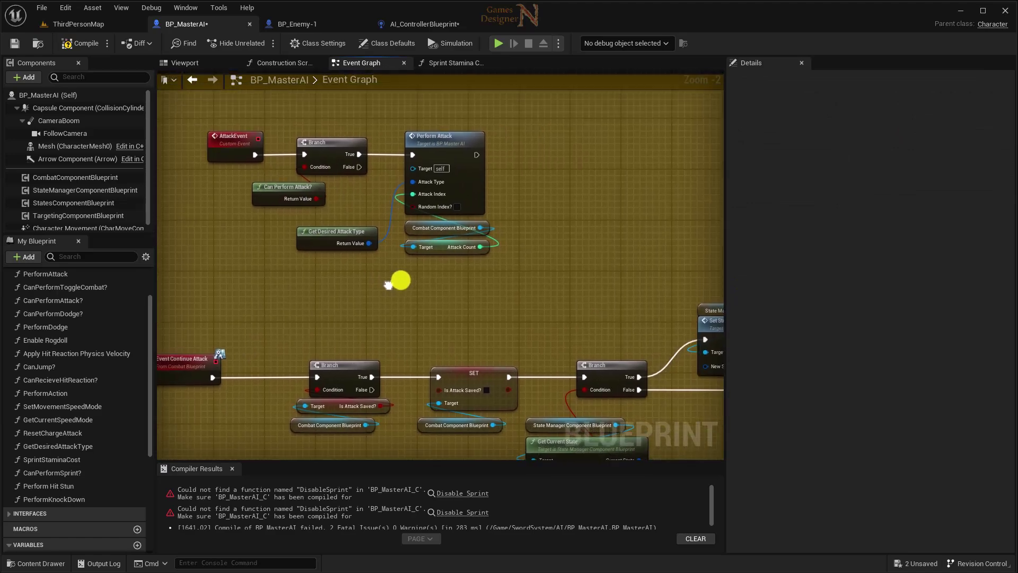
# Step: Save BP_MasterAI, then delete the Dodge section's weapon check and stamina nodes
pyautogui.moveTo(431, 282); pyautogui.dragTo(407, 170, button='right')
pyautogui.hotkey('ctrl', 's')
pyautogui.scroll(-3, 408, 171)
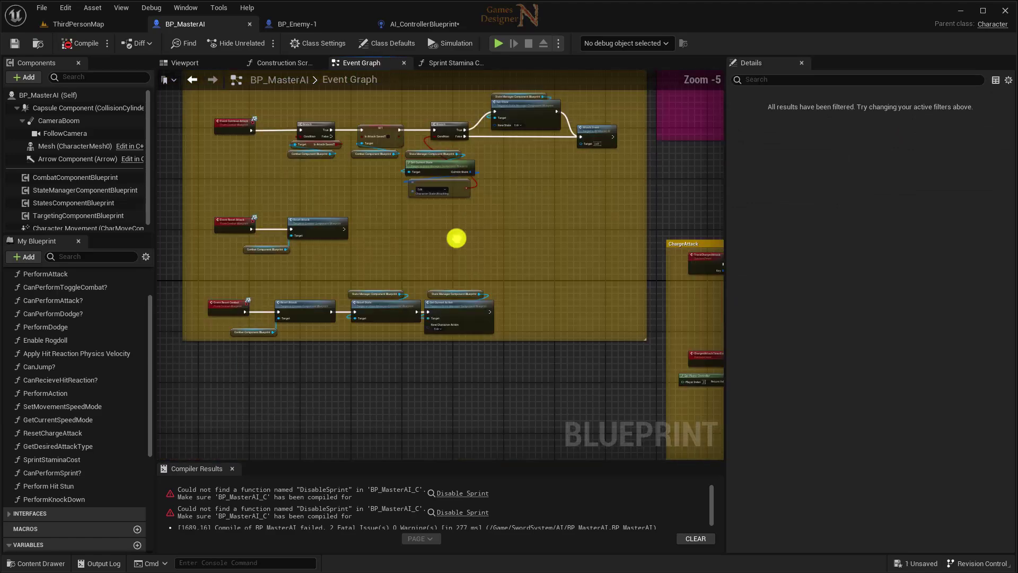
pyautogui.moveTo(455, 236)
pyautogui.mouseDown(button='right')
pyautogui.moveTo(252, 300)
pyautogui.moveTo(380, 177)
pyautogui.mouseUp(button='right')
pyautogui.scroll(3, 383, 263)
pyautogui.scroll(1, 384, 263)
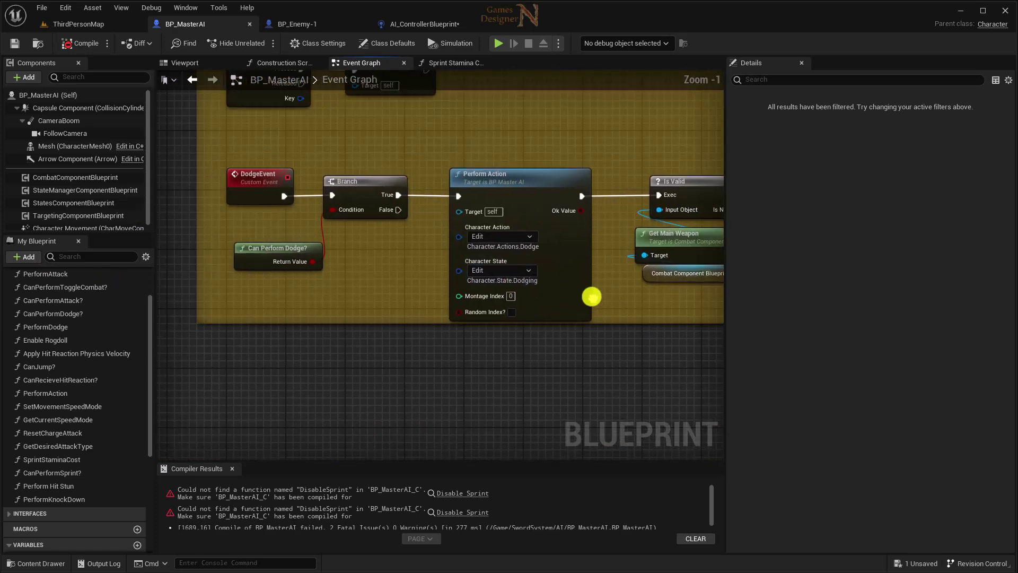
pyautogui.press('Delete')
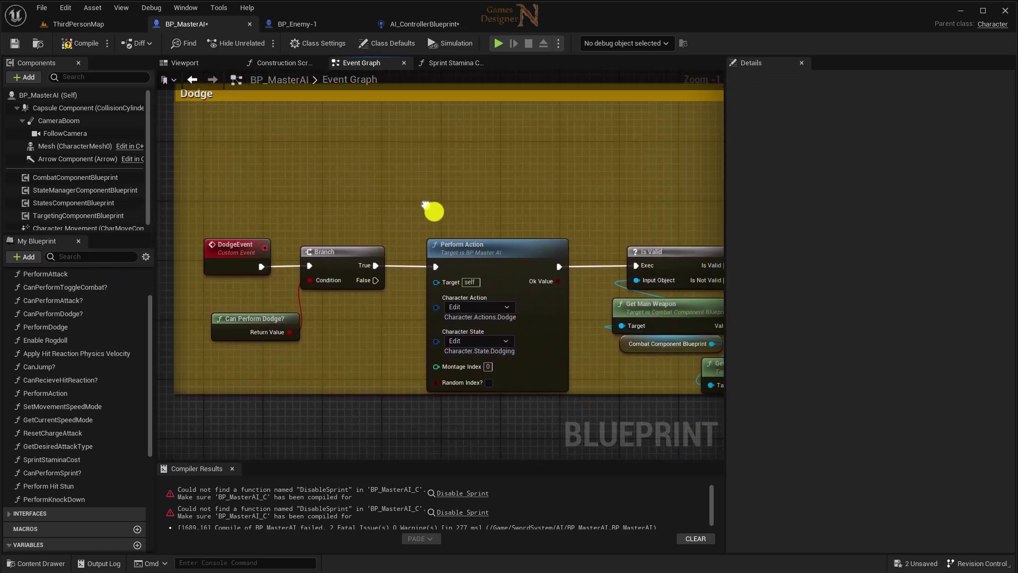
pyautogui.moveTo(454, 223); pyautogui.dragTo(164, 141, button='right')
pyautogui.moveTo(320, 147); pyautogui.dragTo(612, 307)
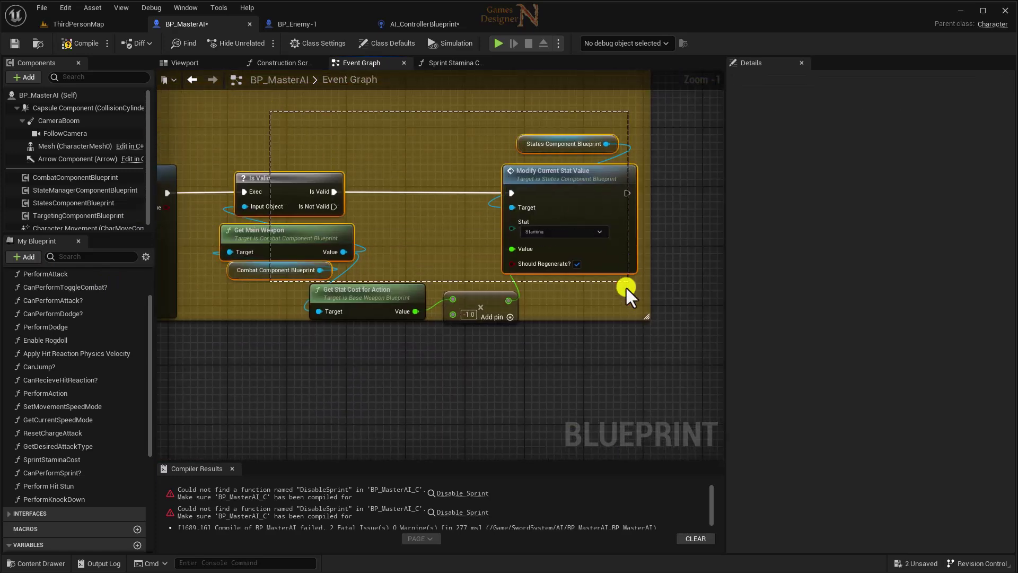
pyautogui.press('Delete')
pyautogui.moveTo(397, 317); pyautogui.dragTo(635, 390, button='right')
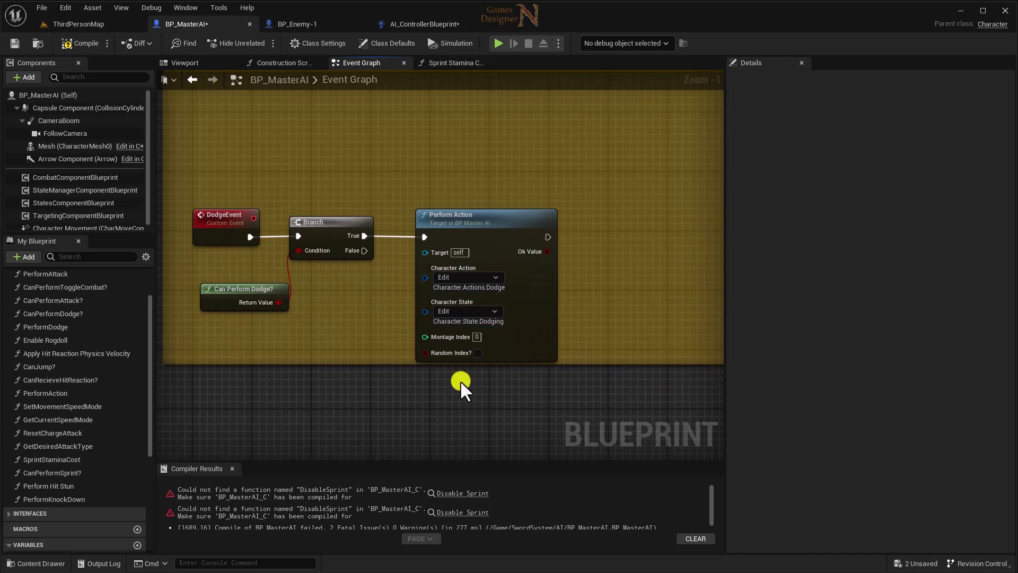
pyautogui.scroll(-3, 433, 354)
pyautogui.click(345, 203)
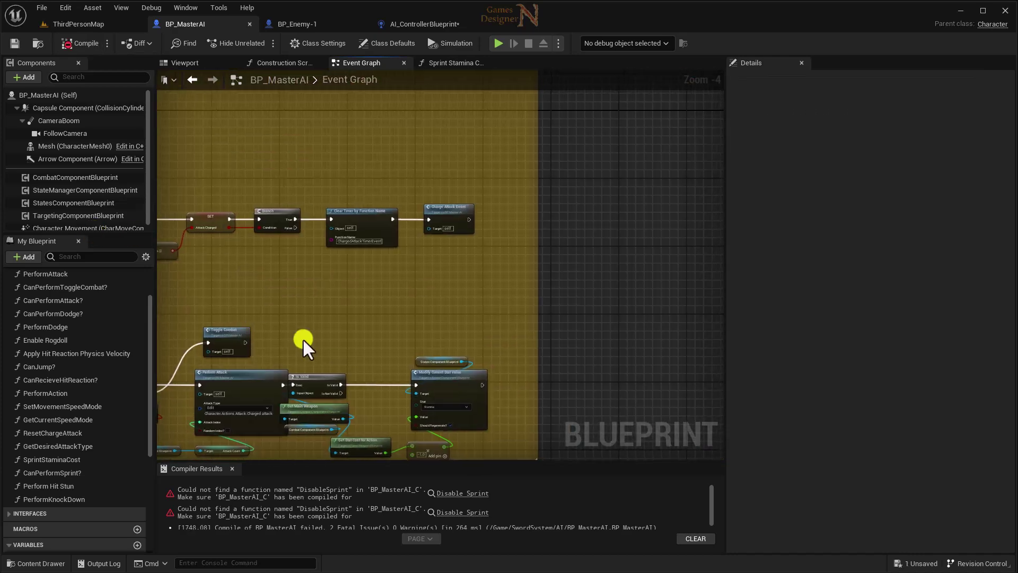
# Step: Delete the InputAction ToggleCombat event and its Toggle Combat node, then save the Blueprint
pyautogui.moveTo(303, 338); pyautogui.dragTo(481, 291, button='right')
pyautogui.scroll(2, 415, 230)
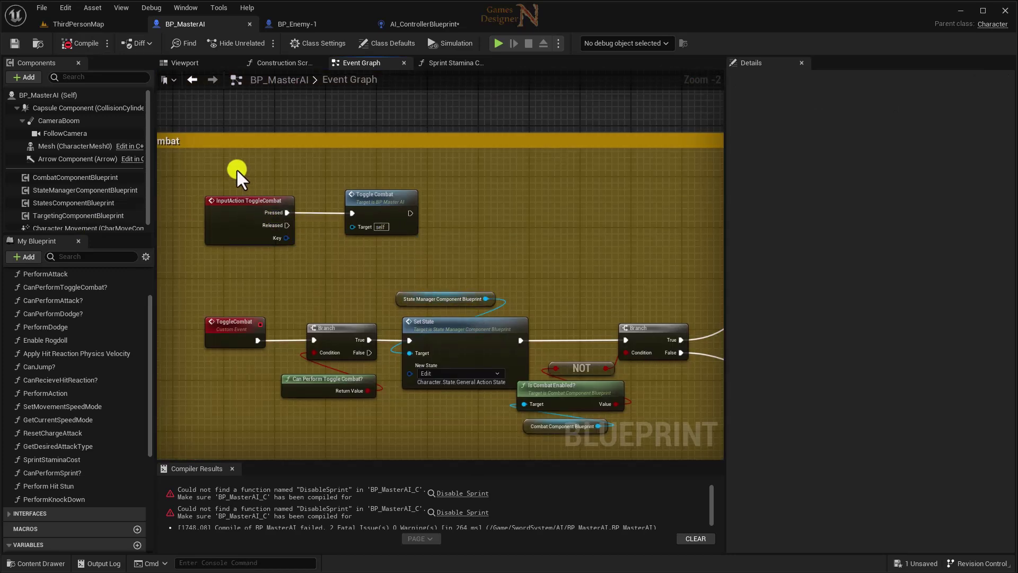
pyautogui.moveTo(236, 168); pyautogui.dragTo(403, 250)
pyautogui.press('Delete')
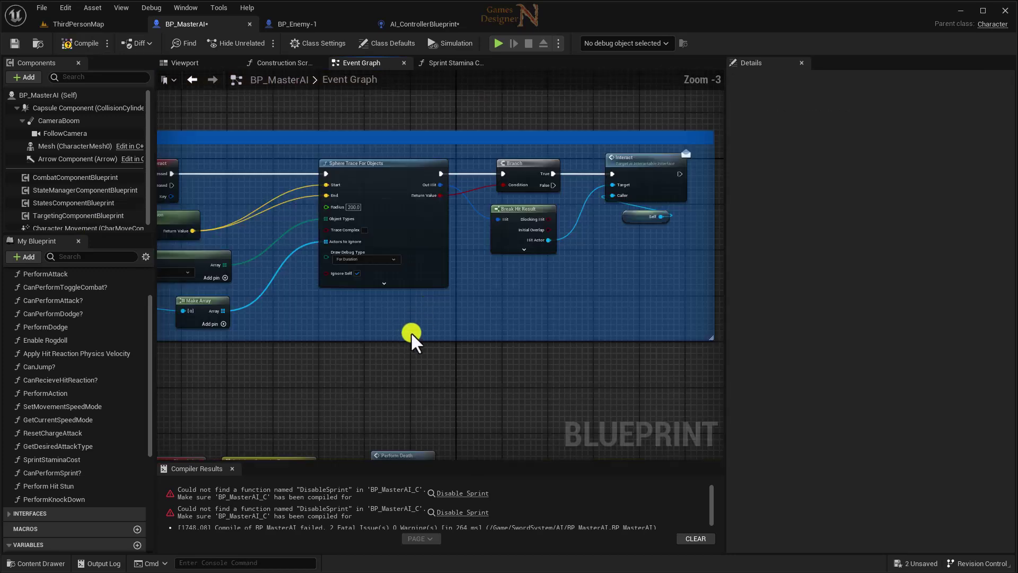
pyautogui.moveTo(411, 336); pyautogui.dragTo(441, 323, button='right')
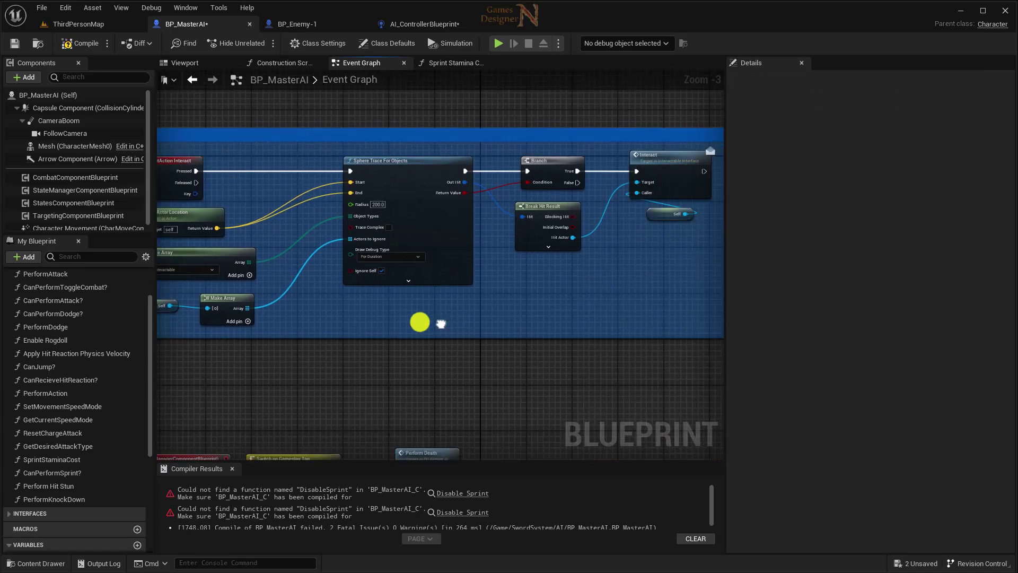
pyautogui.scroll(-1, 374, 345)
pyautogui.moveTo(371, 363); pyautogui.dragTo(458, 341, button='right')
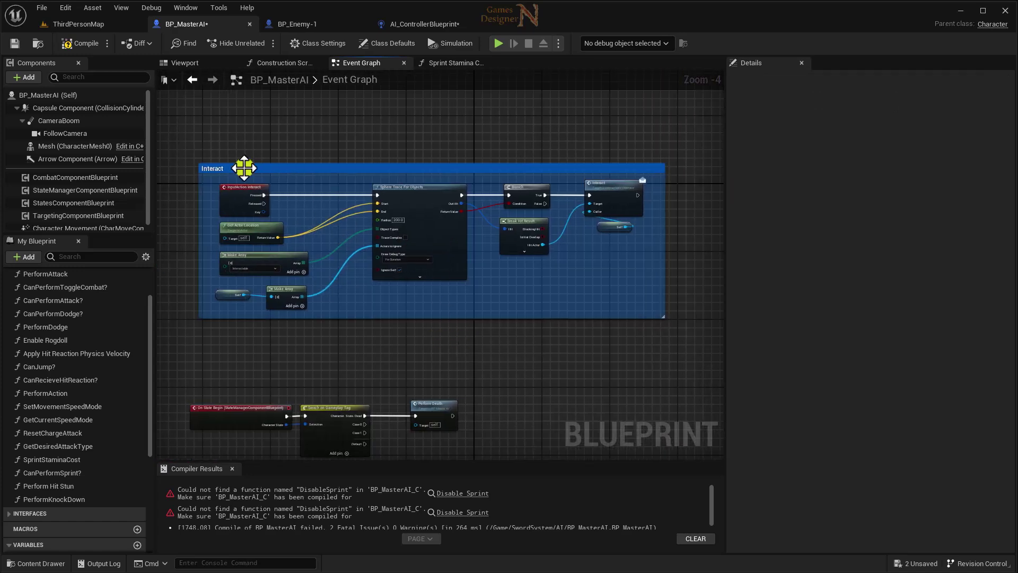
pyautogui.click(244, 168)
pyautogui.moveTo(674, 333); pyautogui.dragTo(630, 342, button='right')
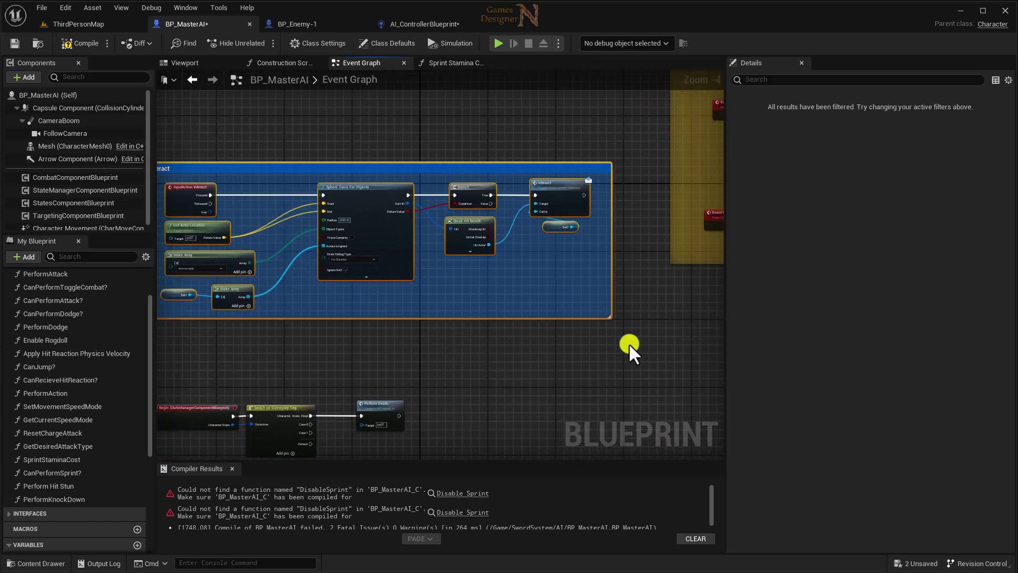
pyautogui.hotkey('ctrl', 's')
# Step: Delete the ChargeAttack timer nodes plus the Toggle Combat and combat-check nodes
pyautogui.moveTo(523, 291); pyautogui.dragTo(432, 201, button='right')
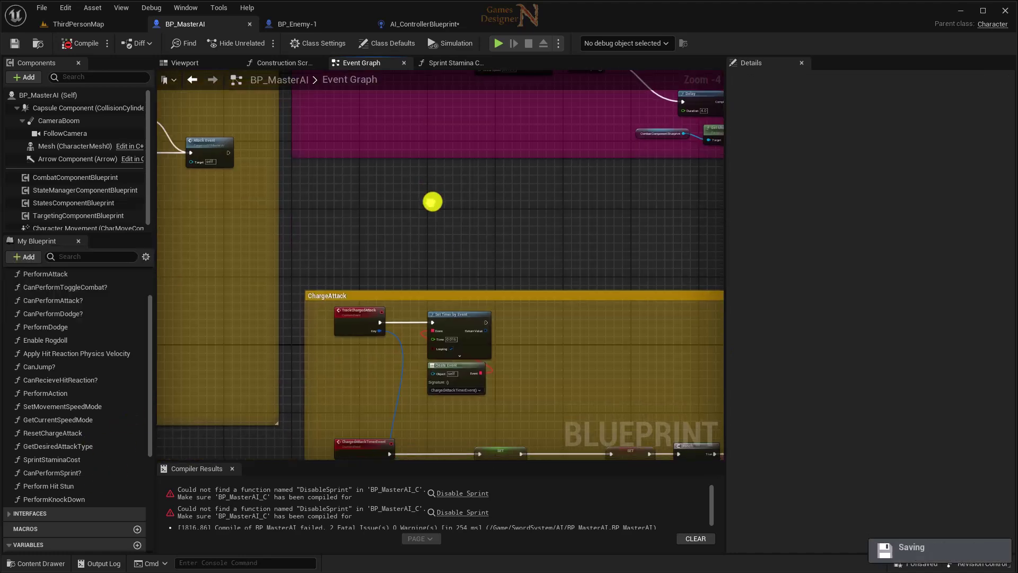
pyautogui.moveTo(387, 332); pyautogui.dragTo(344, 161, button='right')
pyautogui.scroll(-1, 488, 281)
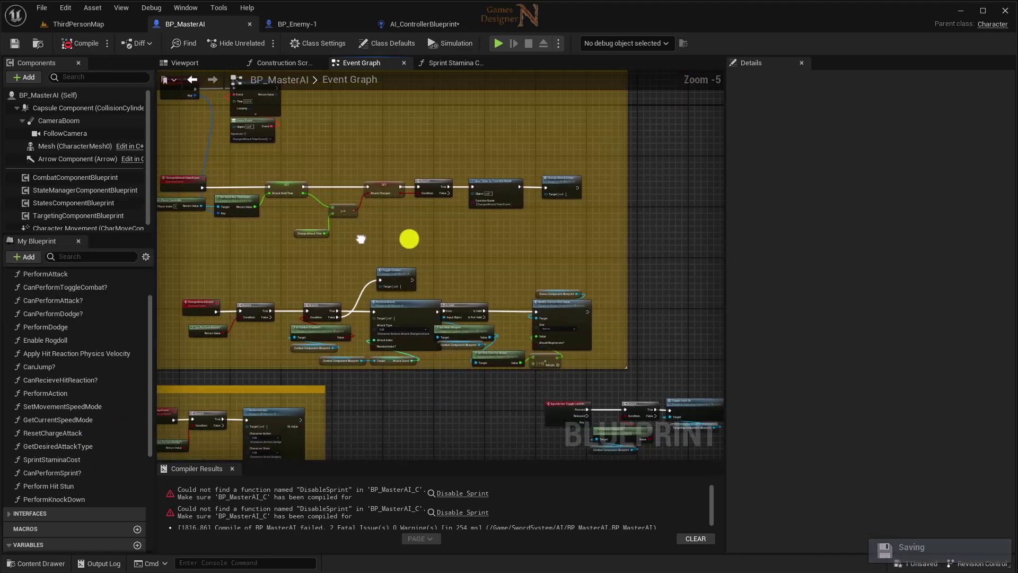
pyautogui.moveTo(358, 234); pyautogui.dragTo(513, 355, button='right')
pyautogui.scroll(2, 423, 291)
pyautogui.moveTo(423, 291); pyautogui.dragTo(409, 257, button='right')
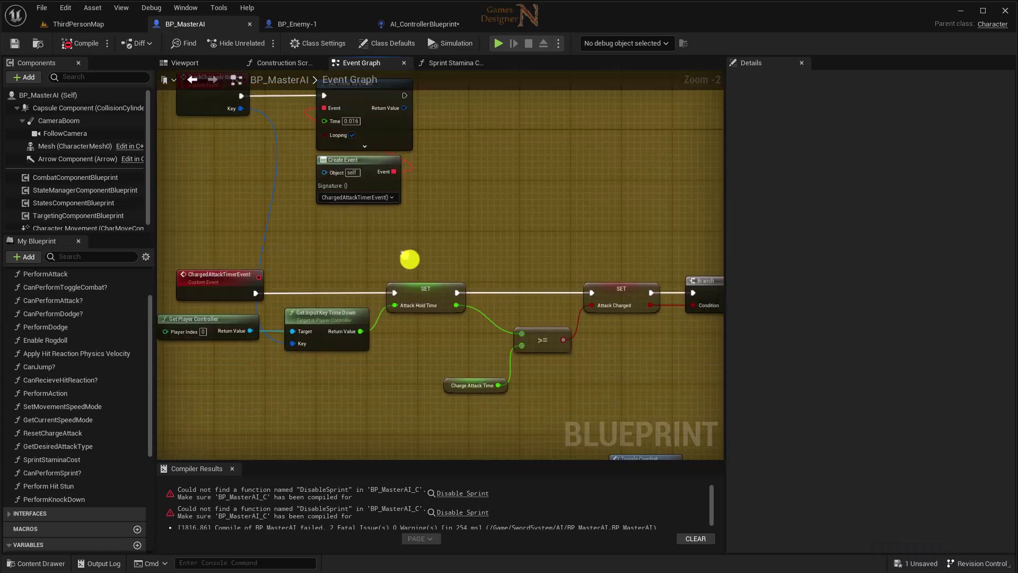
pyautogui.scroll(-2, 482, 289)
pyautogui.moveTo(483, 290); pyautogui.dragTo(276, 165, button='right')
pyautogui.moveTo(222, 132)
pyautogui.mouseDown()
pyautogui.moveTo(568, 281)
pyautogui.moveTo(645, 286)
pyautogui.mouseUp()
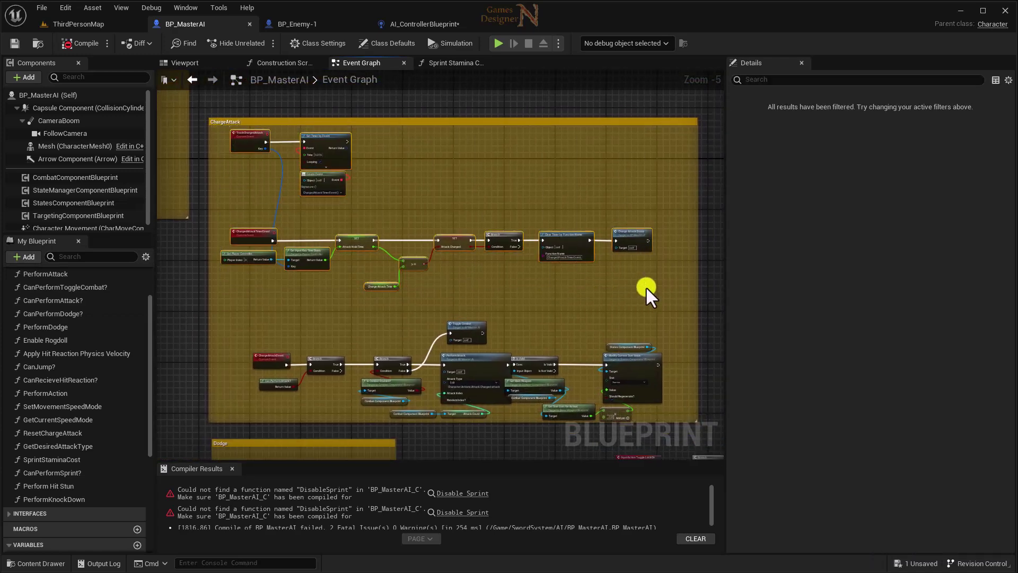
pyautogui.press('Delete')
pyautogui.scroll(3, 384, 234)
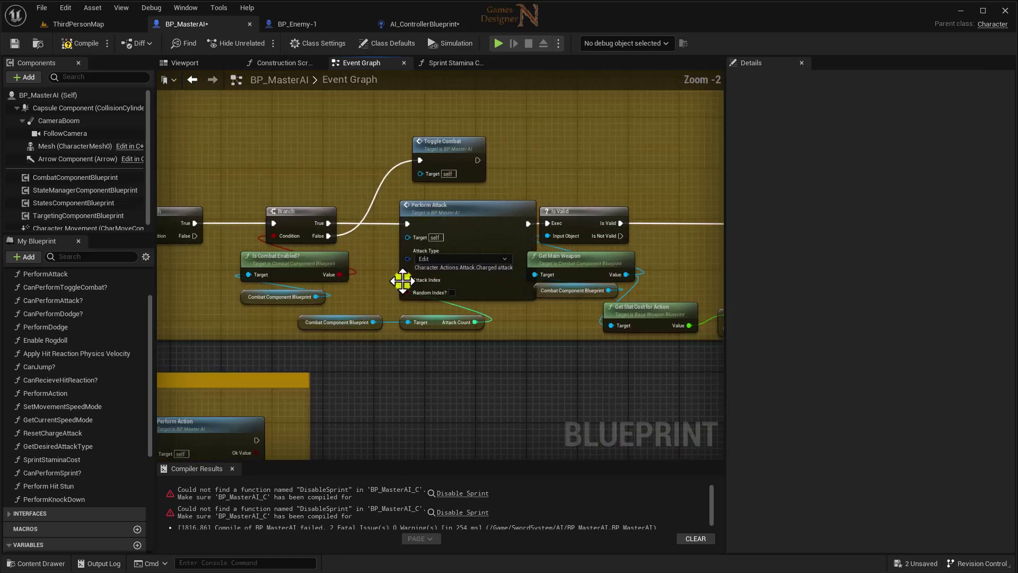
pyautogui.moveTo(454, 139)
pyautogui.mouseDown()
pyautogui.moveTo(316, 139)
pyautogui.moveTo(310, 301)
pyautogui.mouseUp()
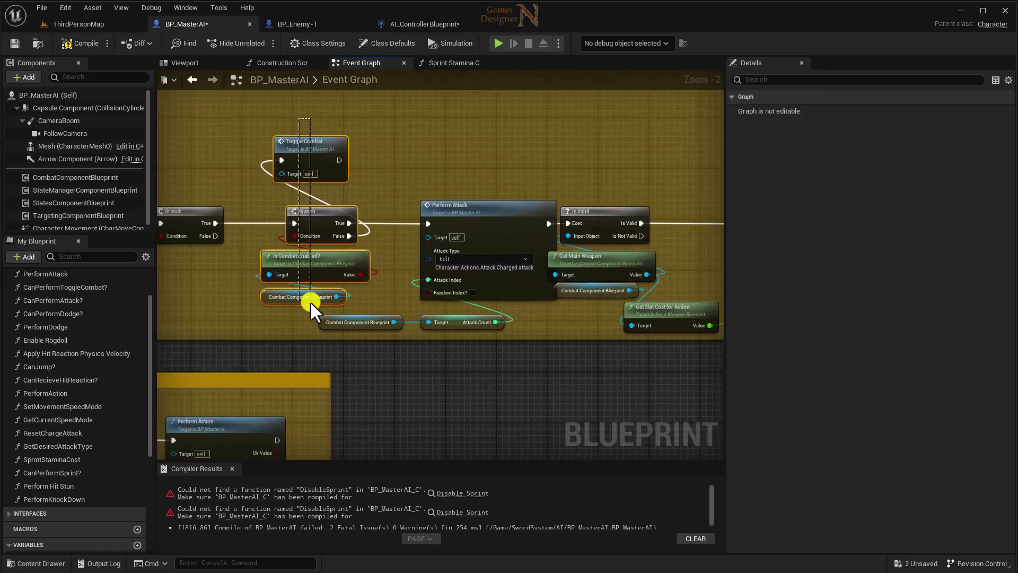
pyautogui.press('Delete')
# Step: Wire Branch True straight into Perform Attack and delete the stamina-cost nodes
pyautogui.moveTo(215, 223); pyautogui.dragTo(425, 223)
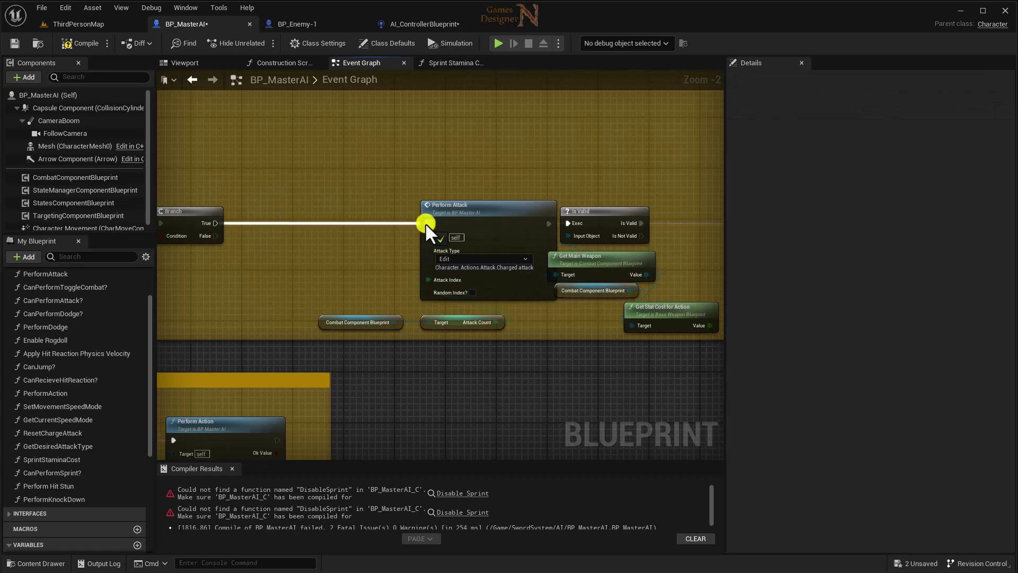
pyautogui.moveTo(498, 209); pyautogui.dragTo(287, 224)
pyautogui.moveTo(287, 224); pyautogui.dragTo(125, 255, button='right')
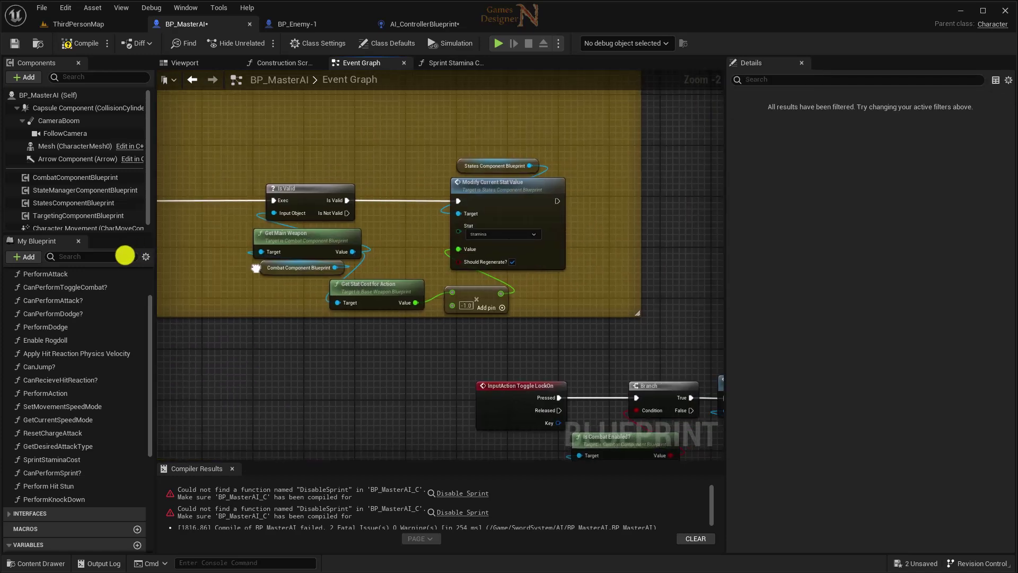
pyautogui.moveTo(259, 157); pyautogui.dragTo(564, 310)
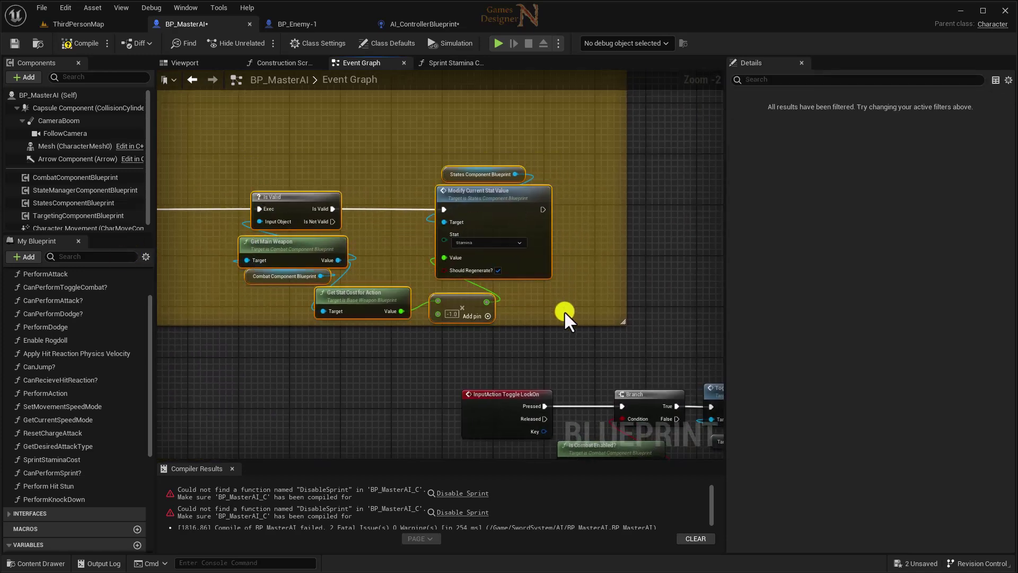
pyautogui.press('Delete')
# Step: Move the Perform Attack group up and shrink the ChargeAttack comment around it
pyautogui.scroll(-3, 305, 299)
pyautogui.moveTo(305, 299)
pyautogui.mouseDown(button='right')
pyautogui.moveTo(615, 353)
pyautogui.moveTo(572, 409)
pyautogui.mouseUp(button='right')
pyautogui.rightClick(433, 353)
pyautogui.click(455, 356)
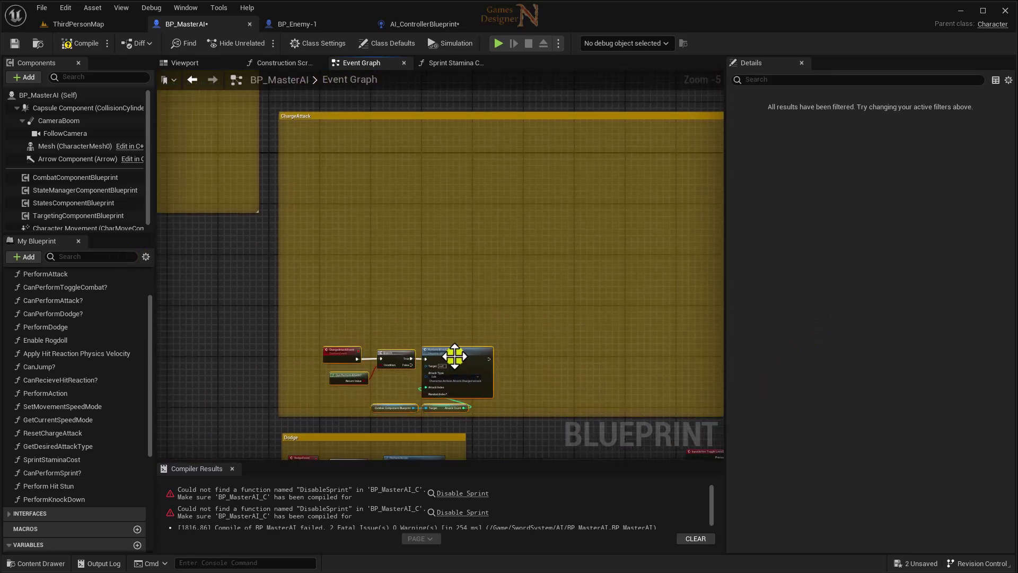
pyautogui.moveTo(455, 356); pyautogui.dragTo(416, 154)
pyautogui.moveTo(553, 327)
pyautogui.mouseDown(button='right')
pyautogui.moveTo(387, 303)
pyautogui.moveTo(257, 303)
pyautogui.mouseUp(button='right')
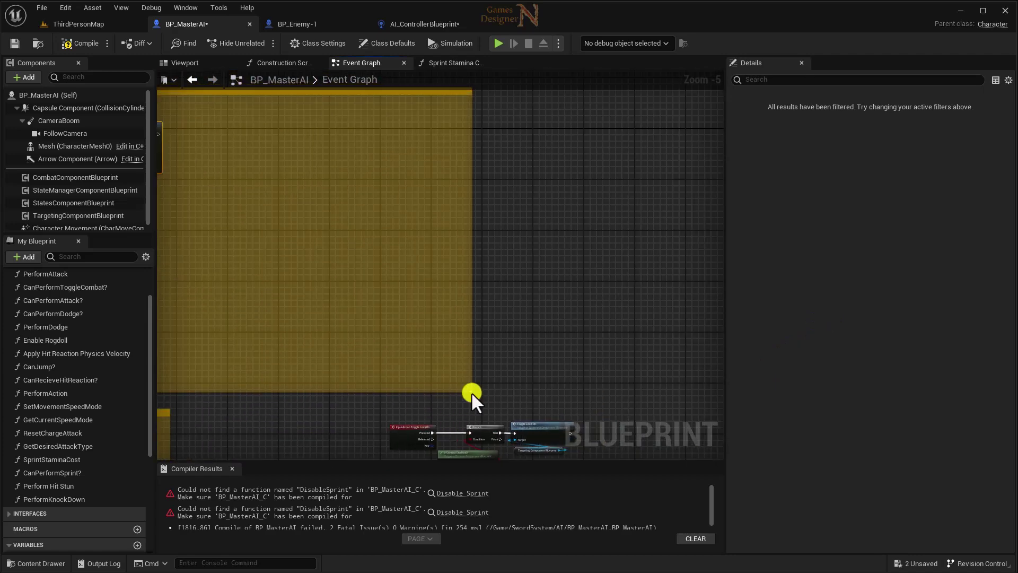
pyautogui.moveTo(472, 393); pyautogui.dragTo(164, 198)
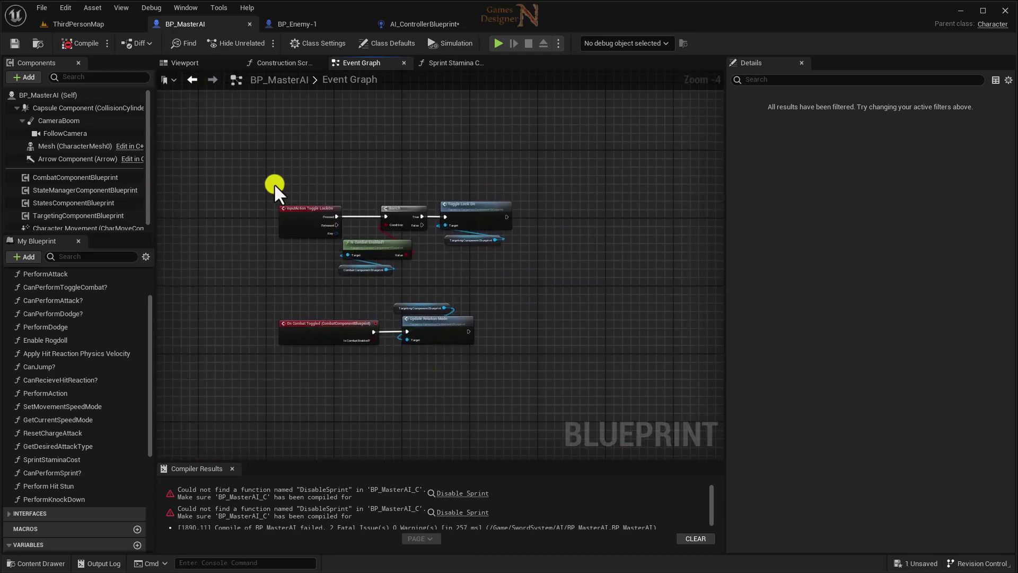
# Step: Delete all Event Graph nodes and compile, undoing the deletion twice to restore them
pyautogui.moveTo(274, 183); pyautogui.dragTo(530, 384)
pyautogui.press('Delete')
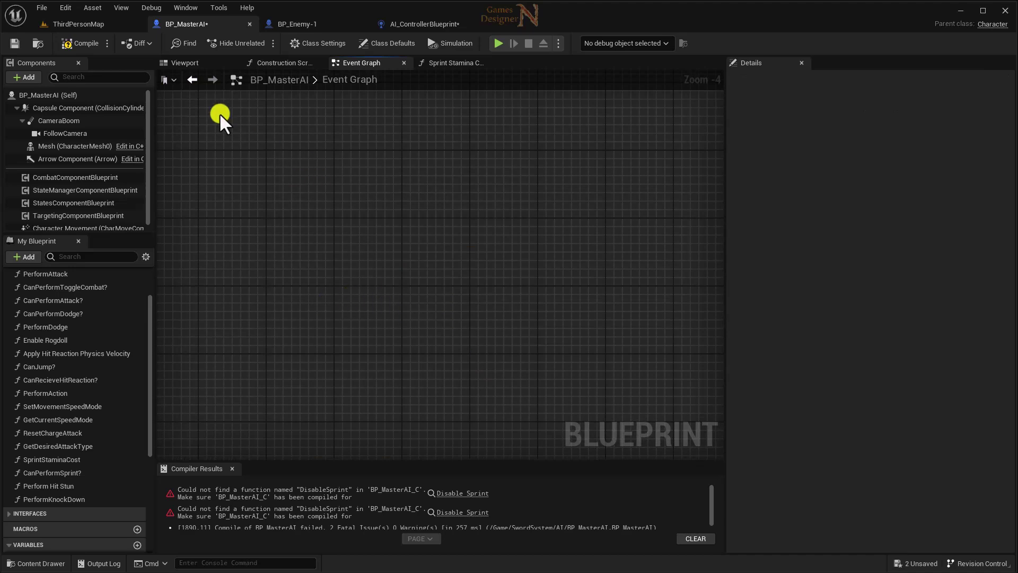
pyautogui.click(65, 8)
pyautogui.click(272, 145)
pyautogui.hotkey('ctrl', 'z')
pyautogui.scroll(4, 335, 250)
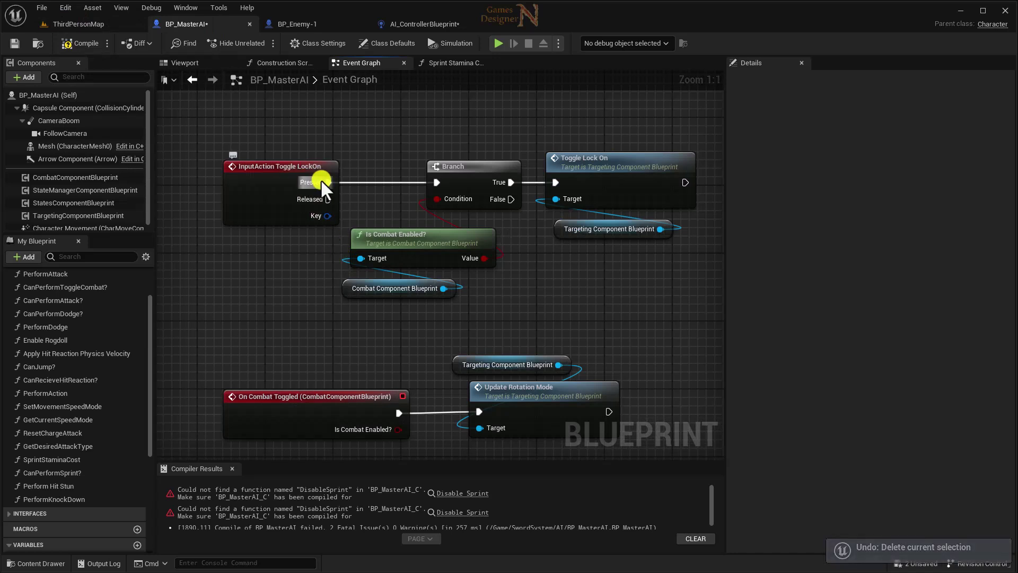
pyautogui.moveTo(343, 337); pyautogui.dragTo(329, 266, button='right')
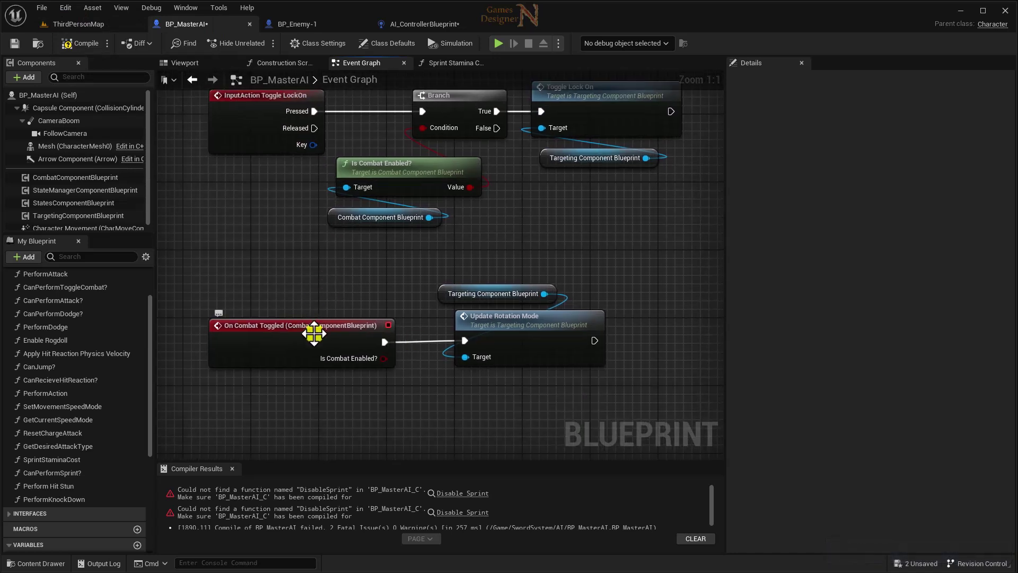
pyautogui.moveTo(313, 333); pyautogui.dragTo(320, 384, button='right')
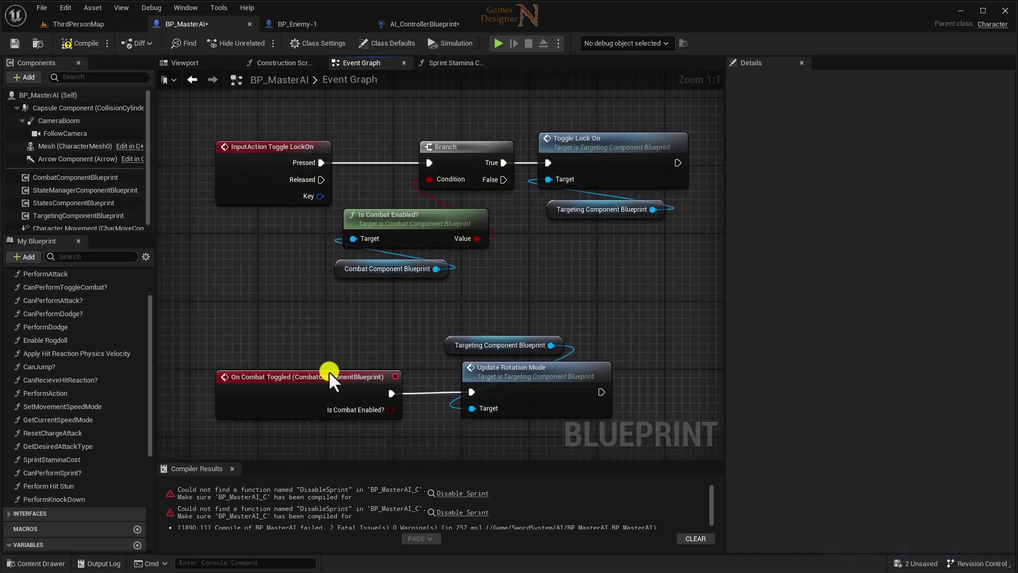
pyautogui.moveTo(199, 106); pyautogui.dragTo(634, 416)
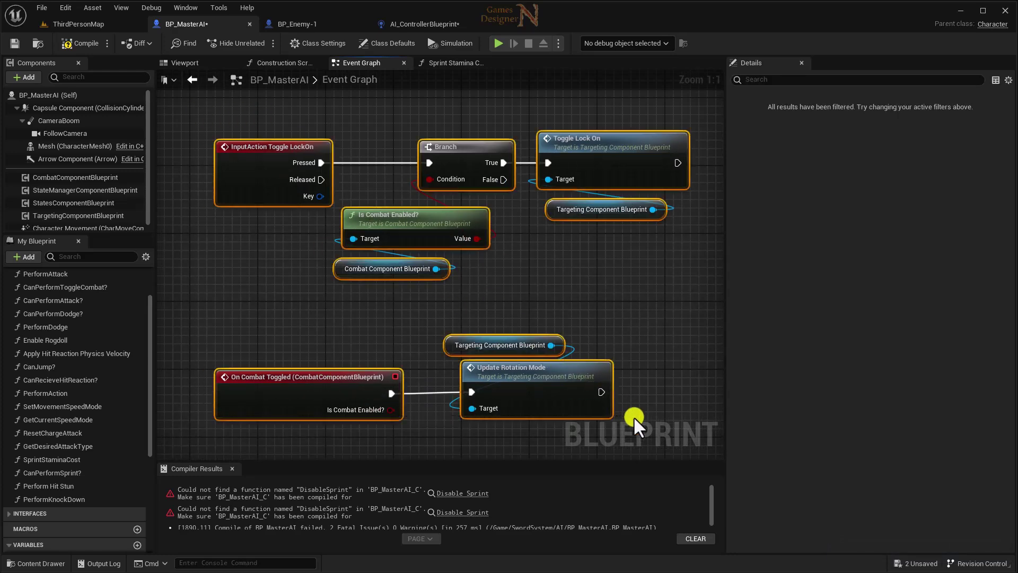
pyautogui.press('Delete')
pyautogui.click(81, 46)
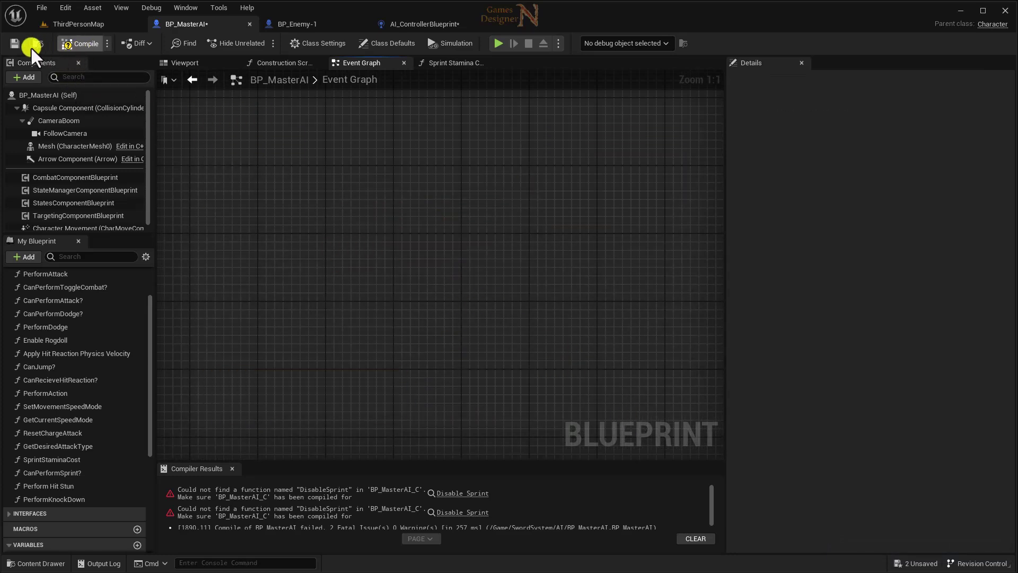
pyautogui.click(16, 44)
pyautogui.hotkey('ctrl', 'z')
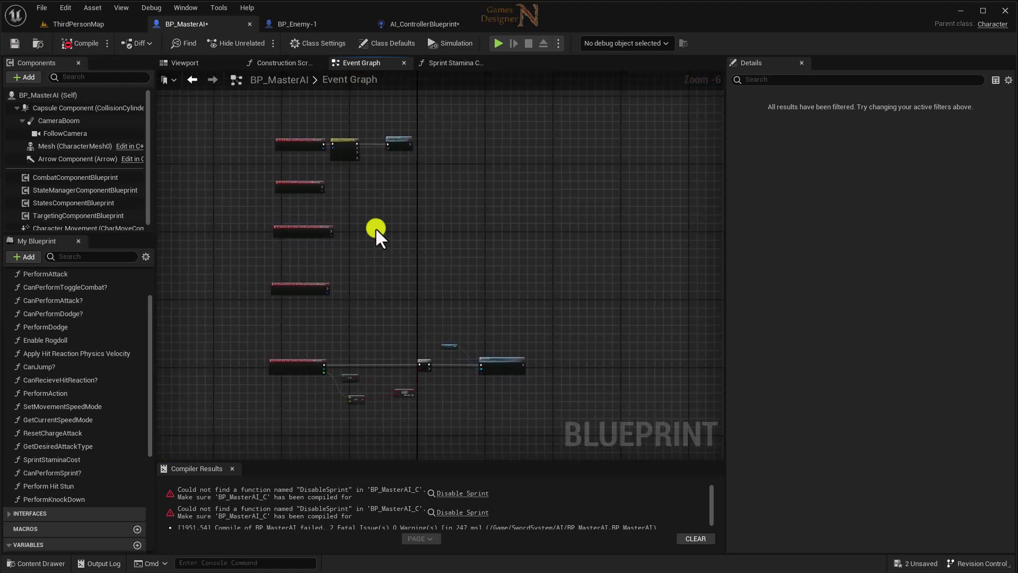
# Step: Select every Event Graph node, delete them all, and save the emptied Blueprint
pyautogui.scroll(5, 271, 254)
pyautogui.scroll(1, 376, 227)
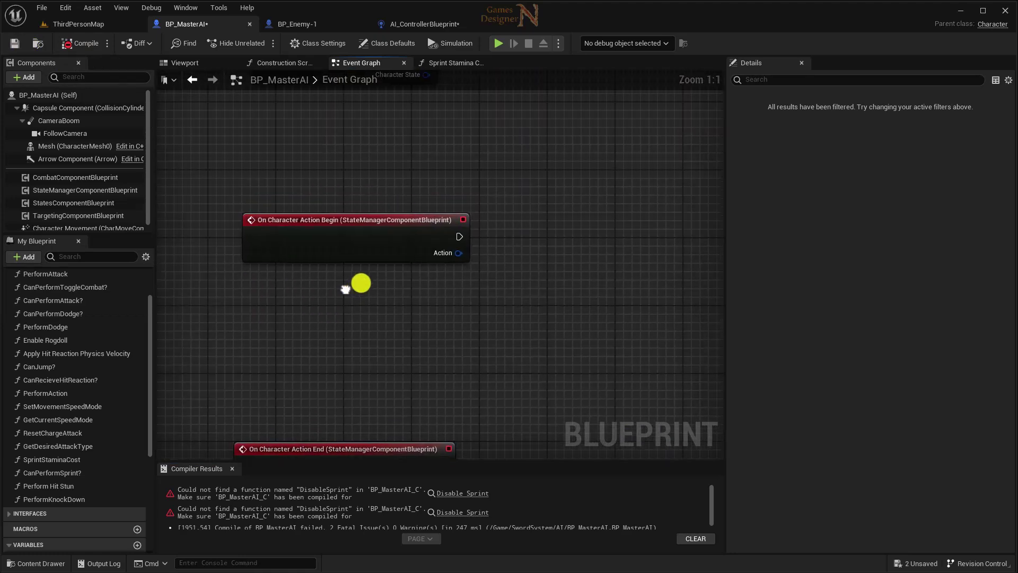
pyautogui.scroll(-2, 364, 476)
pyautogui.scroll(-3, 424, 395)
pyautogui.moveTo(485, 422); pyautogui.dragTo(448, 121, button='right')
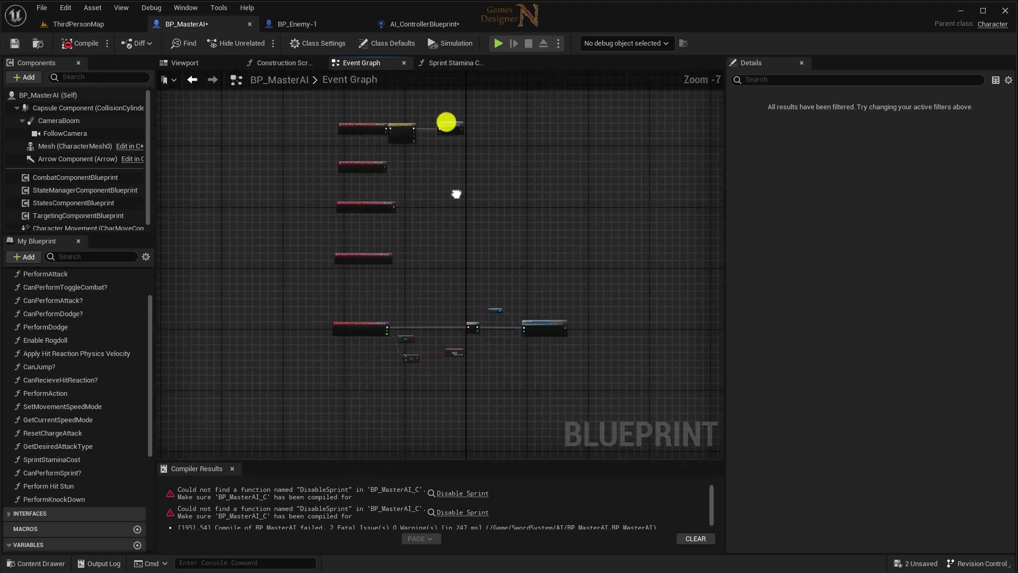
pyautogui.scroll(-2, 373, 170)
pyautogui.hotkey('ctrl', 'a')
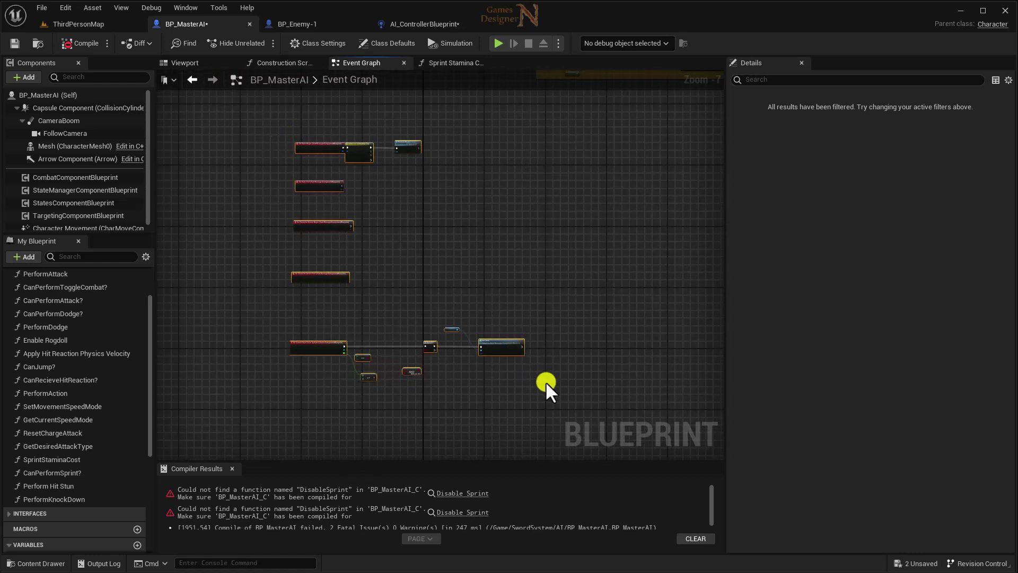
pyautogui.press('Delete')
pyautogui.hotkey('ctrl', 's')
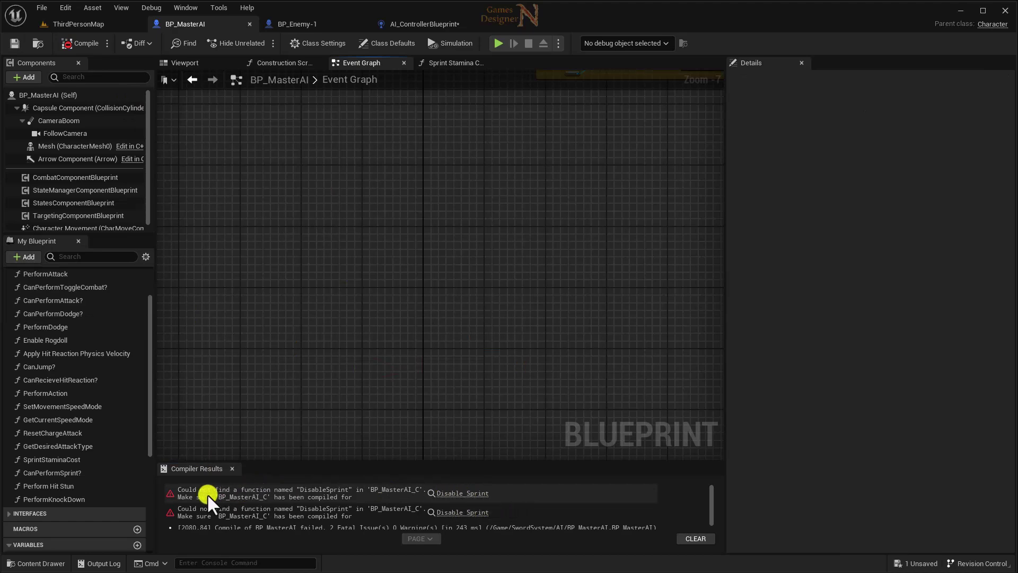
# Step: Delete the SprintStaminaCost function, then compile and save BP_MasterAI
pyautogui.click(453, 493)
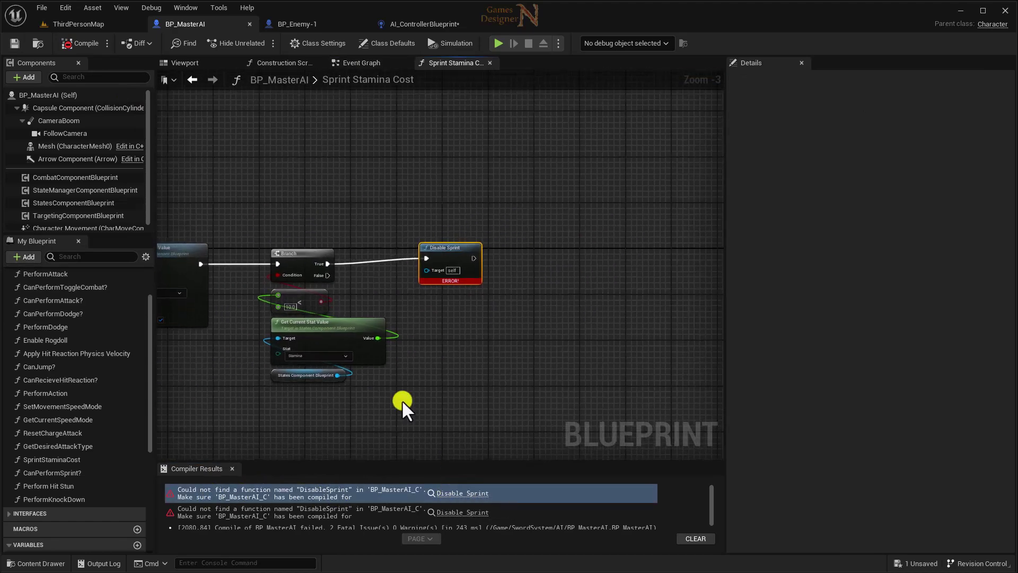
pyautogui.moveTo(215, 413); pyautogui.dragTo(645, 368, button='right')
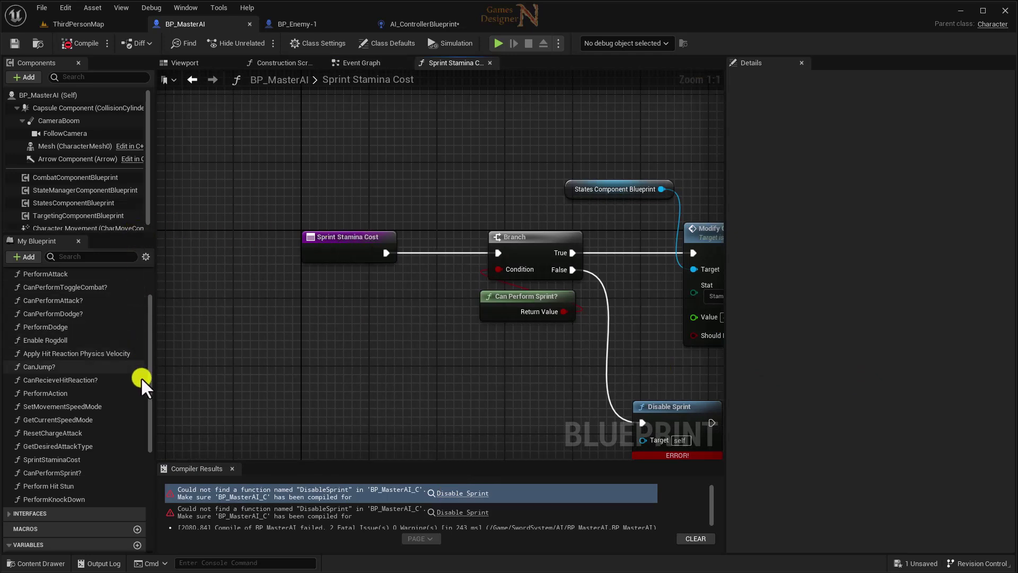
pyautogui.scroll(1, 35, 480)
pyautogui.click(37, 481)
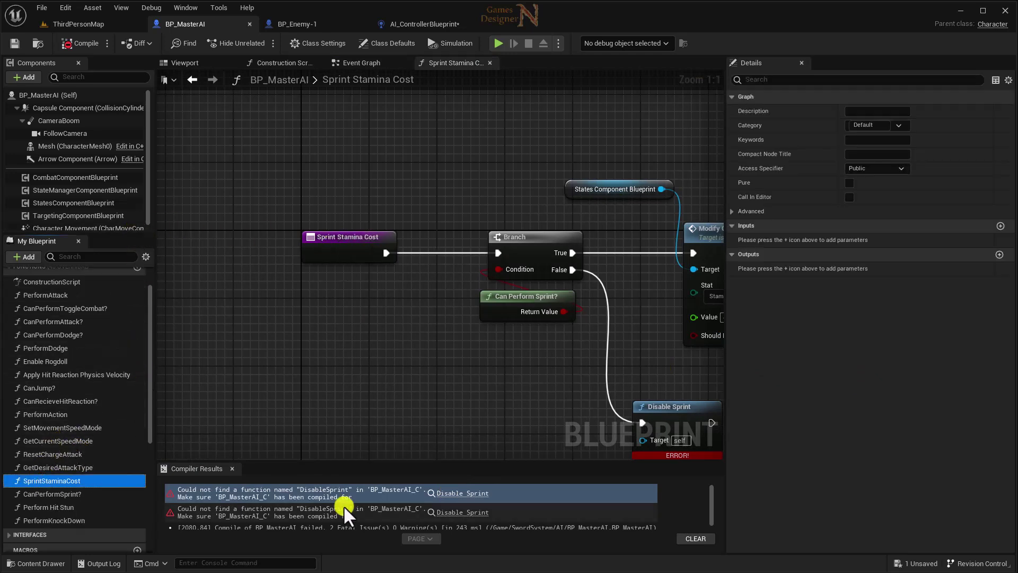
pyautogui.press('Delete')
pyautogui.click(75, 44)
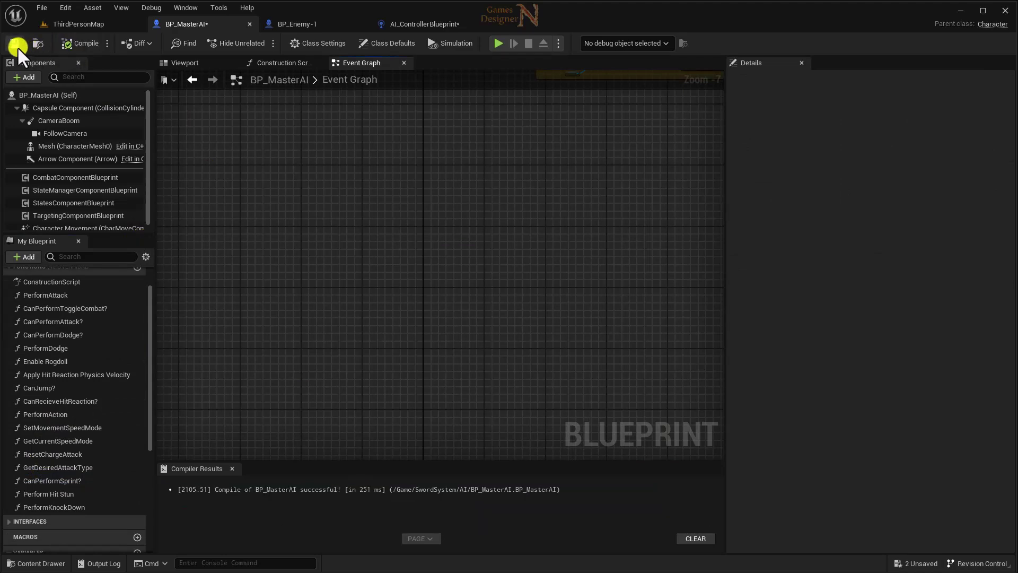
pyautogui.click(15, 44)
# Step: Remove the TargetingComponentBlueprint component, then compile and save
pyautogui.press('Home')
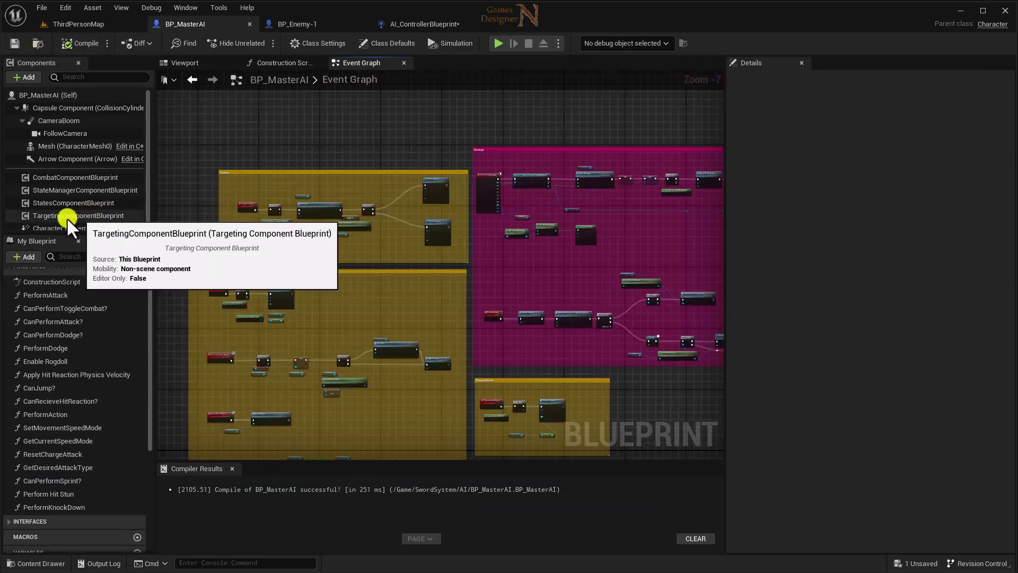
pyautogui.click(65, 216)
pyautogui.press('Delete')
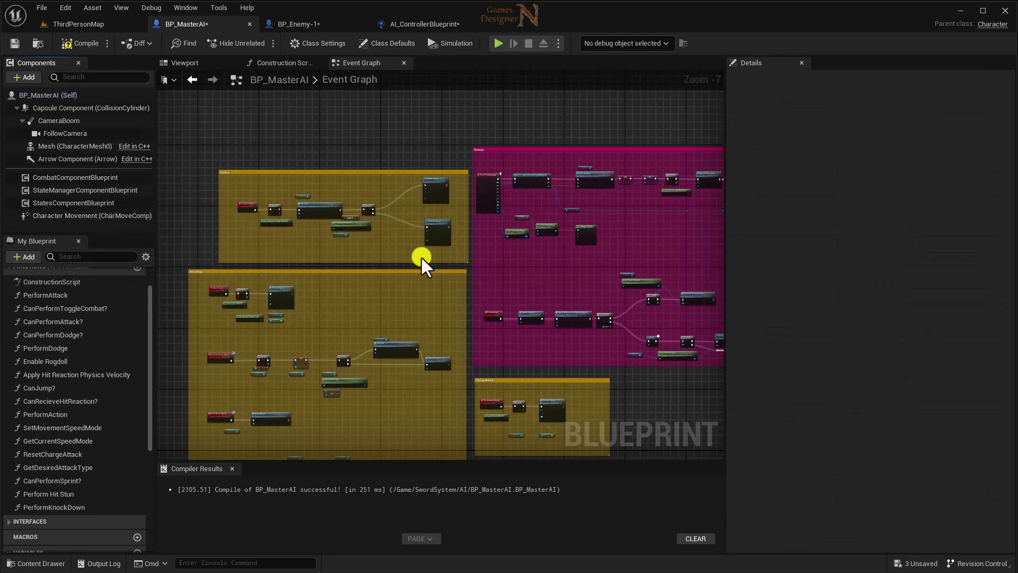
pyautogui.click(80, 43)
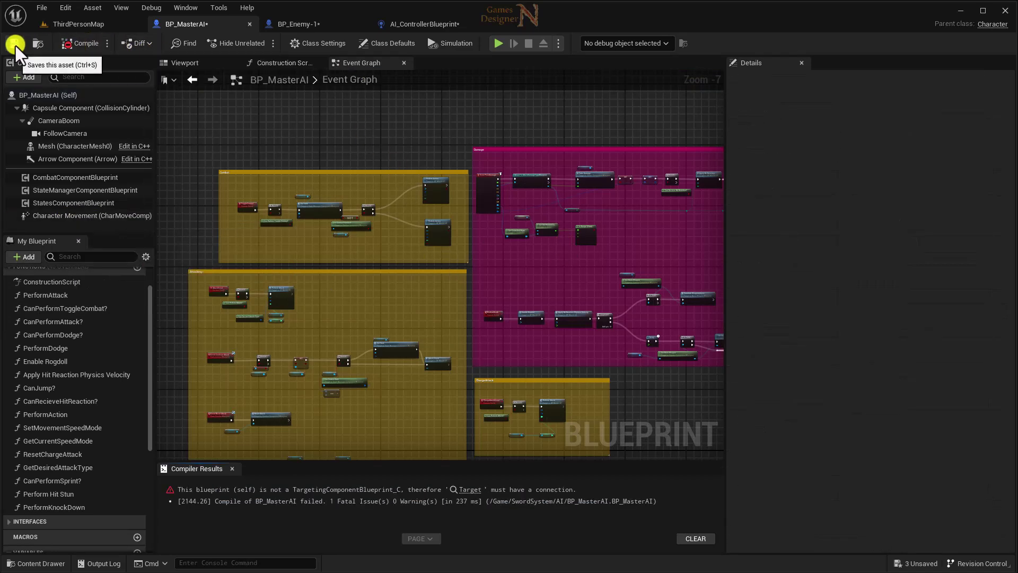
pyautogui.click(14, 43)
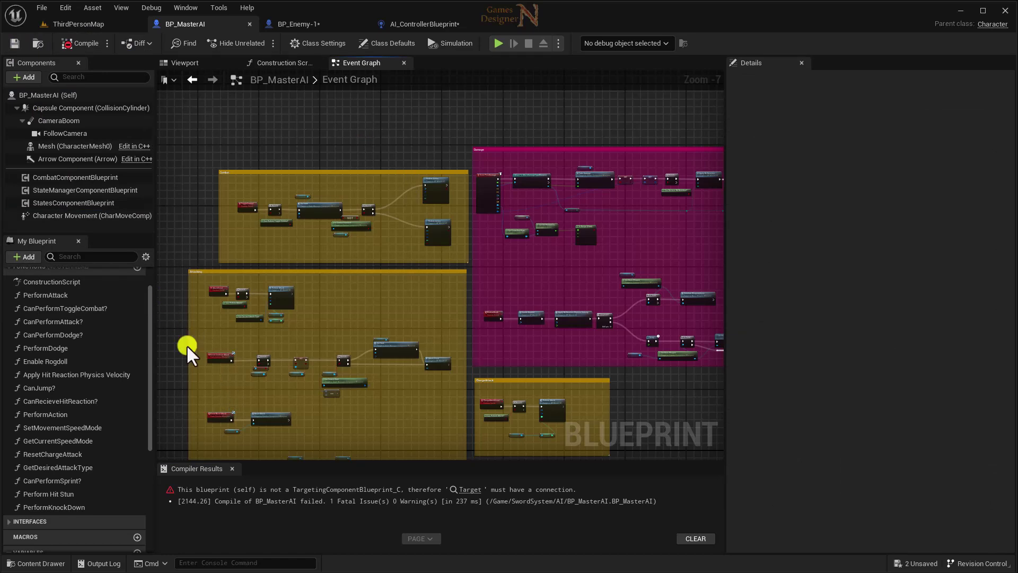
# Step: Delete Update Rotation Mode in Set Movement Speed Mode, wire SET to the Switch, and compile
pyautogui.click(469, 489)
pyautogui.moveTo(427, 406); pyautogui.dragTo(431, 414, button='right')
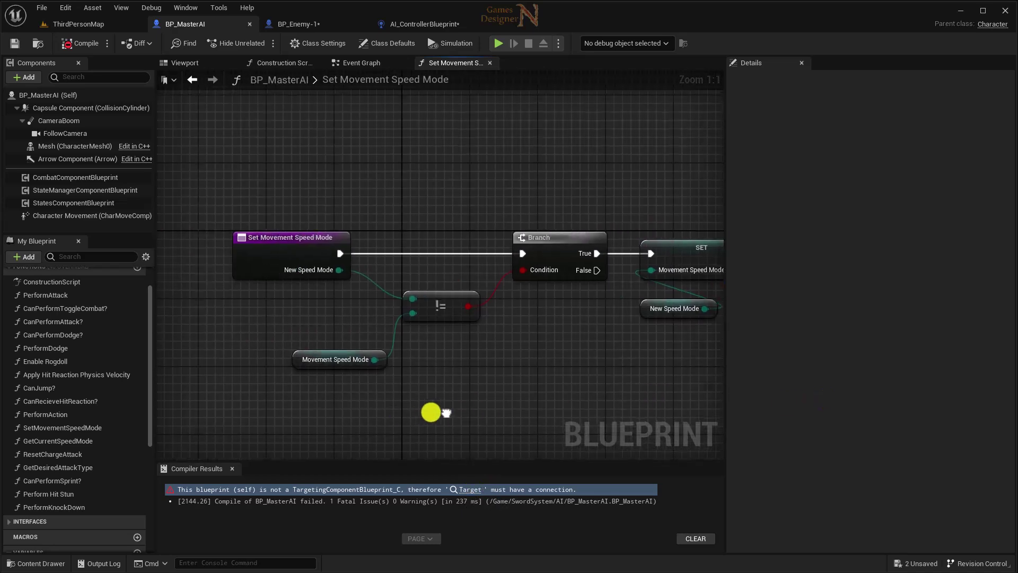
pyautogui.moveTo(501, 372); pyautogui.dragTo(391, 394, button='right')
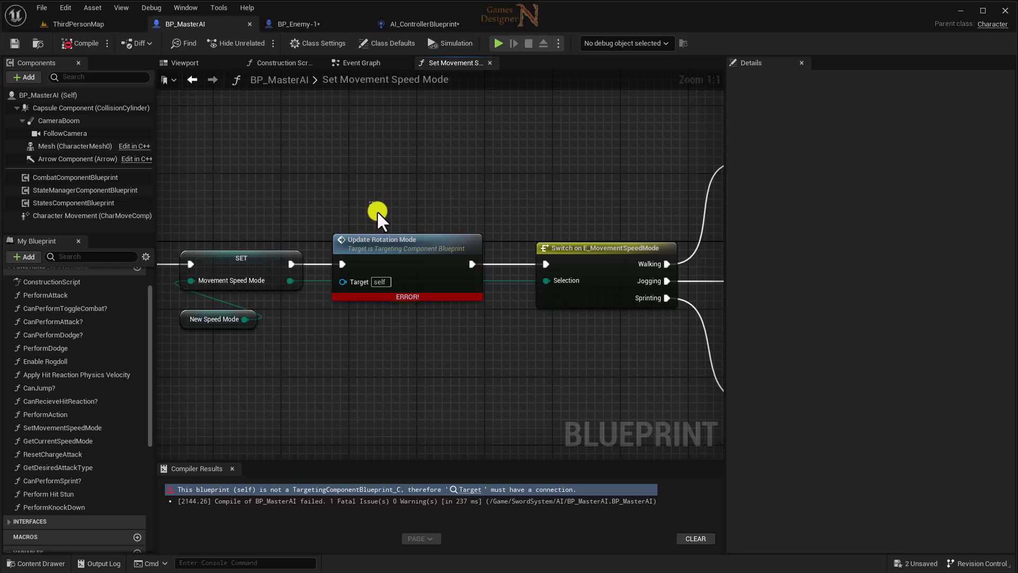
pyautogui.press('Delete')
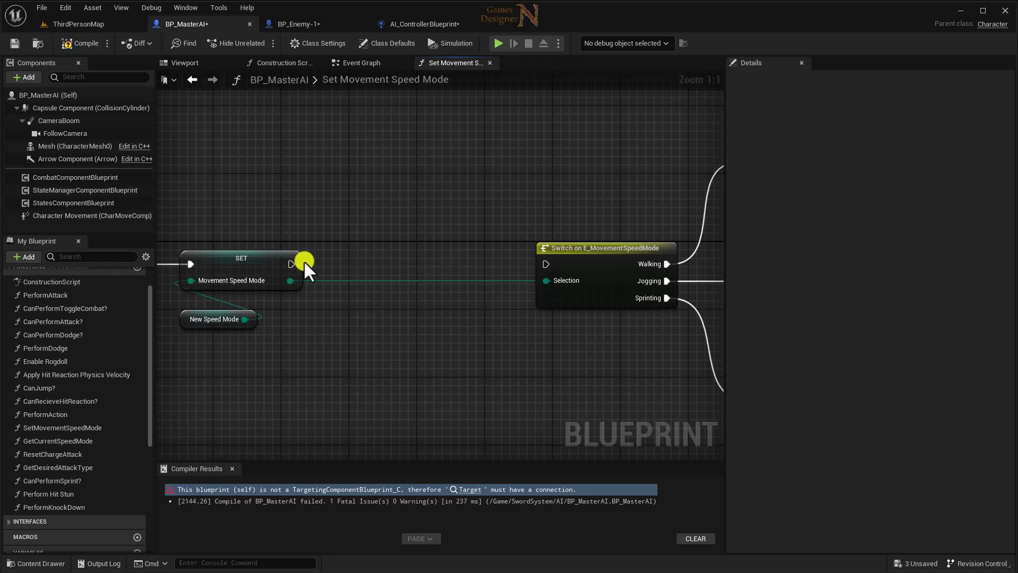
pyautogui.moveTo(291, 264); pyautogui.dragTo(545, 266)
pyautogui.moveTo(566, 351); pyautogui.dragTo(271, 359, button='right')
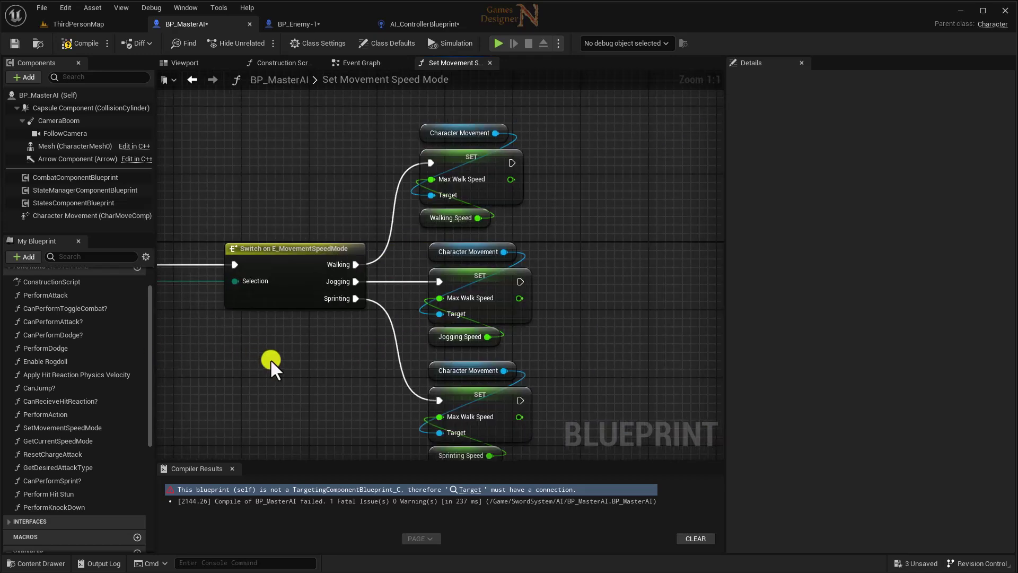
pyautogui.scroll(-3, 270, 358)
pyautogui.moveTo(272, 200); pyautogui.dragTo(437, 377)
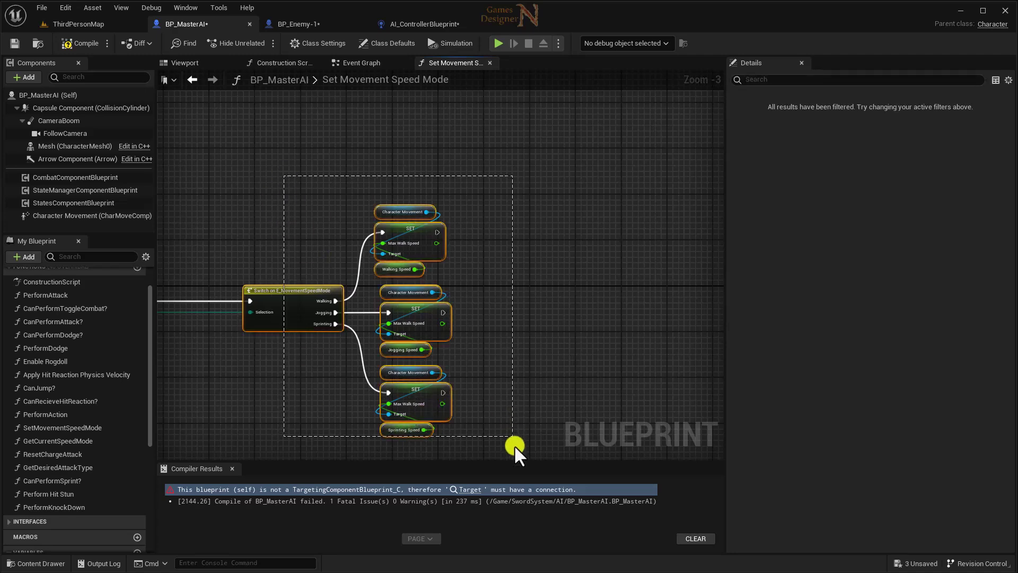
pyautogui.moveTo(292, 292)
pyautogui.mouseDown(button='right')
pyautogui.moveTo(440, 267)
pyautogui.moveTo(619, 262)
pyautogui.mouseUp(button='right')
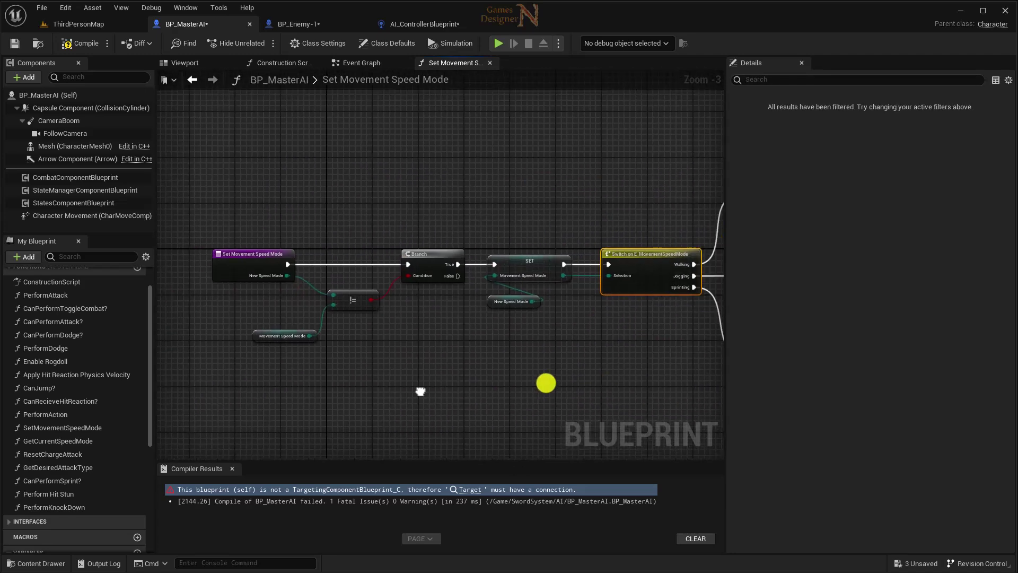
pyautogui.click(81, 43)
# Step: Find bHeavyAttack's use in Get Desired Attack Type and delete the heavy attack Branch and Return Node
pyautogui.moveTo(151, 401); pyautogui.dragTo(154, 439)
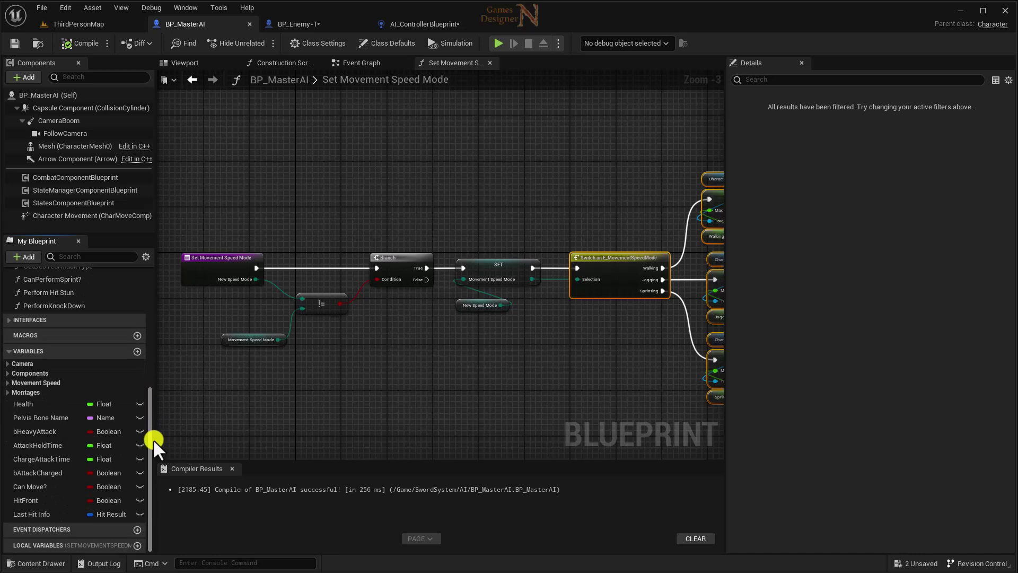
pyautogui.rightClick(37, 432)
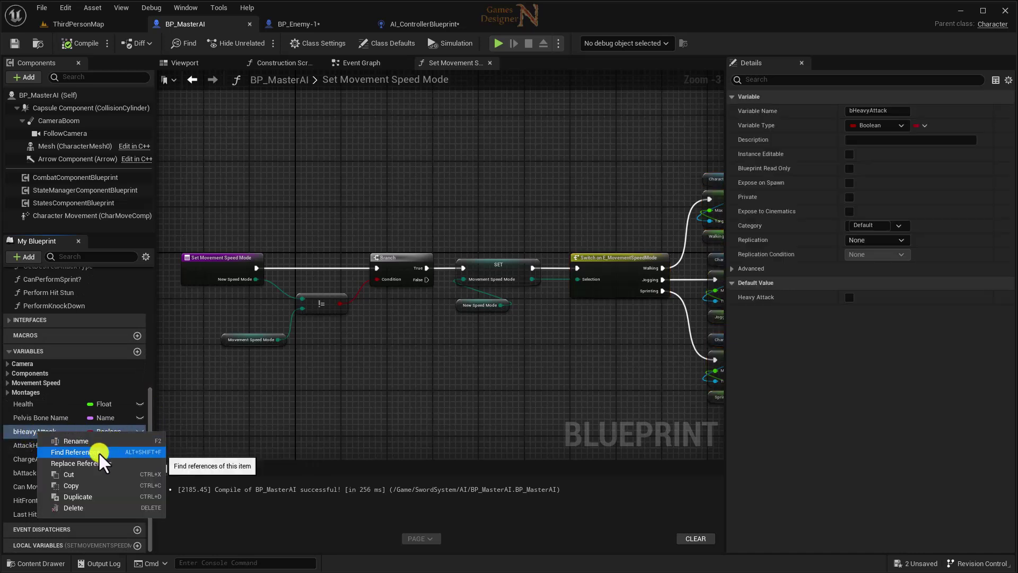
pyautogui.click(77, 452)
pyautogui.click(234, 512)
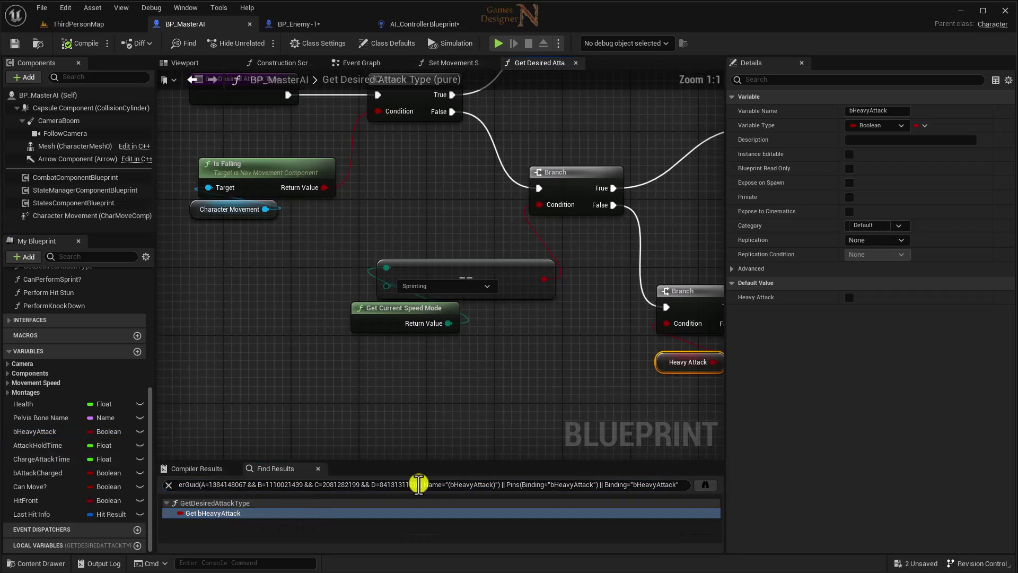
pyautogui.moveTo(371, 435); pyautogui.dragTo(345, 218, button='right')
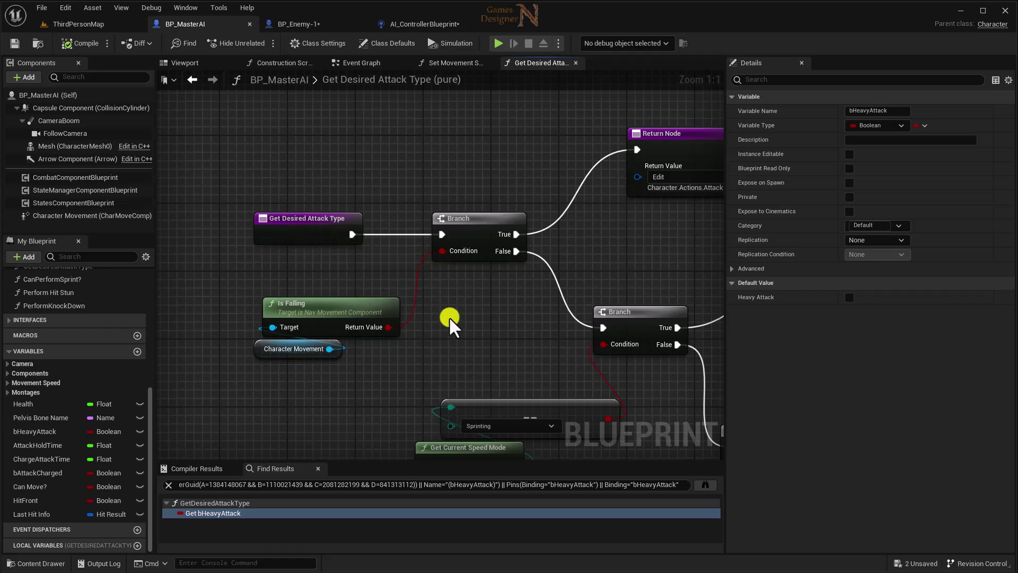
pyautogui.moveTo(449, 321); pyautogui.dragTo(220, 241, button='right')
pyautogui.moveTo(357, 201); pyautogui.dragTo(532, 338)
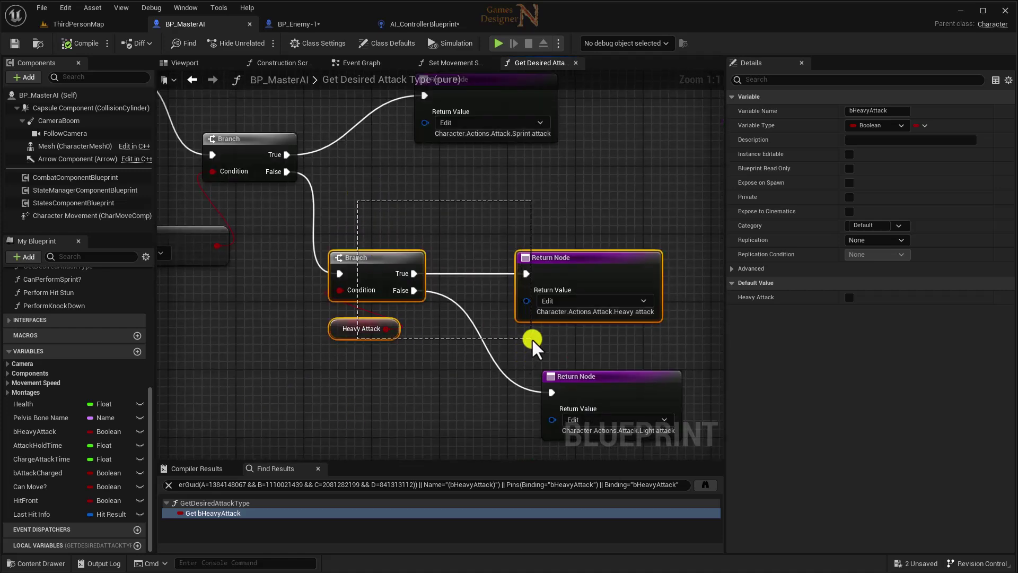
pyautogui.press('Delete')
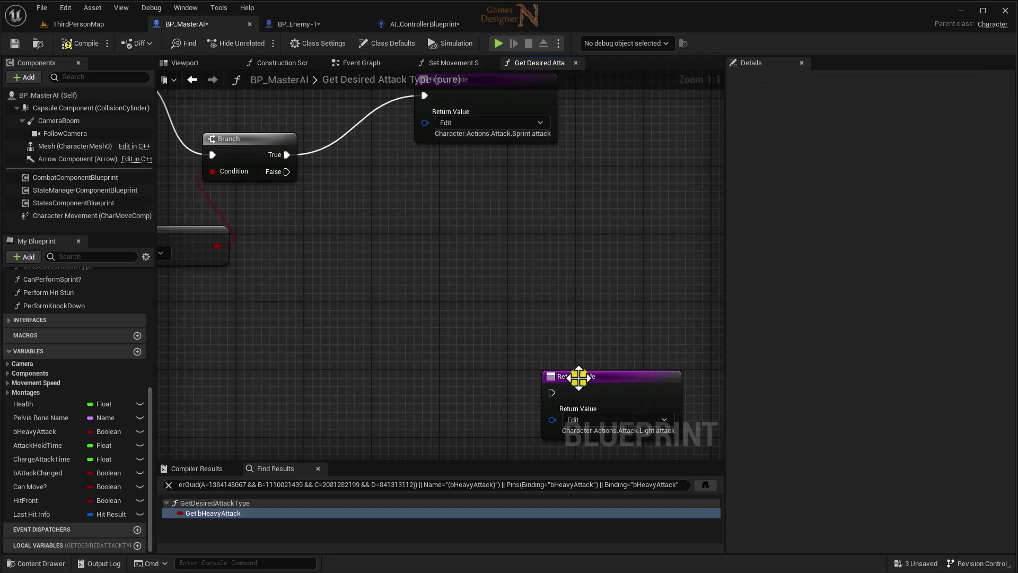
# Step: Wire the Branch's False output into the Light attack Return Node, compile and save, then search members for 'eset'
pyautogui.moveTo(579, 377); pyautogui.dragTo(454, 233)
pyautogui.moveTo(192, 256); pyautogui.dragTo(359, 380, button='right')
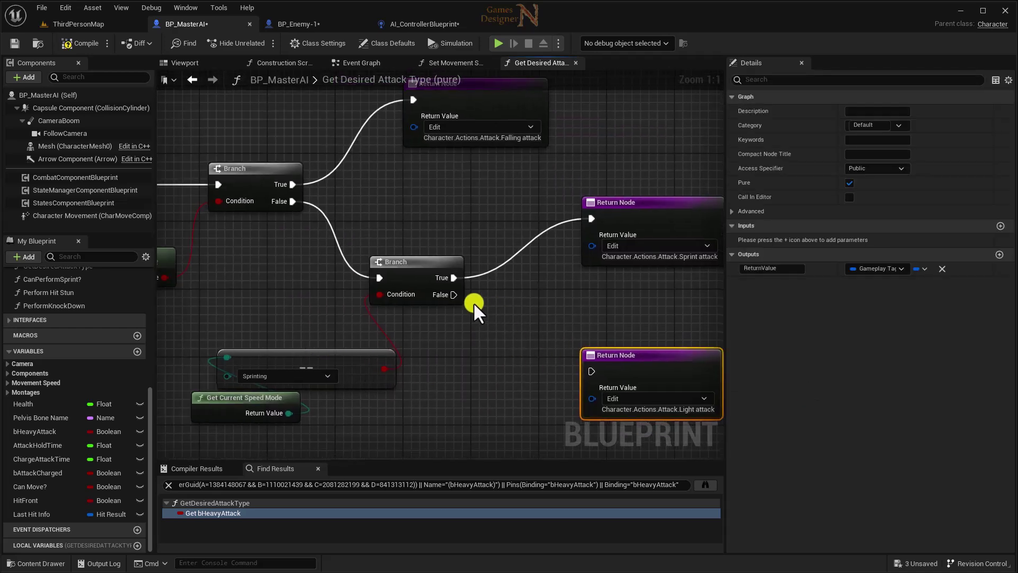
pyautogui.moveTo(456, 294); pyautogui.dragTo(592, 371)
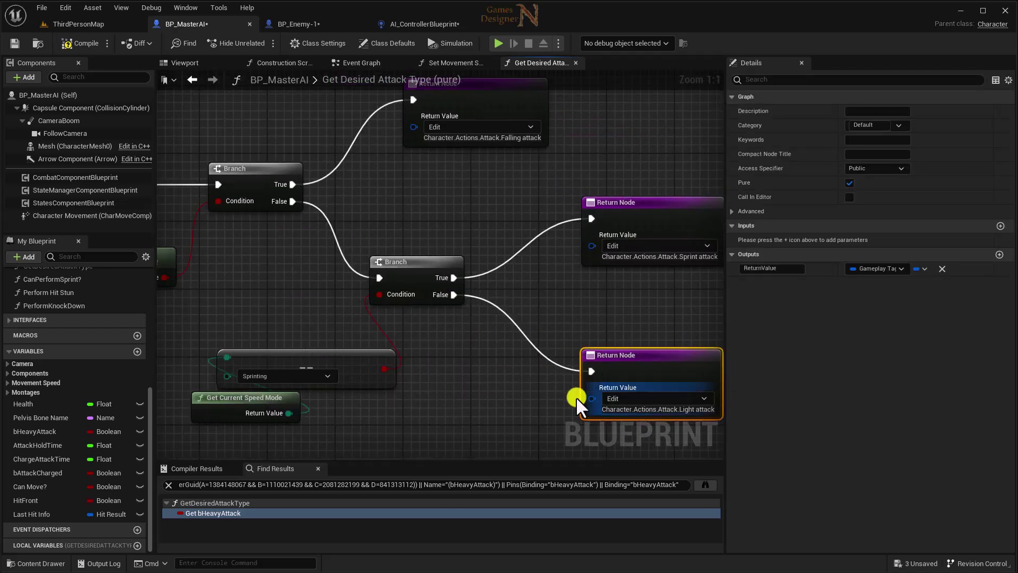
pyautogui.moveTo(687, 415); pyautogui.dragTo(498, 355, button='right')
pyautogui.moveTo(428, 377); pyautogui.dragTo(588, 389, button='right')
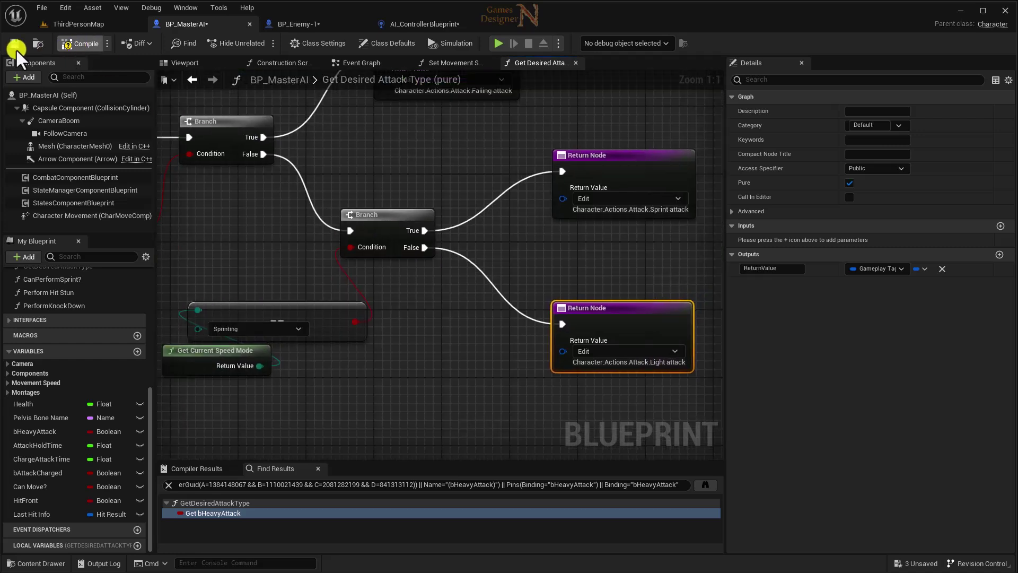
pyautogui.click(15, 43)
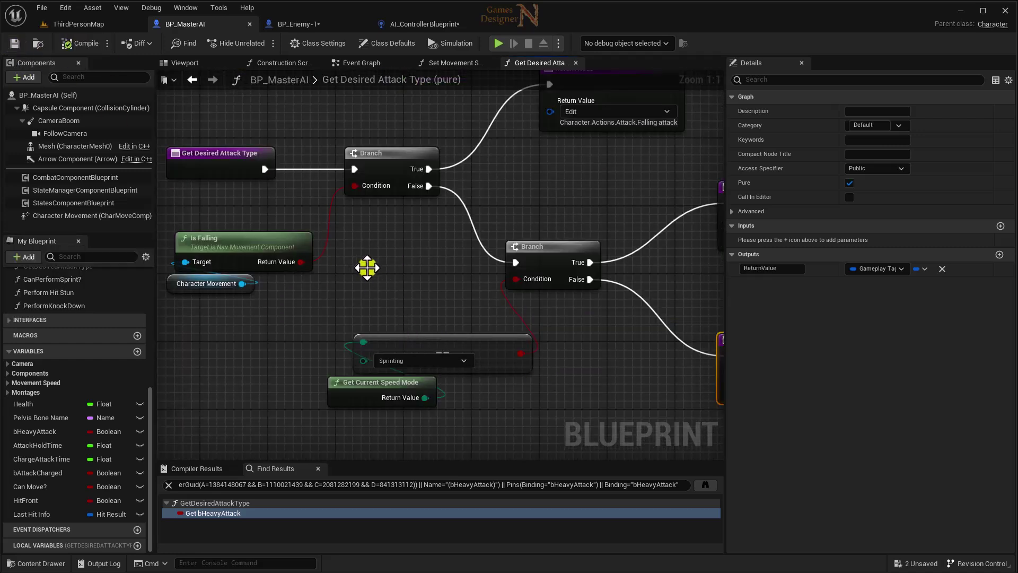
pyautogui.moveTo(600, 371)
pyautogui.mouseDown(button='right')
pyautogui.moveTo(609, 376)
pyautogui.moveTo(376, 344)
pyautogui.mouseUp(button='right')
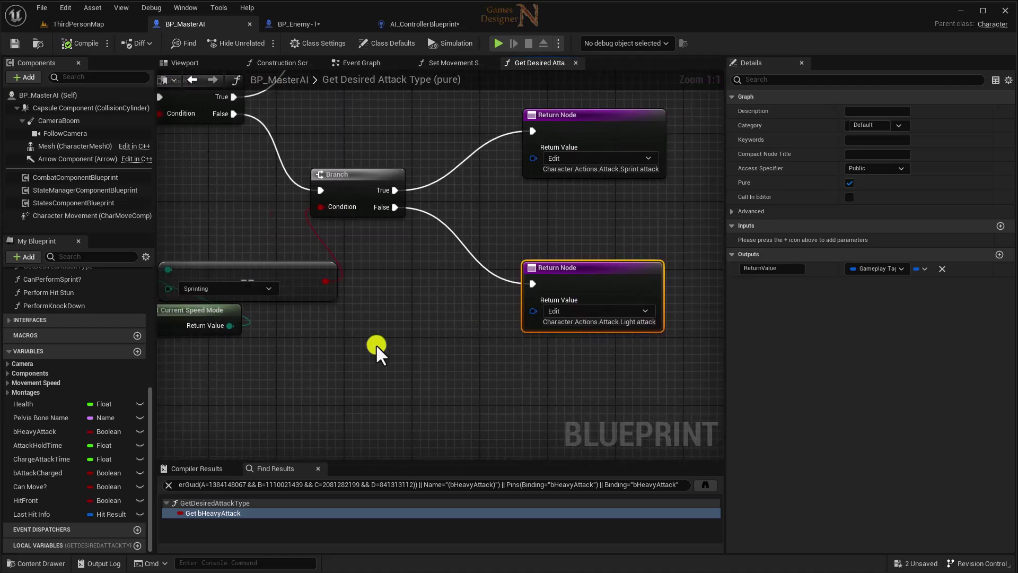
pyautogui.click(46, 432)
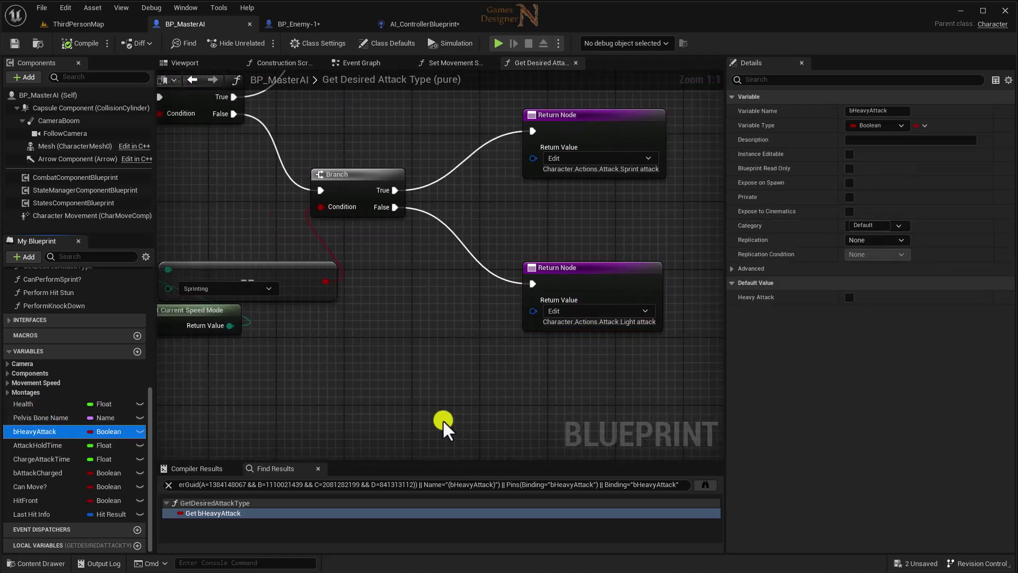
pyautogui.click(79, 256)
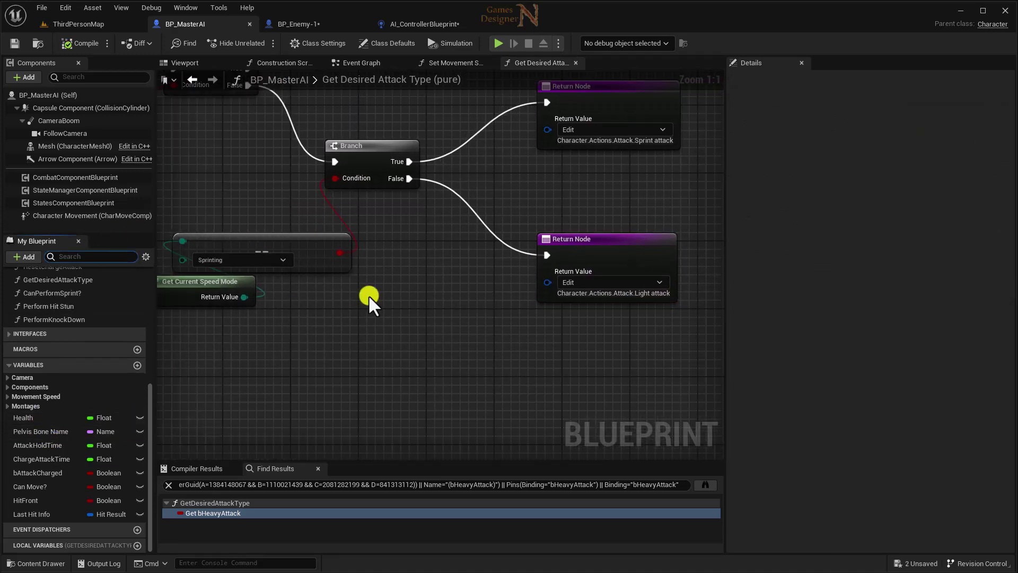
pyautogui.write('reset')
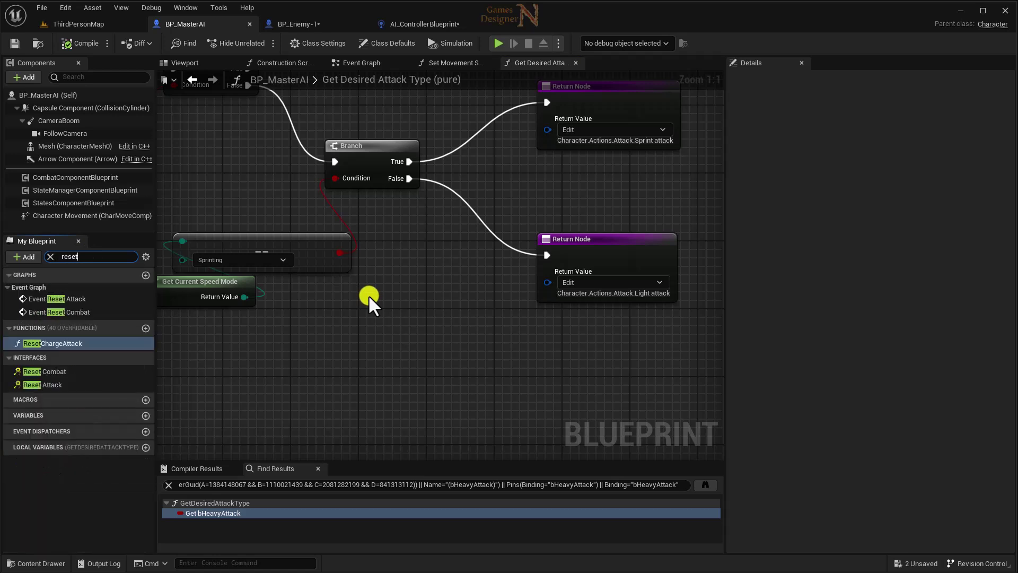
# Step: Clear the member search filter and compile the blueprint with F7
pyautogui.click(48, 343)
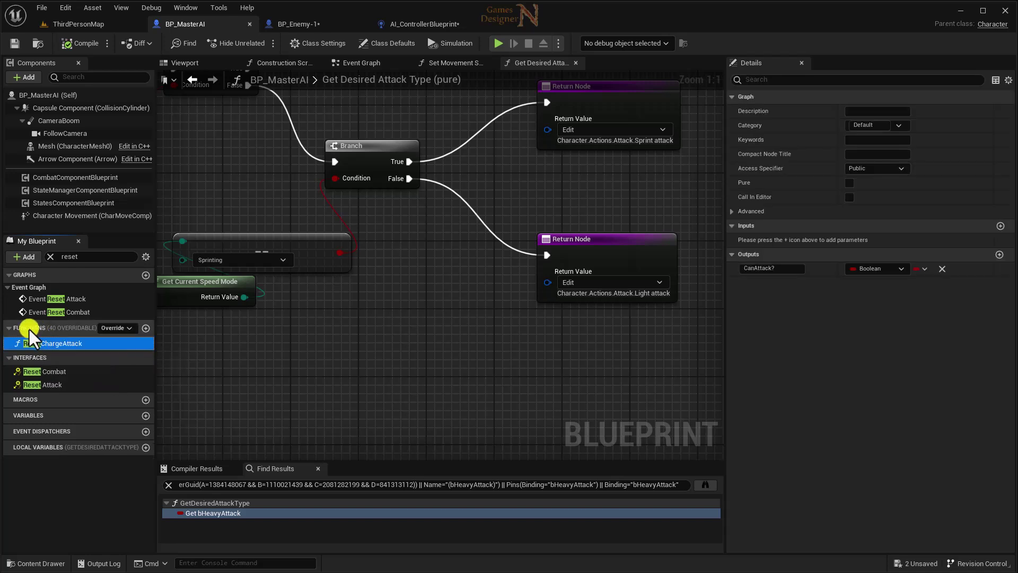
pyautogui.click(282, 340)
pyautogui.press('F7')
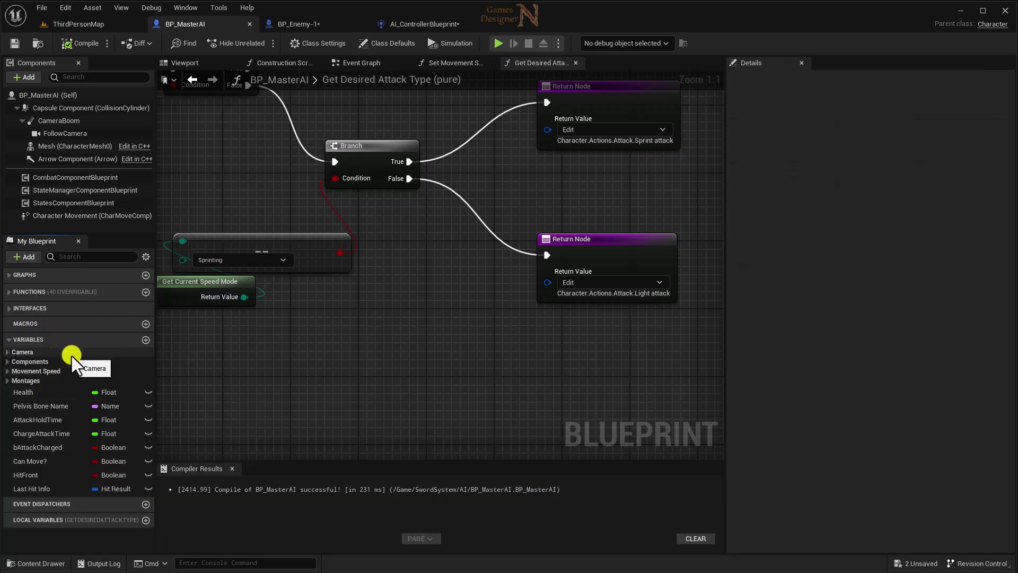
# Step: Delete the AttackHoldTime and ChargeAttackTime variables and recompile BP_MasterAI
pyautogui.click(38, 419)
pyautogui.press('Delete')
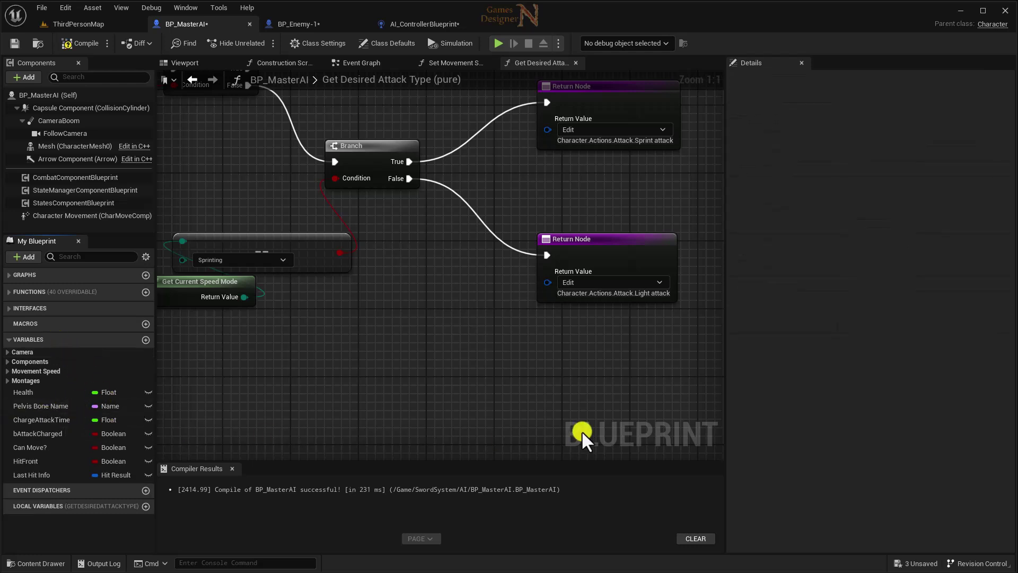
pyautogui.click(42, 420)
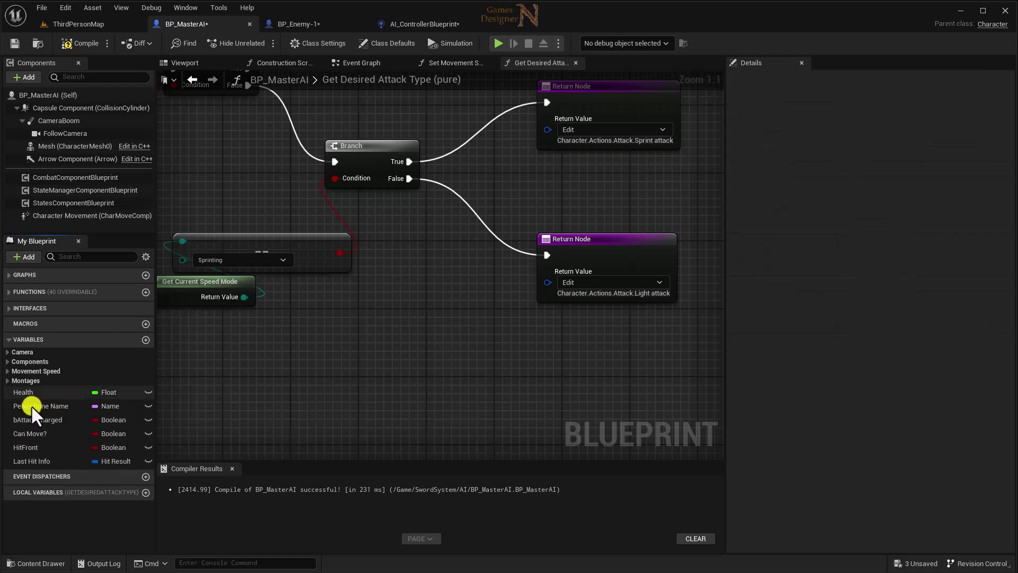
pyautogui.click(40, 420)
pyautogui.press('Delete')
pyautogui.press('Delete')
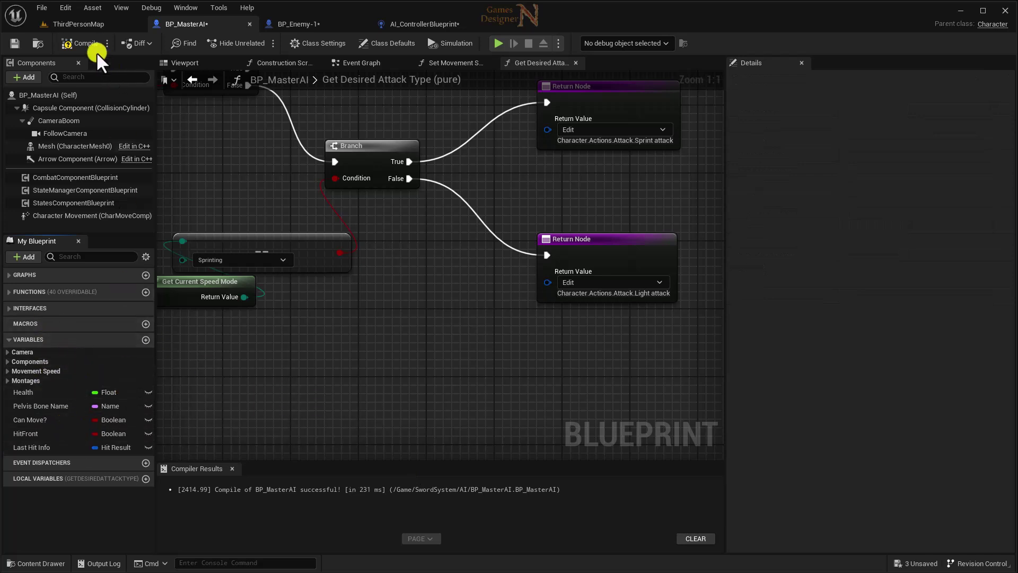
pyautogui.click(57, 51)
pyautogui.click(16, 43)
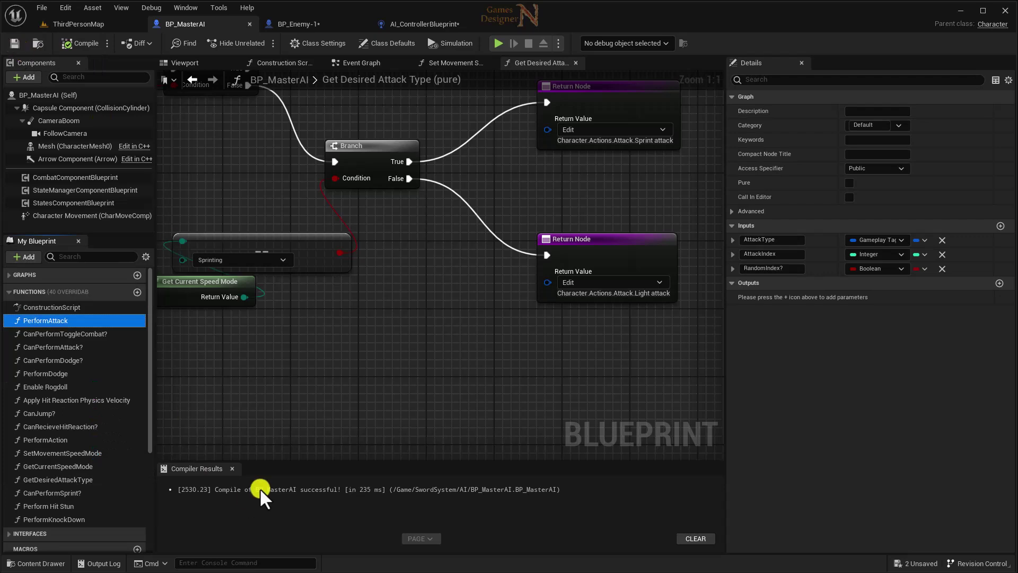
# Step: Open BaseWeaponBlueprint from the SwordSystem > Actors folder in the Content Browser
pyautogui.click(104, 24)
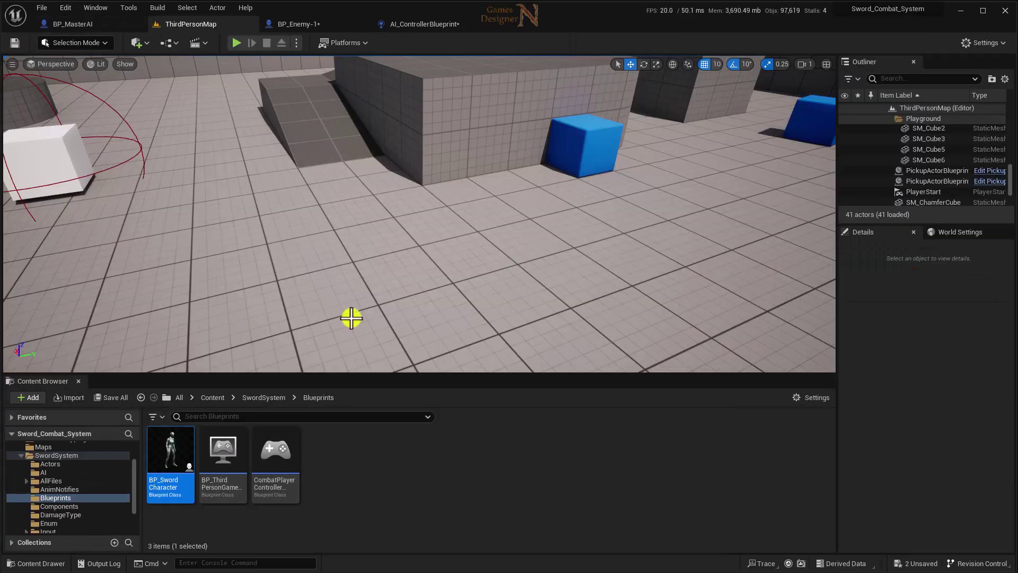
pyautogui.click(256, 400)
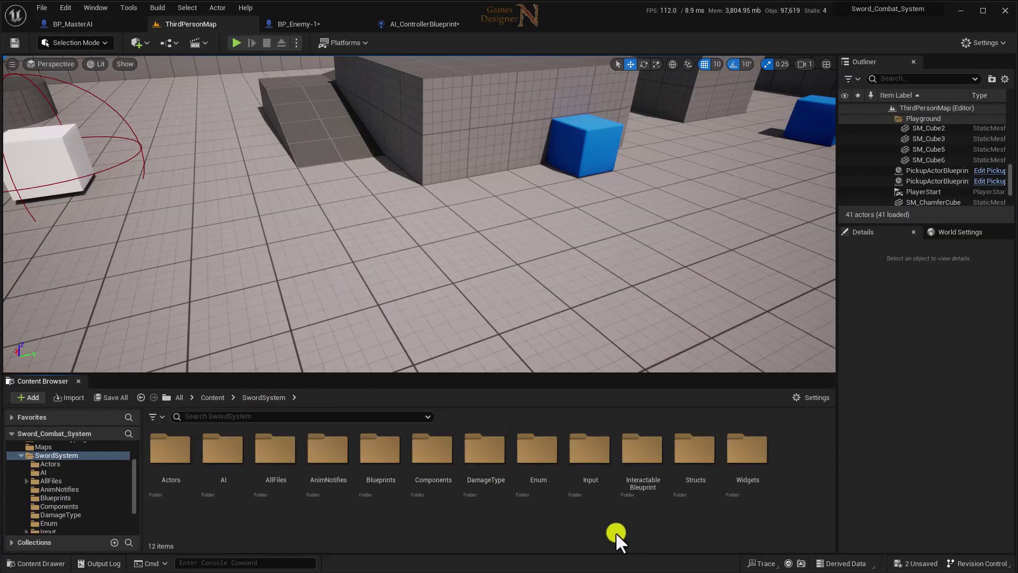
pyautogui.doubleClick(183, 455)
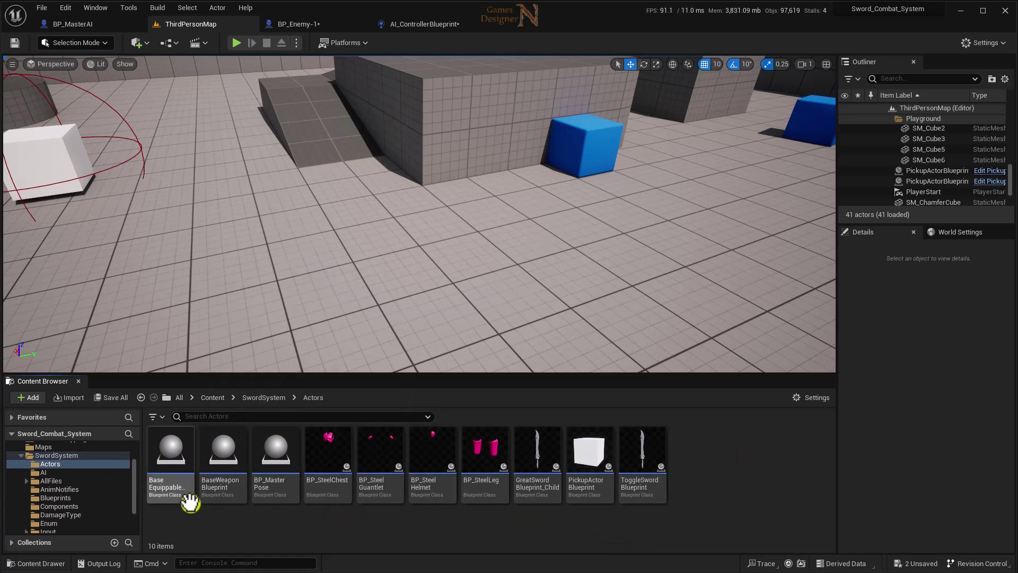
pyautogui.click(231, 456)
pyautogui.doubleClick(233, 456)
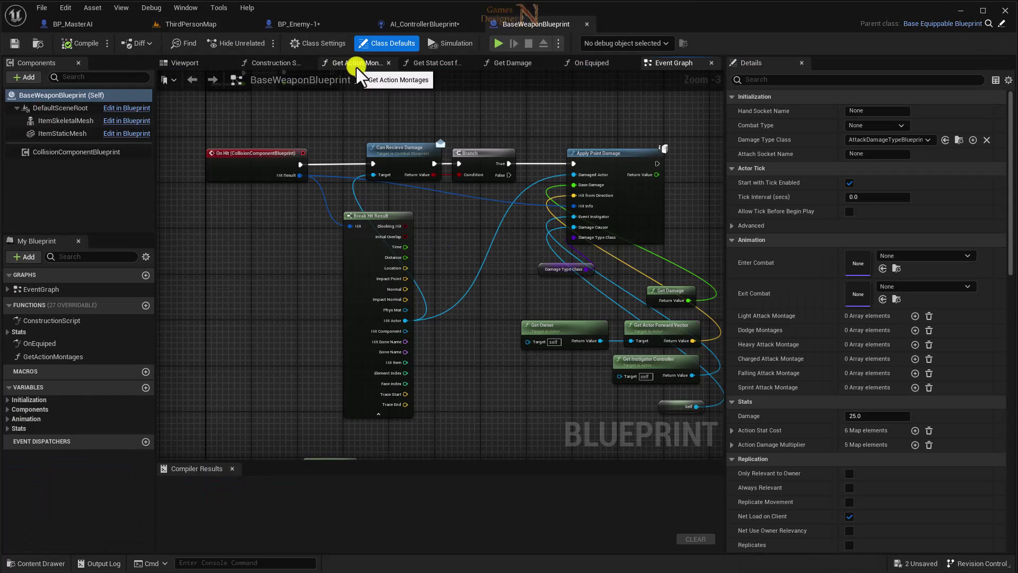
# Step: Select all nodes in the Get Action Montages function, then return to BP_MasterAI
pyautogui.click(356, 66)
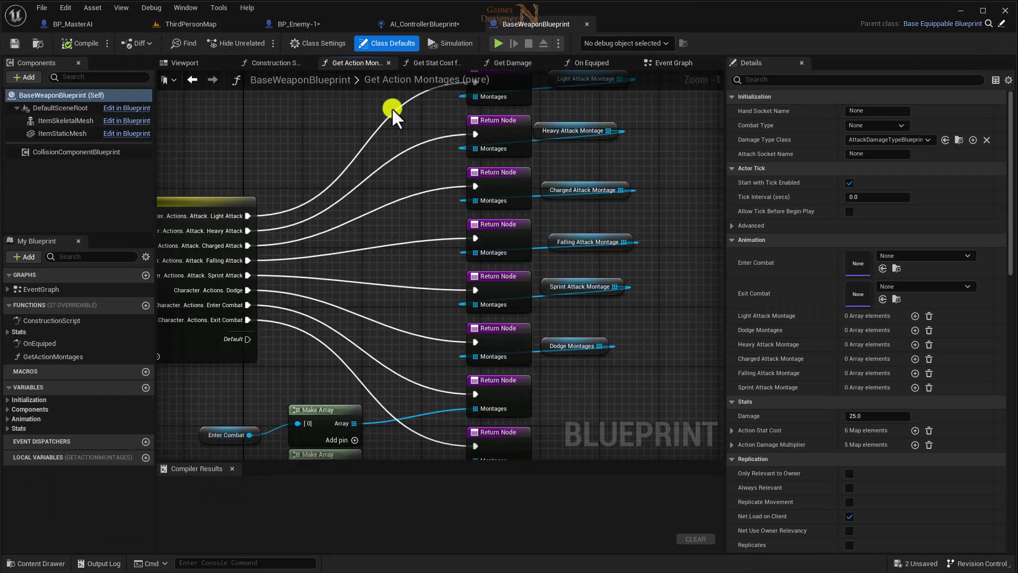
pyautogui.click(48, 357)
pyautogui.scroll(-5, 327, 389)
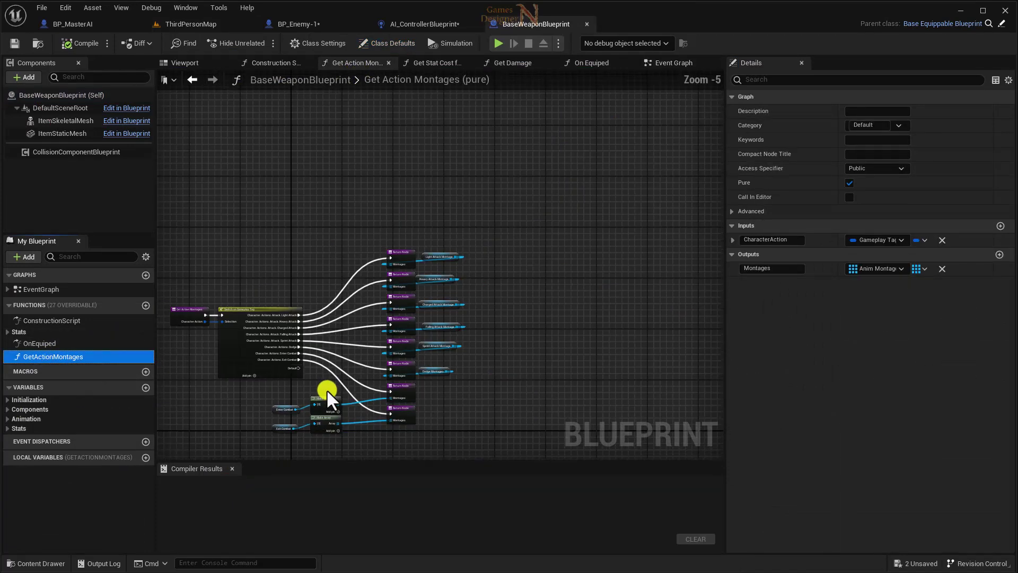
pyautogui.scroll(2, 410, 375)
pyautogui.scroll(3, 403, 336)
pyautogui.scroll(-3, 555, 307)
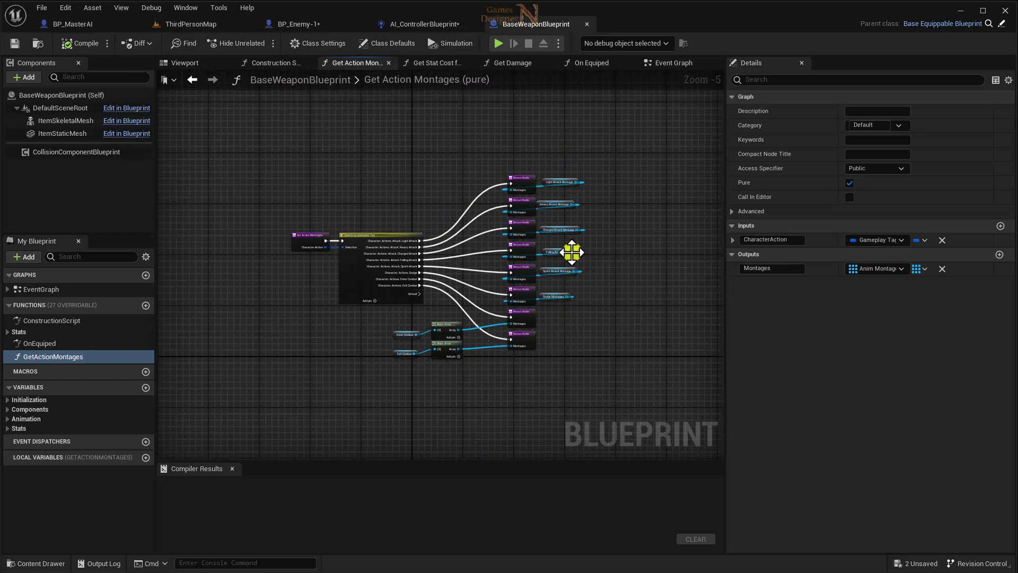
pyautogui.moveTo(572, 252); pyautogui.dragTo(463, 254, button='right')
pyautogui.moveTo(271, 167); pyautogui.dragTo(501, 387)
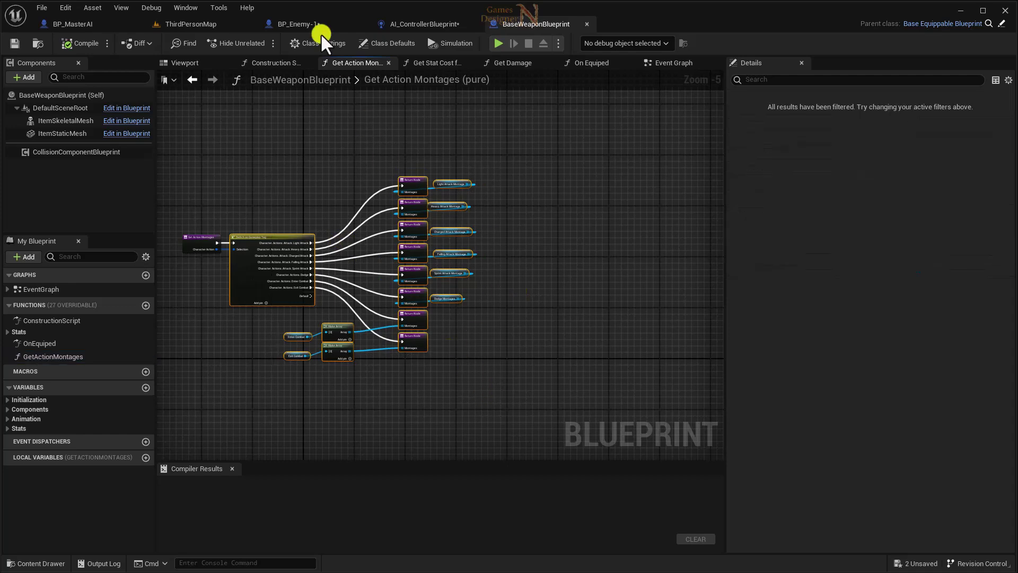
pyautogui.click(304, 24)
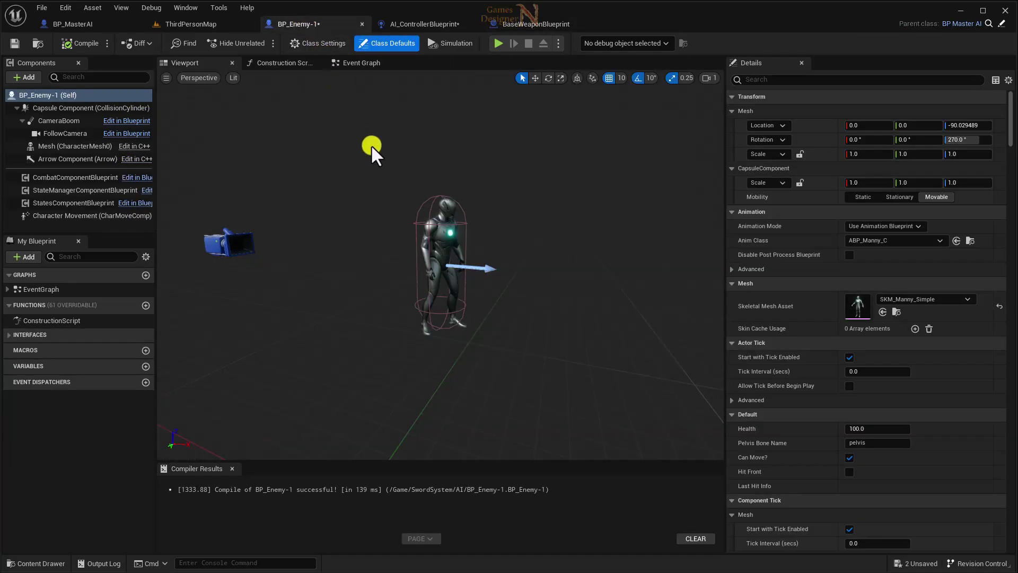
pyautogui.moveTo(79, 23); pyautogui.dragTo(204, 30)
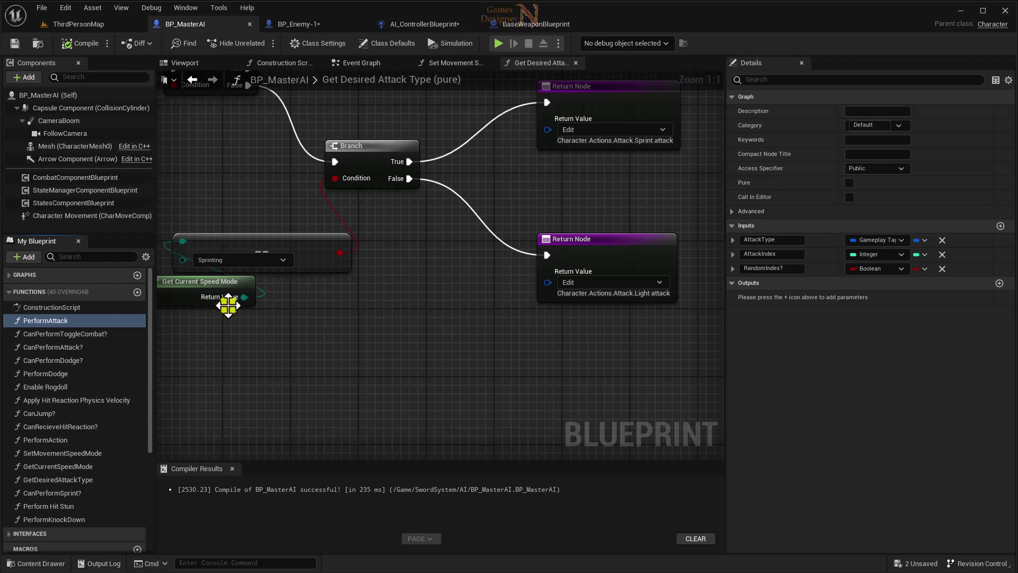
# Step: Add a new function to BP_MasterAI named GetActionMontage
pyautogui.click(137, 291)
pyautogui.write('Ge')
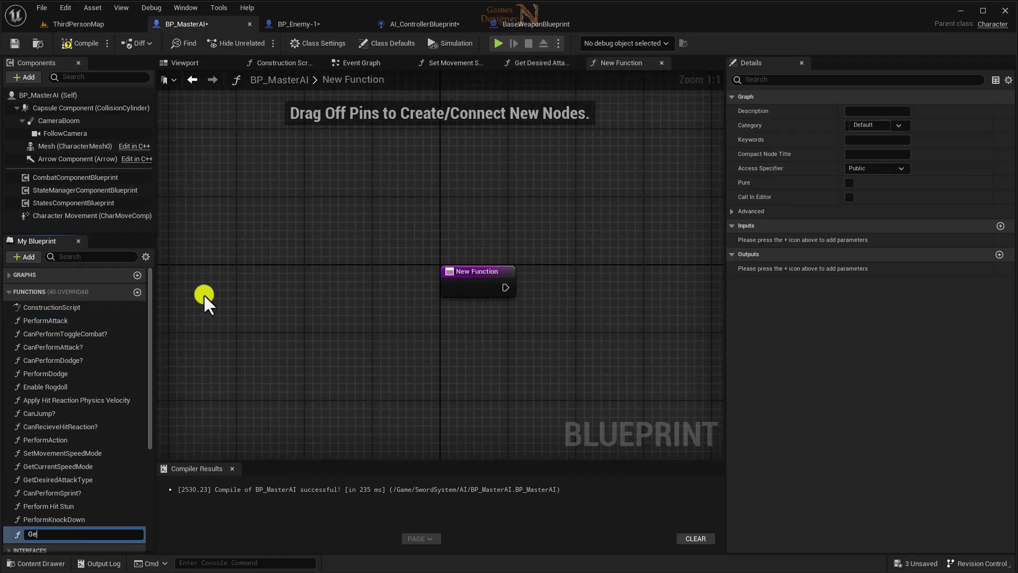
pyautogui.write('tA')
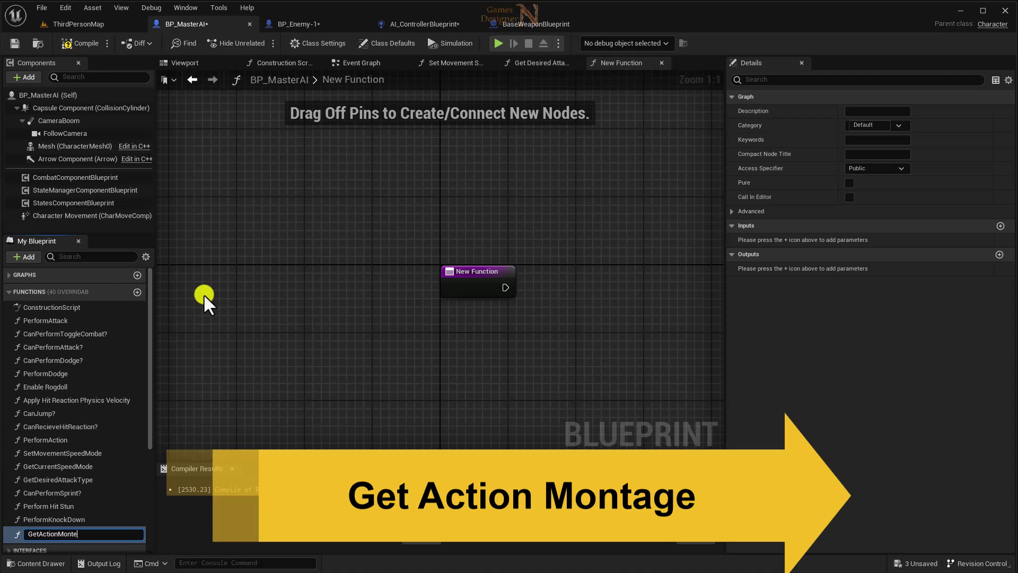
pyautogui.write('ge')
pyautogui.press('Return')
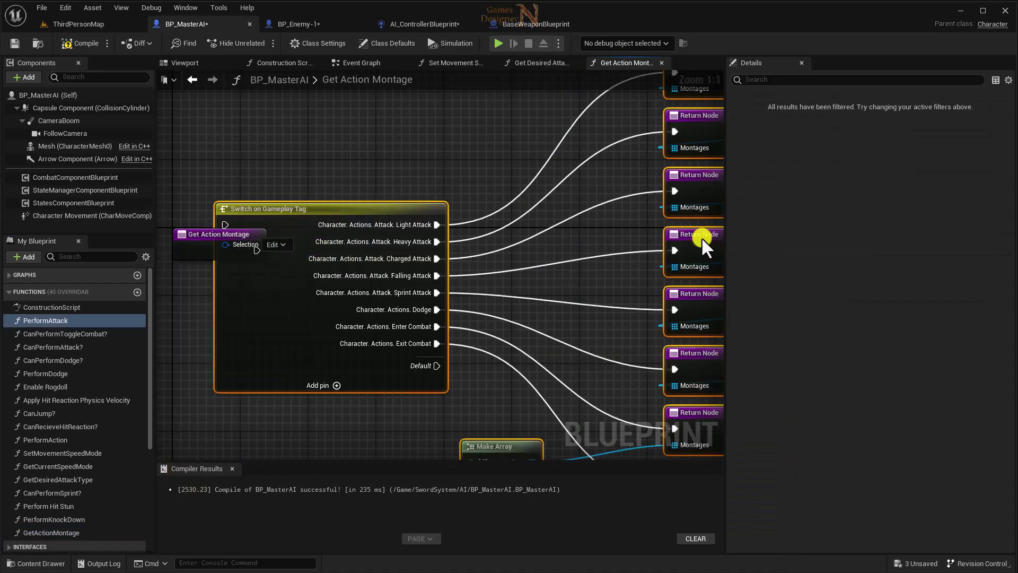
pyautogui.scroll(5, 219, 360)
# Step: Wire the function entry into the Switch on Gameplay Tag and drive Selection from an Action Tag input
pyautogui.moveTo(336, 183); pyautogui.dragTo(253, 192)
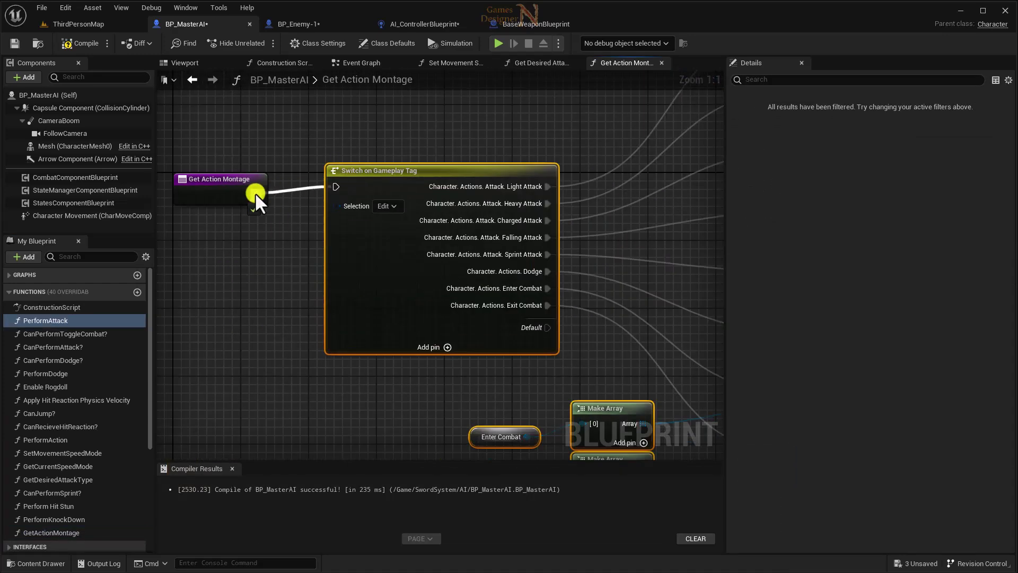
pyautogui.moveTo(335, 204); pyautogui.dragTo(208, 194)
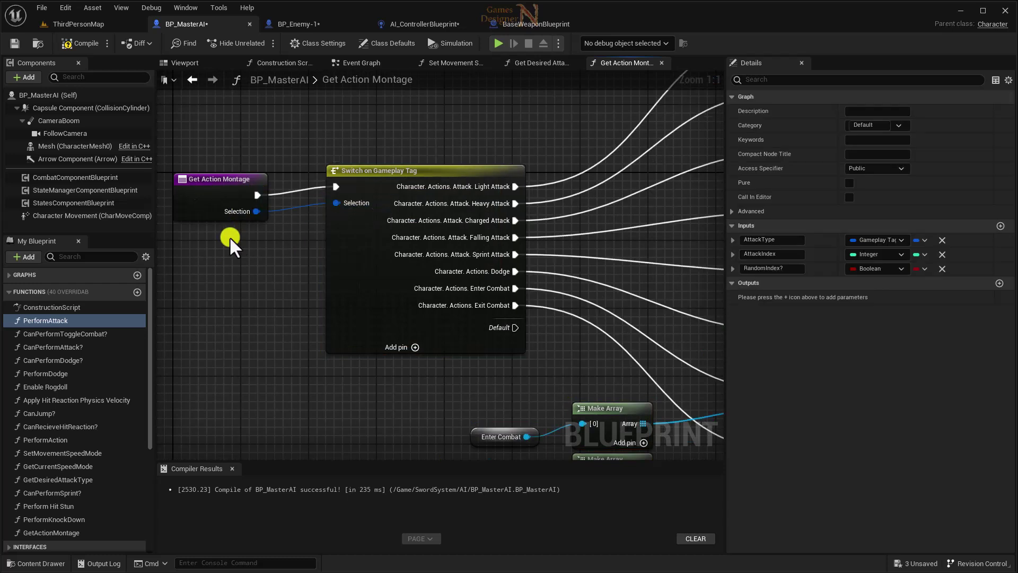
pyautogui.click(233, 184)
pyautogui.write('ActionTag')
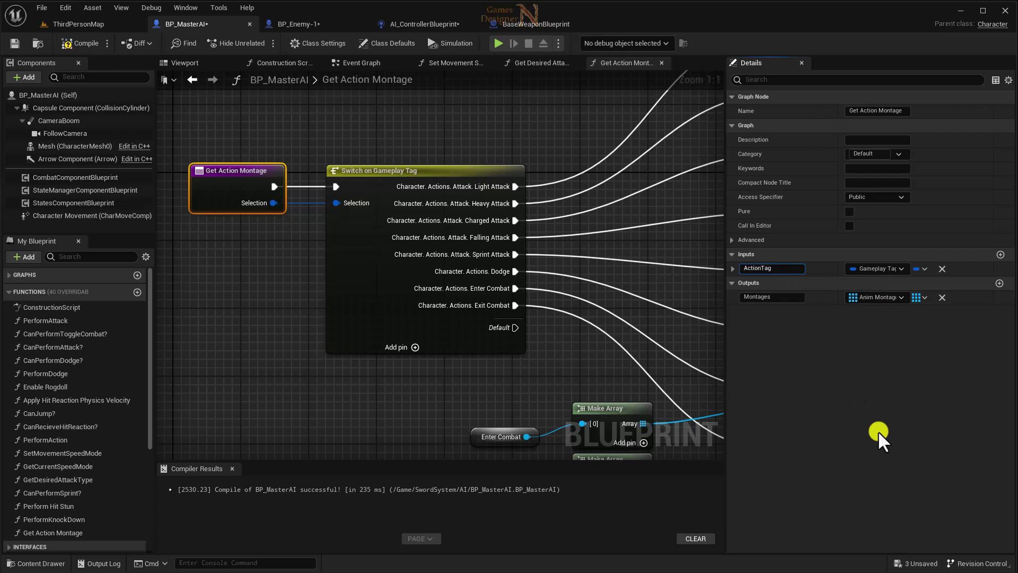
pyautogui.press('Return')
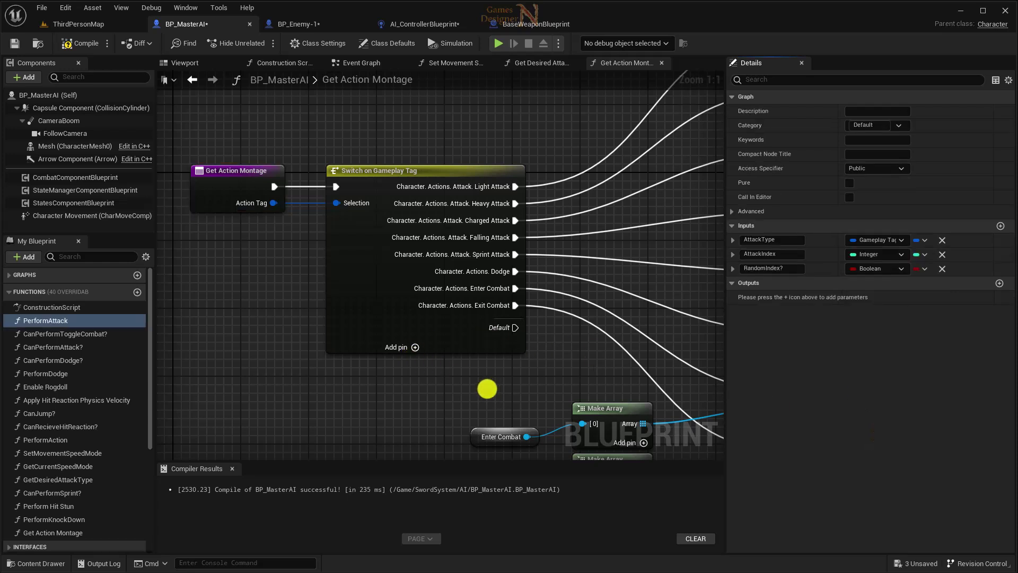
pyautogui.moveTo(487, 389)
pyautogui.mouseDown(button='right')
pyautogui.moveTo(600, 343)
pyautogui.moveTo(456, 265)
pyautogui.mouseUp(button='right')
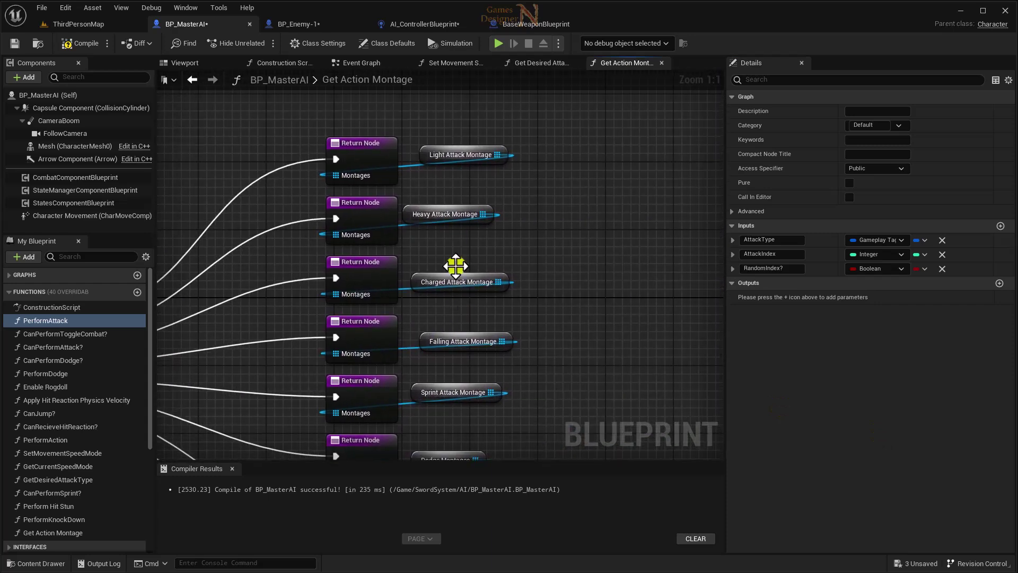
# Step: Promote the Light Attack Montage node to a variable named Close Range Attack Montage
pyautogui.rightClick(456, 154)
pyautogui.click(519, 170)
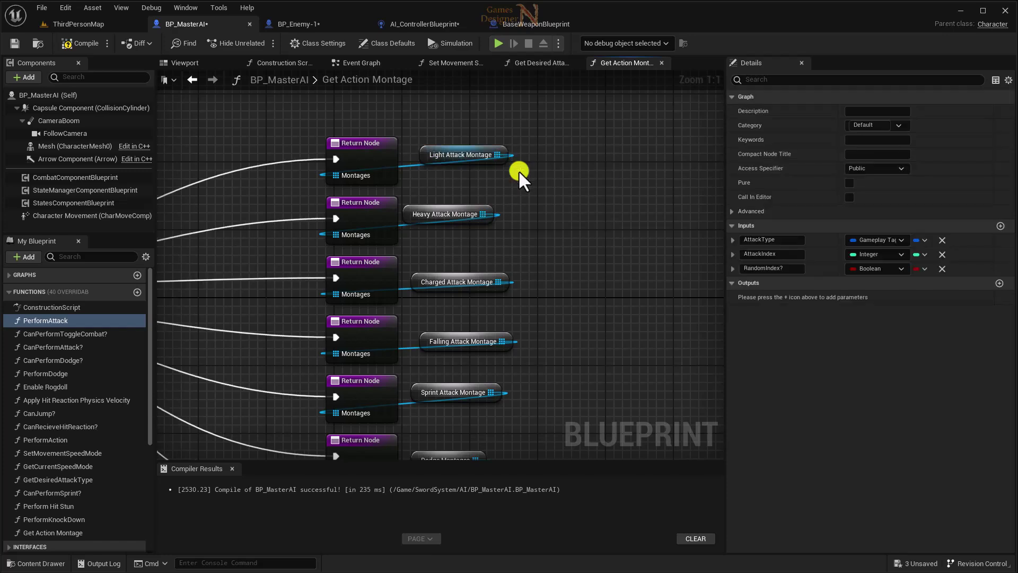
pyautogui.moveTo(151, 420); pyautogui.dragTo(150, 520)
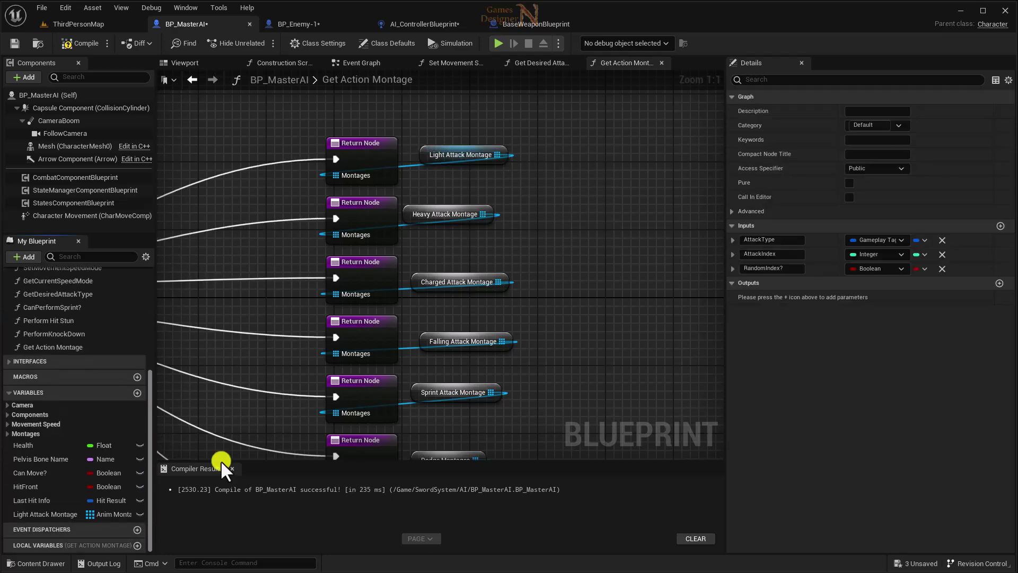
pyautogui.click(472, 153)
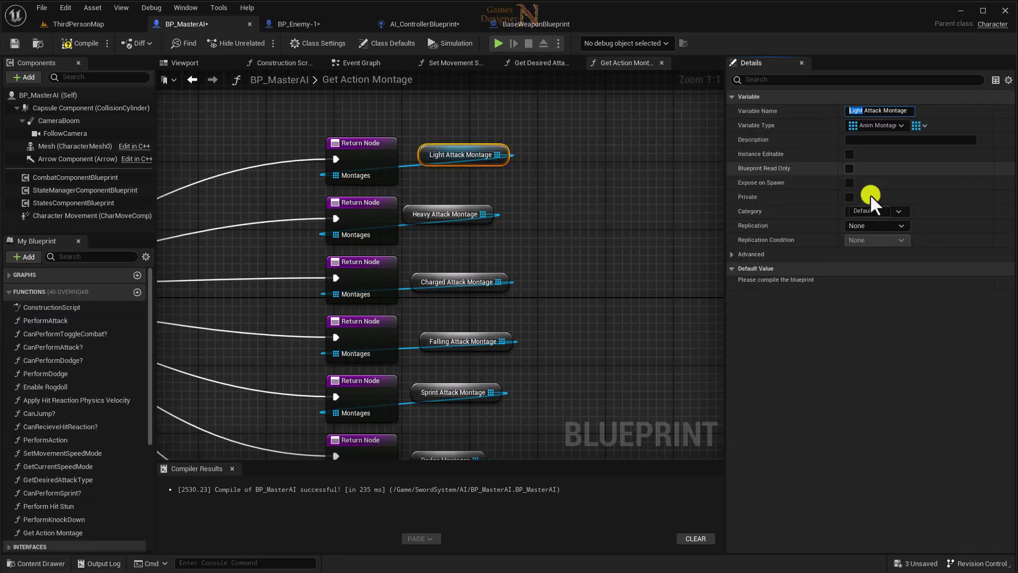
pyautogui.write('Close R')
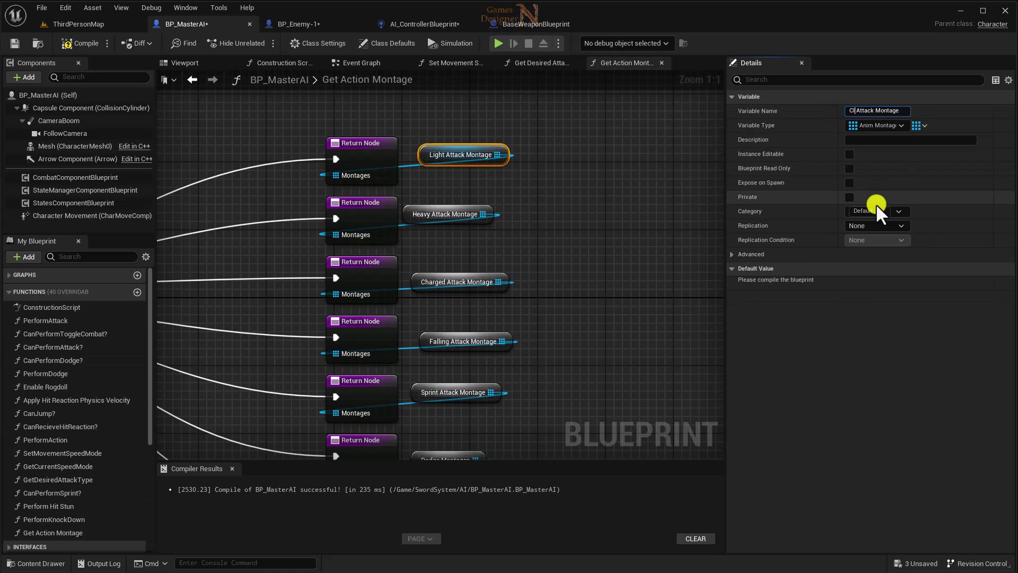
pyautogui.write('ange')
pyautogui.press('Return')
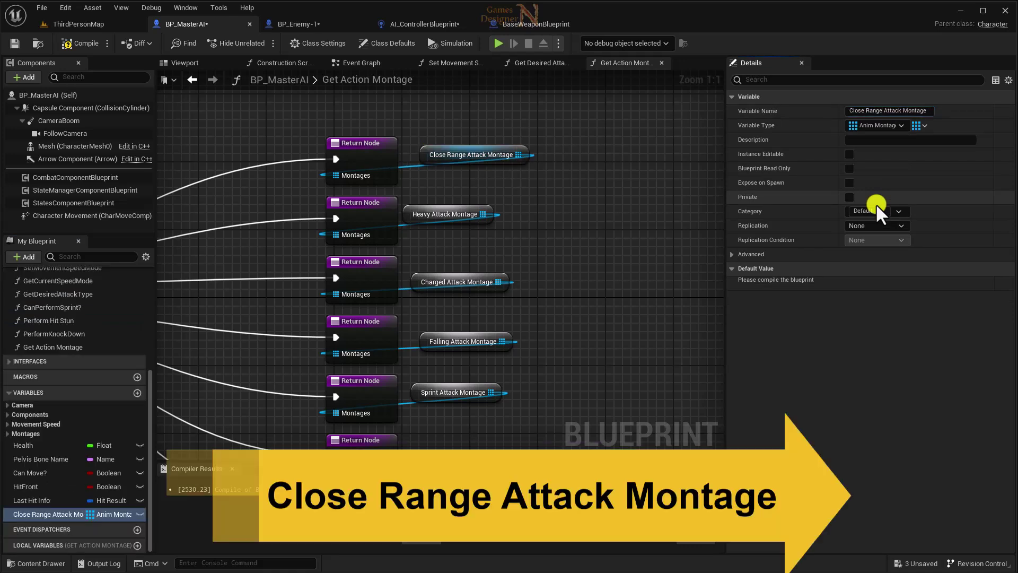
# Step: Place Close Range Attack Montage under the top Return Node, then compile and save BP_MasterAI
pyautogui.moveTo(382, 134); pyautogui.dragTo(447, 145, button='right')
pyautogui.moveTo(441, 148); pyautogui.dragTo(440, 113)
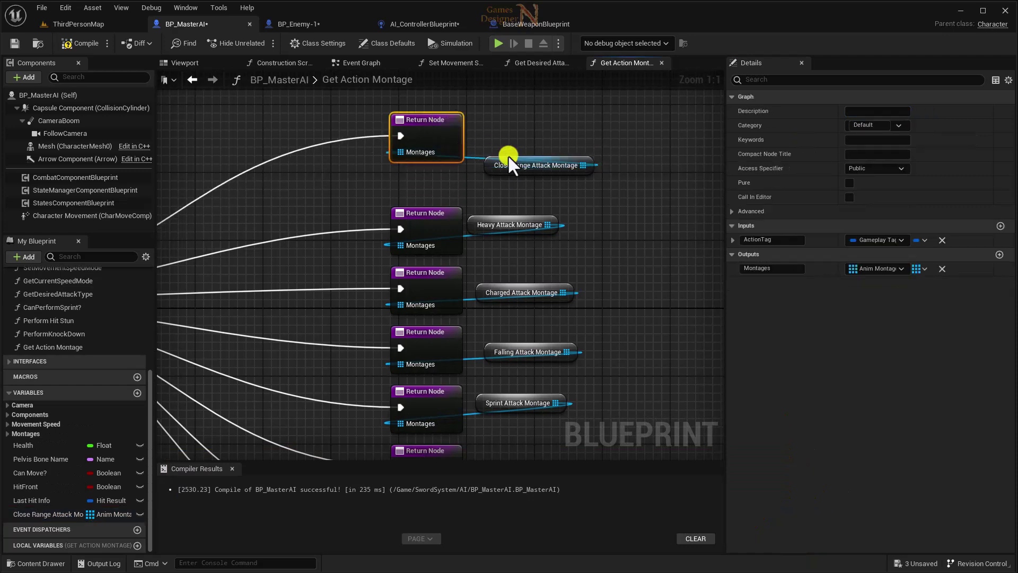
pyautogui.moveTo(525, 159); pyautogui.dragTo(387, 177)
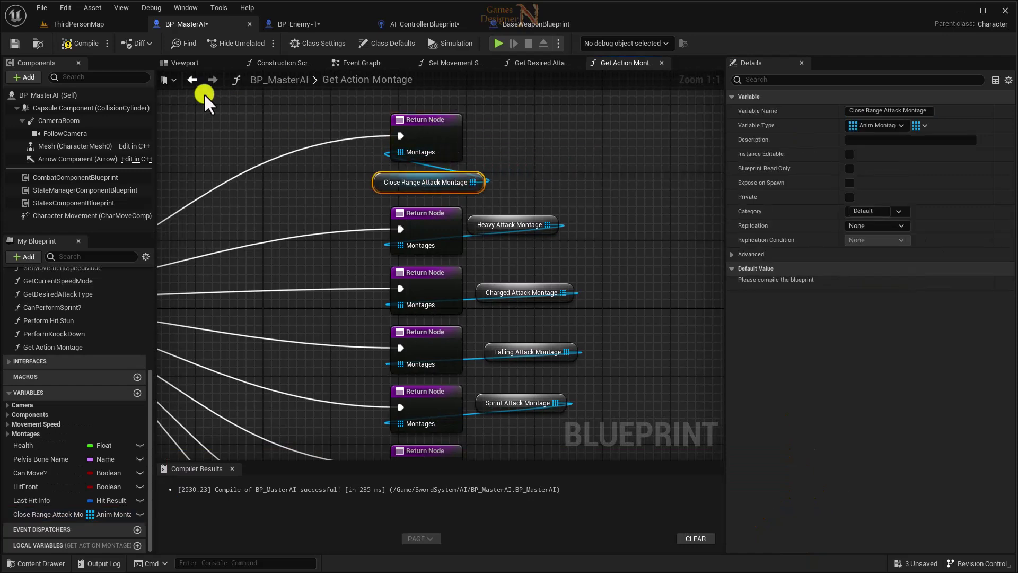
pyautogui.click(80, 43)
pyautogui.click(18, 46)
pyautogui.scroll(-2, 485, 349)
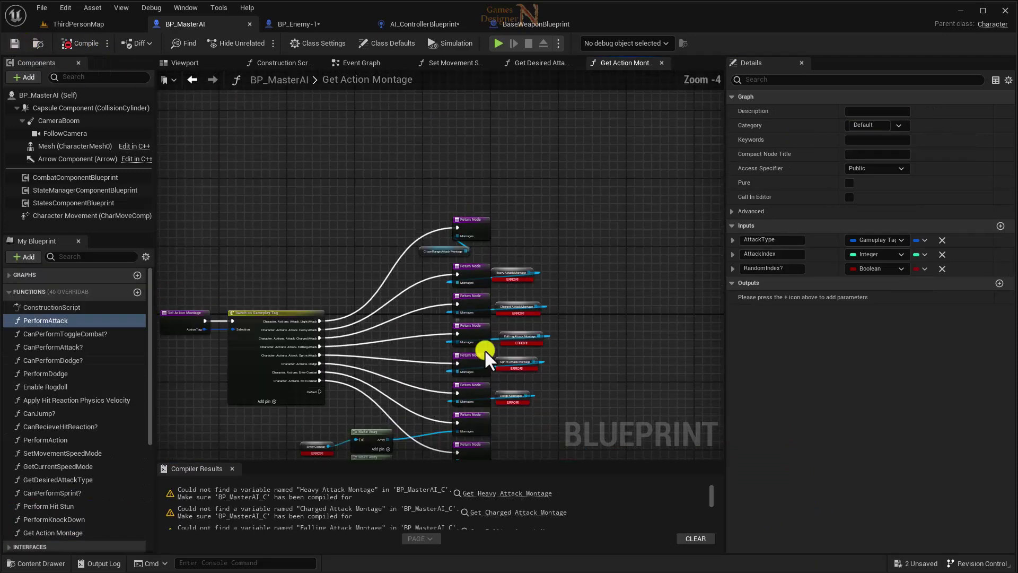
pyautogui.scroll(-2, 504, 276)
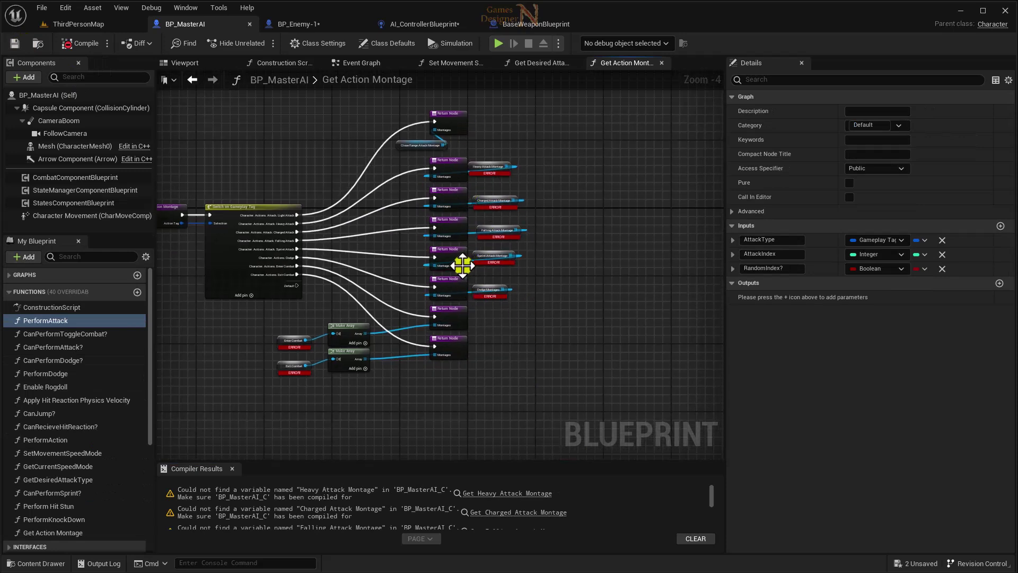
pyautogui.scroll(4, 273, 252)
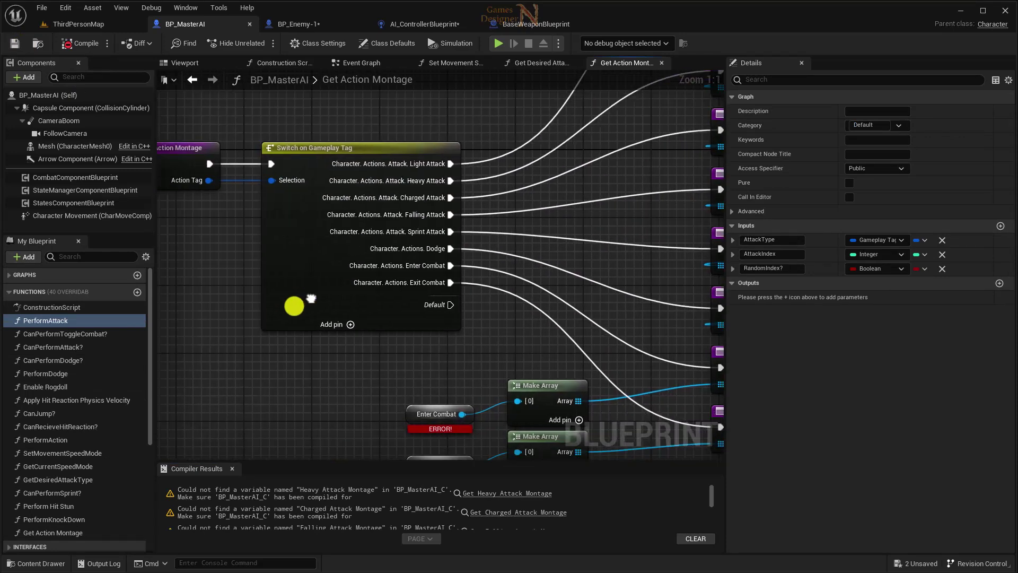
pyautogui.moveTo(291, 303); pyautogui.dragTo(315, 293, button='right')
# Step: Delete the Light, Heavy and Charged attack pin tags from the Switch on Gameplay Tag node
pyautogui.click(381, 158)
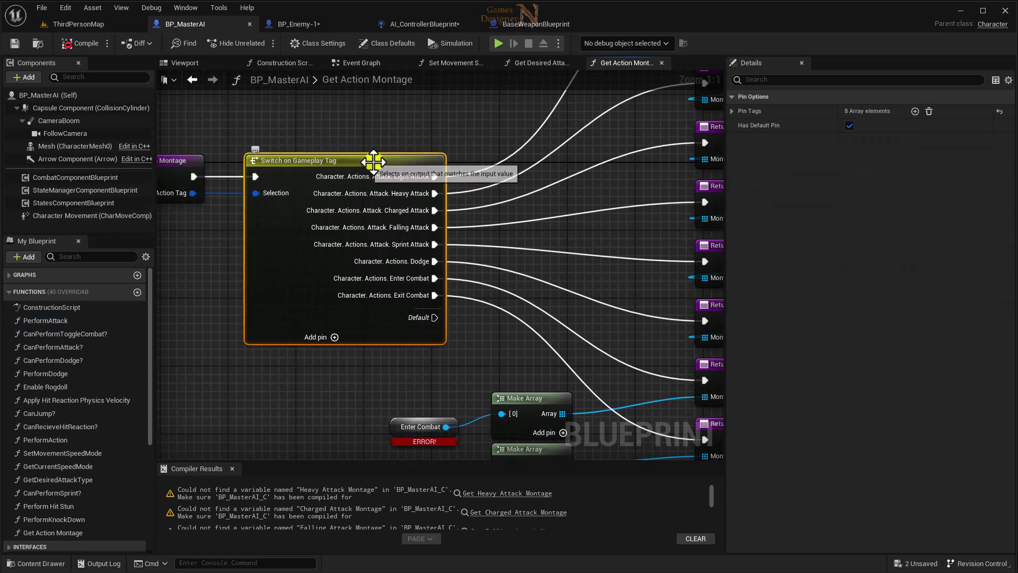
pyautogui.click(731, 112)
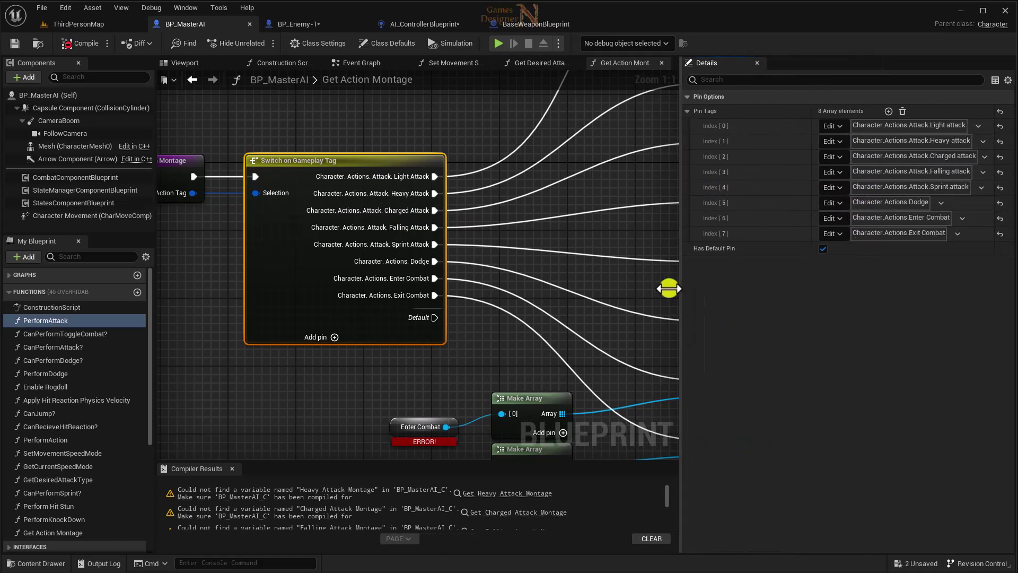
pyautogui.moveTo(800, 288); pyautogui.dragTo(625, 291)
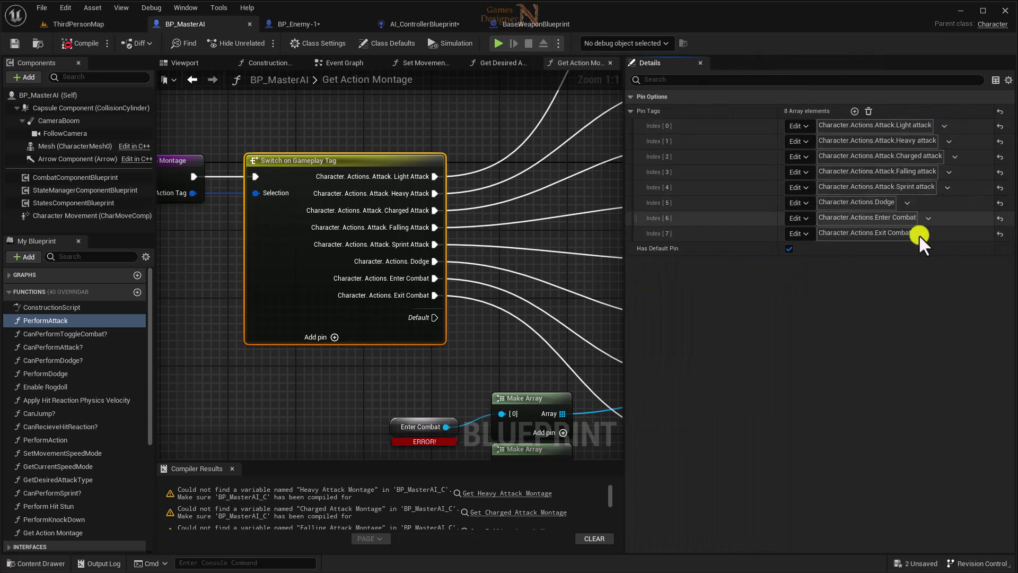
pyautogui.click(945, 128)
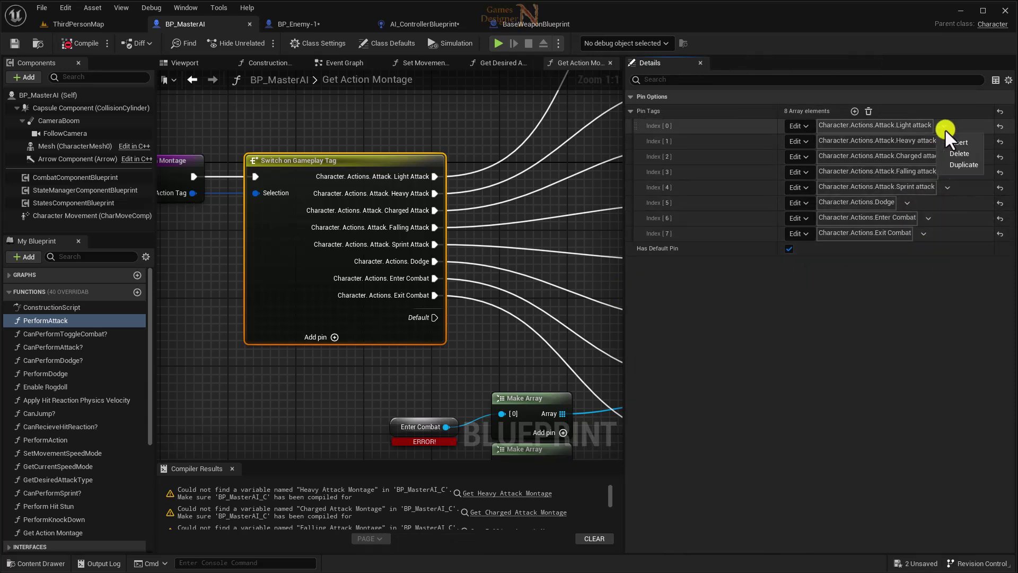
pyautogui.click(959, 153)
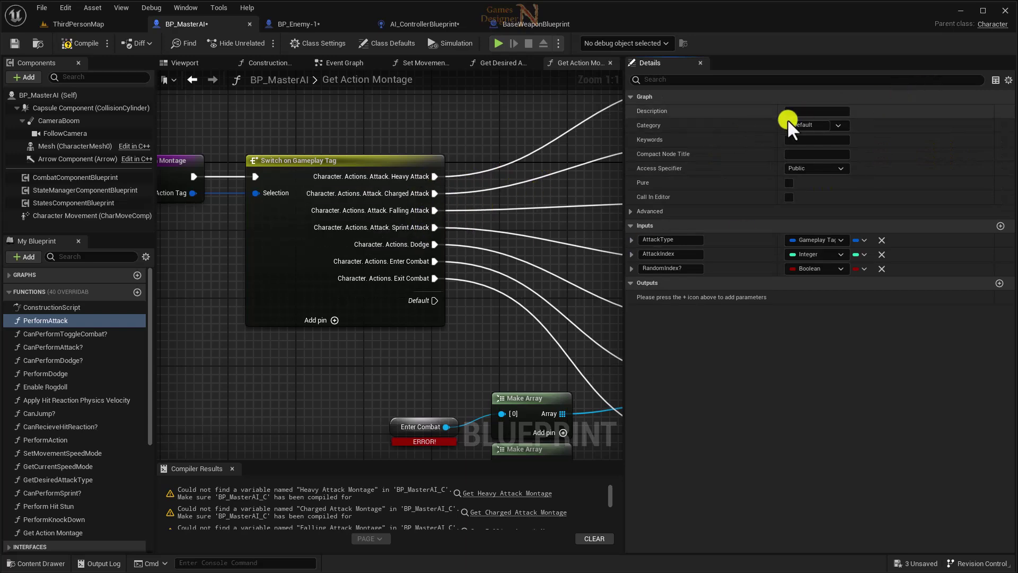
pyautogui.click(948, 125)
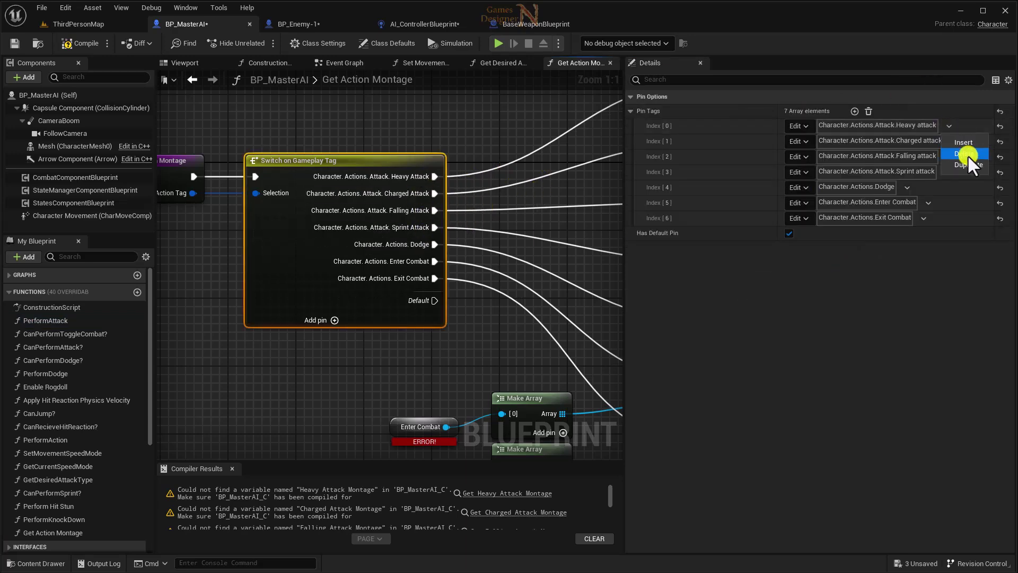
pyautogui.click(966, 154)
pyautogui.click(953, 126)
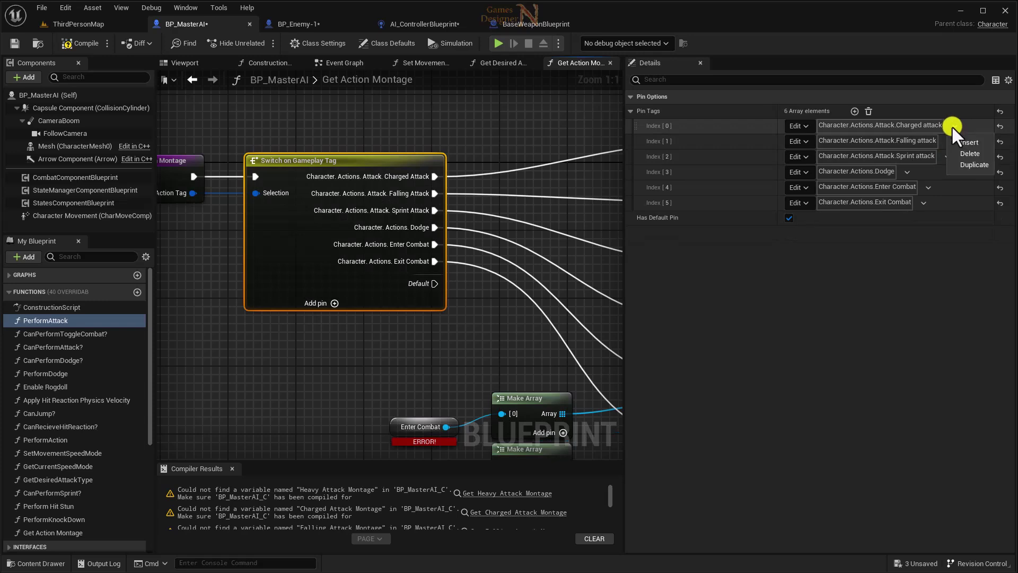
pyautogui.click(962, 152)
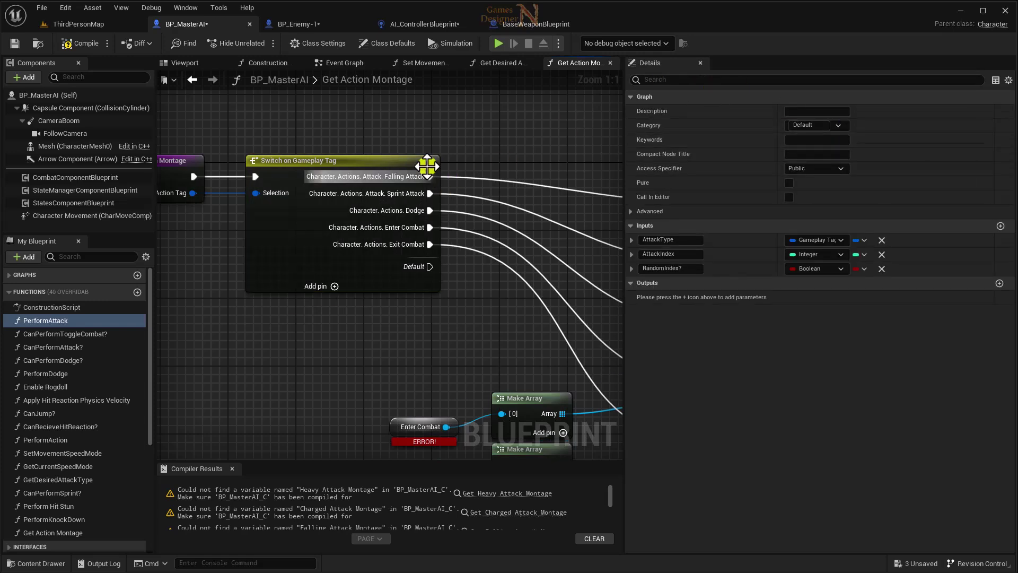
# Step: Delete the Sprint attack pin tag from the switch and save the blueprint
pyautogui.click(381, 177)
pyautogui.click(948, 141)
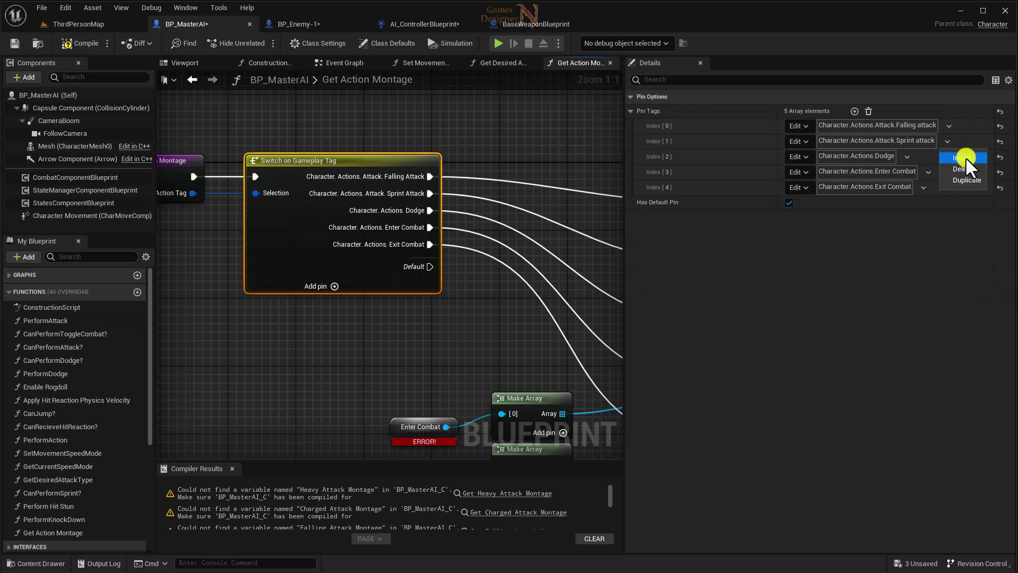
pyautogui.click(962, 168)
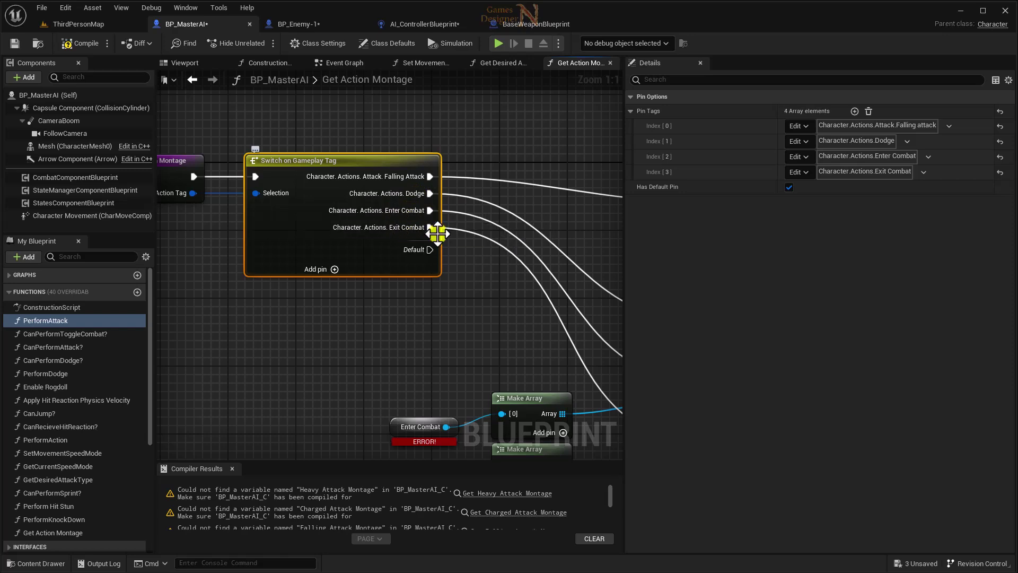
pyautogui.hotkey('ctrl', 's')
pyautogui.scroll(-4, 230, 215)
pyautogui.click(230, 215)
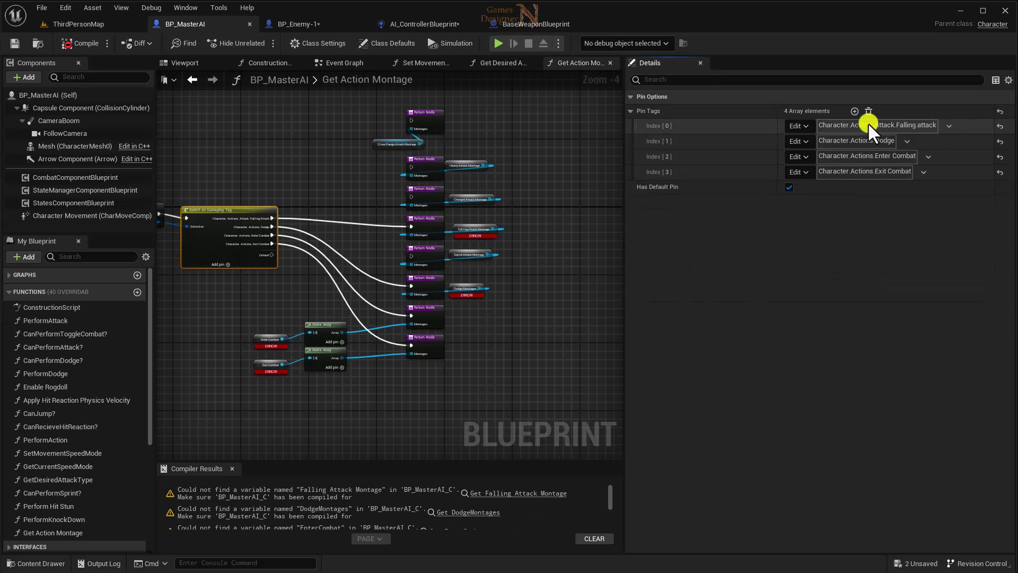
# Step: Replace the first pin's Falling attack tag with a new CloseRange tag under Character.Actions.Attack
pyautogui.click(800, 126)
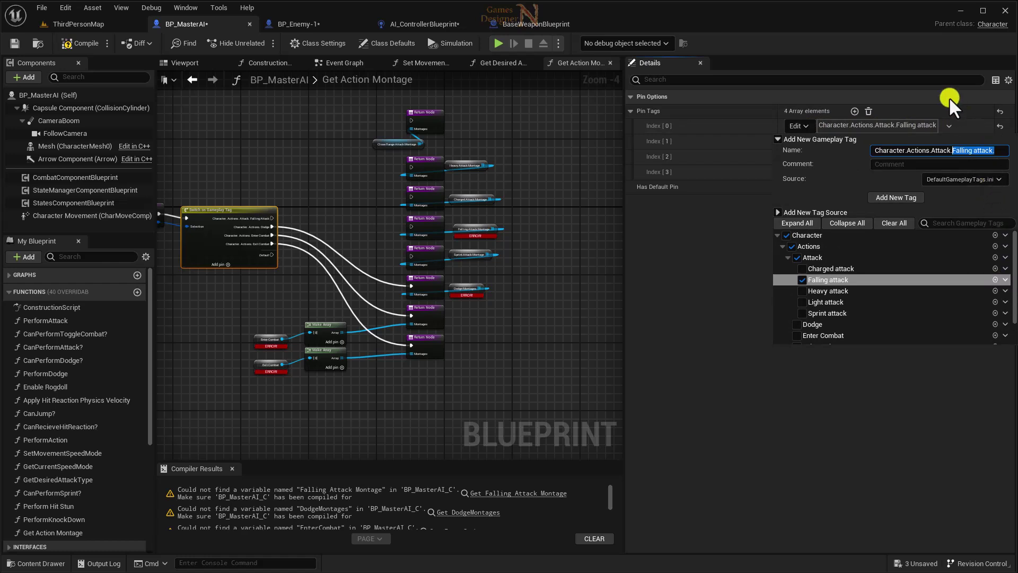
pyautogui.write('CloseRange')
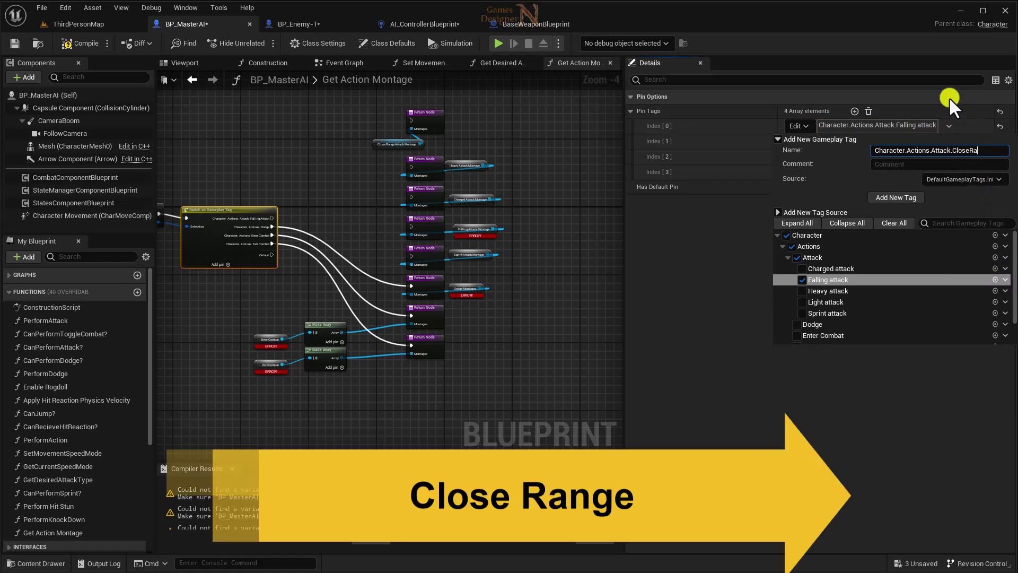
pyautogui.press('Return')
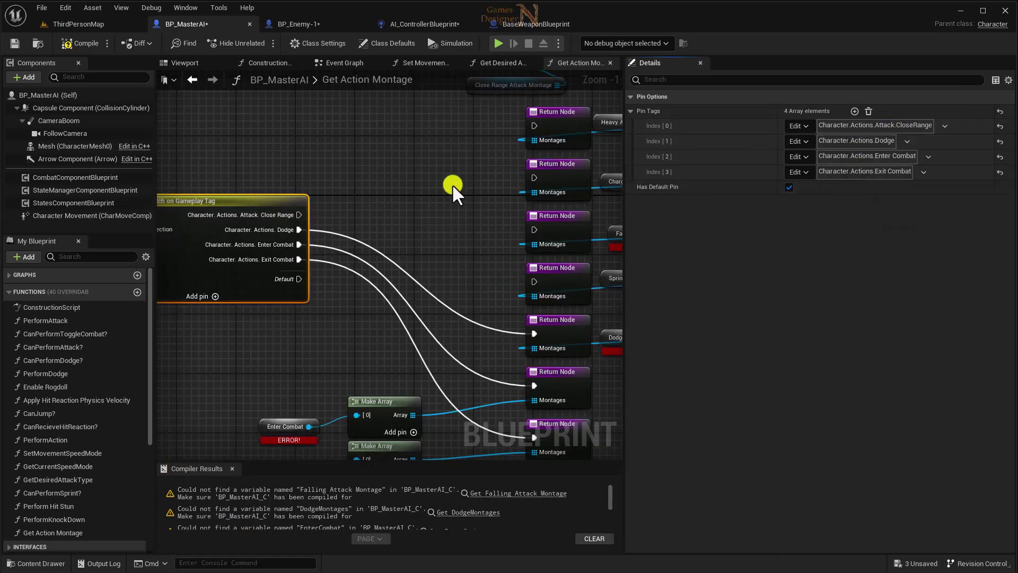
# Step: Connect the Close Range output to its return node and delete the four old attack return nodes
pyautogui.scroll(2, 424, 326)
pyautogui.moveTo(421, 138); pyautogui.dragTo(499, 188)
pyautogui.moveTo(495, 146); pyautogui.dragTo(374, 234)
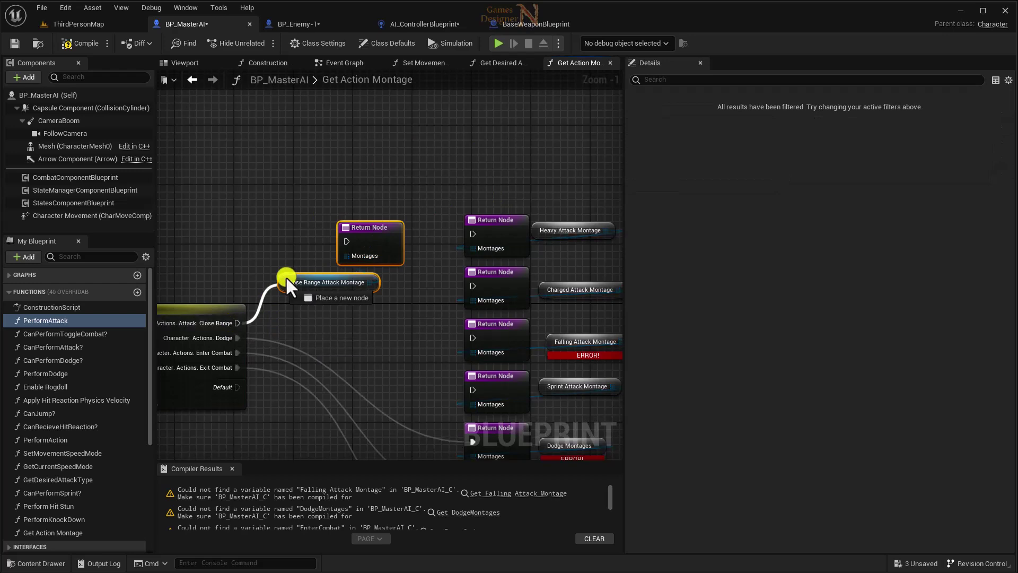
pyautogui.moveTo(231, 323); pyautogui.dragTo(346, 241)
pyautogui.moveTo(178, 376); pyautogui.dragTo(310, 345, button='right')
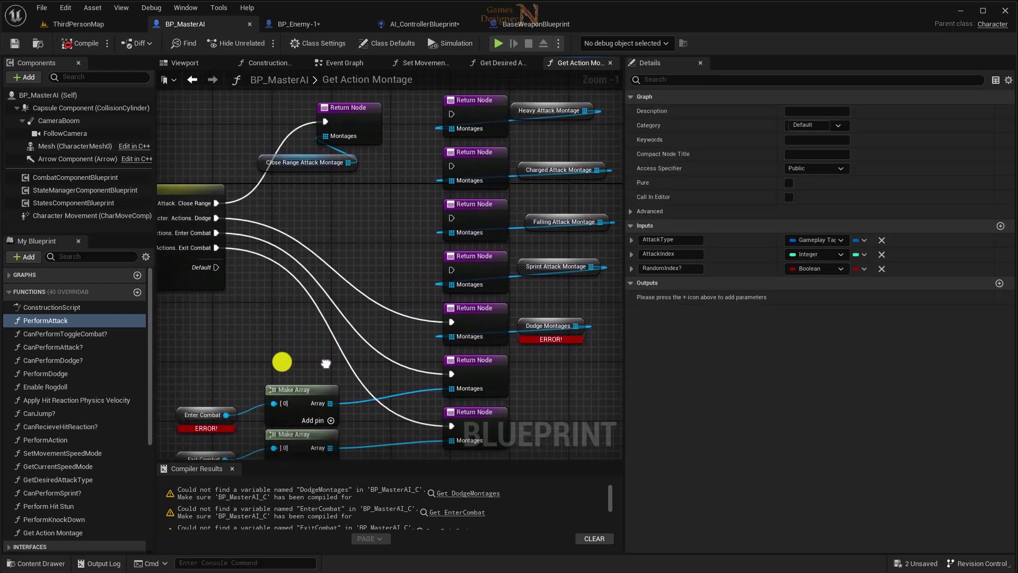
pyautogui.moveTo(361, 132); pyautogui.dragTo(527, 296)
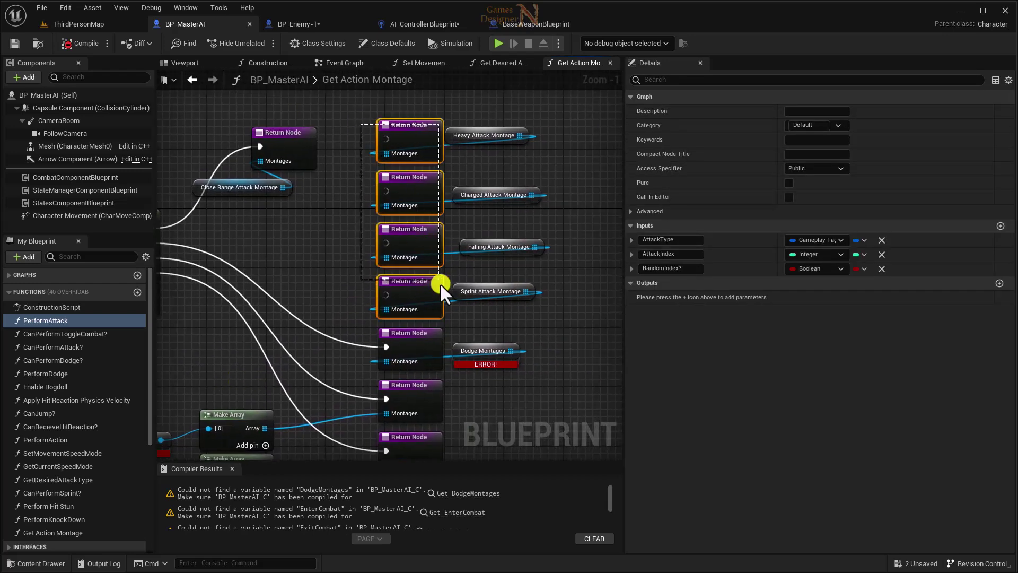
pyautogui.press('Delete')
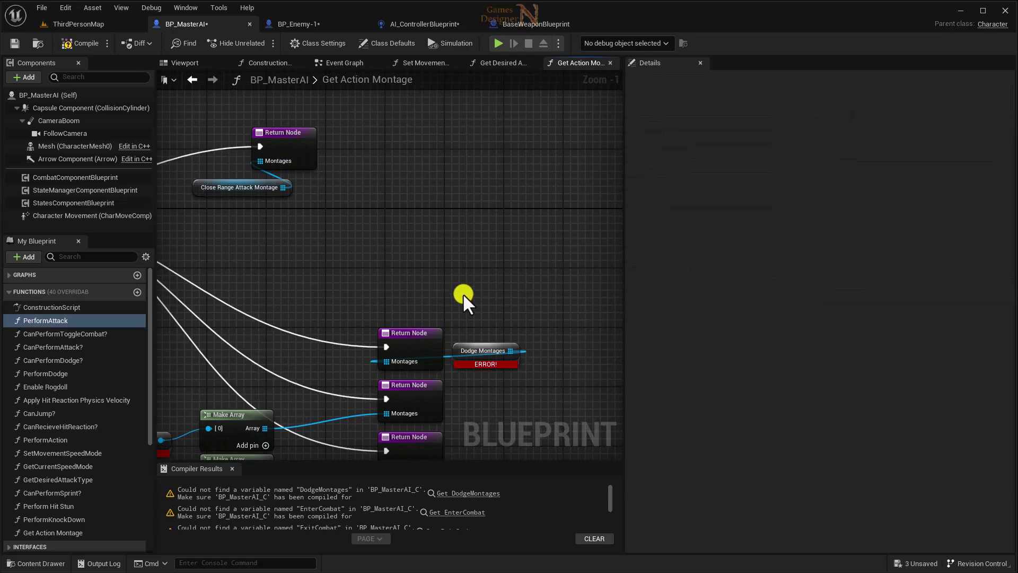
# Step: Create the missing DodgeMontages, EnterCombat and ExitCombat variables from their getter nodes
pyautogui.moveTo(463, 294); pyautogui.dragTo(474, 242, button='right')
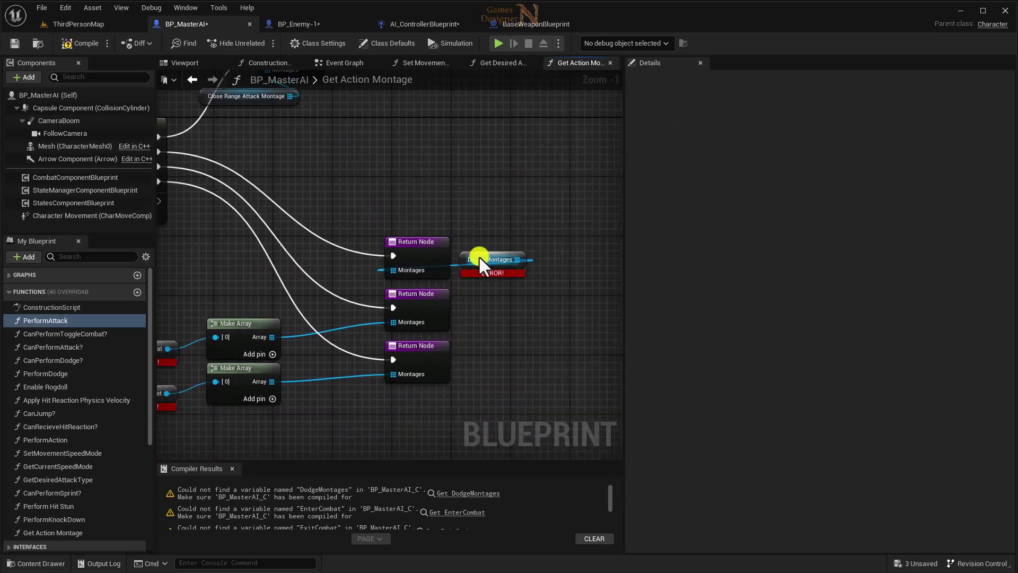
pyautogui.rightClick(480, 258)
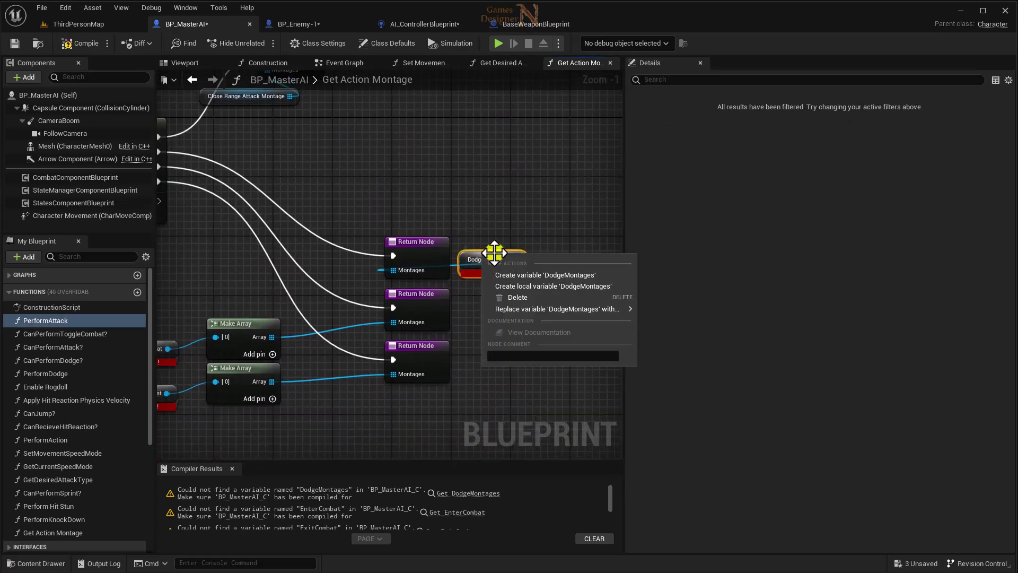
pyautogui.click(533, 275)
pyautogui.moveTo(574, 258); pyautogui.dragTo(578, 249, button='right')
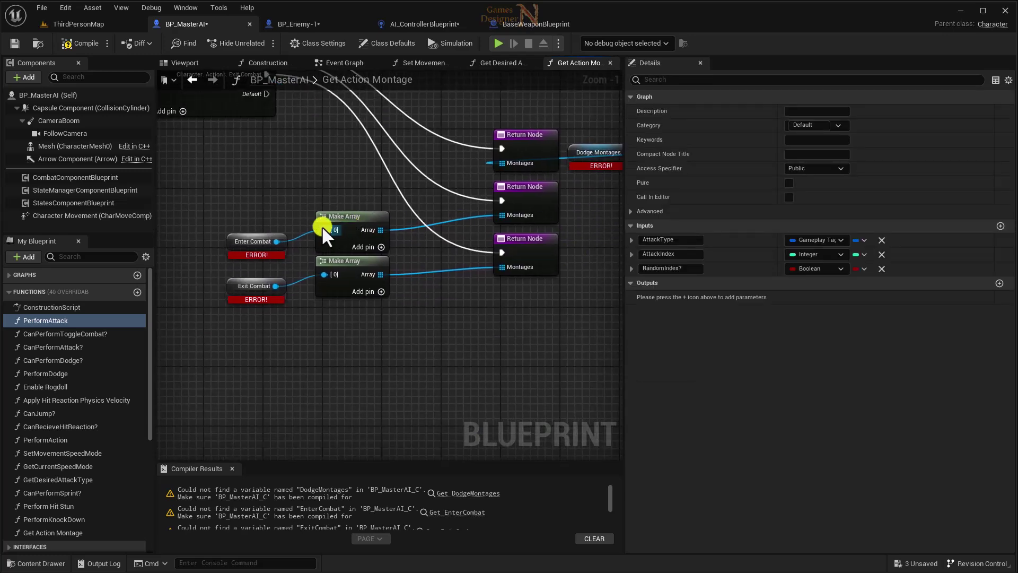
pyautogui.rightClick(263, 234)
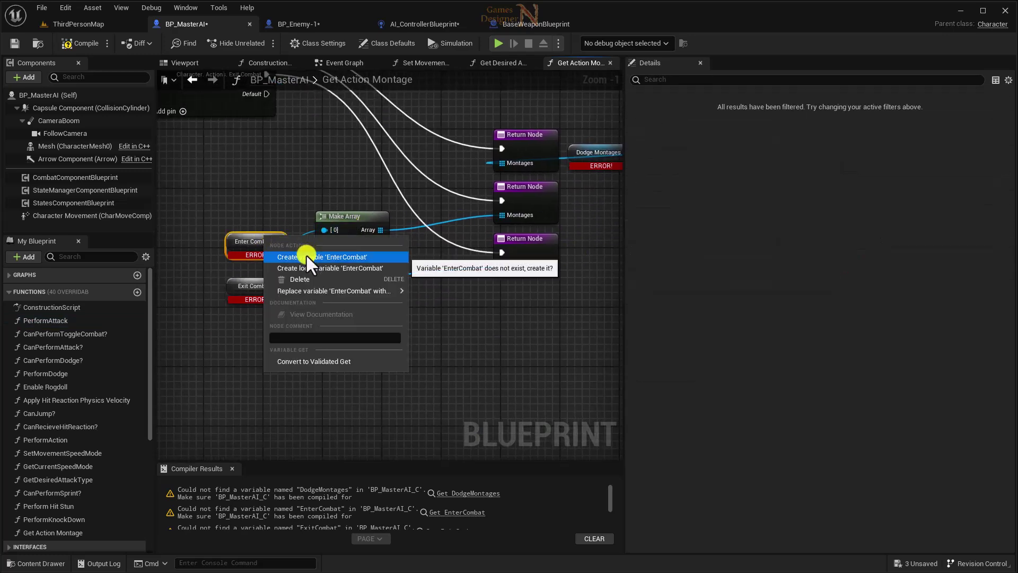
pyautogui.click(306, 253)
pyautogui.rightClick(271, 281)
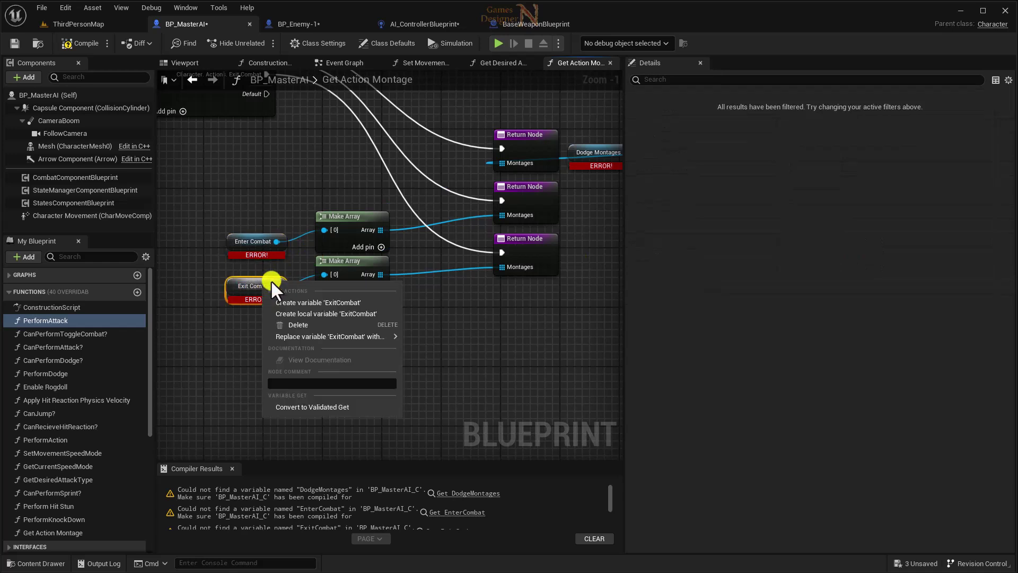
pyautogui.click(299, 300)
# Step: Compile the blueprint and tidy the Dodge and combat return nodes into a cleaner layout
pyautogui.moveTo(409, 357); pyautogui.dragTo(398, 394, button='right')
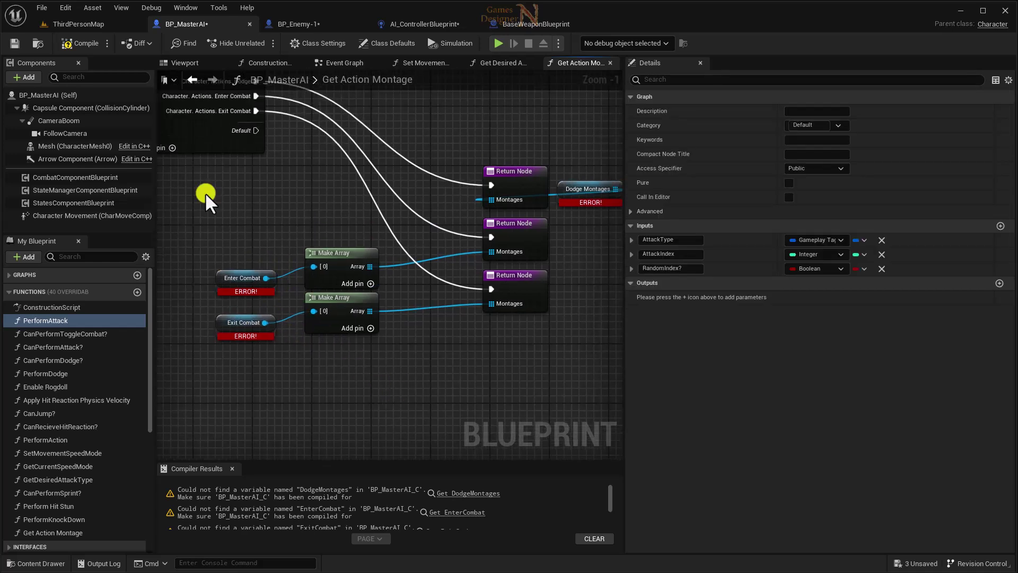
pyautogui.click(87, 43)
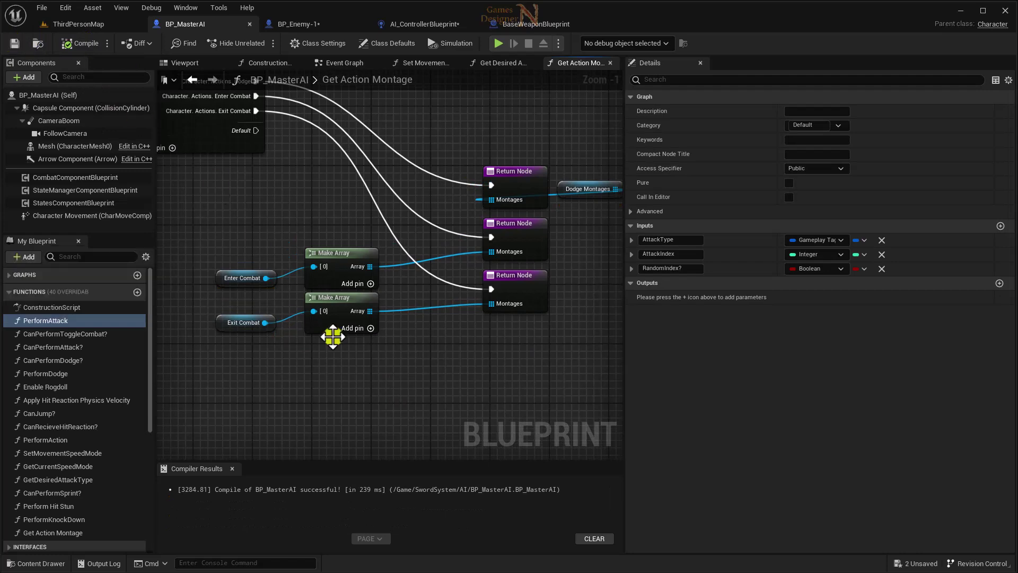
pyautogui.moveTo(332, 337); pyautogui.dragTo(364, 387, button='right')
pyautogui.moveTo(529, 178)
pyautogui.mouseDown()
pyautogui.moveTo(518, 211)
pyautogui.moveTo(469, 192)
pyautogui.mouseUp()
pyautogui.moveTo(191, 374); pyautogui.dragTo(506, 260)
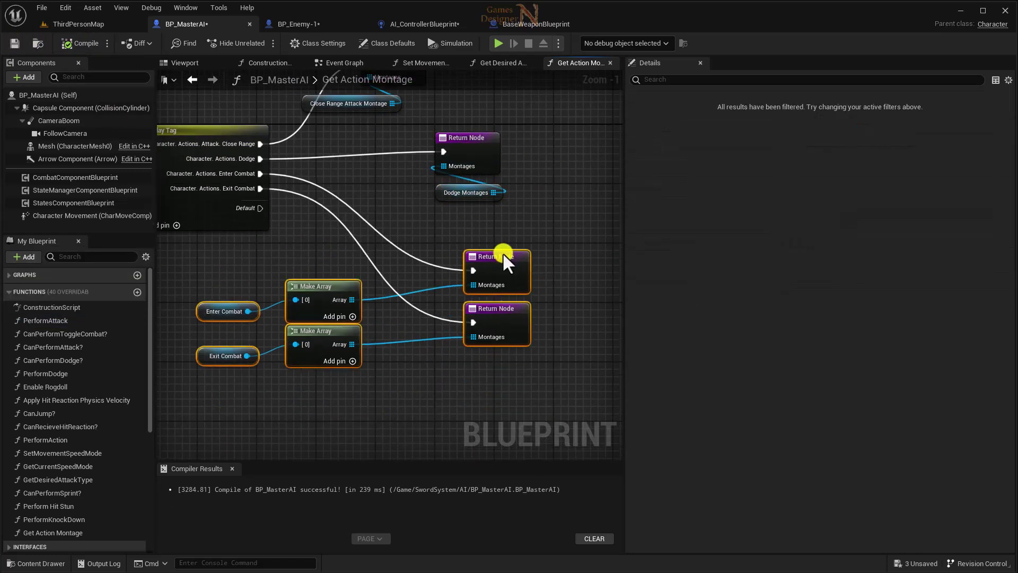
# Step: Mark the Get Action Montage function as Pure and save BP_MasterAI
pyautogui.moveTo(447, 125); pyautogui.dragTo(469, 162)
pyautogui.click(265, 140)
pyautogui.moveTo(289, 342); pyautogui.dragTo(280, 371, button='right')
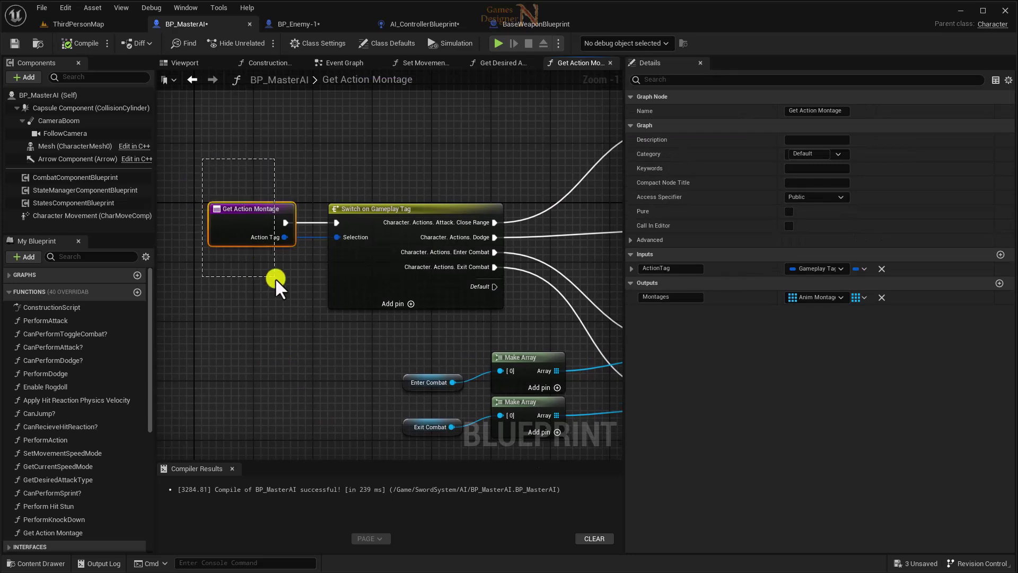
pyautogui.click(789, 211)
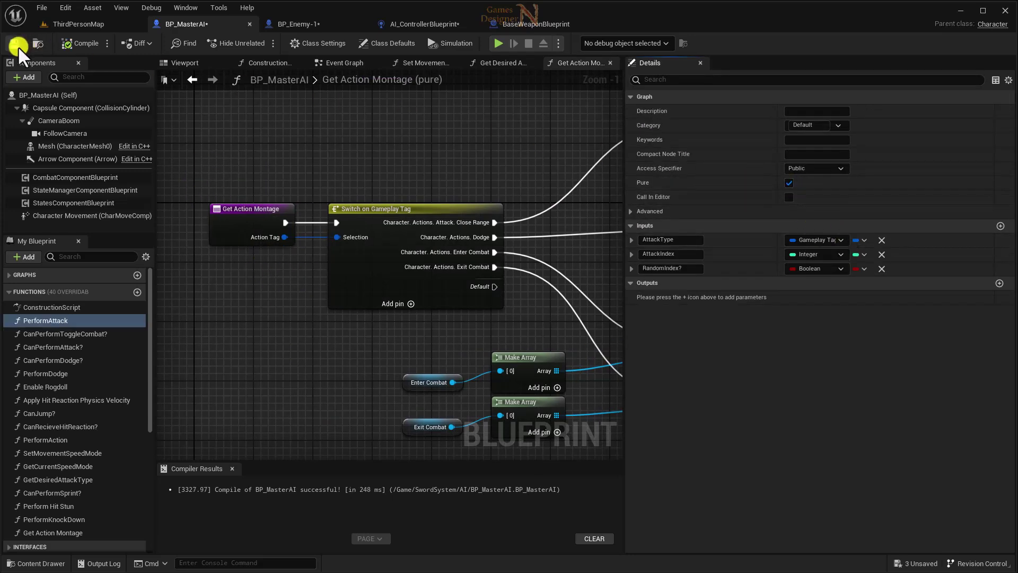
pyautogui.click(16, 45)
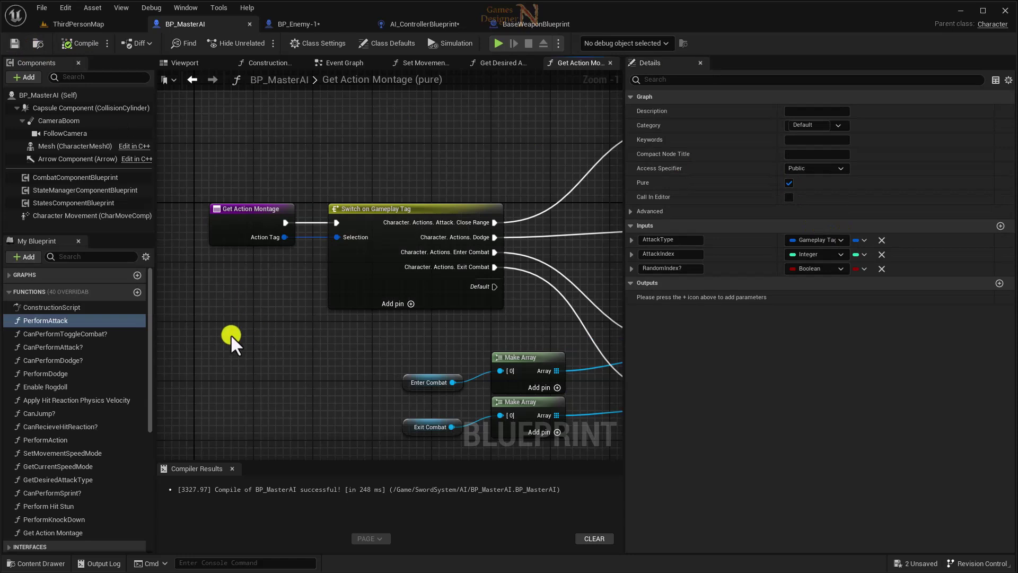
# Step: Set Hit Stun Front Montage's category to 'Montages | Hit Reaction'
pyautogui.moveTo(152, 346); pyautogui.dragTo(154, 434)
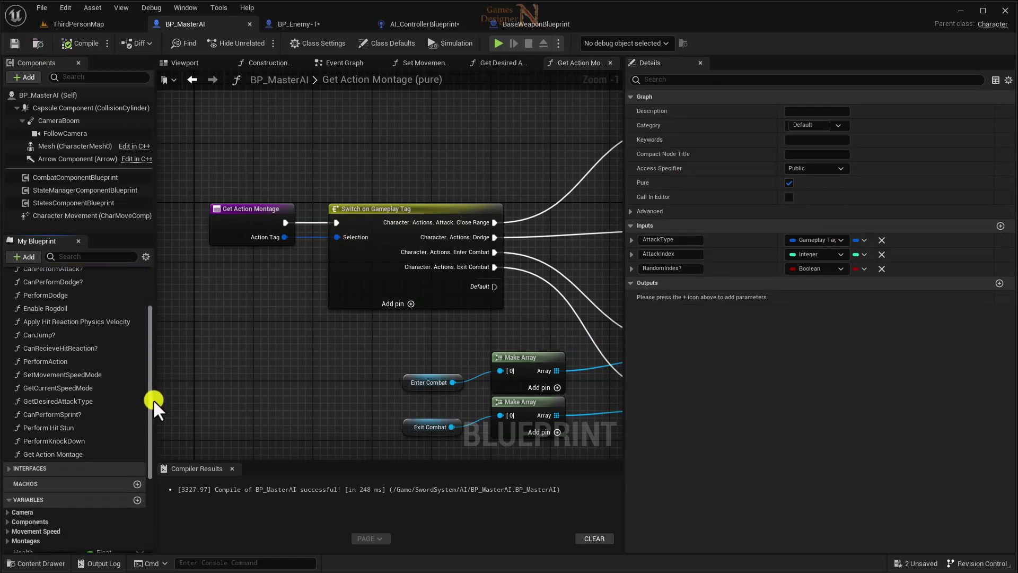
pyautogui.scroll(-3, 72, 387)
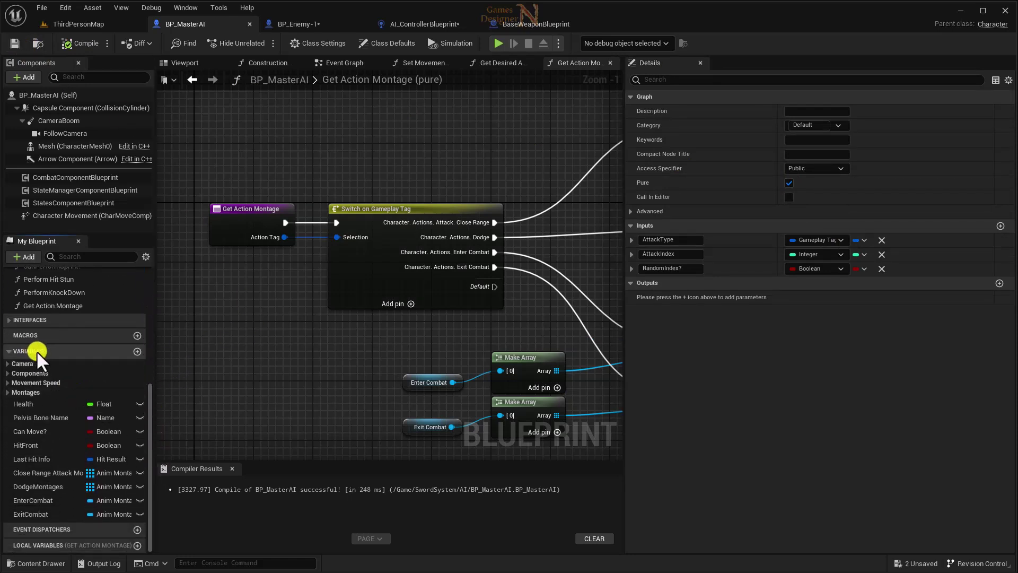
pyautogui.click(26, 392)
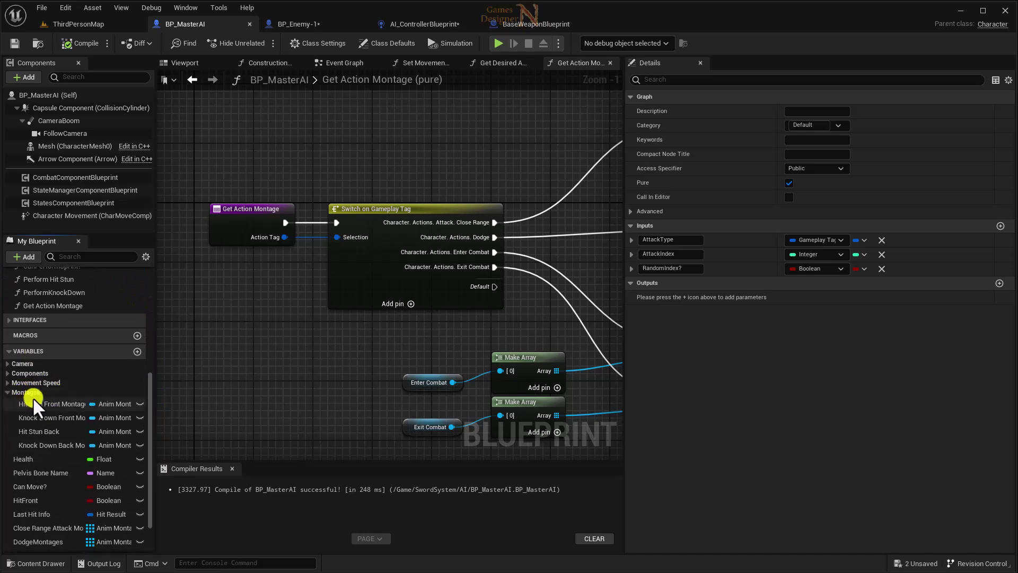
pyautogui.click(52, 405)
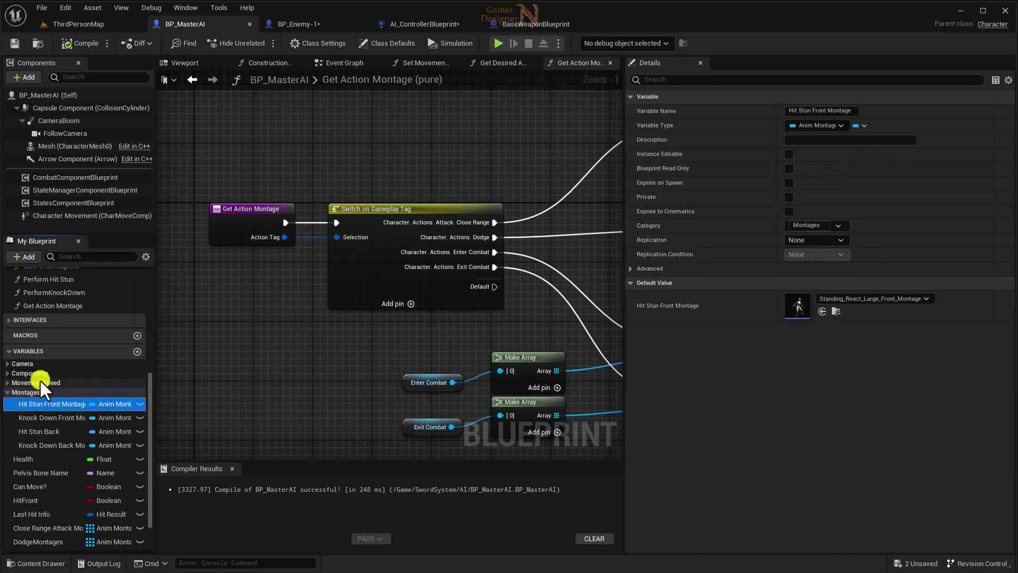
pyautogui.click(823, 226)
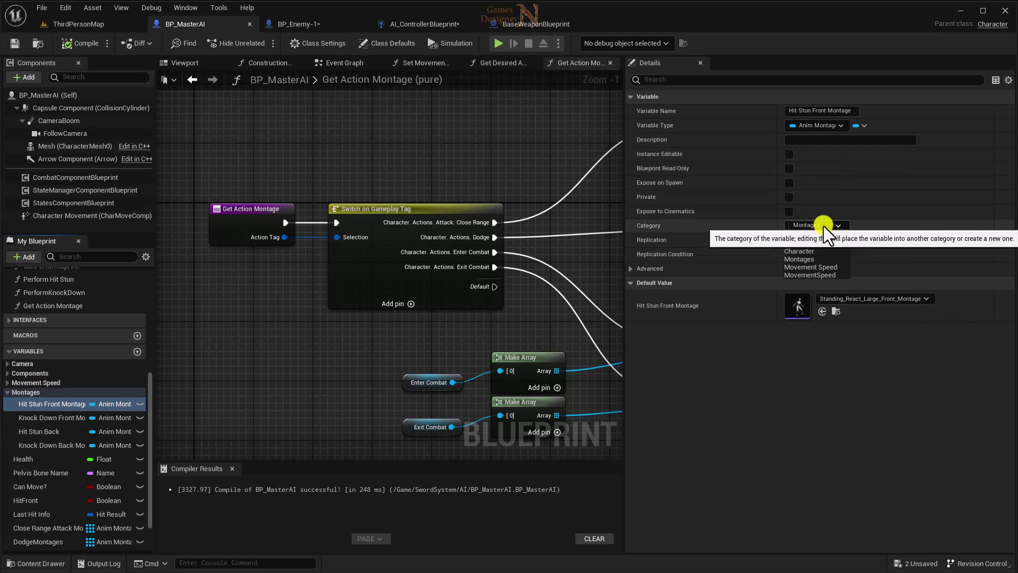
pyautogui.press('Escape')
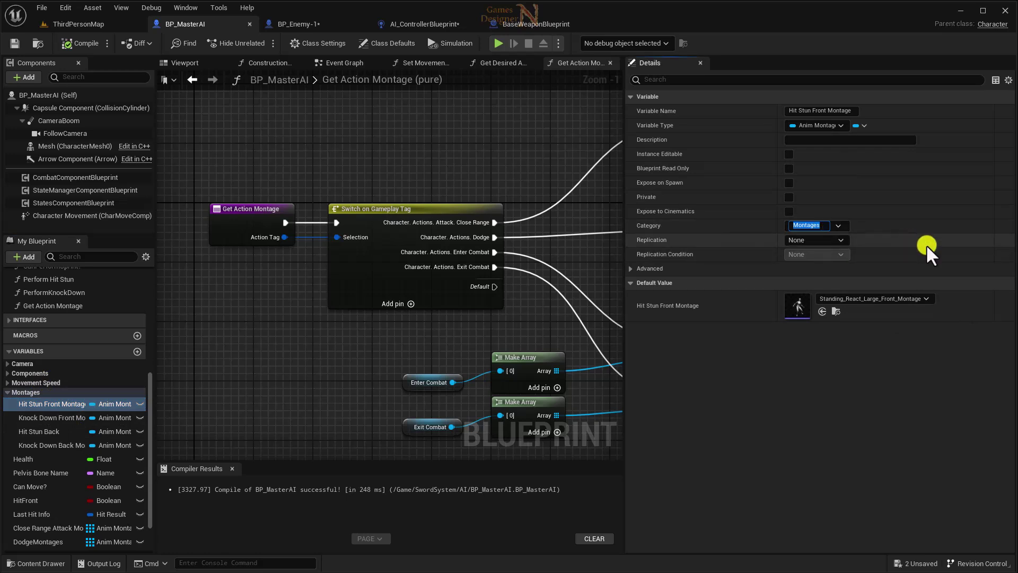
pyautogui.press('End')
pyautogui.write('| ')
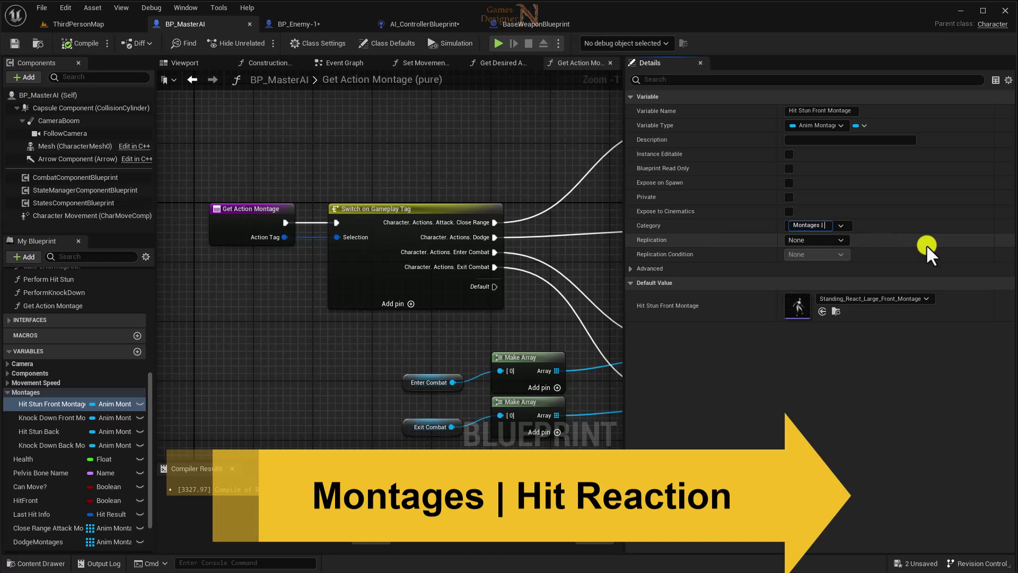
pyautogui.write('Hit R')
pyautogui.write('eaction')
pyautogui.press('Return')
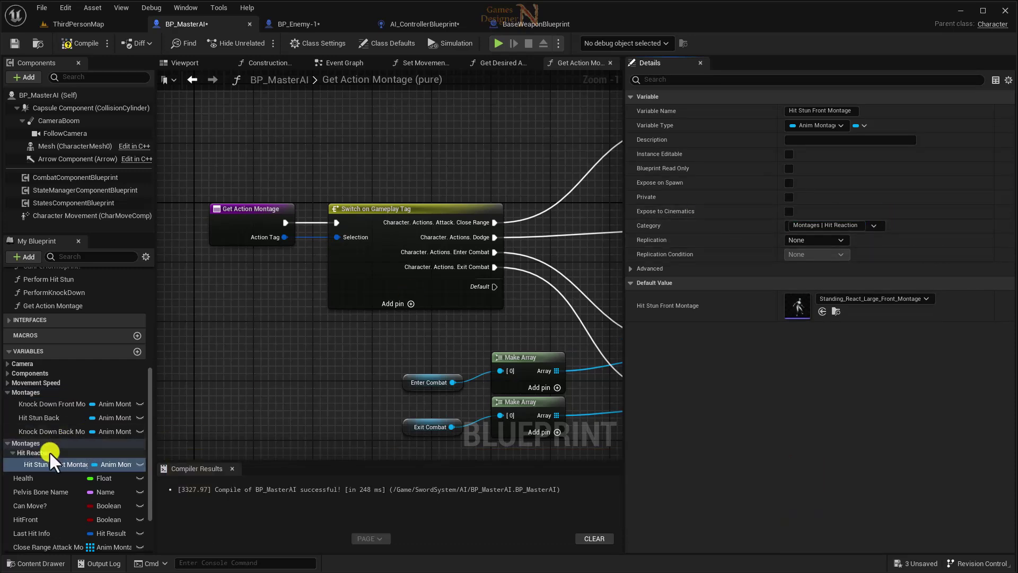
# Step: Move Knock Down Front and Hit Stun Back Montage into the Hit Reaction group
pyautogui.moveTo(40, 404)
pyautogui.mouseDown()
pyautogui.moveTo(46, 474)
pyautogui.moveTo(37, 453)
pyautogui.mouseUp()
pyautogui.moveTo(50, 404)
pyautogui.mouseDown()
pyautogui.moveTo(53, 448)
pyautogui.moveTo(43, 448)
pyautogui.moveTo(45, 428)
pyautogui.mouseUp()
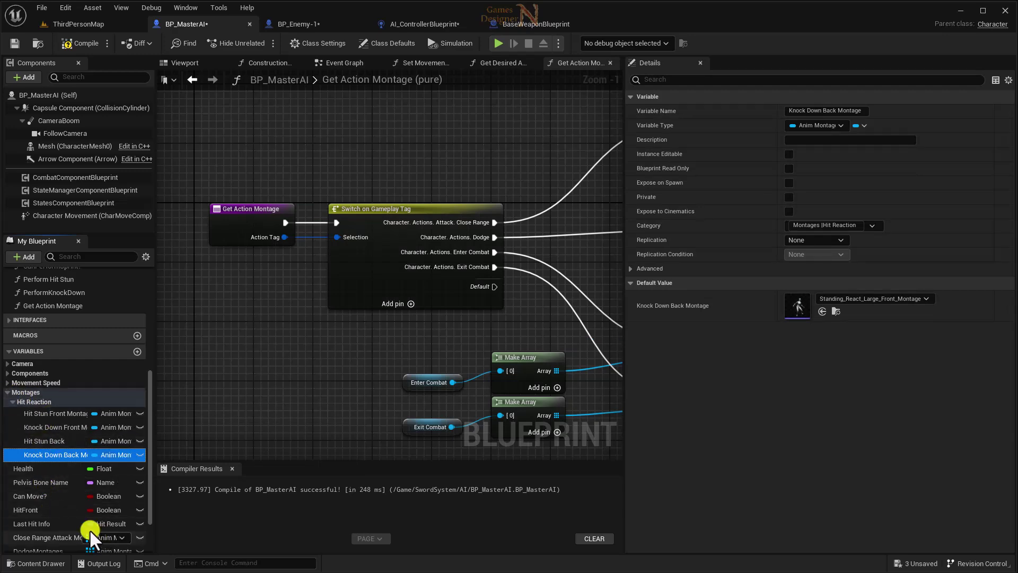
pyautogui.scroll(-2, 84, 526)
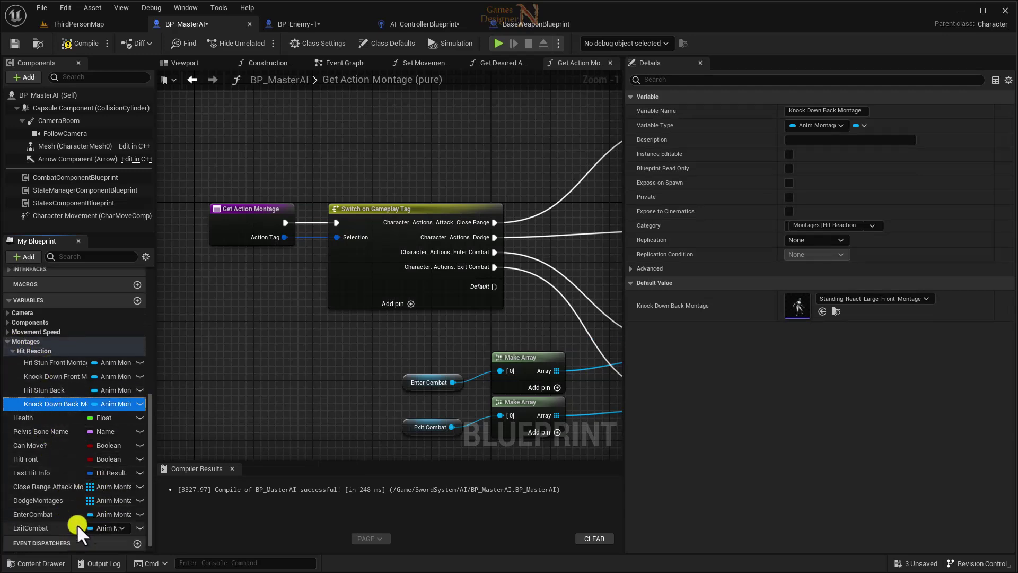
# Step: Move Close Range Attack Montage, DodgeMontages, EnterCombat and ExitCombat into Montages, then compile and save
pyautogui.click(43, 484)
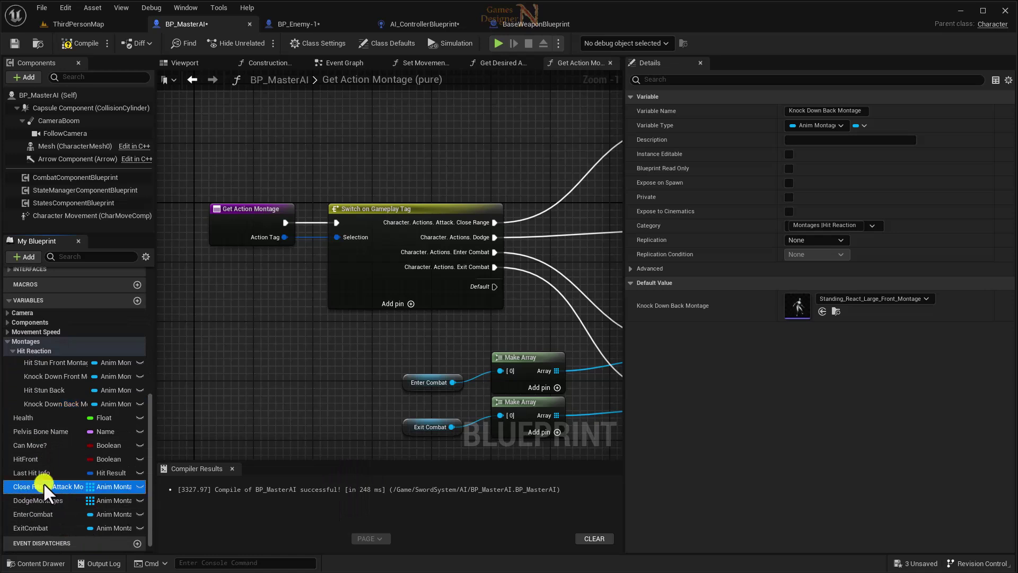
pyautogui.moveTo(43, 486); pyautogui.dragTo(21, 341)
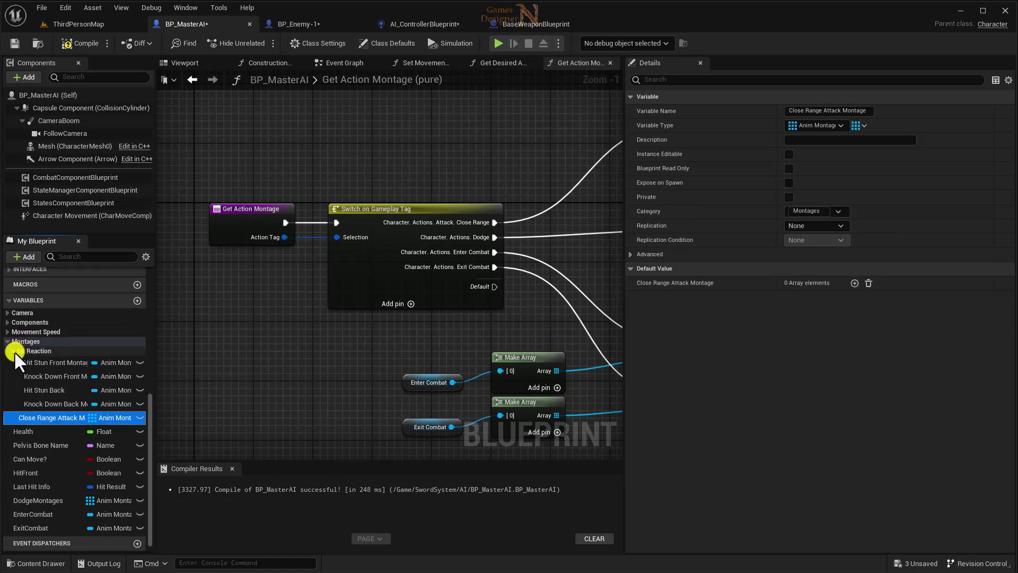
pyautogui.click(14, 351)
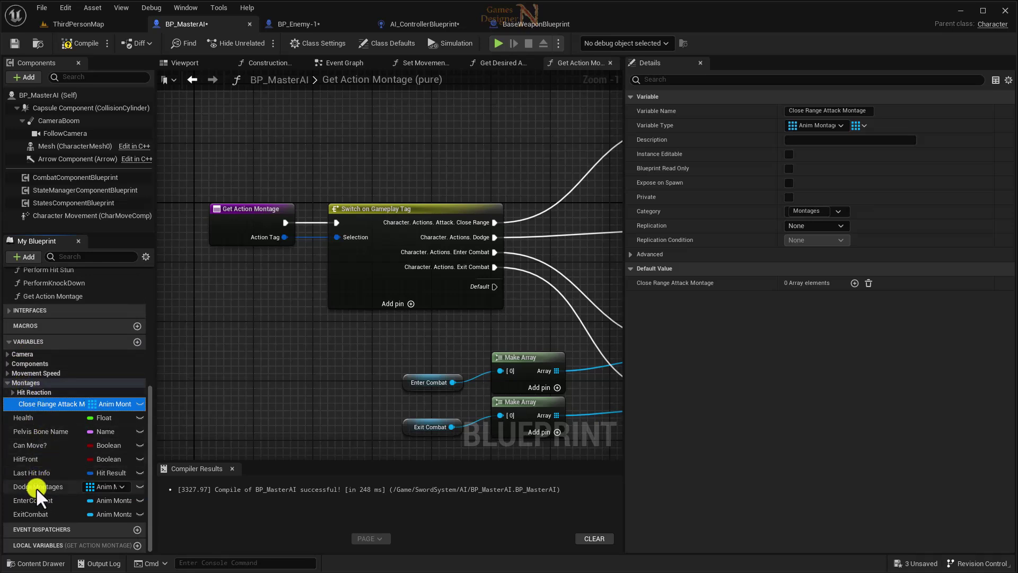
pyautogui.moveTo(36, 488); pyautogui.dragTo(26, 383)
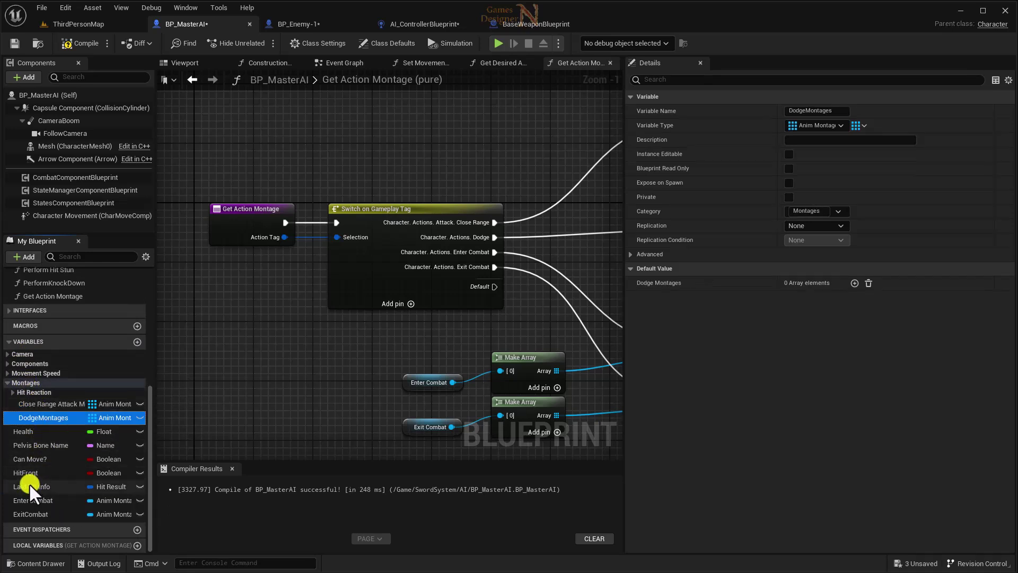
pyautogui.moveTo(29, 501); pyautogui.dragTo(26, 383)
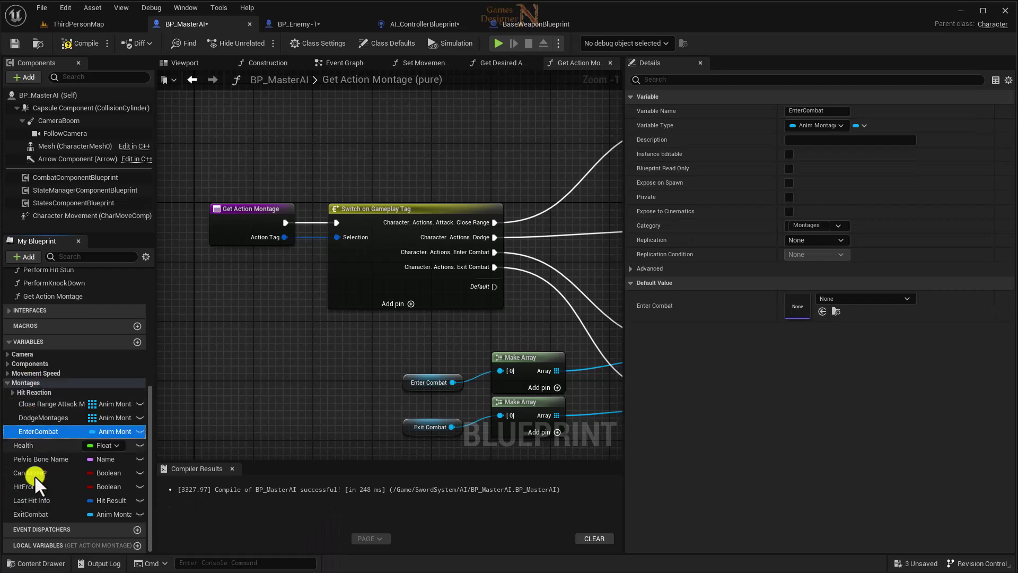
pyautogui.moveTo(29, 511); pyautogui.dragTo(24, 382)
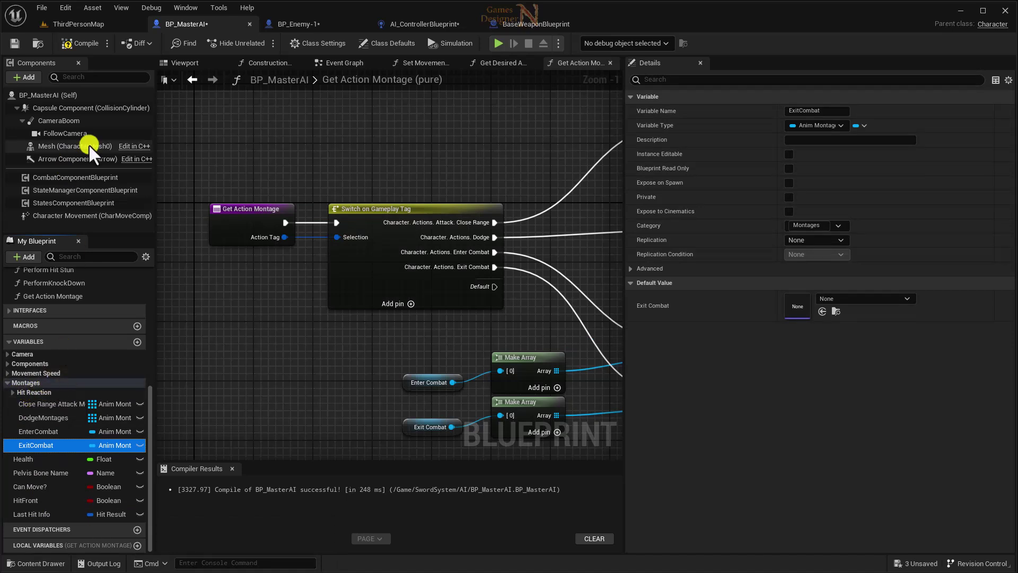
pyautogui.press('F7')
pyautogui.hotkey('ctrl', 's')
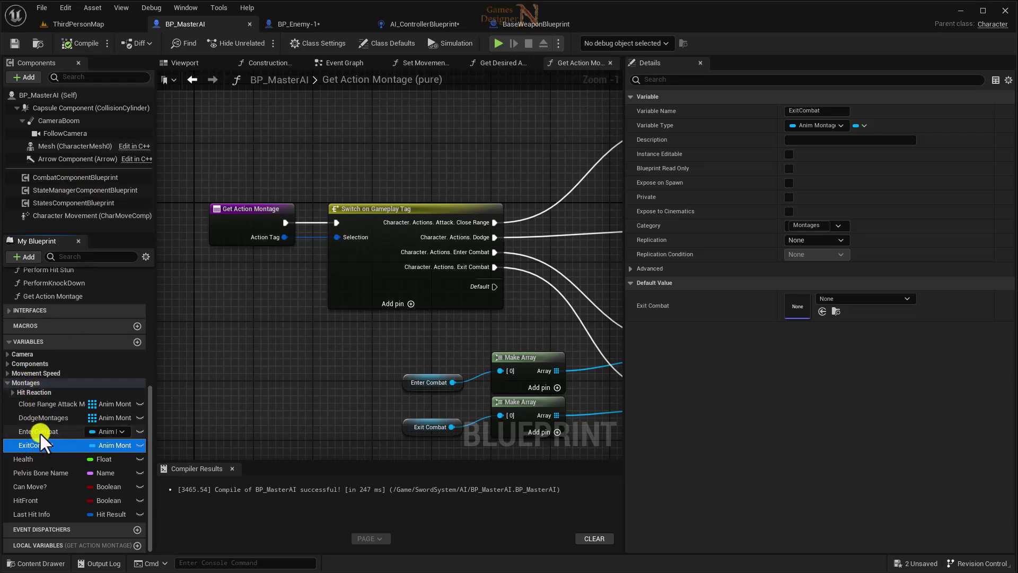
# Step: Set Close Range Attack Montage's category to 'Montages | Attacks'
pyautogui.click(37, 406)
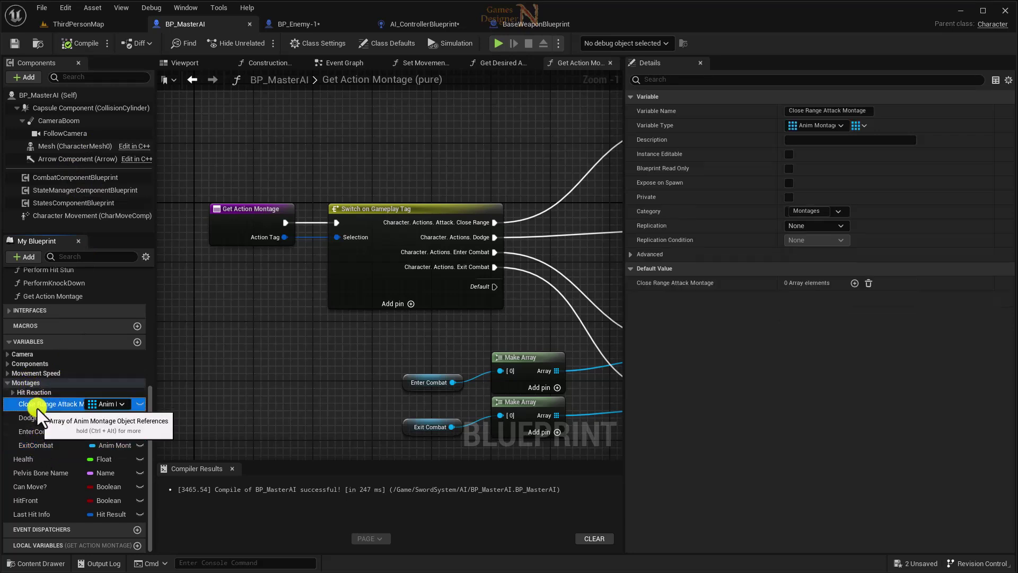
pyautogui.click(819, 210)
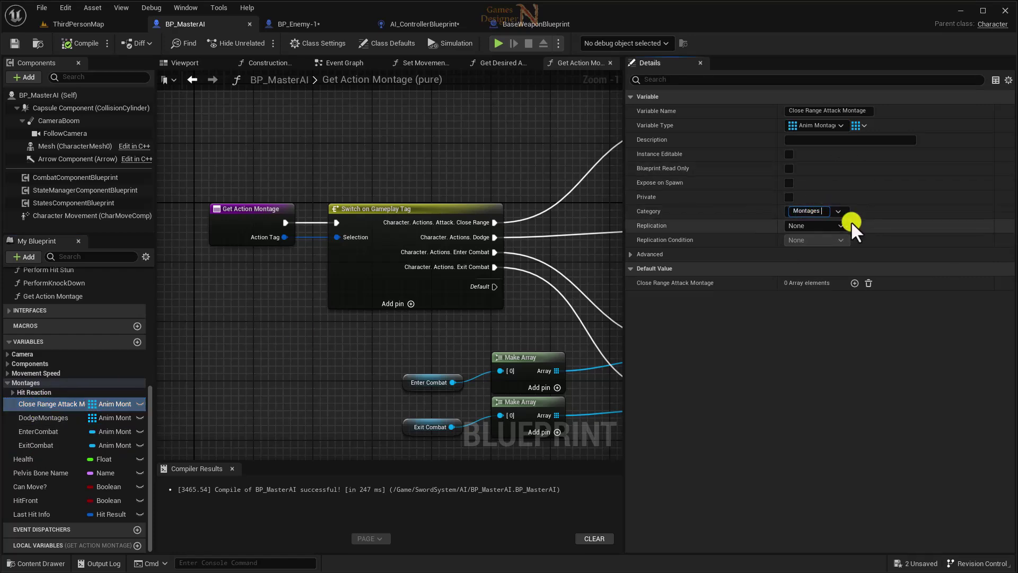
pyautogui.write('|')
pyautogui.press('Return')
# Step: File DodgeMontages, EnterCombat and ExitCombat under 'Montages | Actions'
pyautogui.click(37, 431)
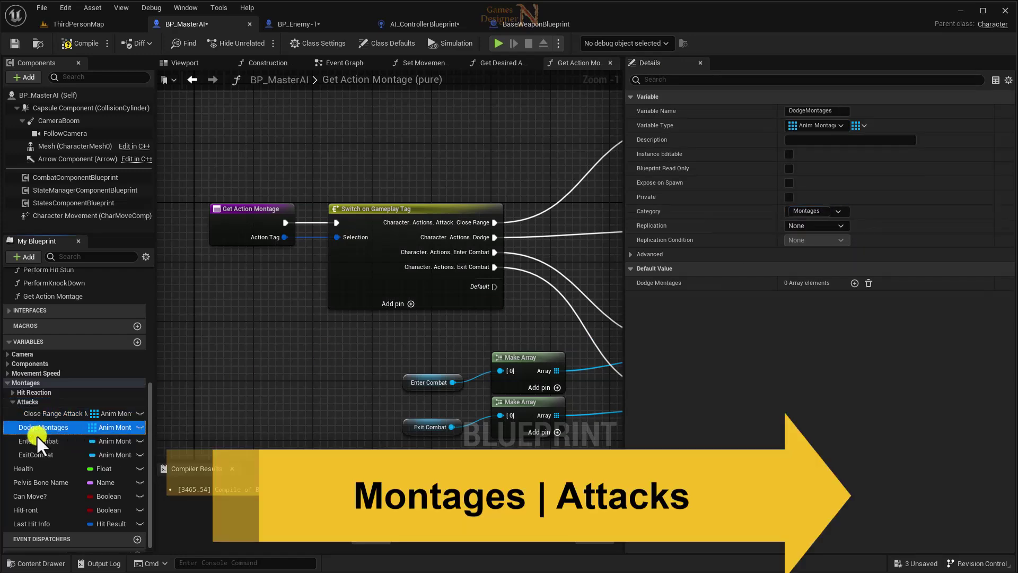
pyautogui.click(37, 441)
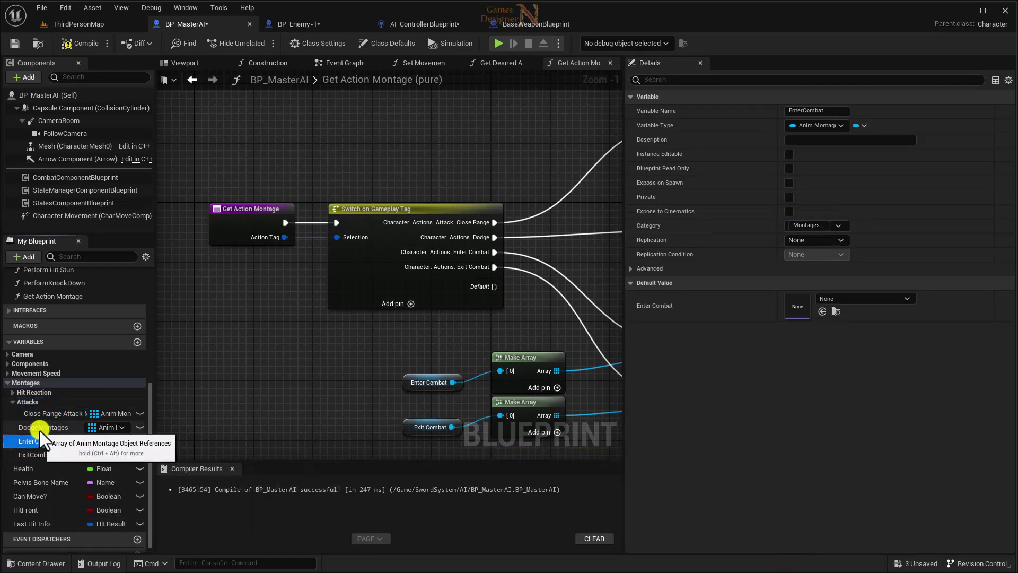
pyautogui.click(40, 430)
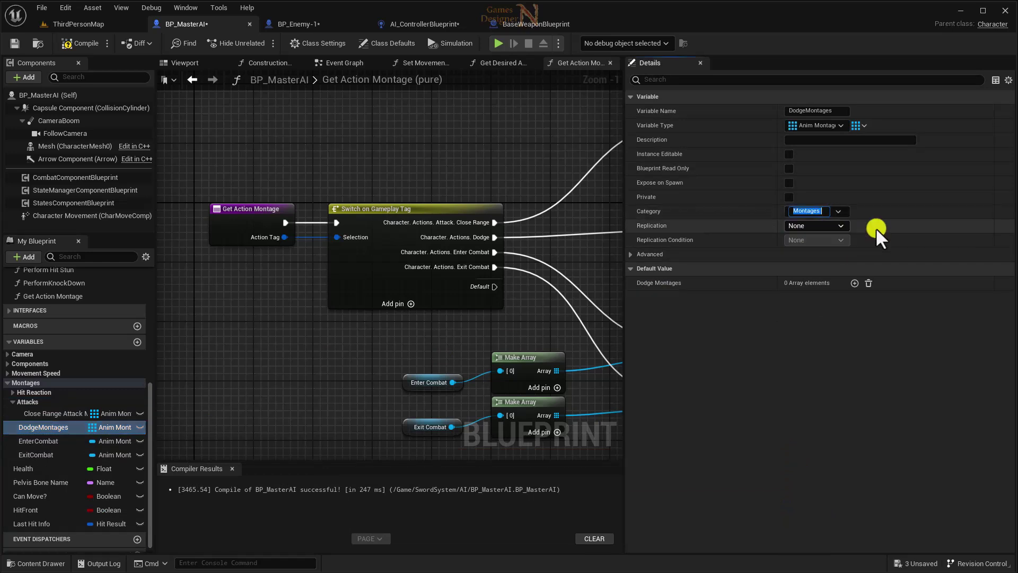
pyautogui.write(' |')
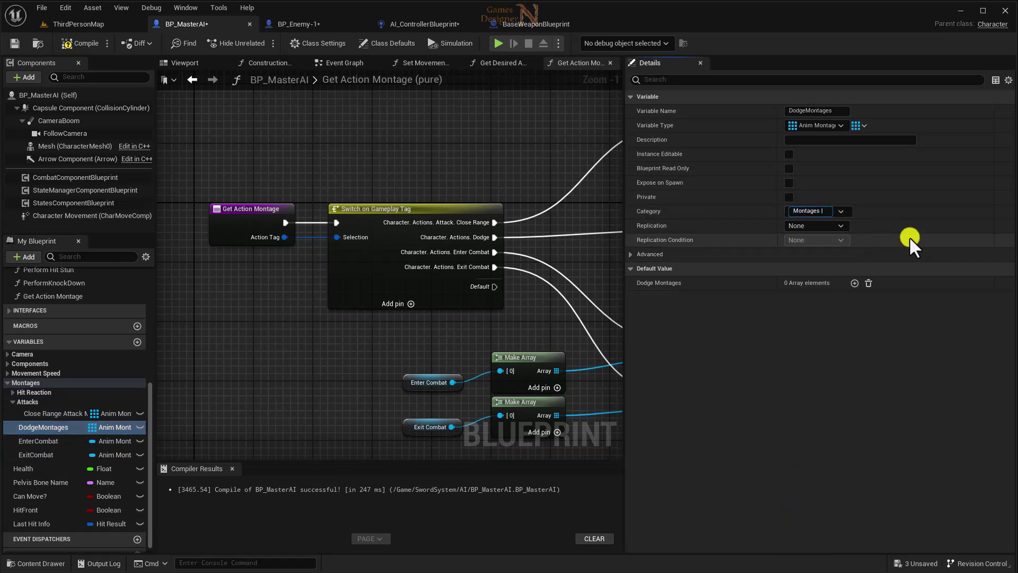
pyautogui.write(' Actions')
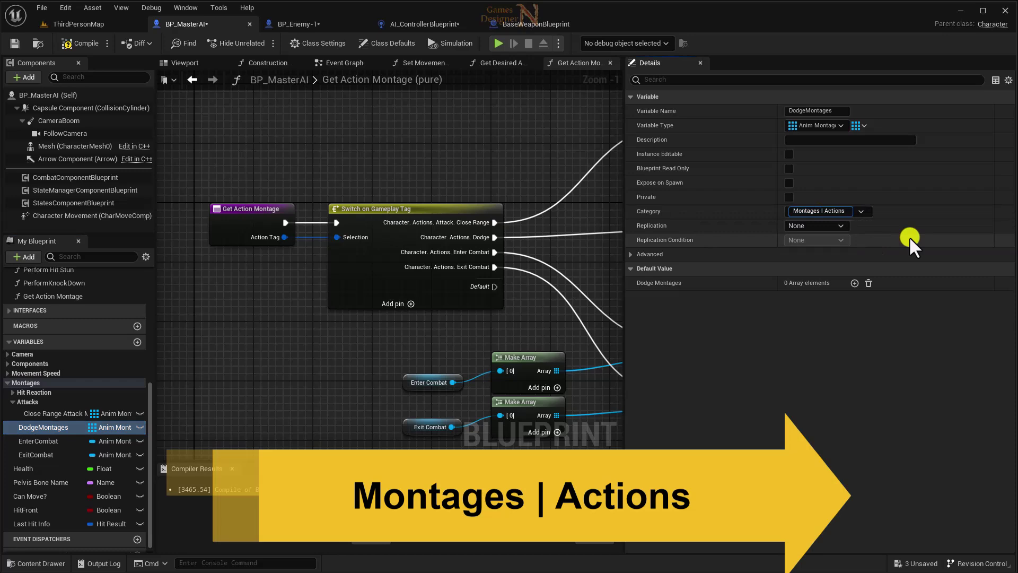
pyautogui.press('Return')
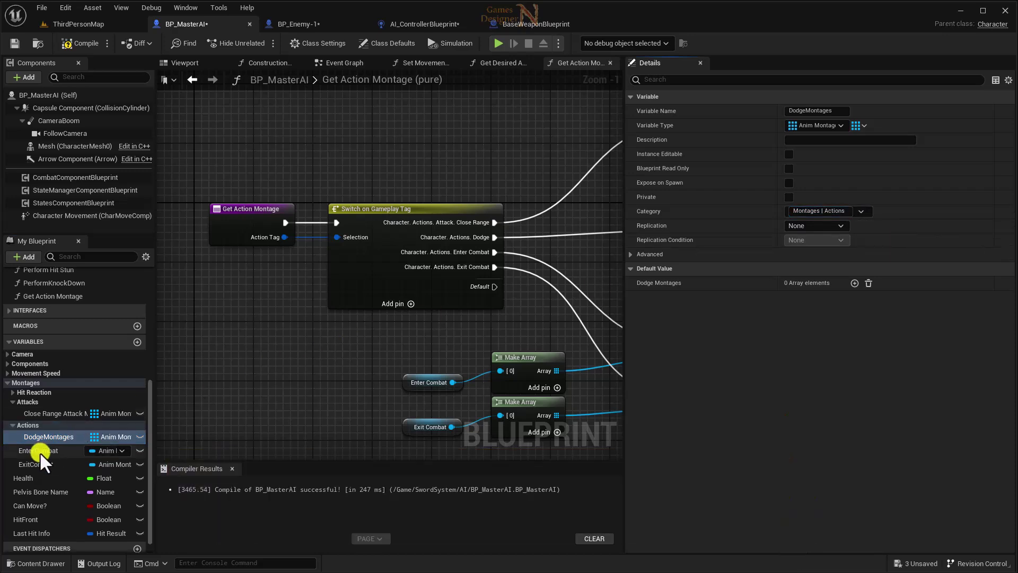
pyautogui.click(39, 450)
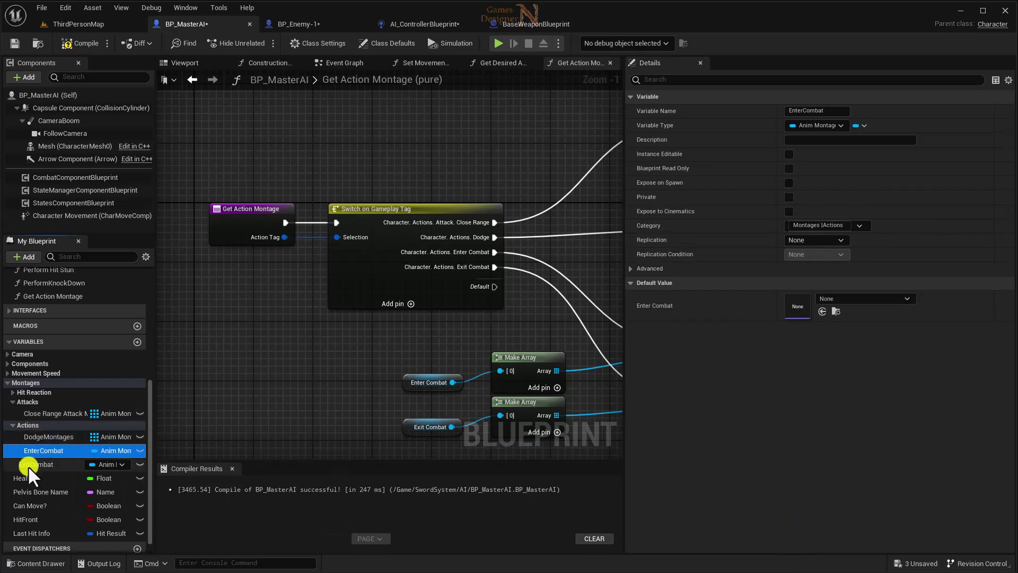
pyautogui.moveTo(27, 466); pyautogui.dragTo(36, 427)
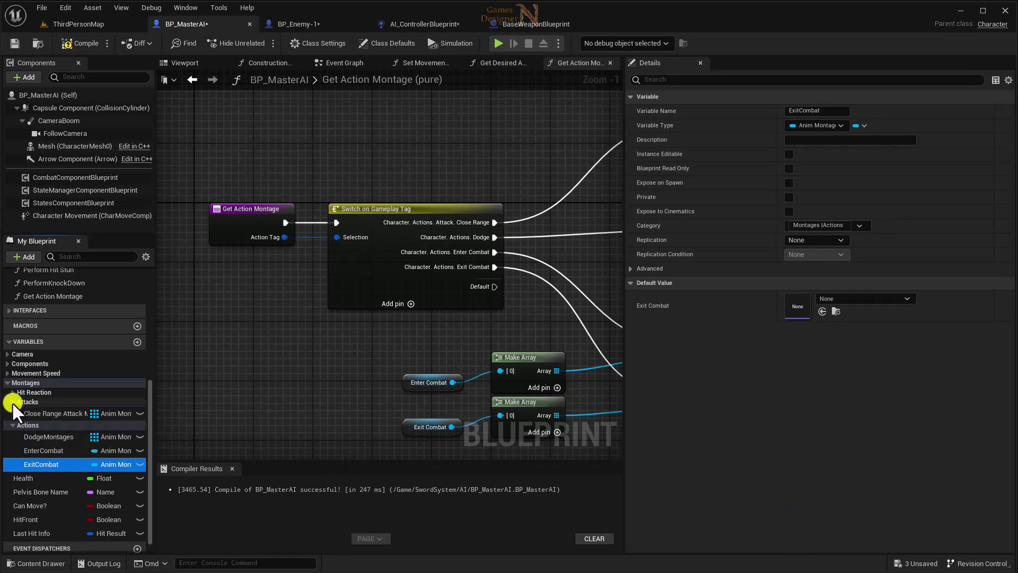
pyautogui.click(12, 402)
pyautogui.click(13, 412)
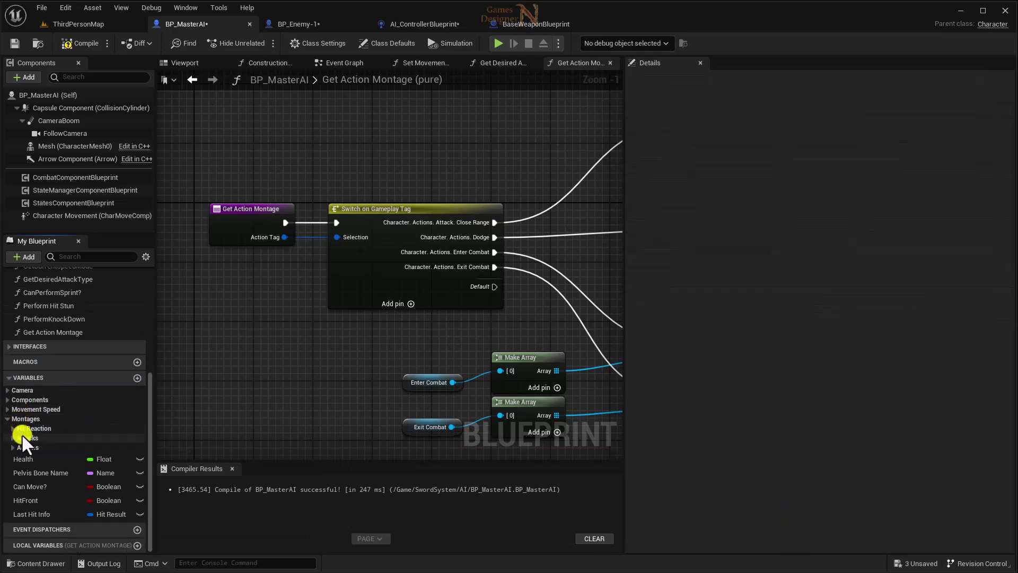
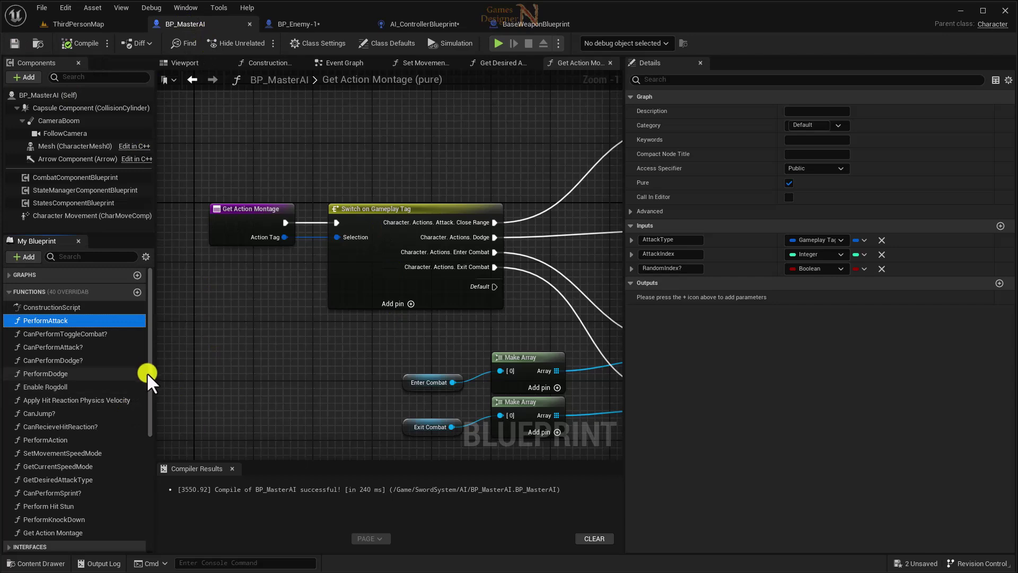
# Step: Open the Perform Attack function graph and frame its nodes with more room on screen
pyautogui.moveTo(151, 370)
pyautogui.mouseDown()
pyautogui.moveTo(154, 389)
pyautogui.moveTo(54, 309)
pyautogui.mouseUp()
pyautogui.doubleClick(54, 310)
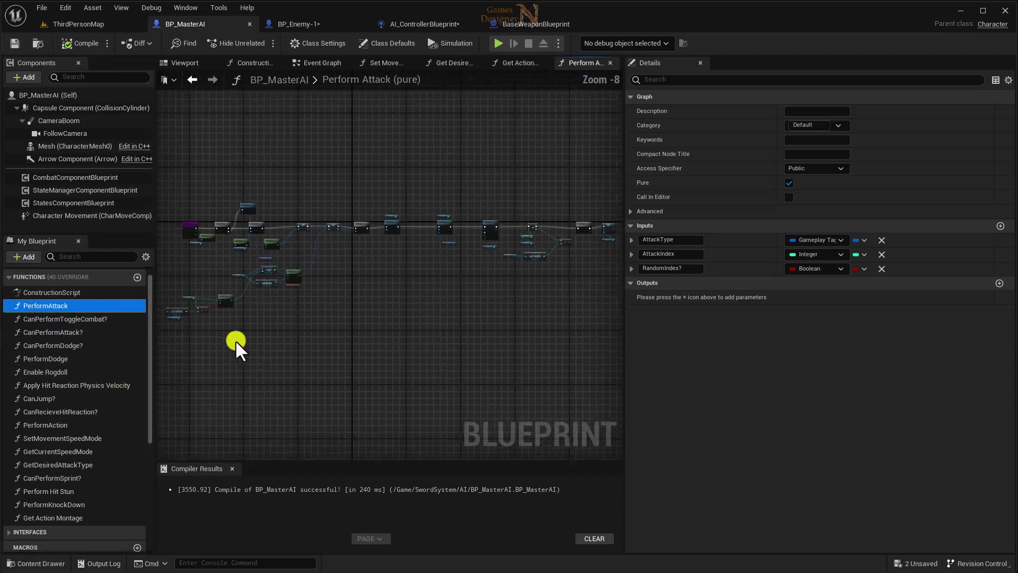
pyautogui.scroll(2, 260, 268)
pyautogui.scroll(2, 262, 256)
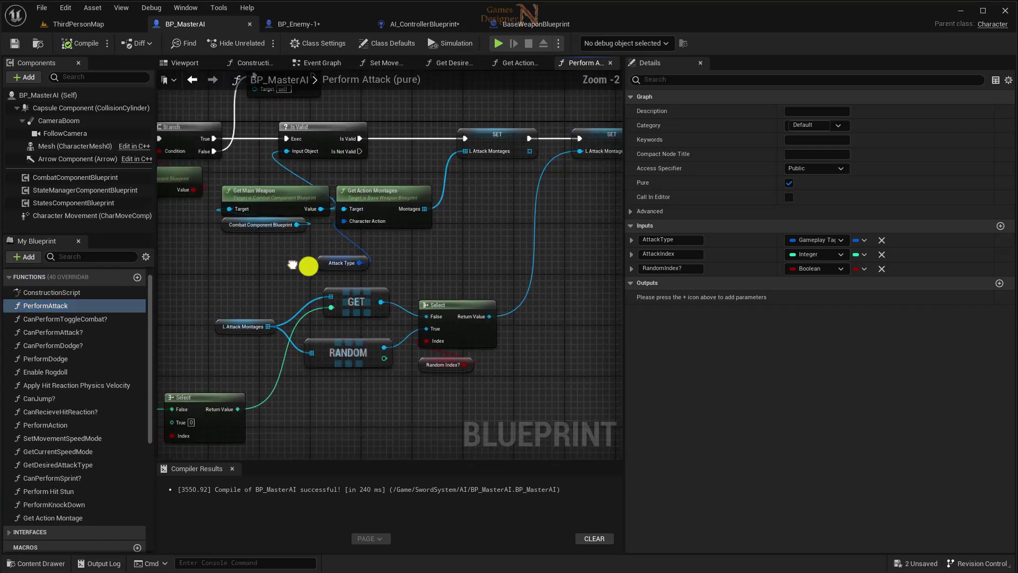
pyautogui.moveTo(302, 277)
pyautogui.mouseDown(button='right')
pyautogui.moveTo(425, 334)
pyautogui.moveTo(359, 323)
pyautogui.mouseUp(button='right')
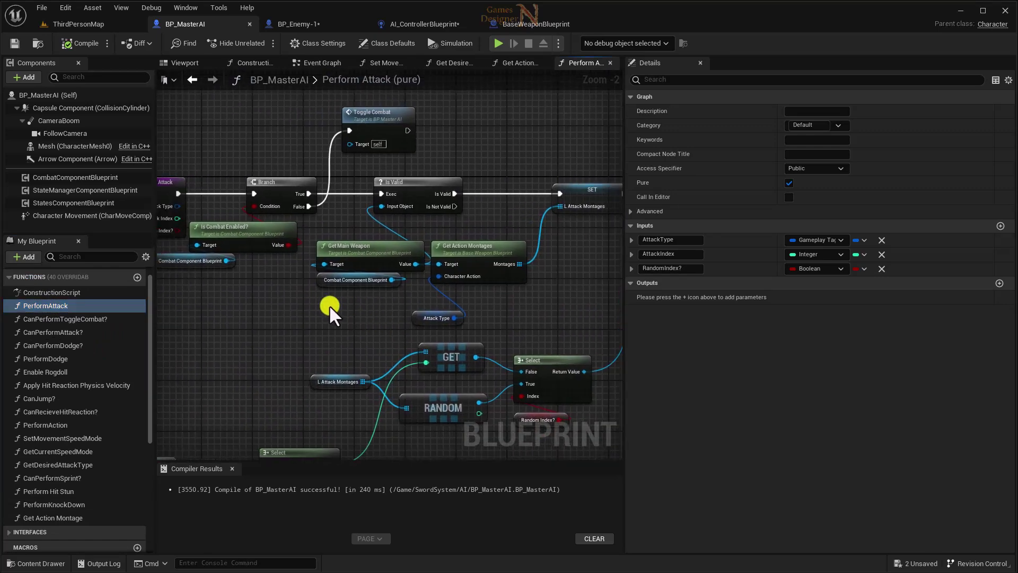
pyautogui.moveTo(625, 314); pyautogui.dragTo(901, 320)
pyautogui.moveTo(409, 310); pyautogui.dragTo(511, 322, button='right')
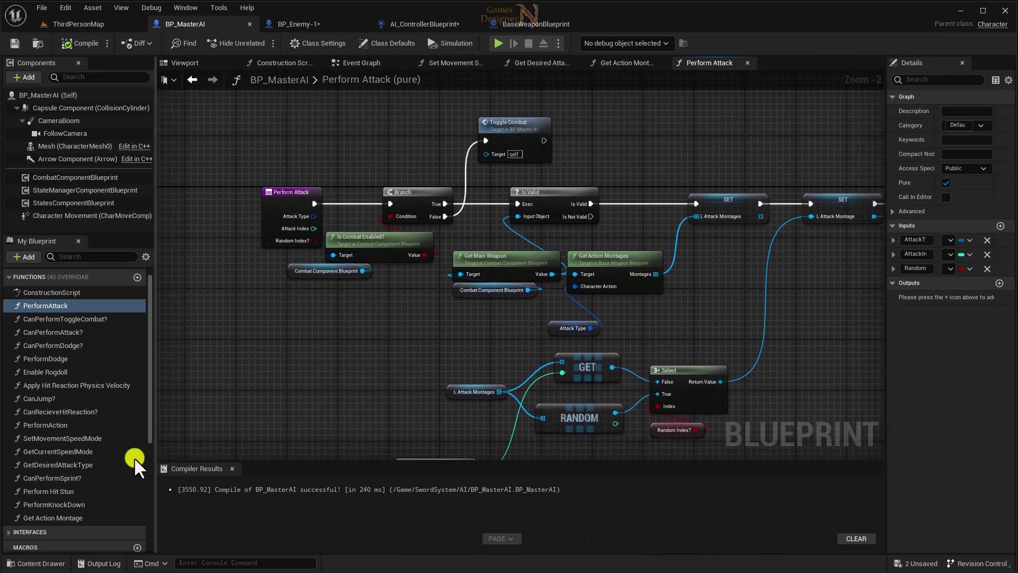
# Step: Add a Get Action Montage call and wire its Montages output into SET L Attack Montages
pyautogui.moveTo(45, 517); pyautogui.dragTo(386, 333)
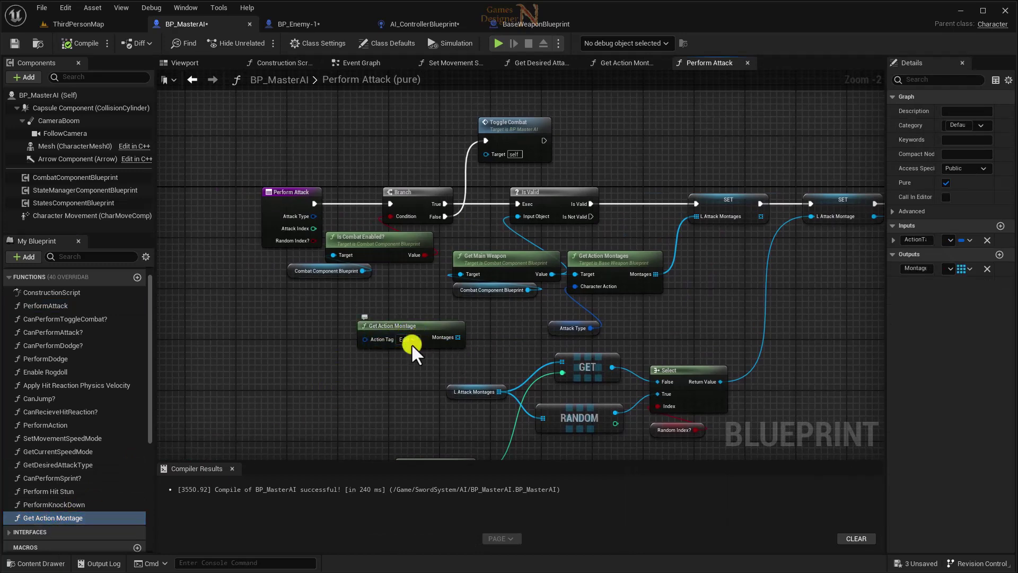
pyautogui.moveTo(458, 338); pyautogui.dragTo(694, 218)
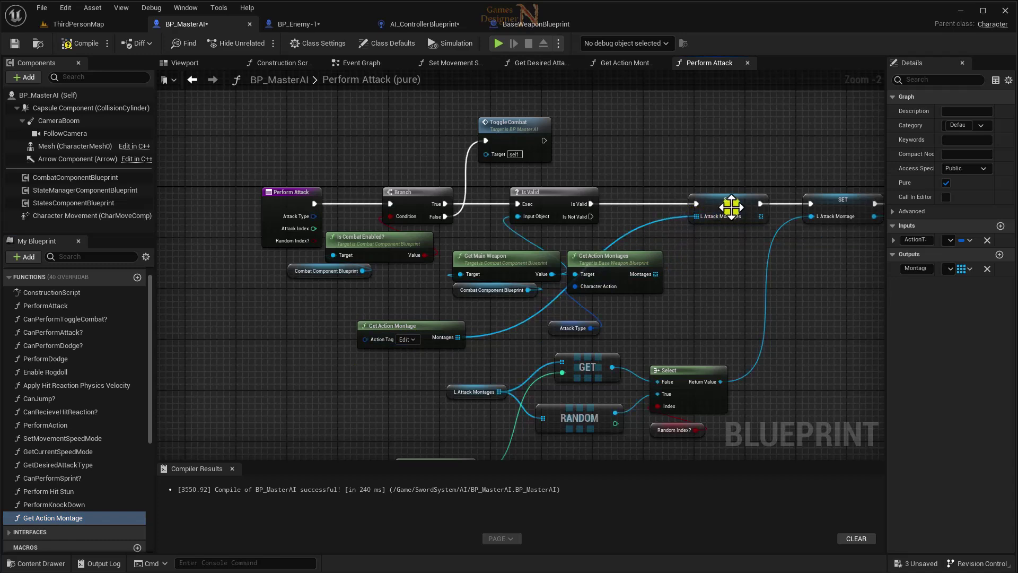
pyautogui.scroll(2, 694, 217)
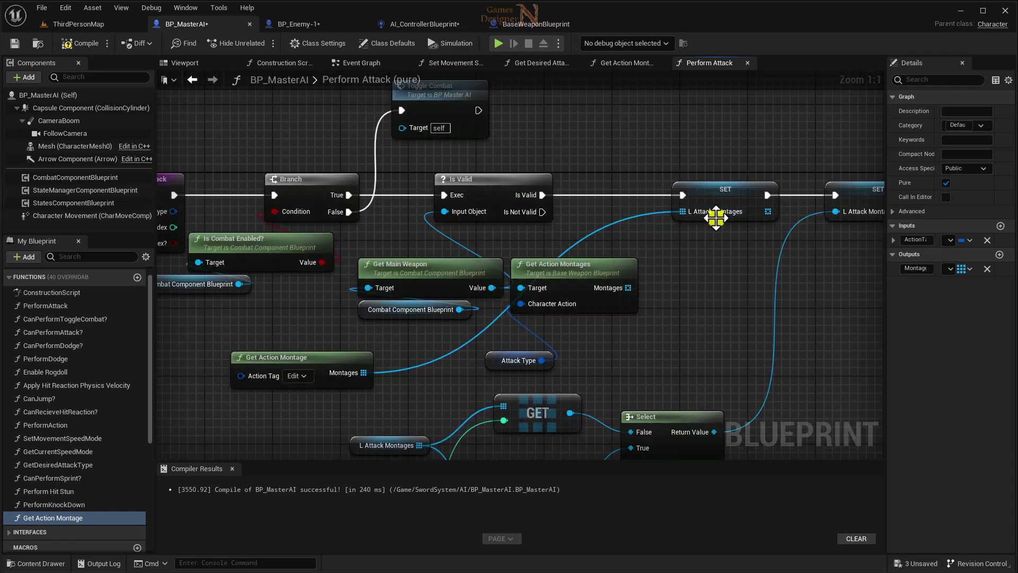
pyautogui.moveTo(659, 320); pyautogui.dragTo(708, 302, button='right')
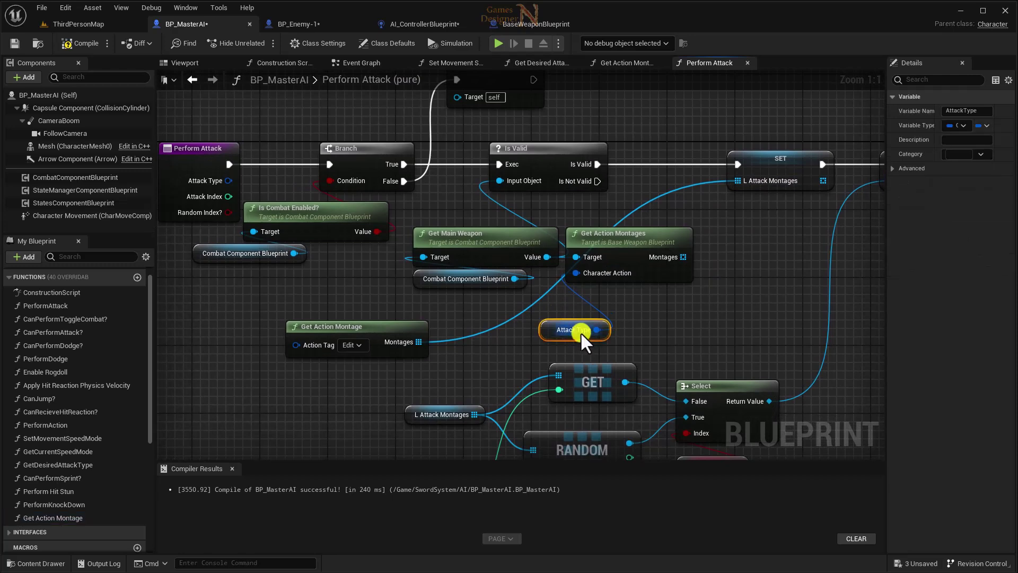
# Step: Wire Attack Type to Action Tag, delete the combat and weapon-check nodes, and run Perform Attack into SET
pyautogui.moveTo(580, 332)
pyautogui.mouseDown()
pyautogui.moveTo(260, 326)
pyautogui.moveTo(306, 345)
pyautogui.mouseUp()
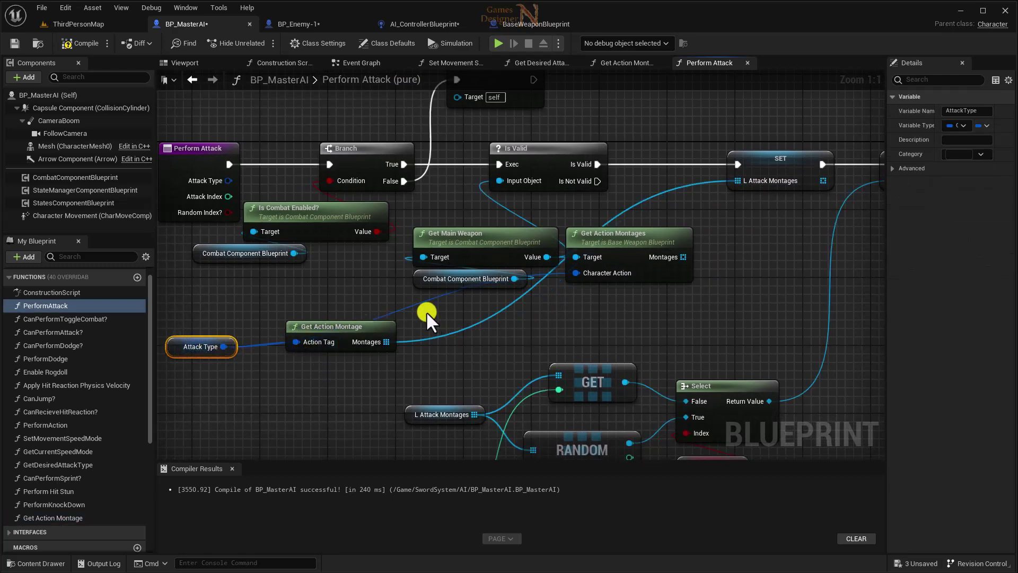
pyautogui.moveTo(704, 231); pyautogui.dragTo(717, 273, button='right')
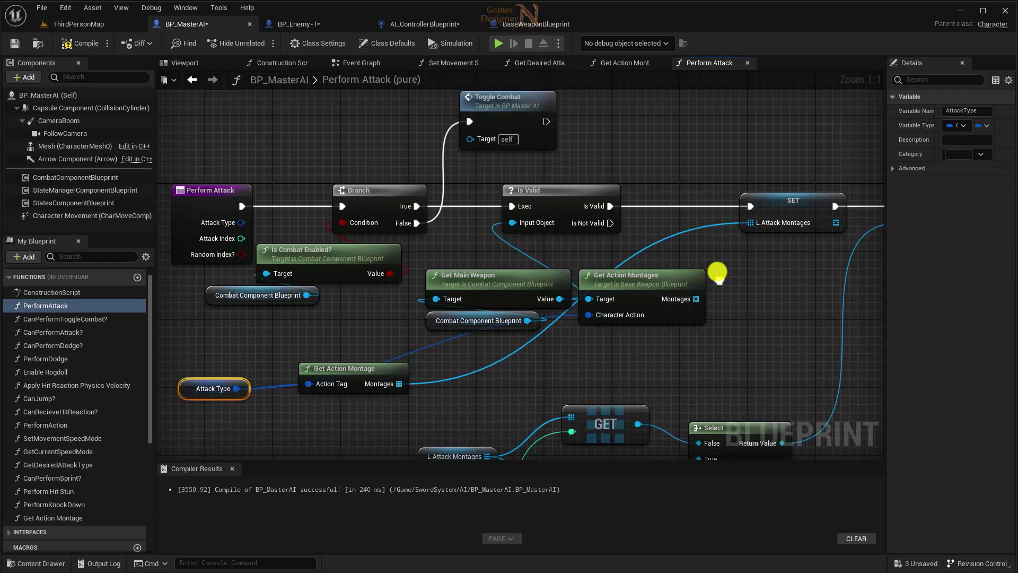
pyautogui.moveTo(375, 191); pyautogui.dragTo(618, 317)
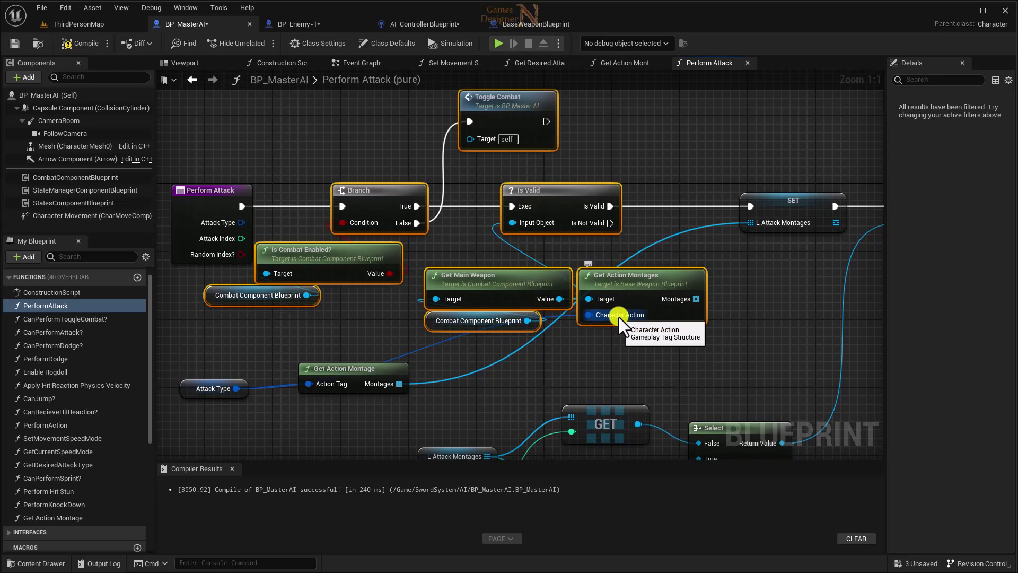
pyautogui.press('Delete')
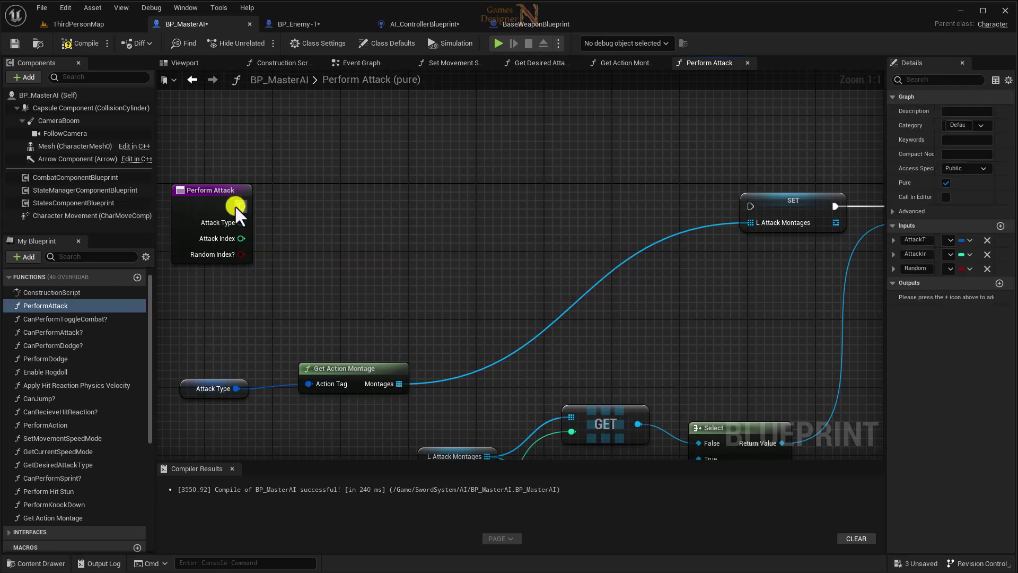
pyautogui.moveTo(236, 207); pyautogui.dragTo(750, 206)
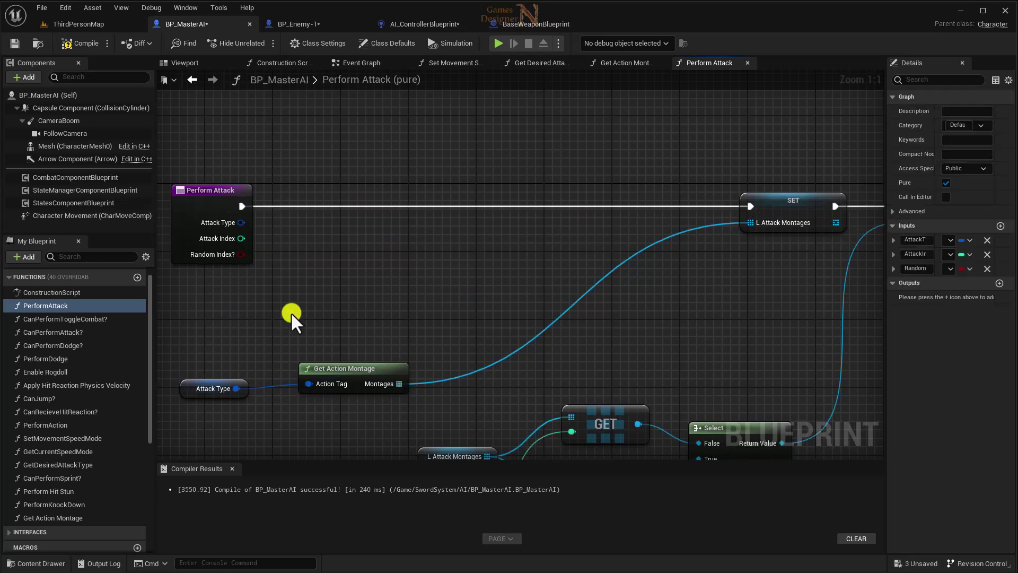
# Step: Move the montage nodes up beside the Perform Attack entry
pyautogui.moveTo(342, 368); pyautogui.dragTo(364, 248)
pyautogui.moveTo(212, 388); pyautogui.dragTo(371, 276)
pyautogui.moveTo(793, 200); pyautogui.dragTo(376, 201)
pyautogui.moveTo(368, 240); pyautogui.dragTo(48, 53, button='right')
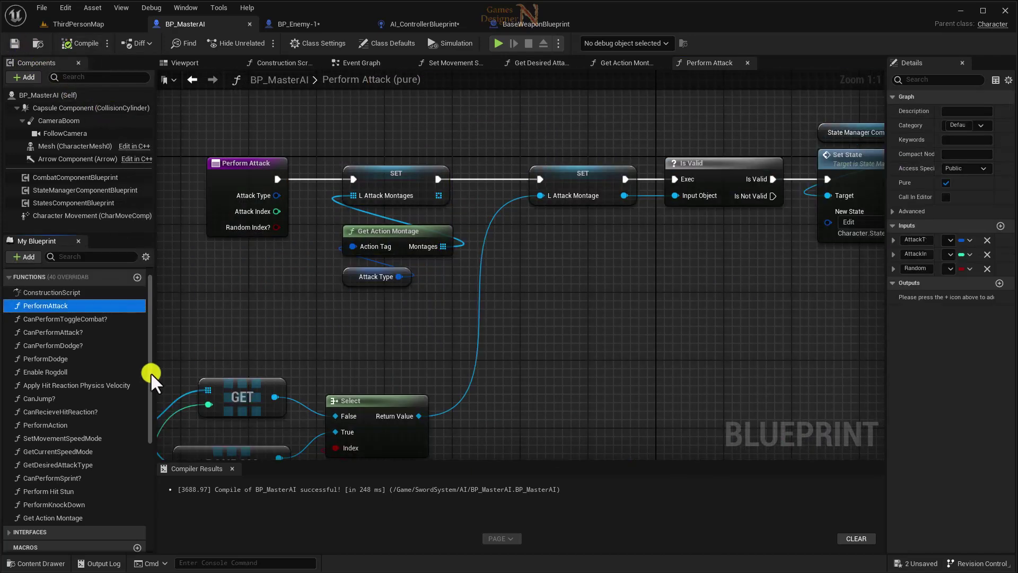
pyautogui.scroll(2, 153, 369)
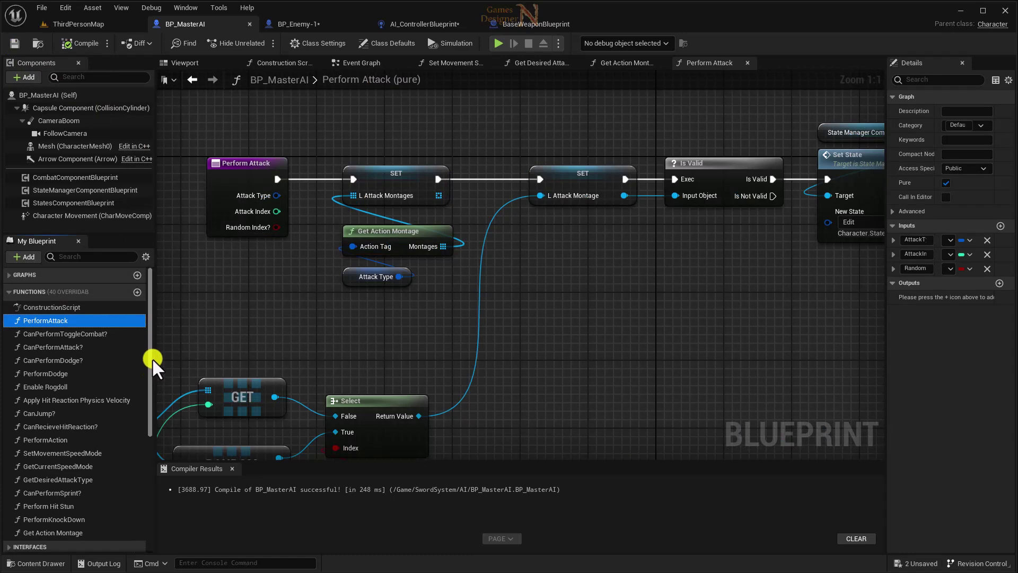
pyautogui.scroll(-2, 153, 369)
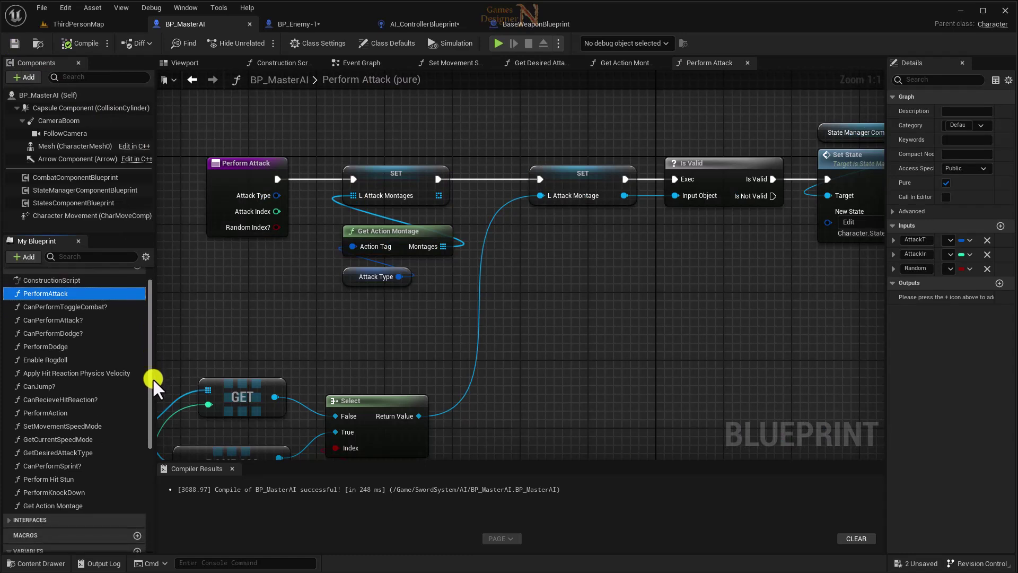
# Step: In Perform Action, add Get Action Montage and connect Character Action to its Action Tag input
pyautogui.doubleClick(48, 413)
pyautogui.scroll(1, 381, 319)
pyautogui.scroll(3, 359, 313)
pyautogui.moveTo(359, 314); pyautogui.dragTo(568, 393, button='right')
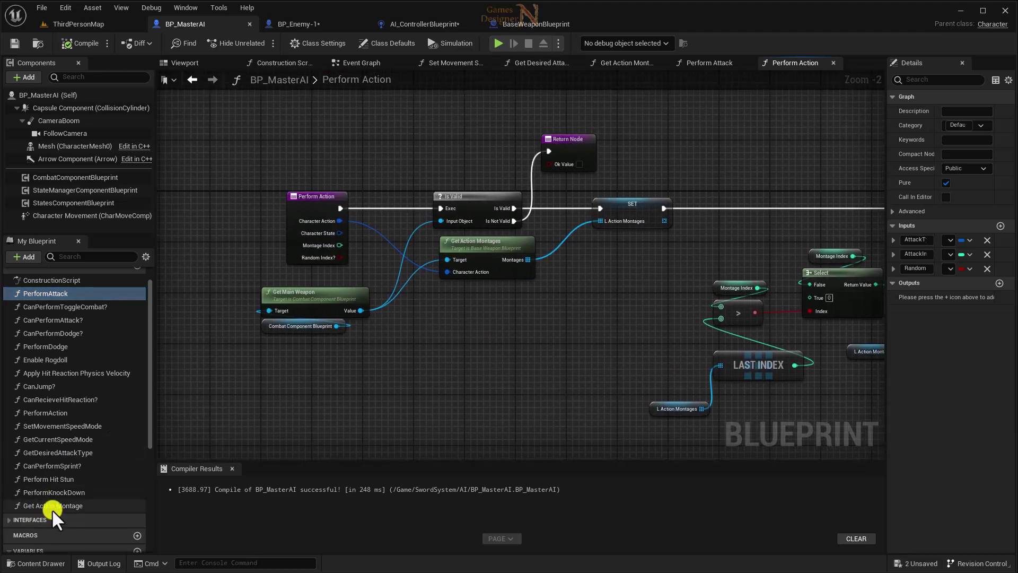
pyautogui.moveTo(49, 506)
pyautogui.mouseDown()
pyautogui.moveTo(416, 337)
pyautogui.moveTo(416, 323)
pyautogui.mouseUp()
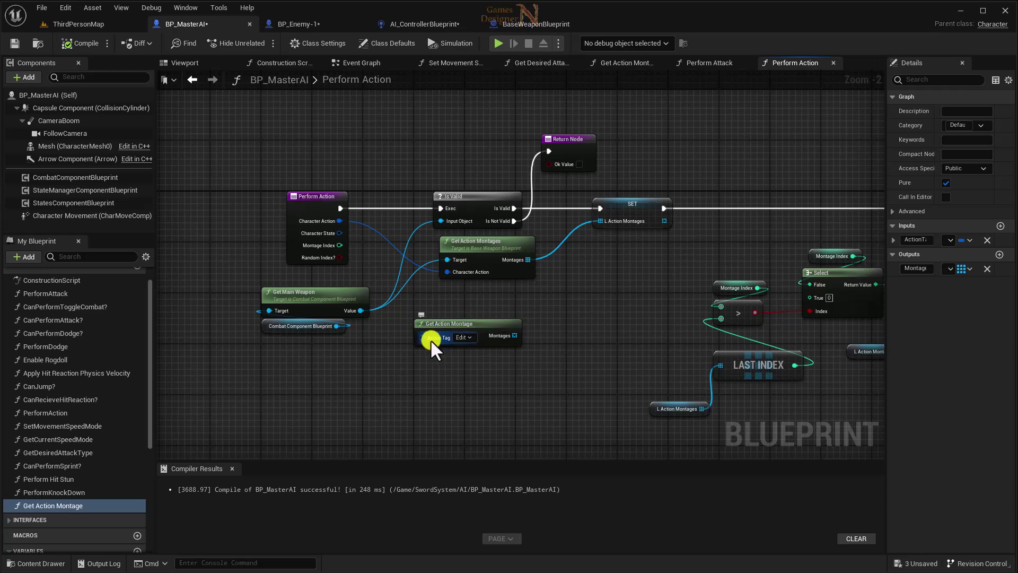
pyautogui.moveTo(339, 220)
pyautogui.mouseDown()
pyautogui.moveTo(434, 345)
pyautogui.moveTo(601, 222)
pyautogui.mouseUp()
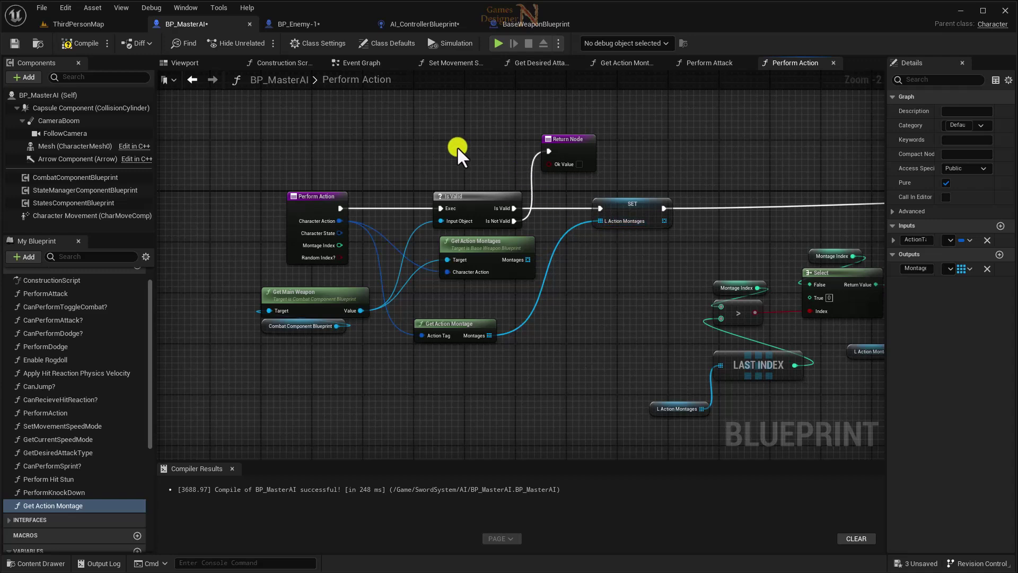
# Step: Delete Is Valid, Return Node and weapon lookup nodes, then run Perform Action directly into SET
pyautogui.moveTo(543, 262); pyautogui.dragTo(546, 257)
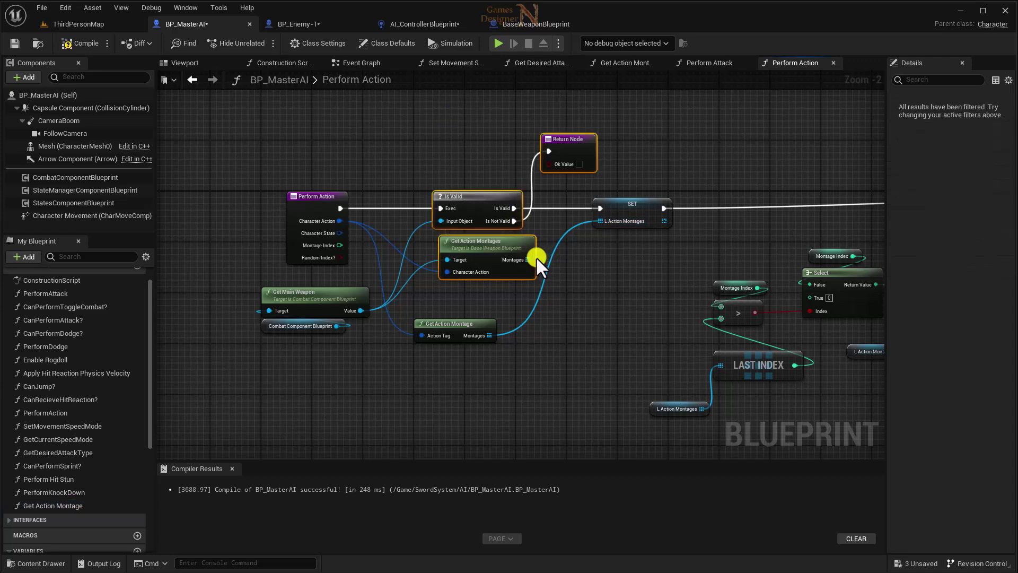
pyautogui.press('Delete')
pyautogui.moveTo(279, 366); pyautogui.dragTo(348, 307)
pyautogui.press('Delete')
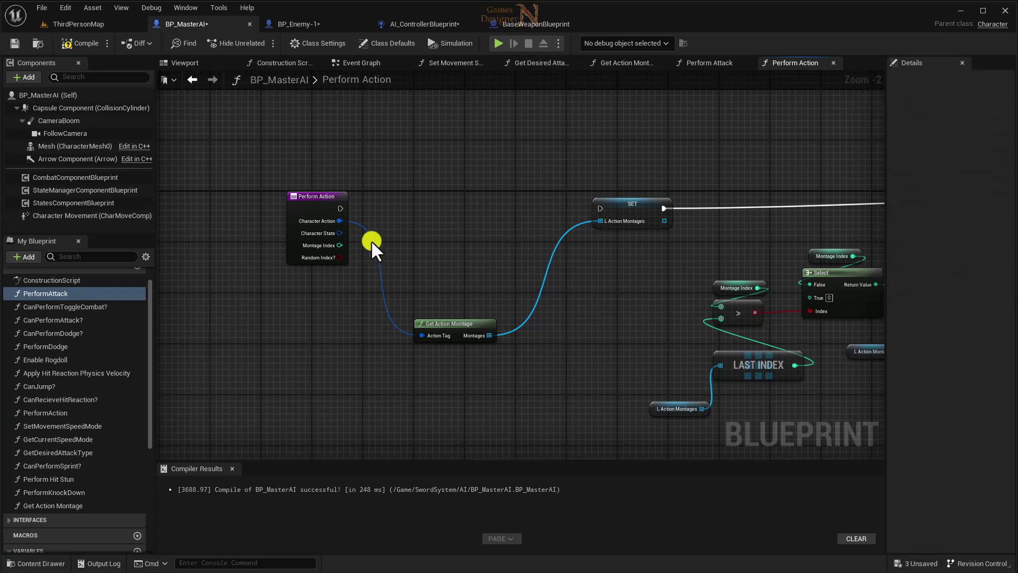
pyautogui.moveTo(342, 208); pyautogui.dragTo(600, 208)
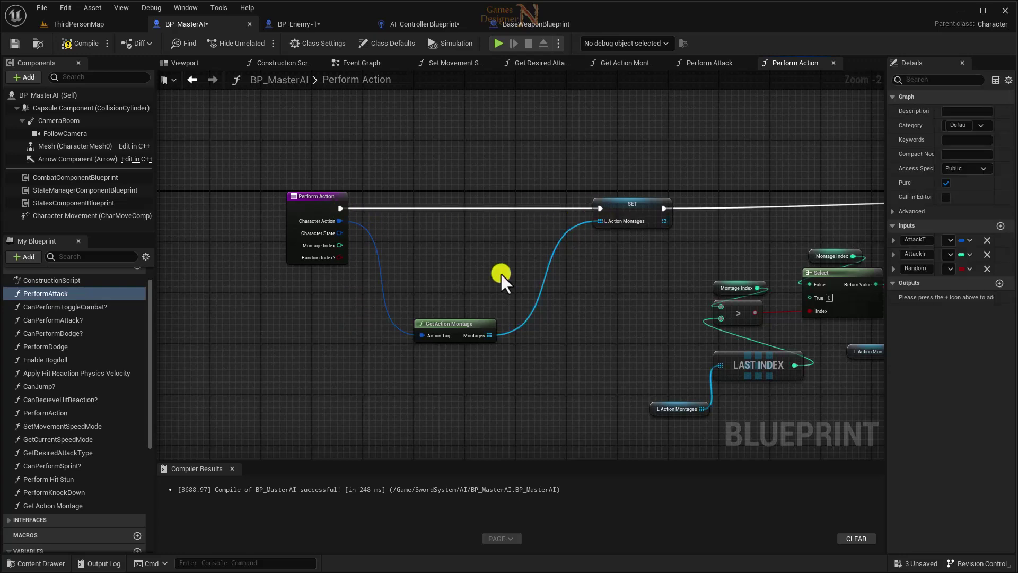
pyautogui.moveTo(447, 325); pyautogui.dragTo(435, 258)
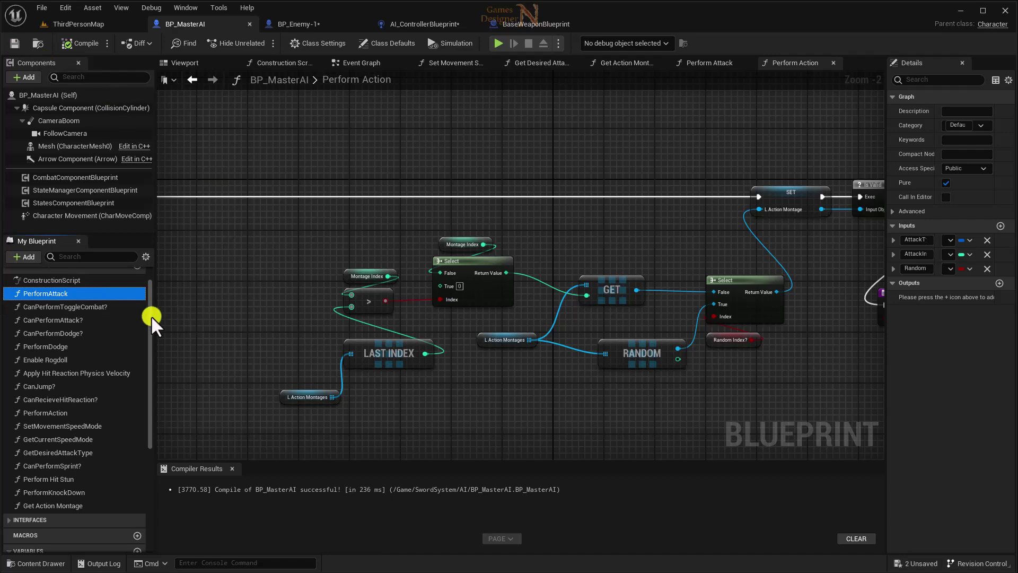
# Step: Delete the PerformDodge function, then compile and save BP_MasterAI
pyautogui.doubleClick(49, 347)
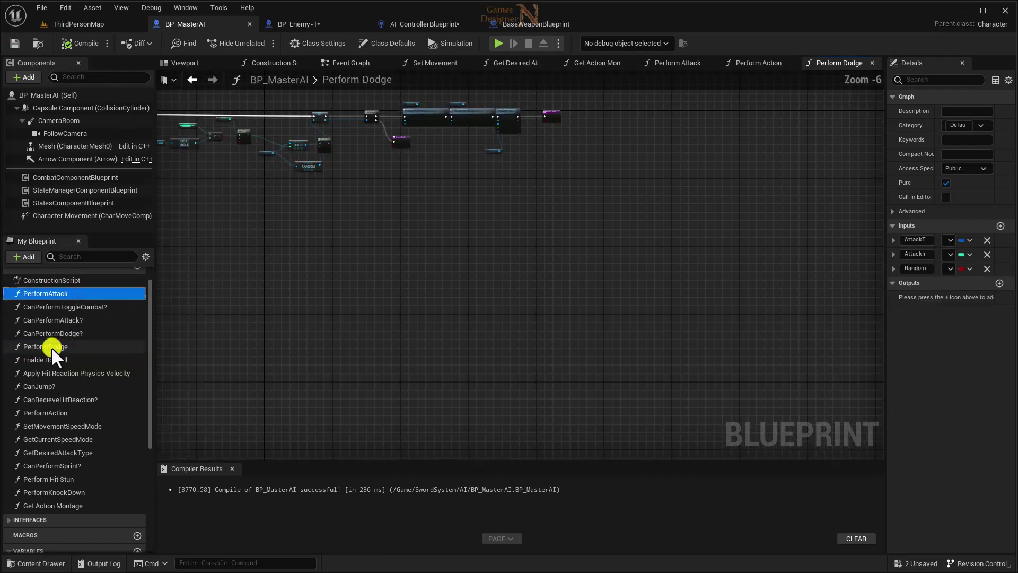
pyautogui.scroll(4, 378, 352)
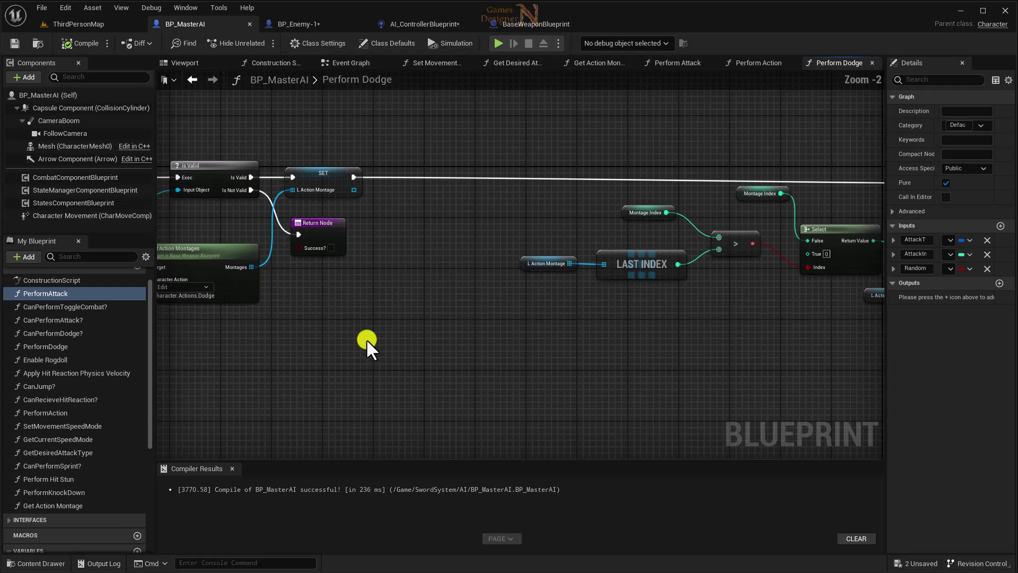
pyautogui.moveTo(484, 352); pyautogui.dragTo(852, 359, button='right')
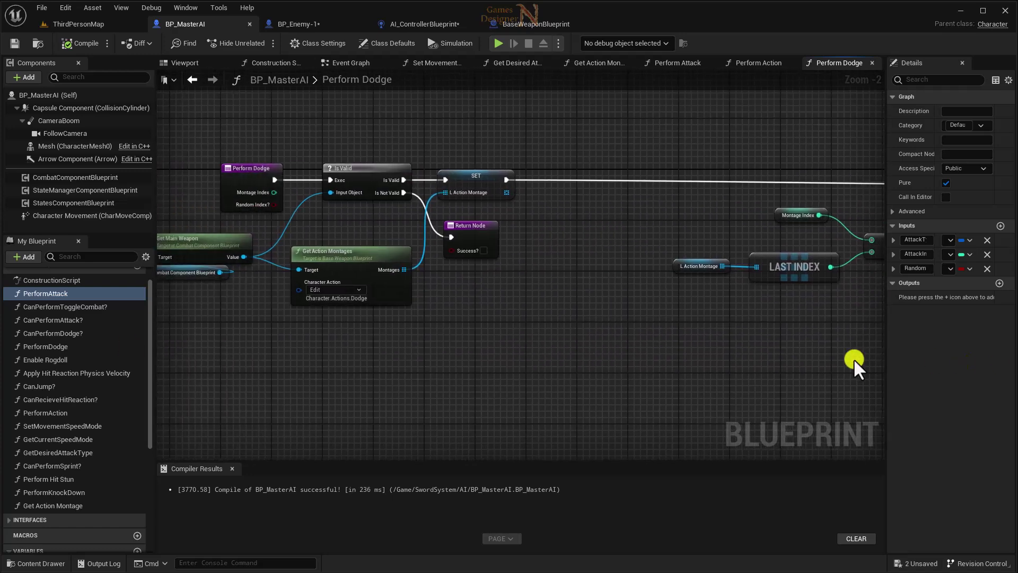
pyautogui.moveTo(690, 364)
pyautogui.mouseDown(button='right')
pyautogui.moveTo(227, 352)
pyautogui.moveTo(711, 345)
pyautogui.mouseUp(button='right')
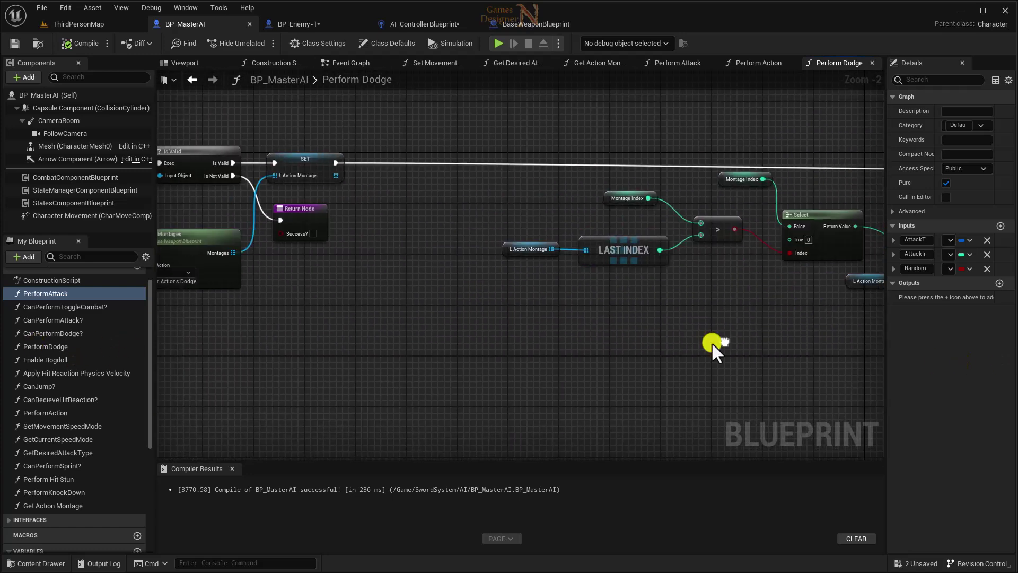
pyautogui.click(68, 347)
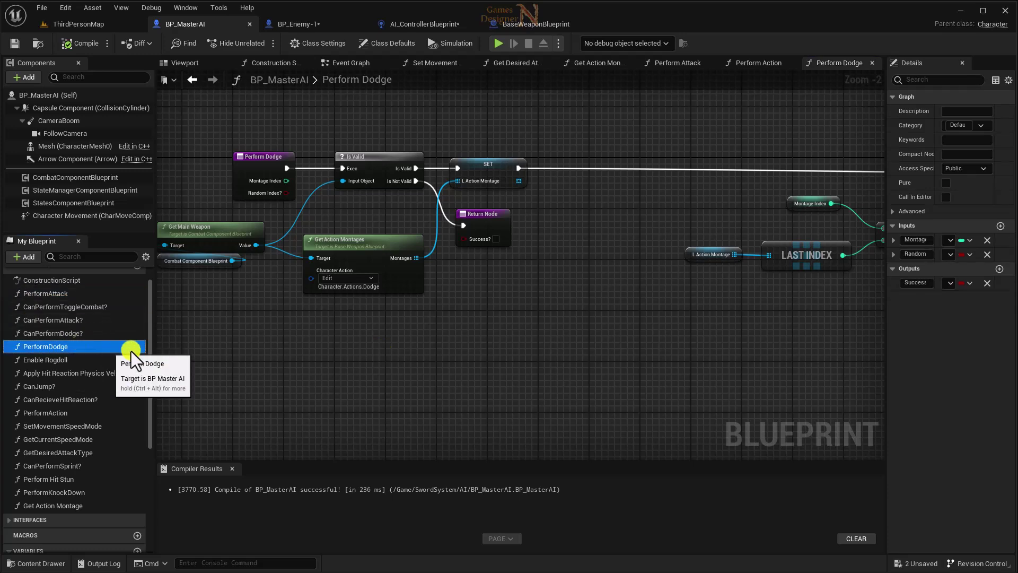
pyautogui.press('Delete')
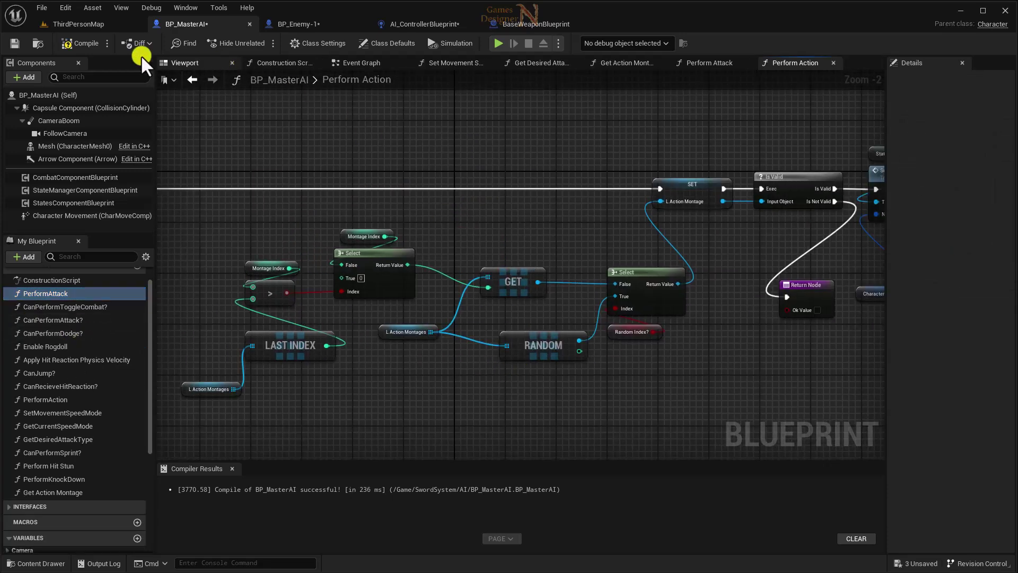
pyautogui.click(63, 45)
pyautogui.click(17, 44)
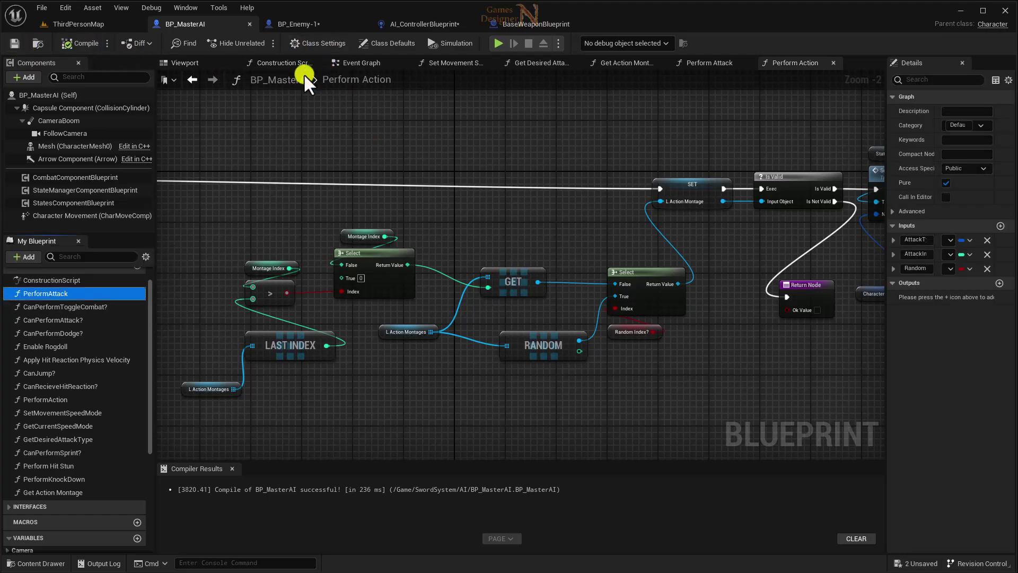
# Step: Look over BP_MasterAI's Event Graph comment groups: Dodge, the magenta damage group and Hit Effects
pyautogui.click(366, 63)
pyautogui.scroll(5, 566, 366)
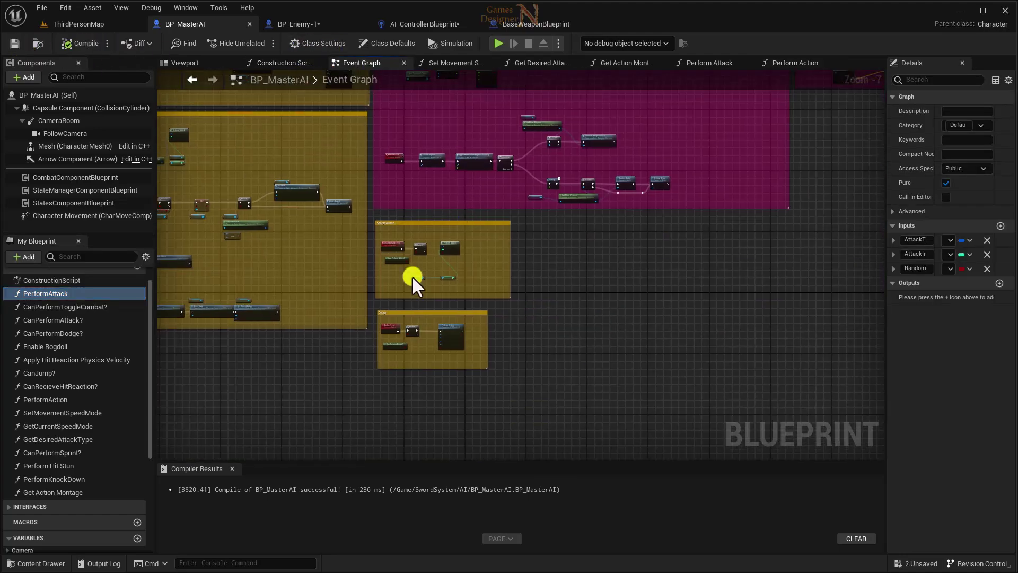
pyautogui.moveTo(235, 145)
pyautogui.mouseDown()
pyautogui.moveTo(521, 366)
pyautogui.moveTo(655, 400)
pyautogui.mouseUp()
pyautogui.moveTo(508, 325)
pyautogui.mouseDown(button='right')
pyautogui.moveTo(801, 357)
pyautogui.moveTo(693, 341)
pyautogui.mouseUp(button='right')
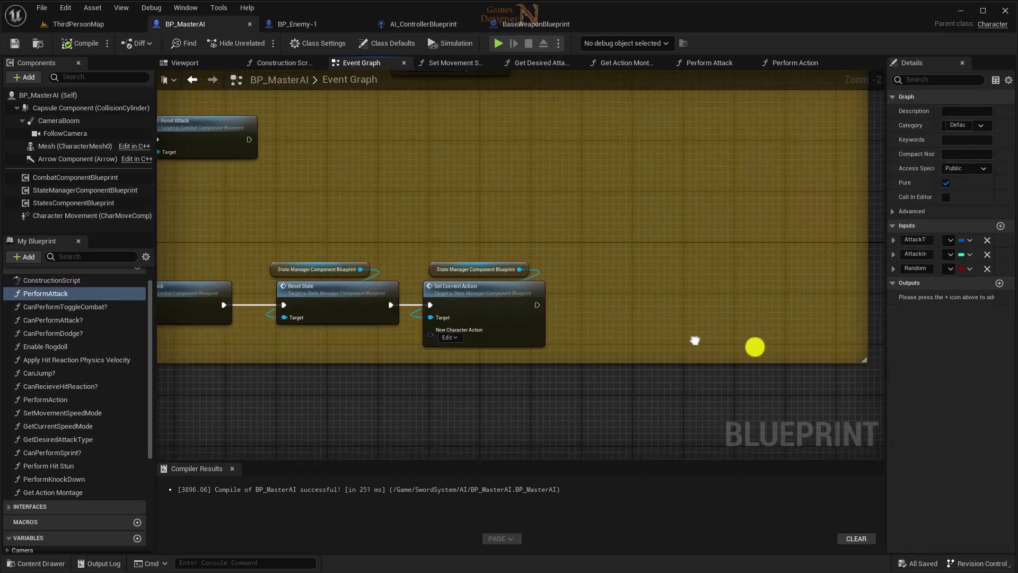
pyautogui.scroll(-3, 689, 263)
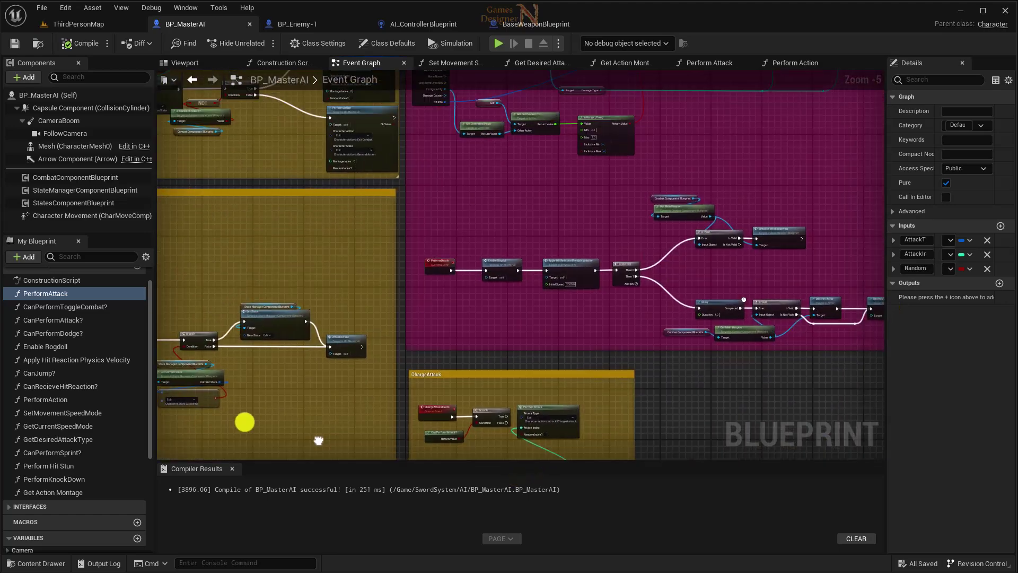
pyautogui.moveTo(680, 313); pyautogui.dragTo(572, 220, button='right')
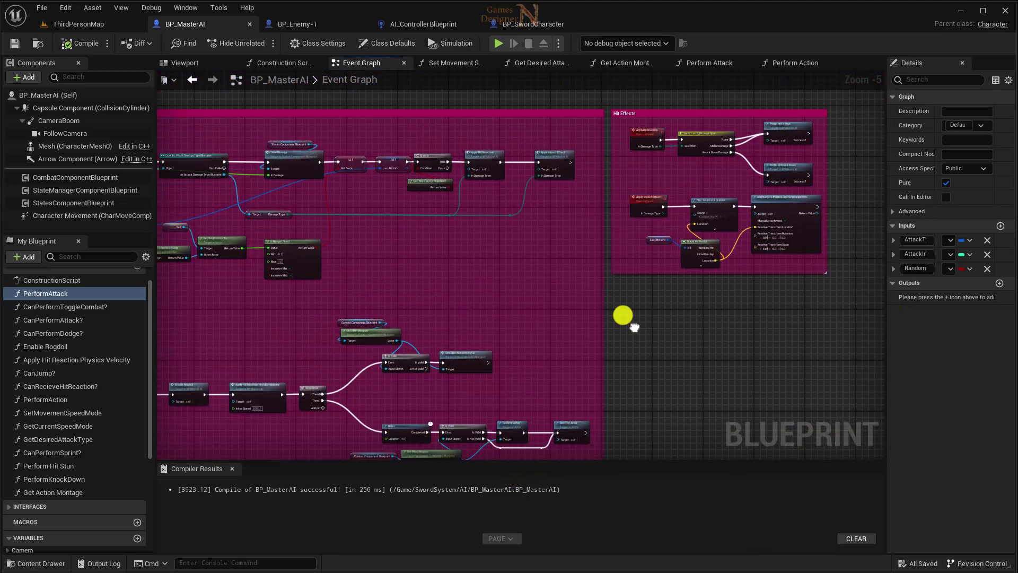
pyautogui.moveTo(568, 270); pyautogui.dragTo(616, 339, button='right')
# Step: In BP_SwordCharacter, select all the BeginPlay nodes in the MainNode comment, including Initialize Stats
pyautogui.click(503, 28)
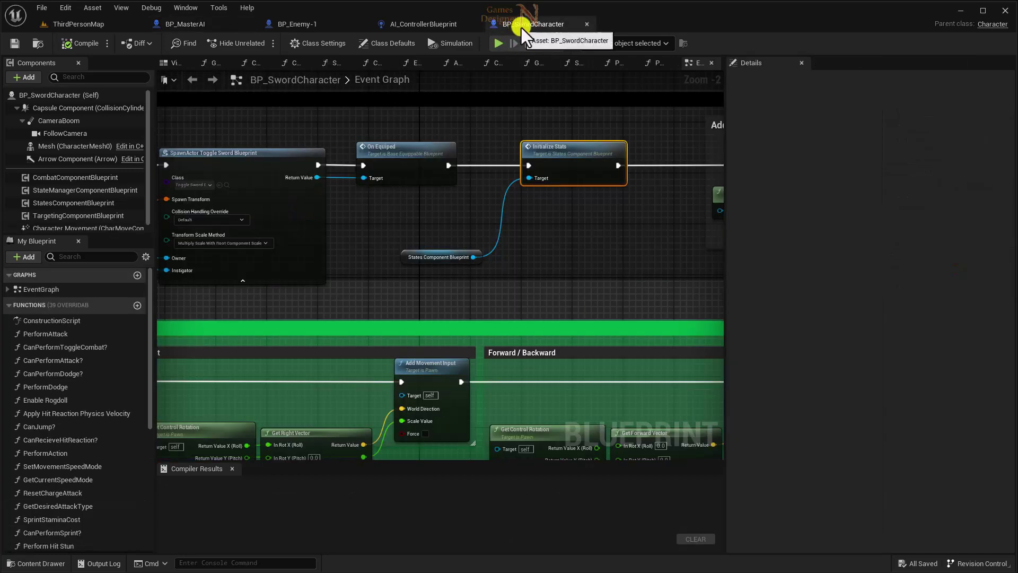
pyautogui.scroll(2, 557, 263)
pyautogui.moveTo(559, 261); pyautogui.dragTo(585, 281, button='right')
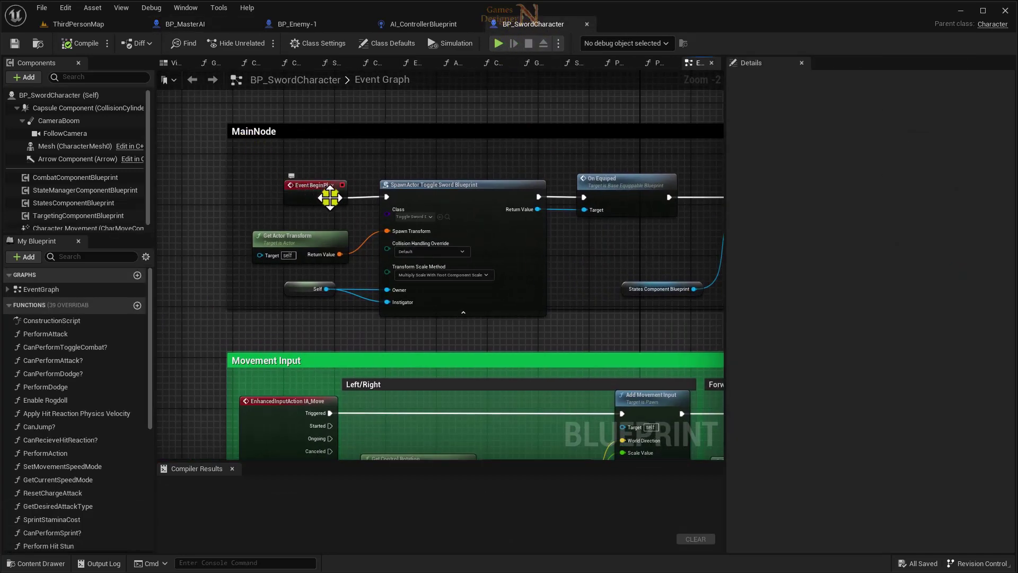
pyautogui.moveTo(330, 197)
pyautogui.mouseDown(button='right')
pyautogui.moveTo(323, 288)
pyautogui.moveTo(411, 313)
pyautogui.mouseUp(button='right')
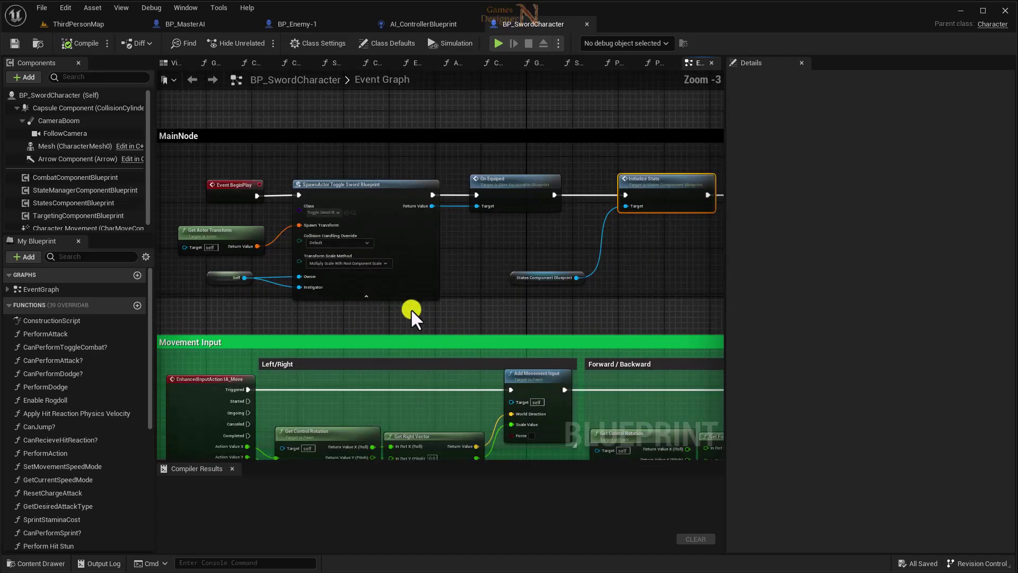
pyautogui.scroll(-1, 421, 302)
pyautogui.moveTo(217, 163); pyautogui.dragTo(424, 42)
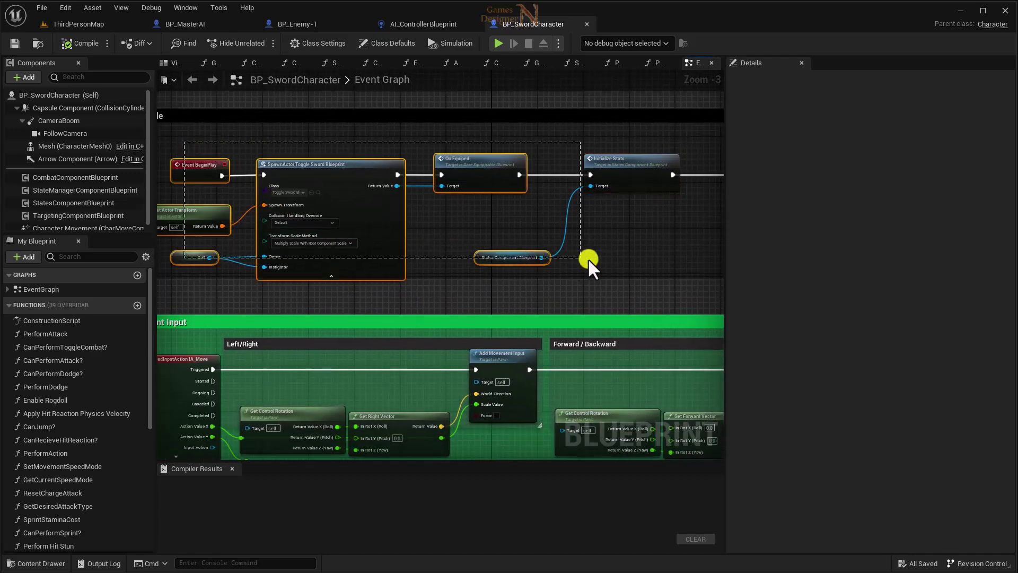
# Step: Paste the BeginPlay nodes into BP_MasterAI above the Damage comment, compile, save, and return to ThirdPersonMap
pyautogui.click(196, 25)
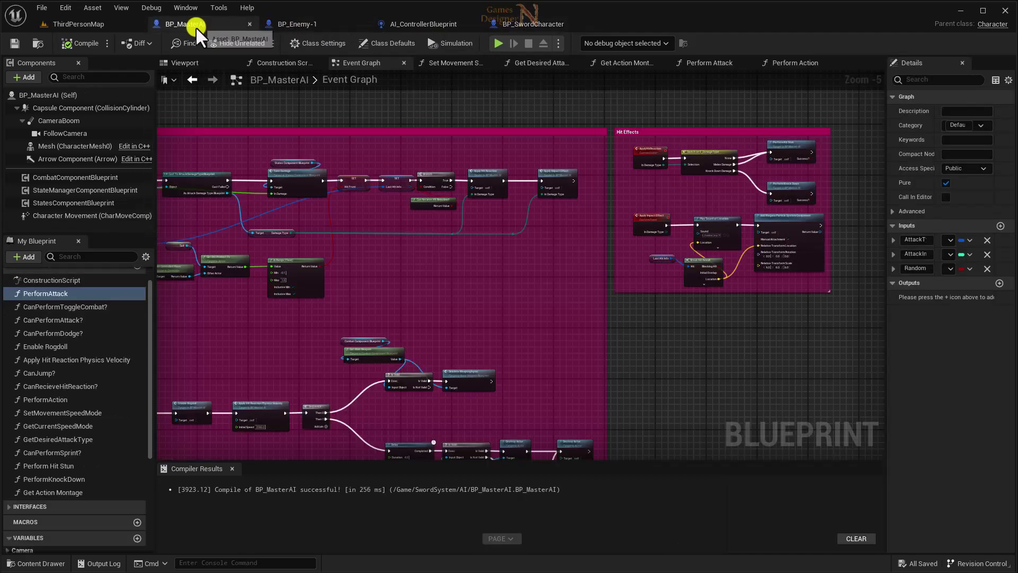
pyautogui.moveTo(440, 229); pyautogui.dragTo(387, 273, button='right')
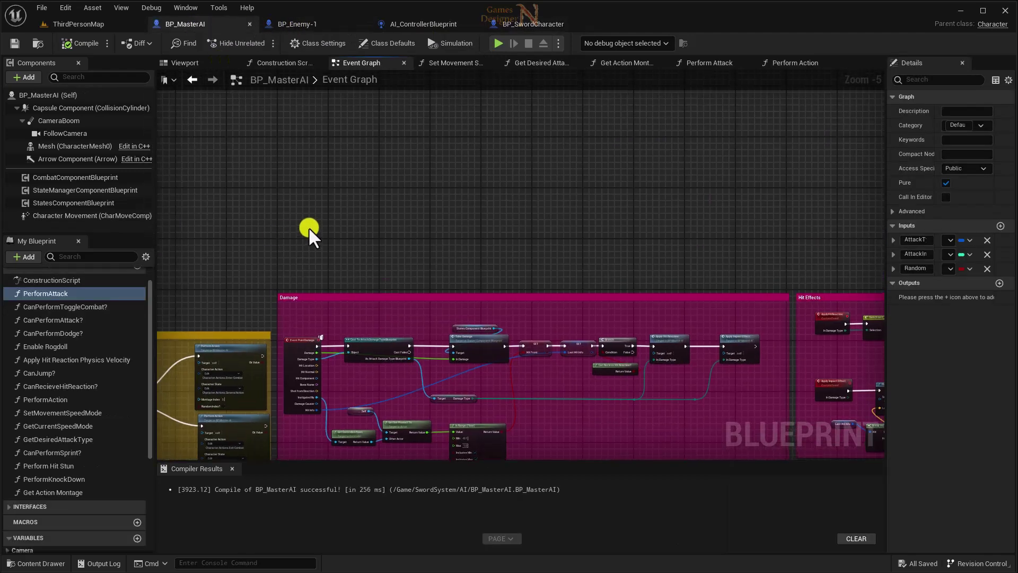
pyautogui.hotkey('ctrl', 'v')
pyautogui.scroll(3, 348, 249)
pyautogui.scroll(1, 347, 252)
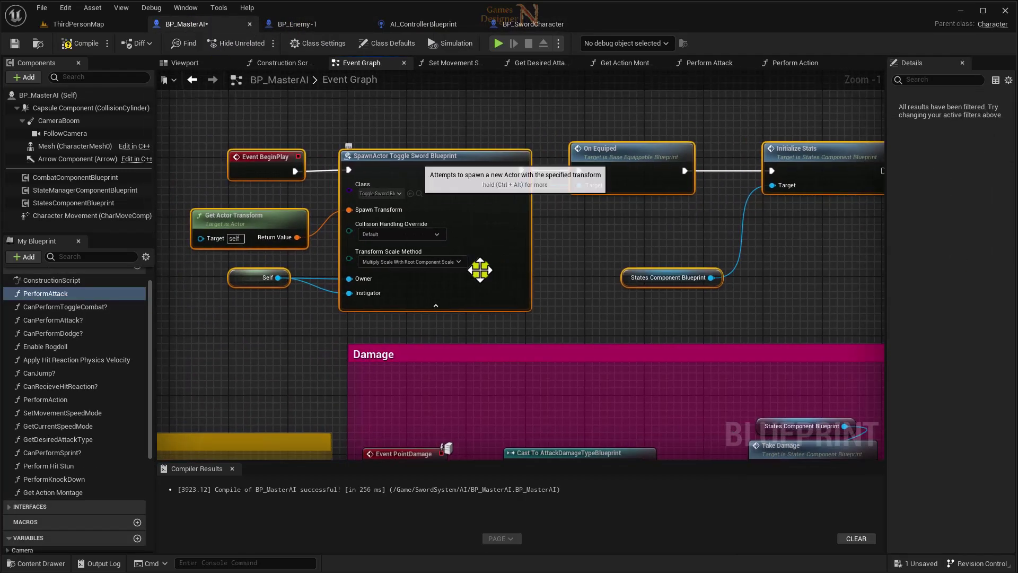
pyautogui.click(59, 52)
pyautogui.click(14, 43)
pyautogui.scroll(-5, 432, 302)
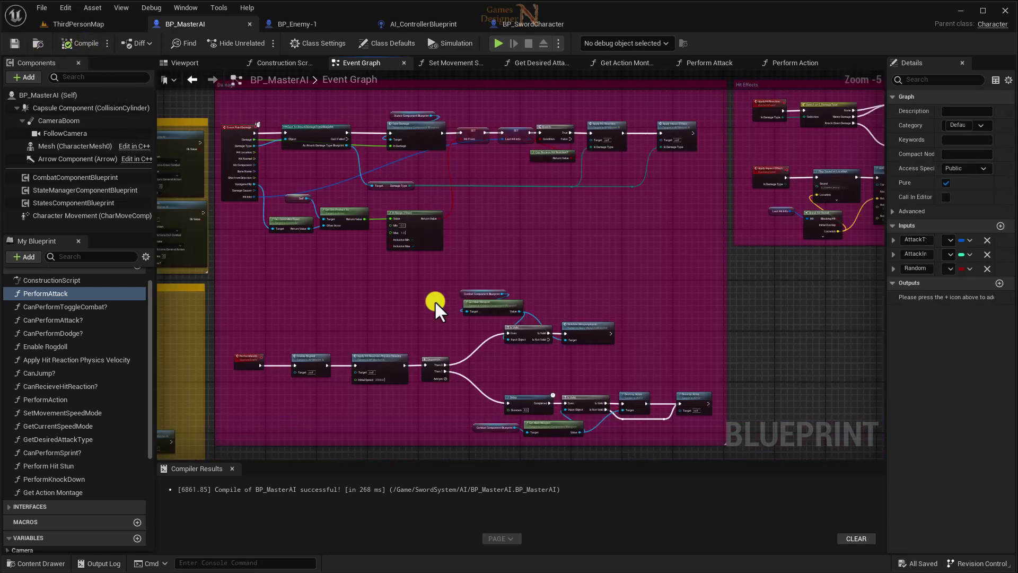
pyautogui.scroll(1, 375, 223)
pyautogui.moveTo(375, 222)
pyautogui.mouseDown(button='right')
pyautogui.moveTo(549, 419)
pyautogui.moveTo(484, 303)
pyautogui.mouseUp(button='right')
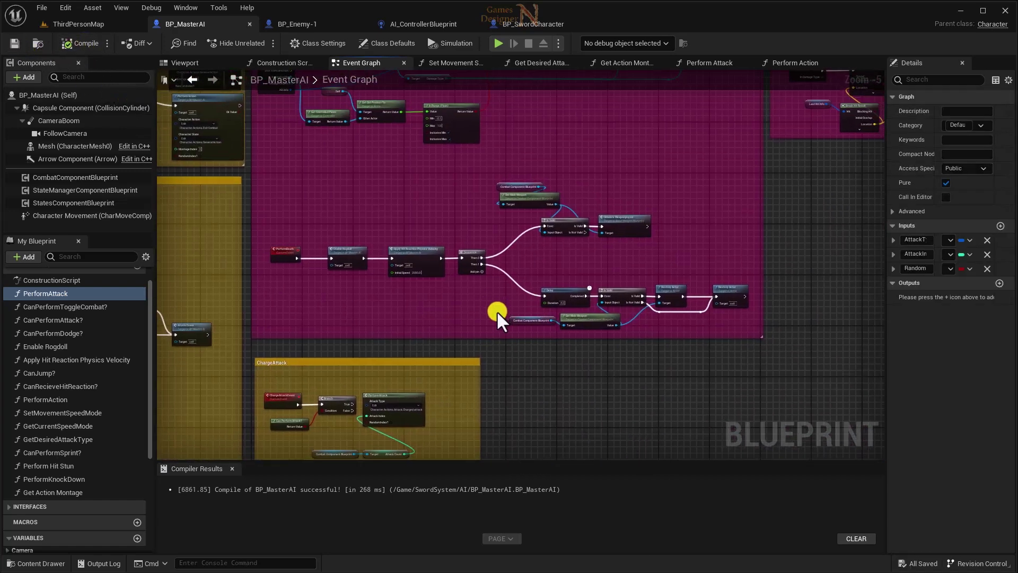
pyautogui.click(84, 26)
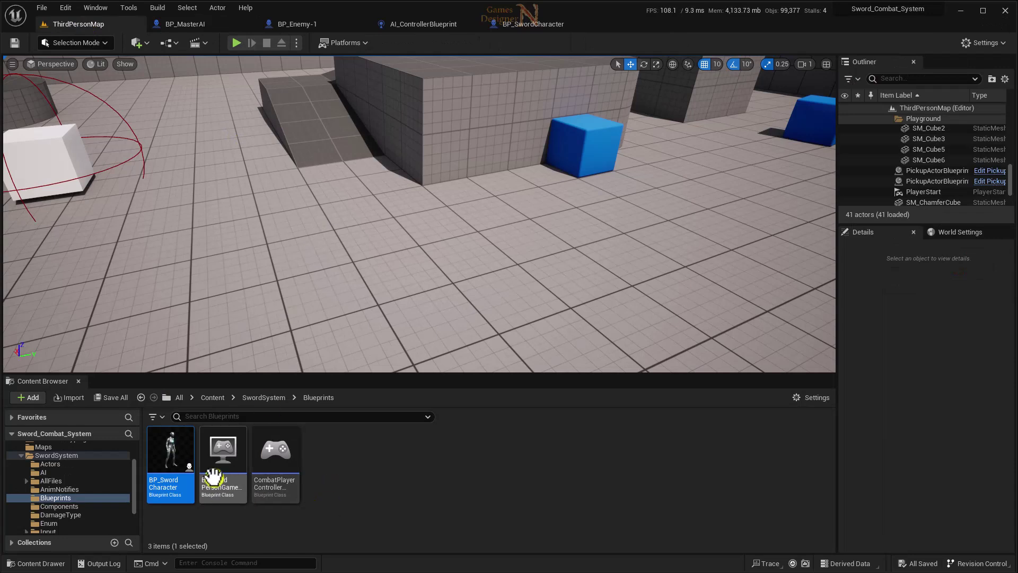
# Step: Create a behavior tree named ExampleEnemyBehaviorTree in the SwordSystem/AI folder
pyautogui.click(254, 397)
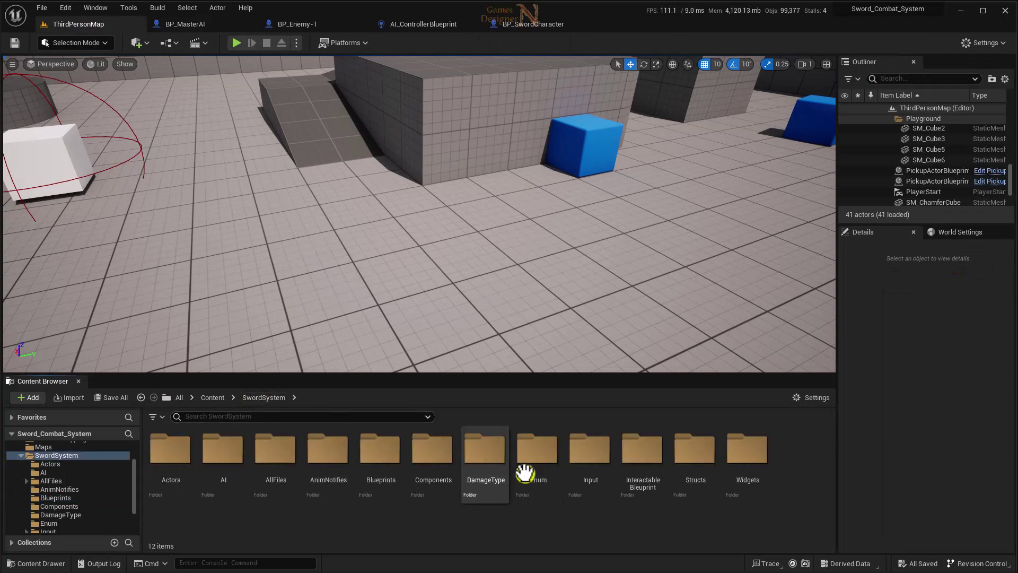
pyautogui.doubleClick(234, 464)
pyautogui.rightClick(332, 467)
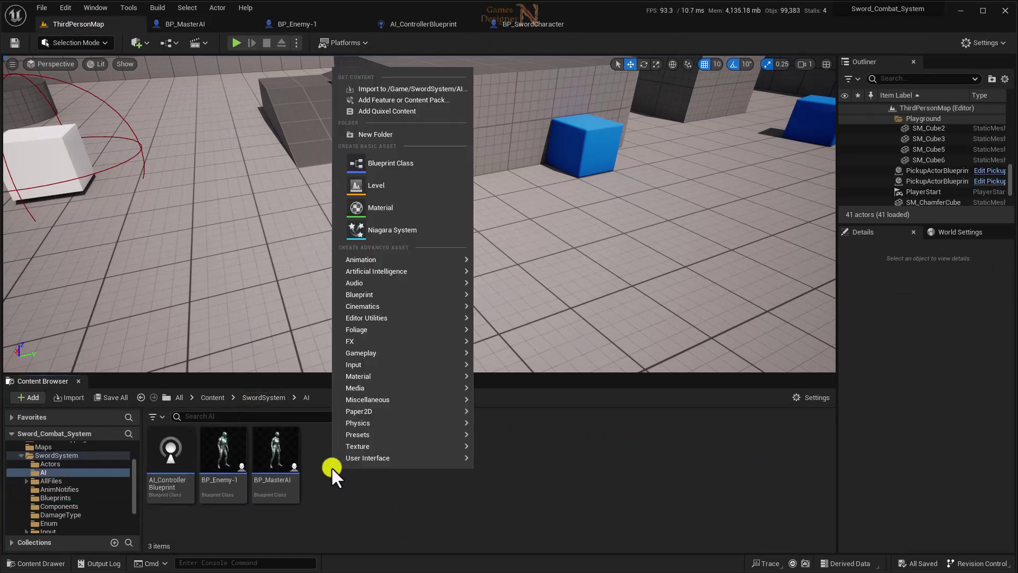
pyautogui.moveTo(369, 271)
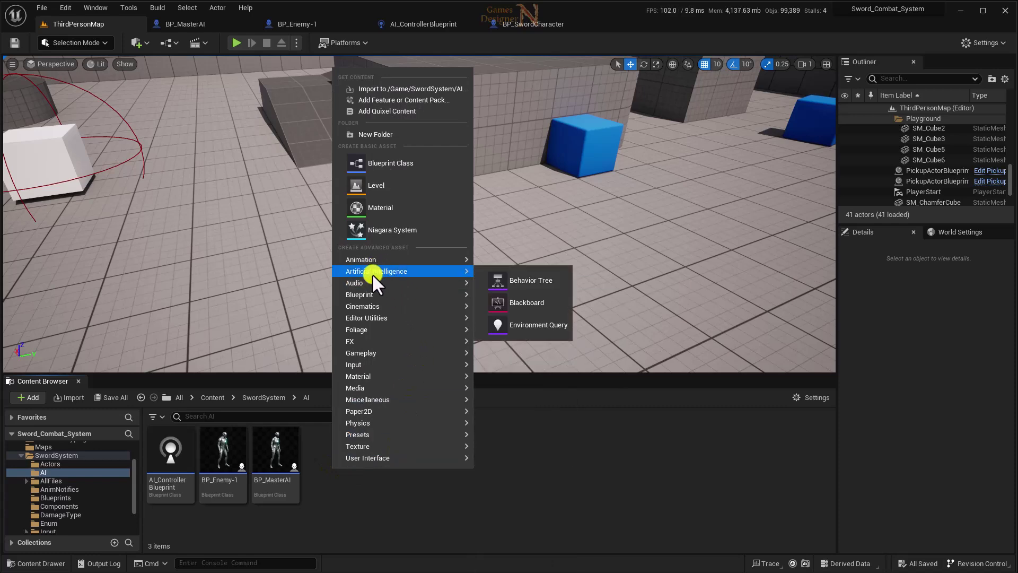
pyautogui.click(527, 282)
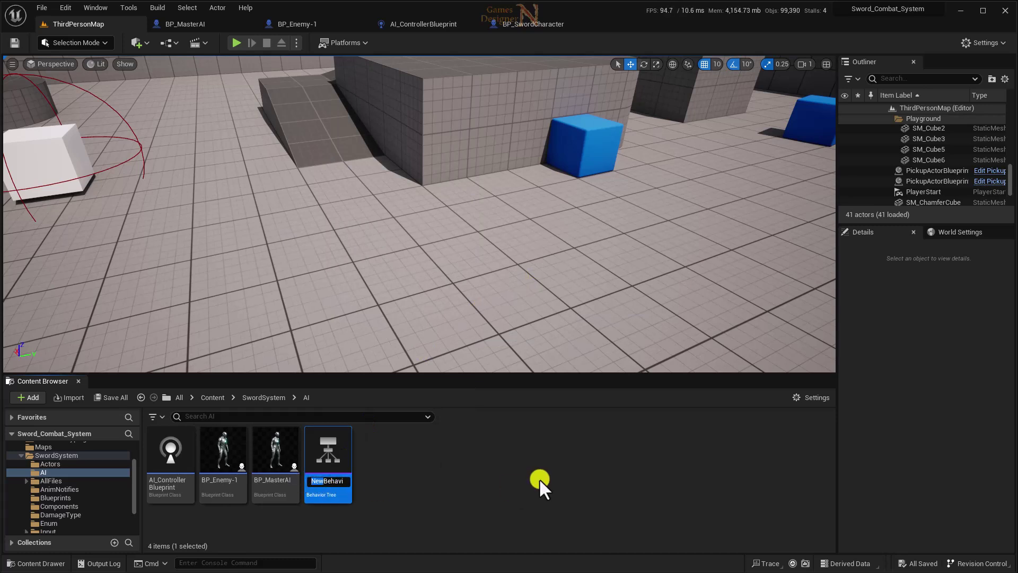
pyautogui.press('BackSpace')
pyautogui.press('BackSpace')
pyautogui.press('BackSpace')
pyautogui.write('ExampleBe')
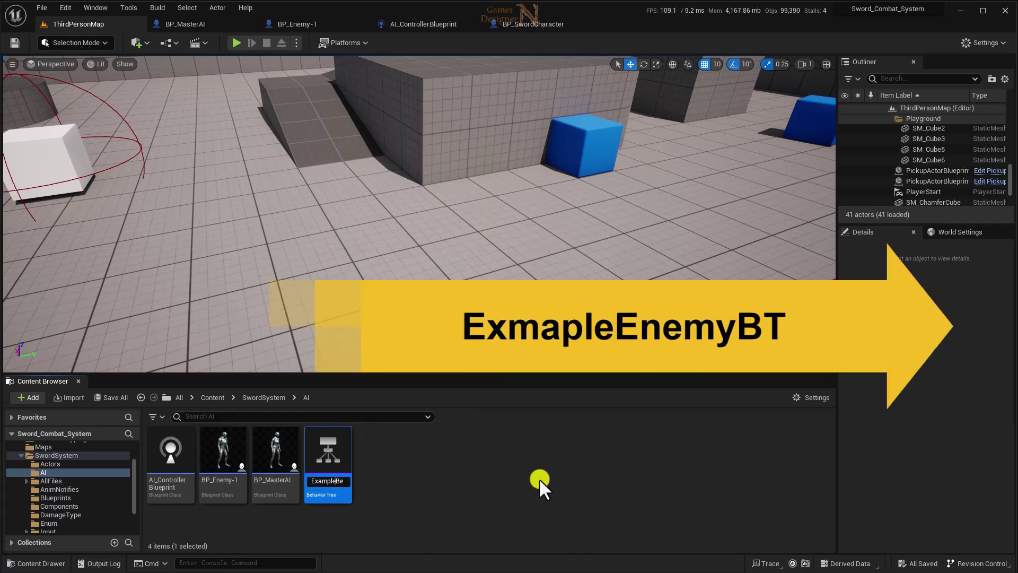
pyautogui.write('Enemy')
pyautogui.press('Return')
# Step: Create a blackboard asset named BaseBlackboard in the same folder
pyautogui.rightClick(418, 476)
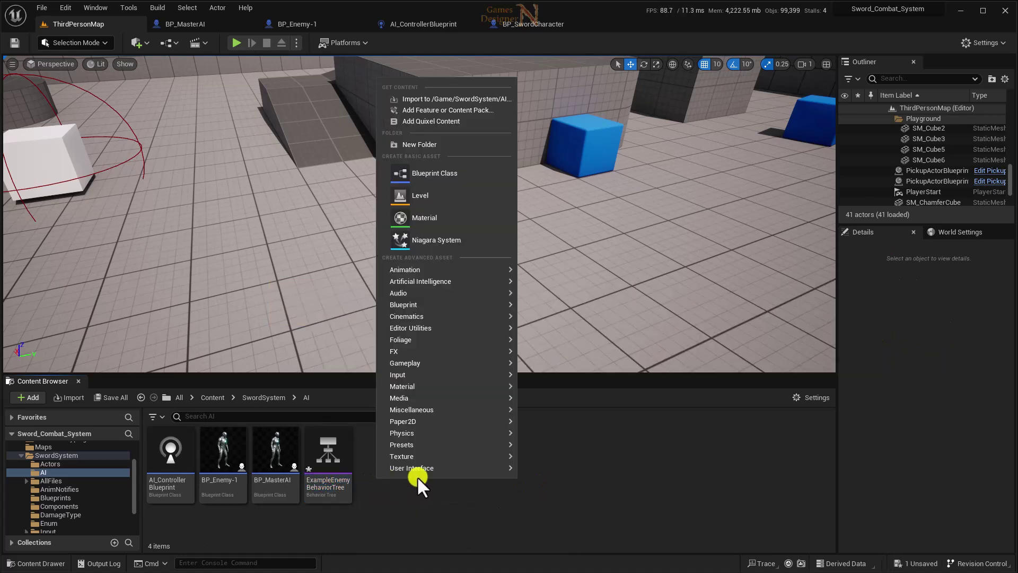
pyautogui.moveTo(410, 281)
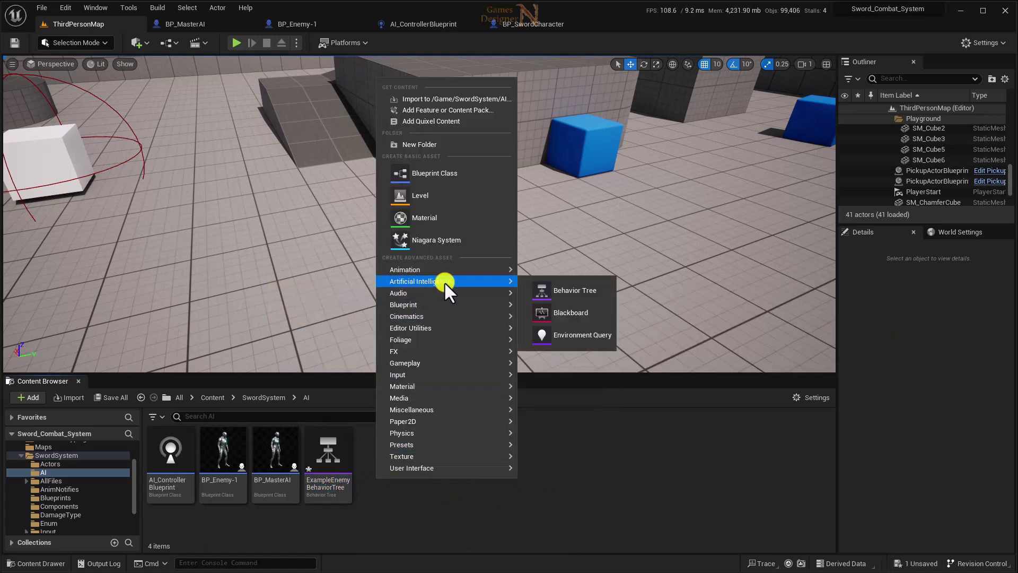
pyautogui.click(572, 313)
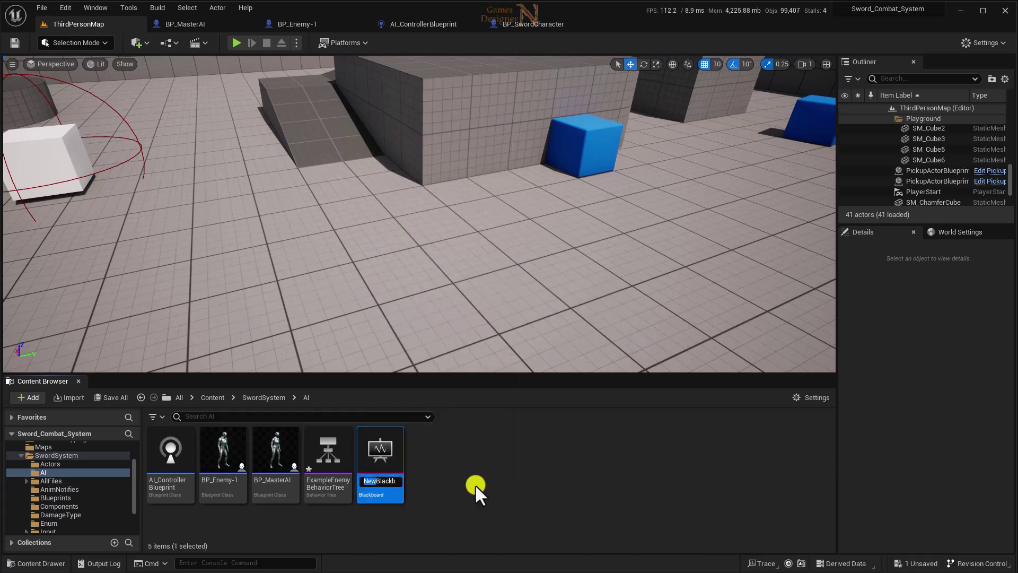
pyautogui.write('Base')
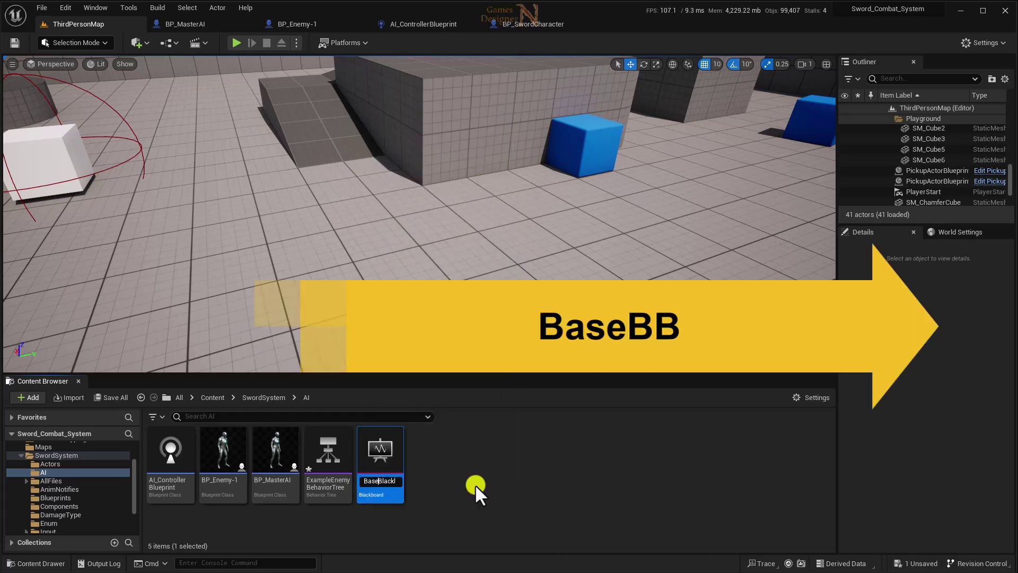
pyautogui.press('Return')
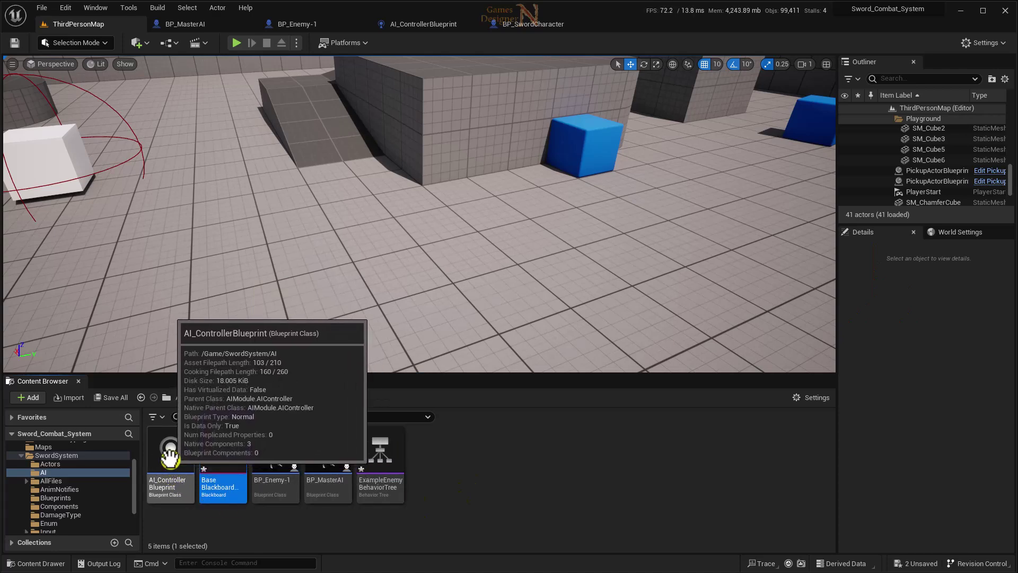
# Step: Open AI_ControllerBlueprint's Event Graph and place an Event On Possess node below Event Tick
pyautogui.doubleClick(170, 455)
pyautogui.click(362, 63)
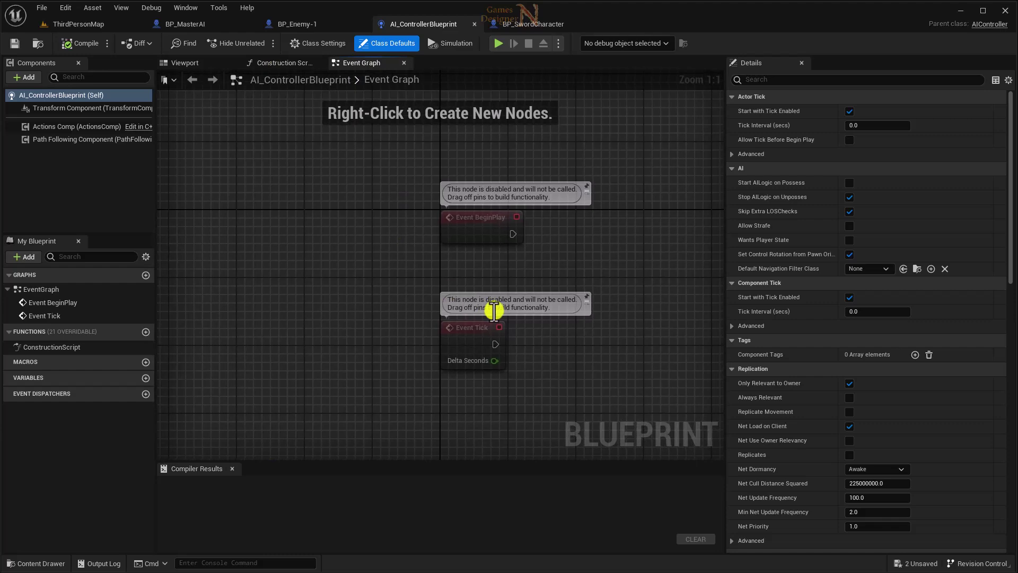
pyautogui.moveTo(493, 311); pyautogui.dragTo(371, 240, button='right')
pyautogui.write('e')
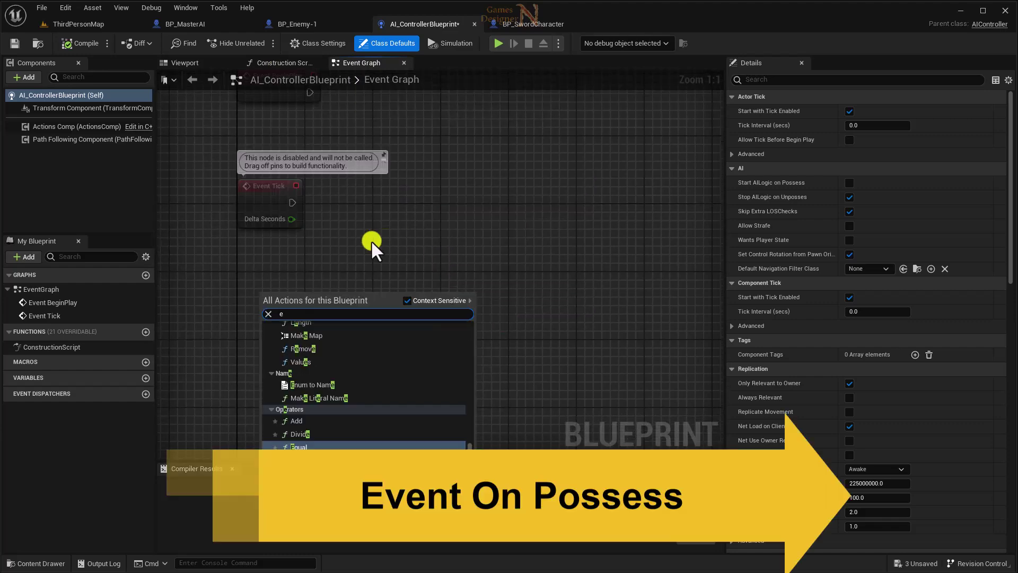
pyautogui.write('vent')
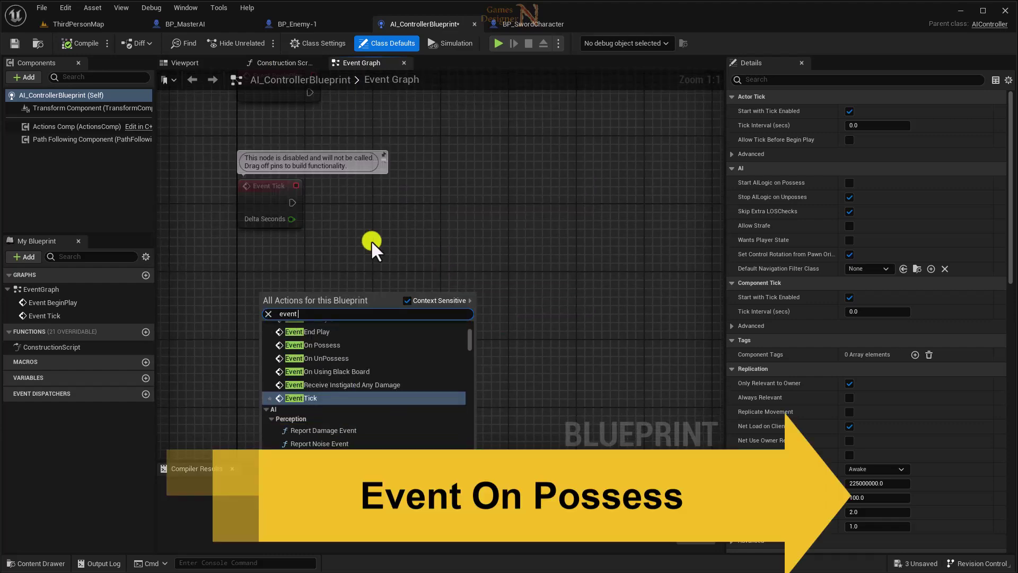
pyautogui.click(321, 345)
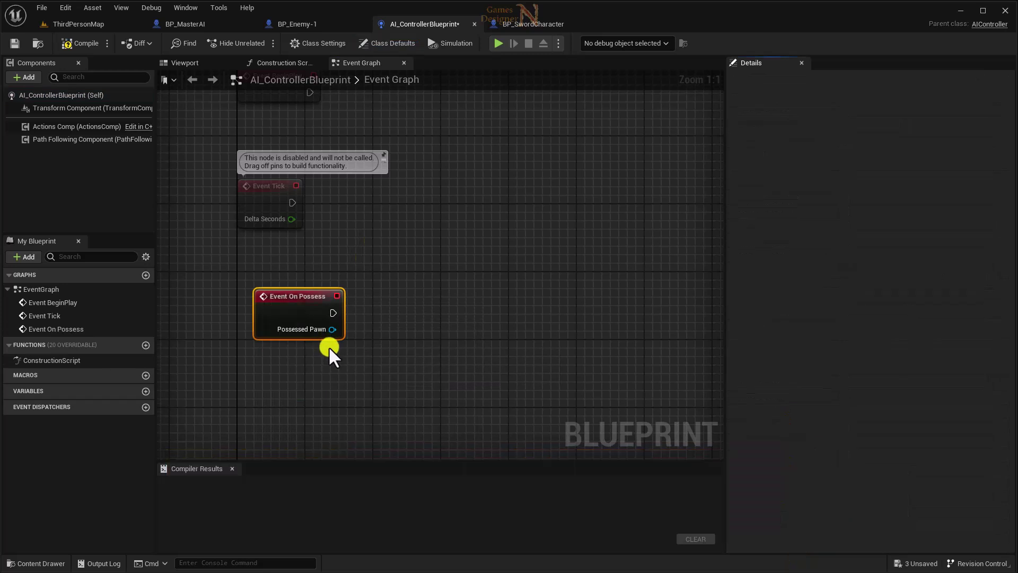
pyautogui.moveTo(359, 359); pyautogui.dragTo(330, 301, button='right')
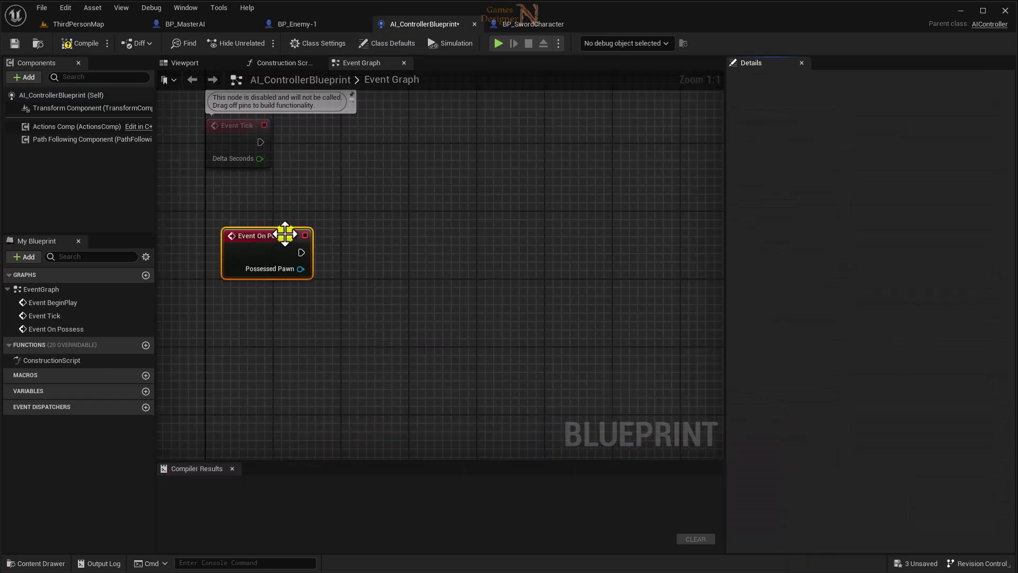
pyautogui.moveTo(285, 234); pyautogui.dragTo(268, 242)
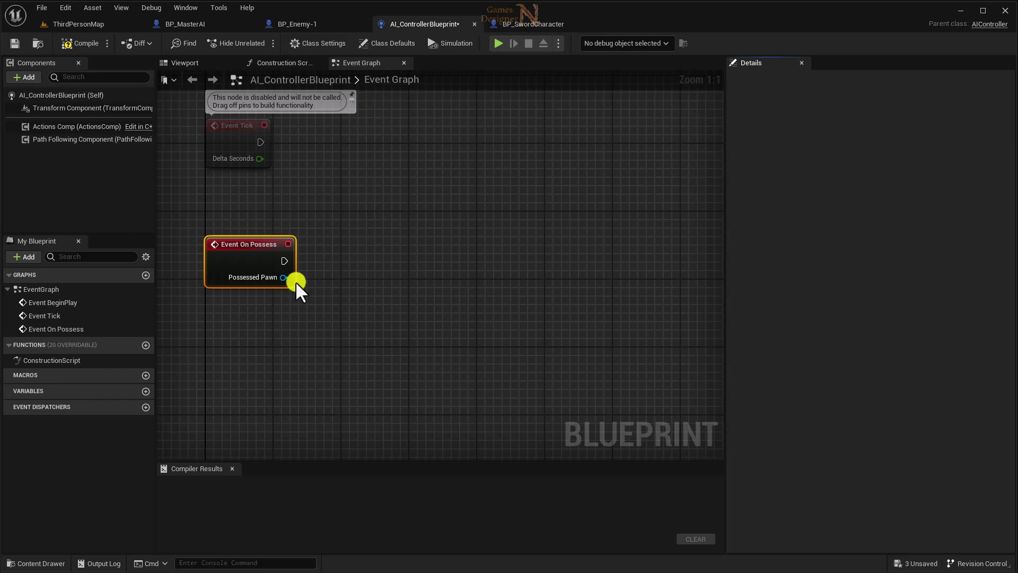
# Step: Cast Possessed Pawn to BP_MasterAI and promote the result to a variable named Master AI
pyautogui.moveTo(295, 281); pyautogui.dragTo(274, 272, button='right')
pyautogui.moveTo(263, 269)
pyautogui.mouseDown()
pyautogui.moveTo(353, 240)
pyautogui.moveTo(321, 270)
pyautogui.mouseUp()
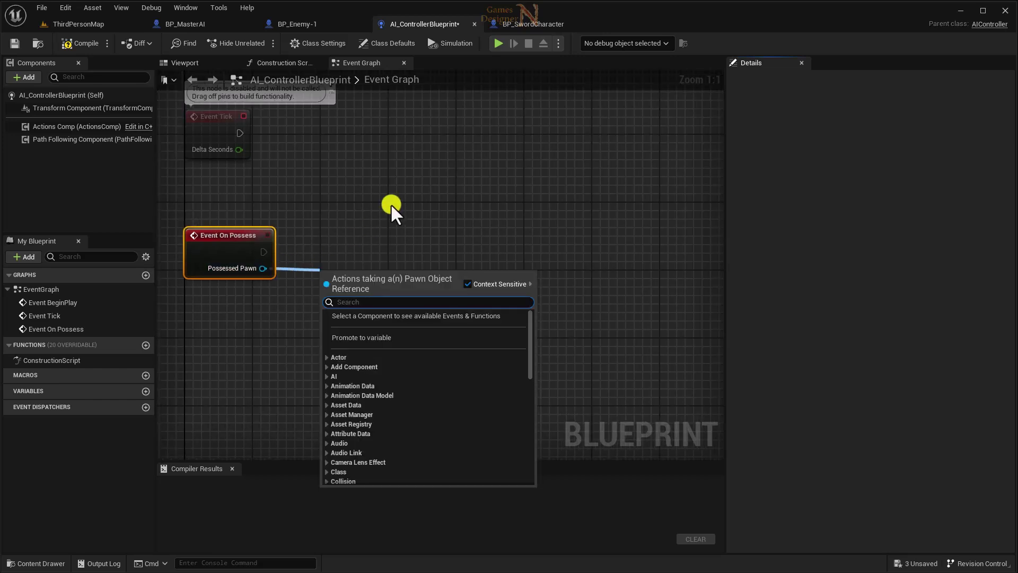
pyautogui.write('cast')
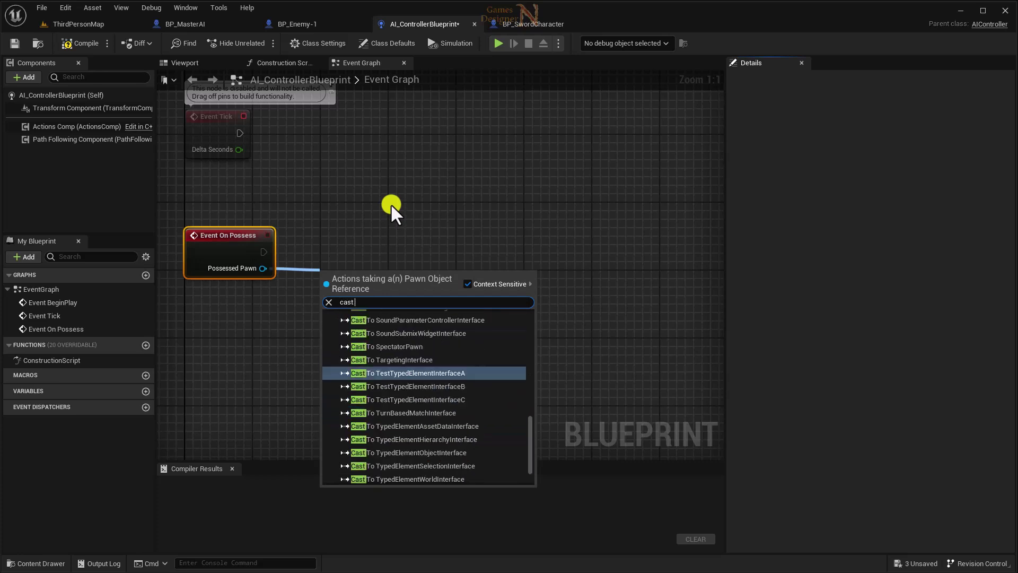
pyautogui.write(' to master')
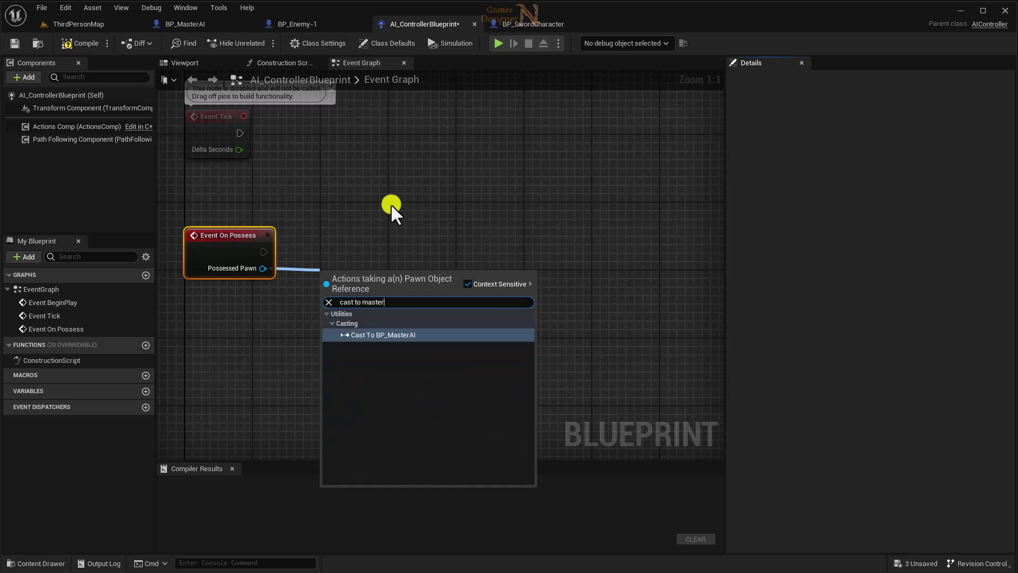
pyautogui.click(363, 334)
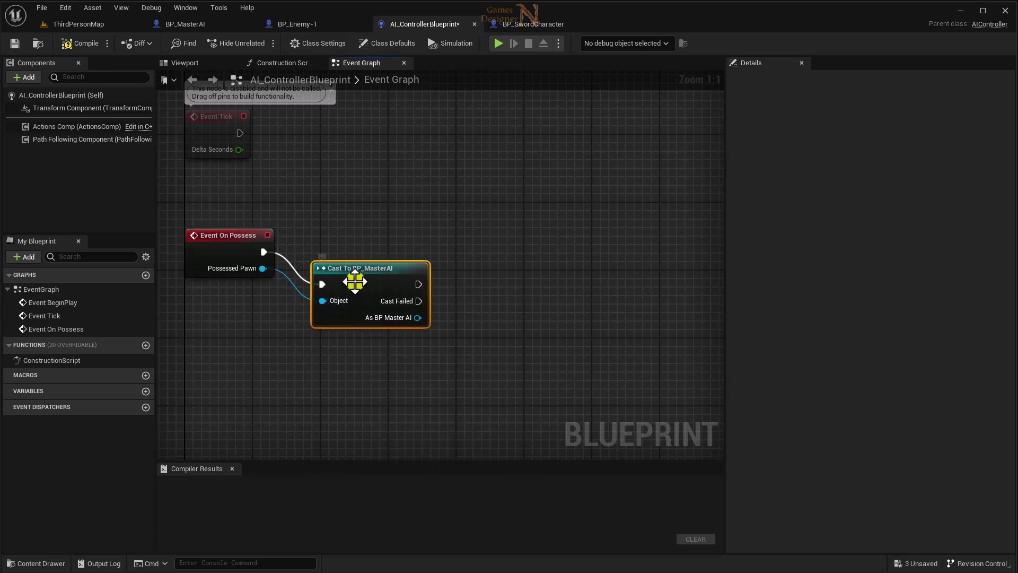
pyautogui.moveTo(350, 276); pyautogui.dragTo(339, 242)
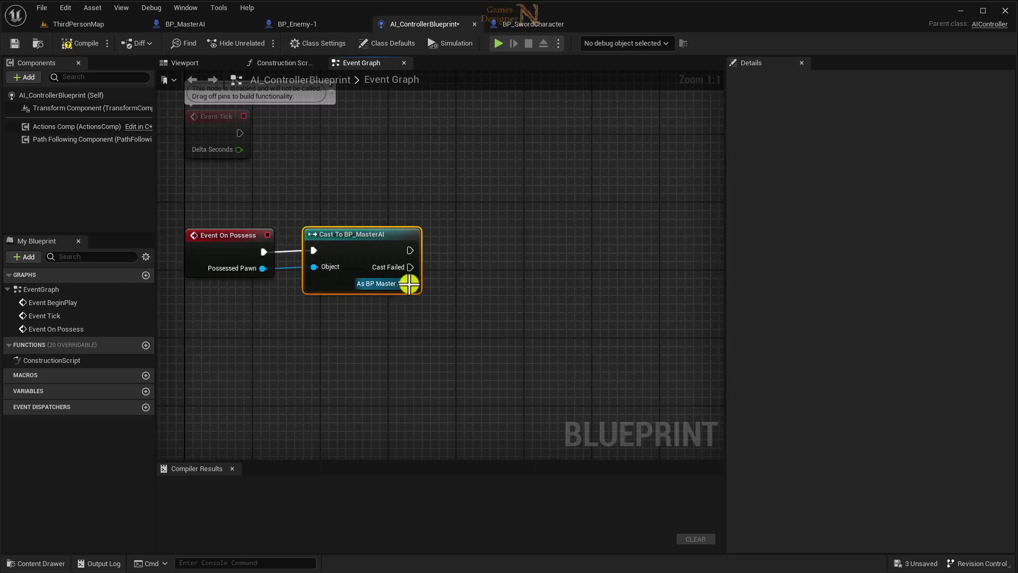
pyautogui.moveTo(409, 283); pyautogui.dragTo(484, 260)
pyautogui.click(526, 323)
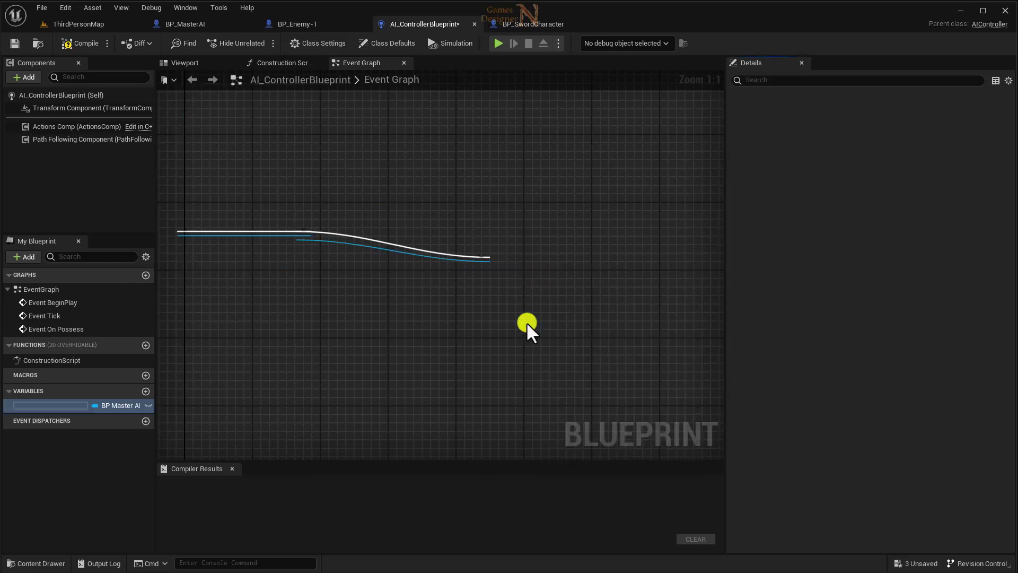
pyautogui.moveTo(37, 405); pyautogui.dragTo(3, 402)
pyautogui.write('Master AI')
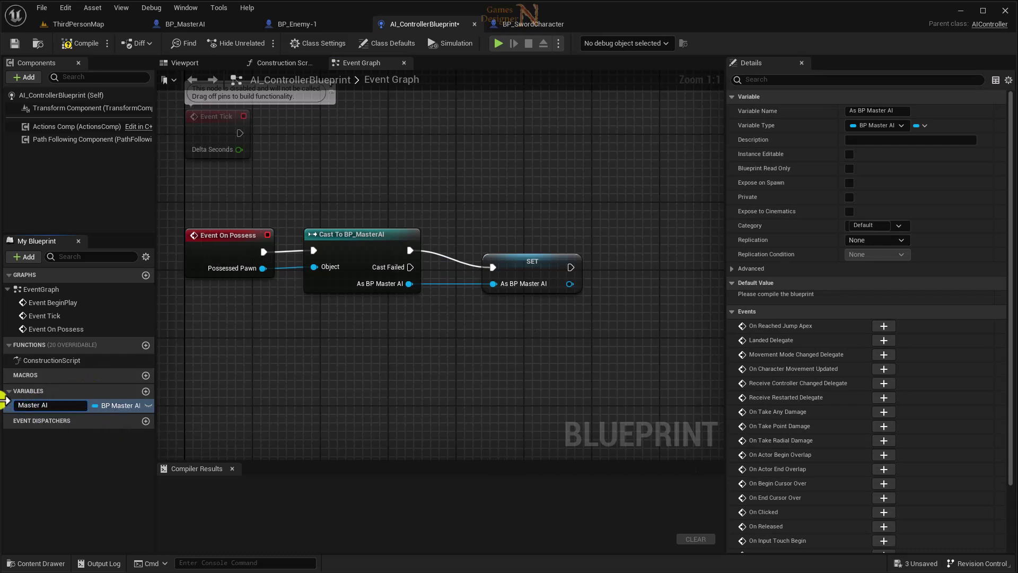
pyautogui.press('Return')
# Step: Add a Run Behavior Tree node after SET and compile the AI controller
pyautogui.moveTo(415, 328); pyautogui.dragTo(267, 333, button='right')
pyautogui.moveTo(416, 256); pyautogui.dragTo(520, 195)
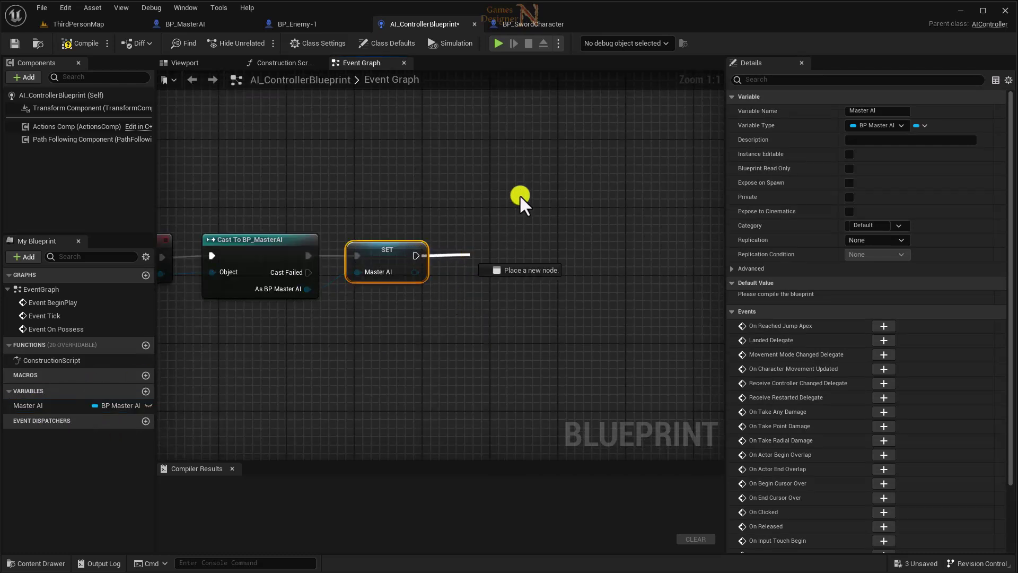
pyautogui.moveTo(469, 255); pyautogui.dragTo(469, 254)
pyautogui.write('run')
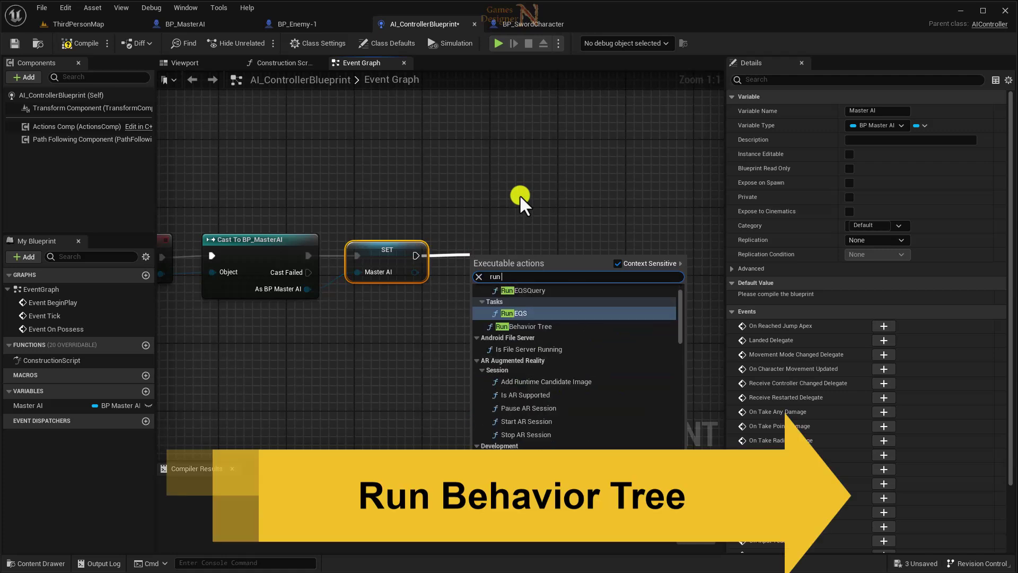
pyautogui.write(' beh')
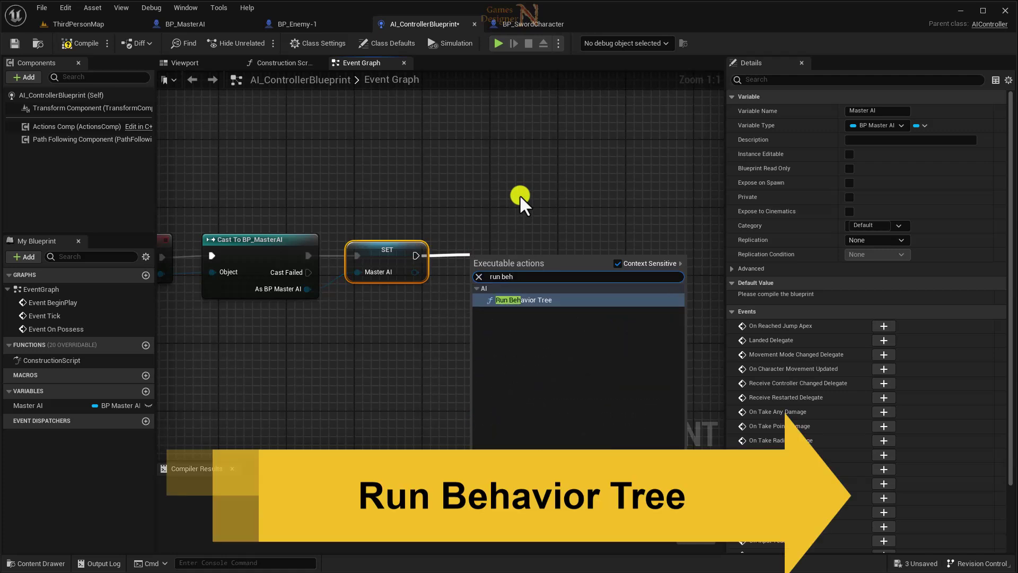
pyautogui.click(517, 300)
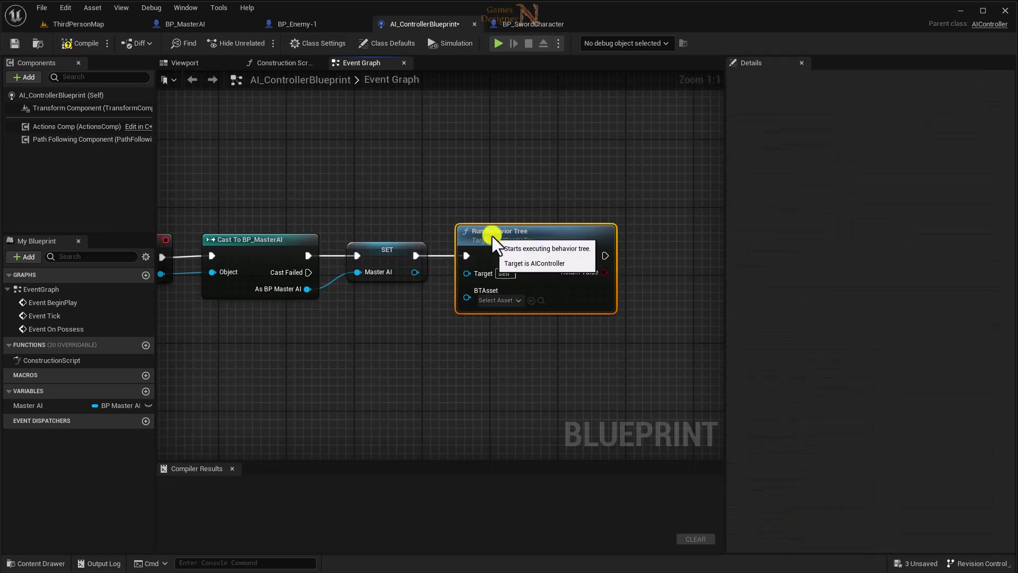
pyautogui.moveTo(338, 382); pyautogui.dragTo(399, 384, button='right')
pyautogui.click(79, 42)
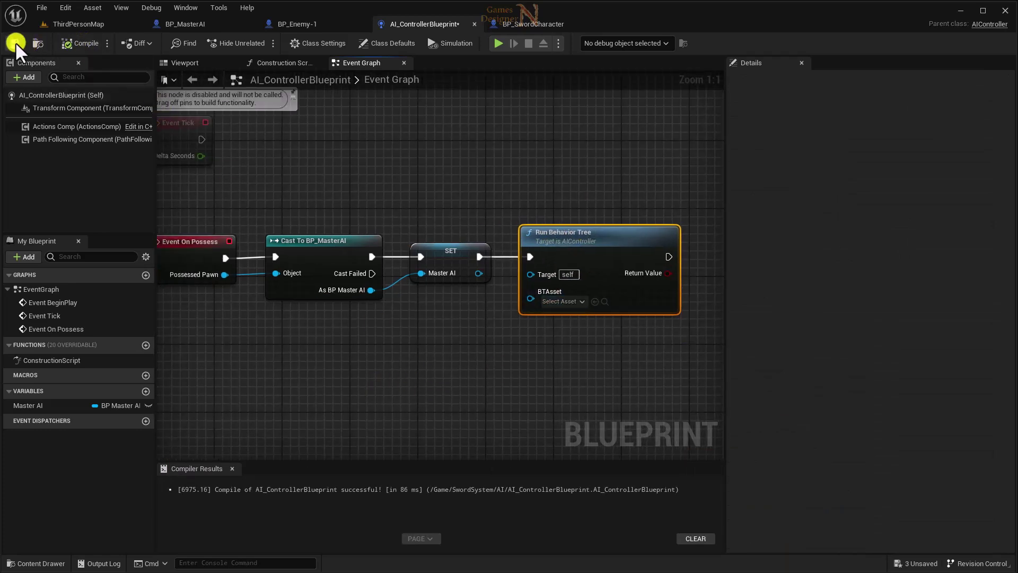
# Step: Add a new BP_MasterAI variable of type Behavior Tree object reference
pyautogui.click(200, 27)
pyautogui.scroll(-5, 100, 463)
pyautogui.scroll(-3, 97, 435)
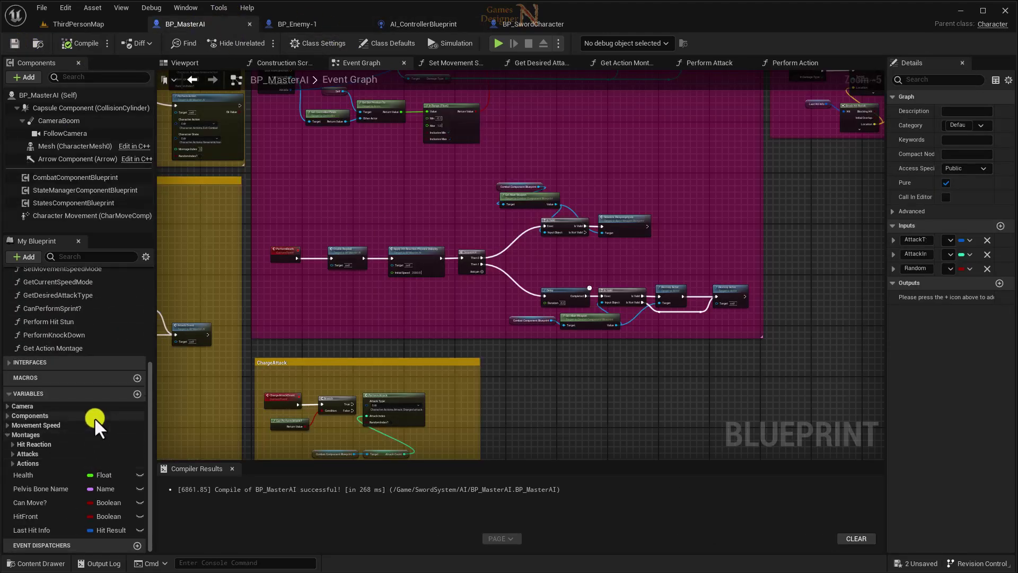
pyautogui.click(137, 393)
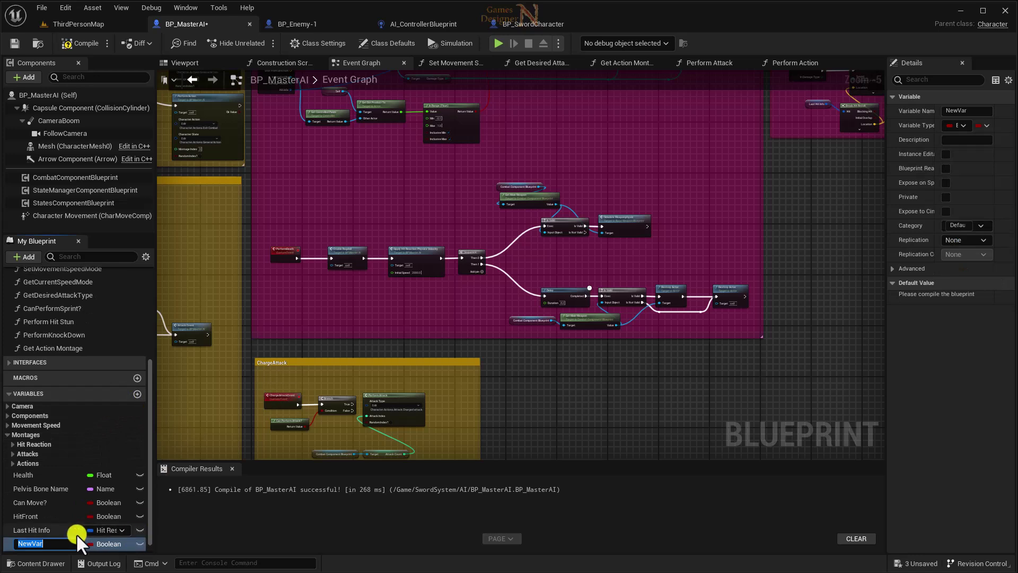
pyautogui.click(110, 543)
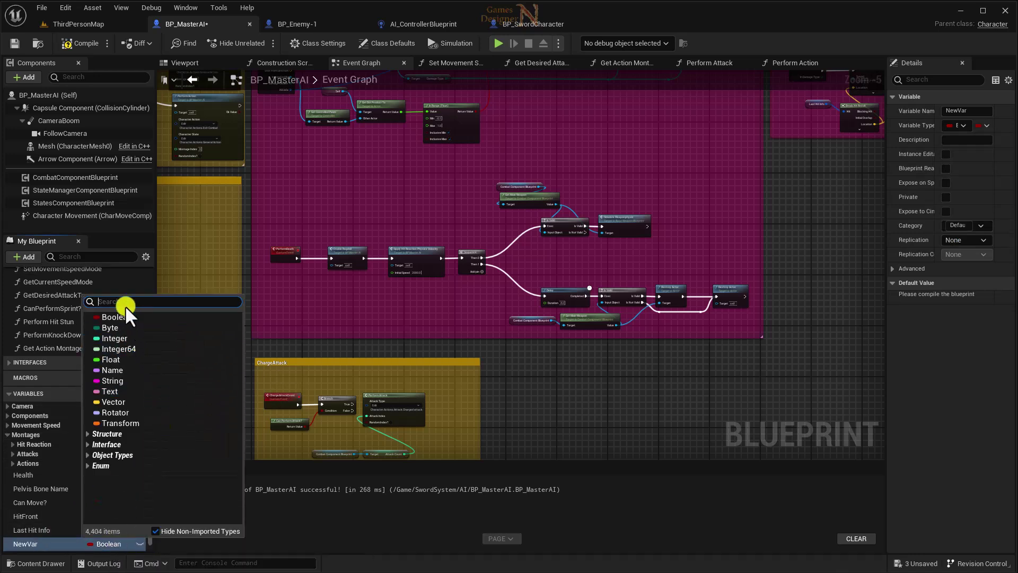
pyautogui.write('be')
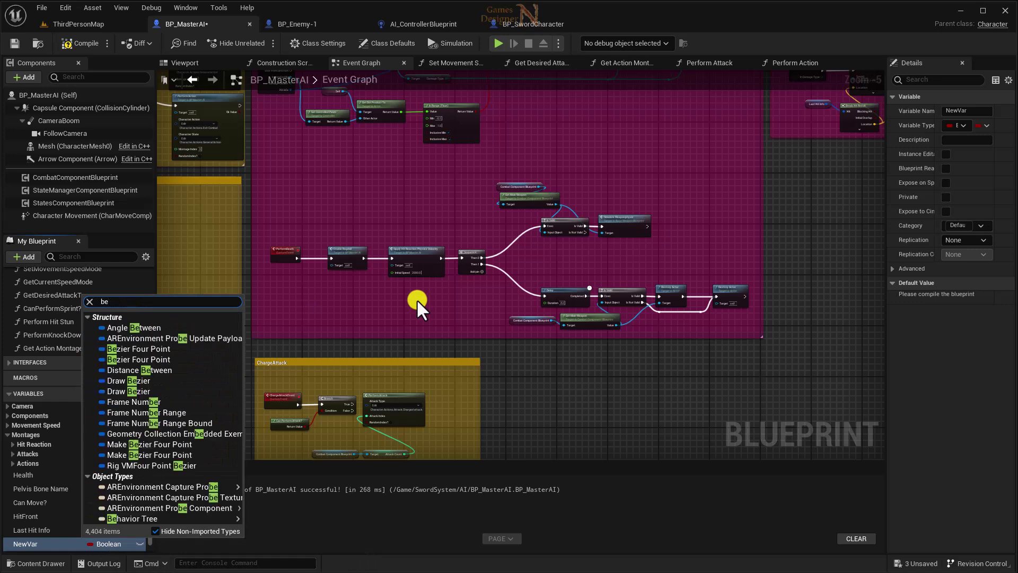
pyautogui.write('havio')
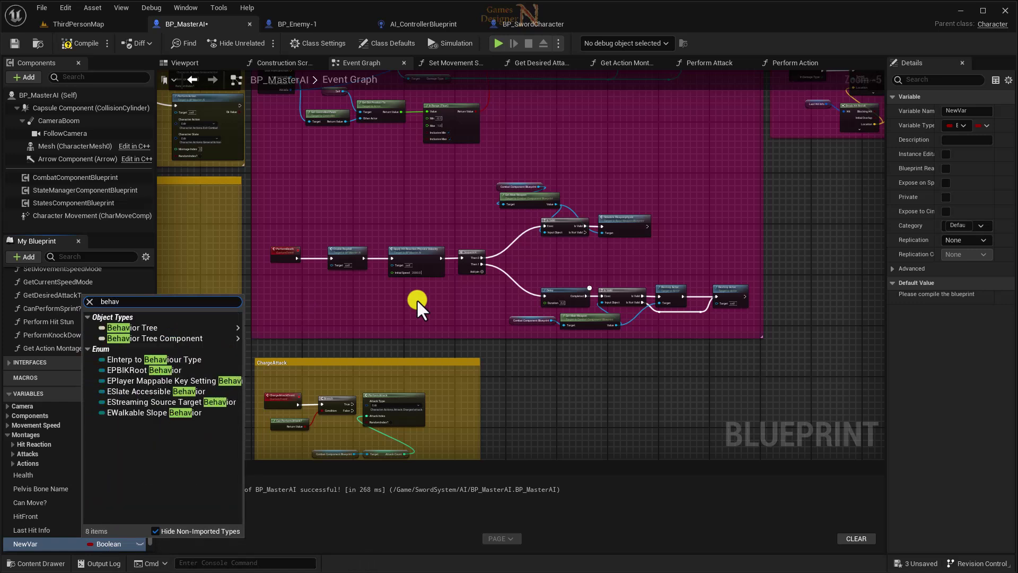
pyautogui.write('r')
pyautogui.moveTo(184, 324)
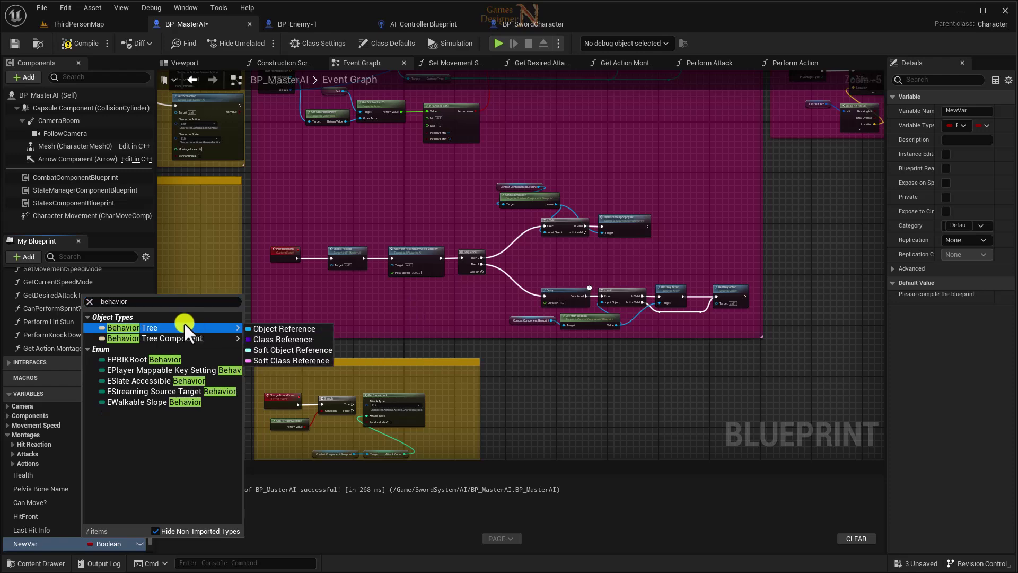
pyautogui.click(289, 329)
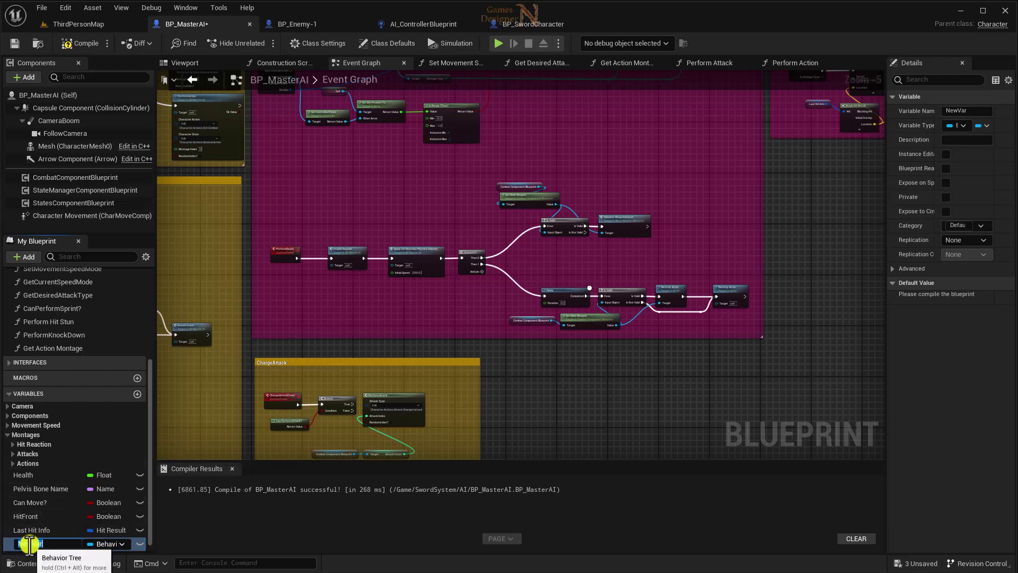
# Step: Name it BehaviorTree in an Initialization category placed before Camera, then compile and save
pyautogui.doubleClick(27, 543)
pyautogui.write('BehaviorTree')
pyautogui.press('Return')
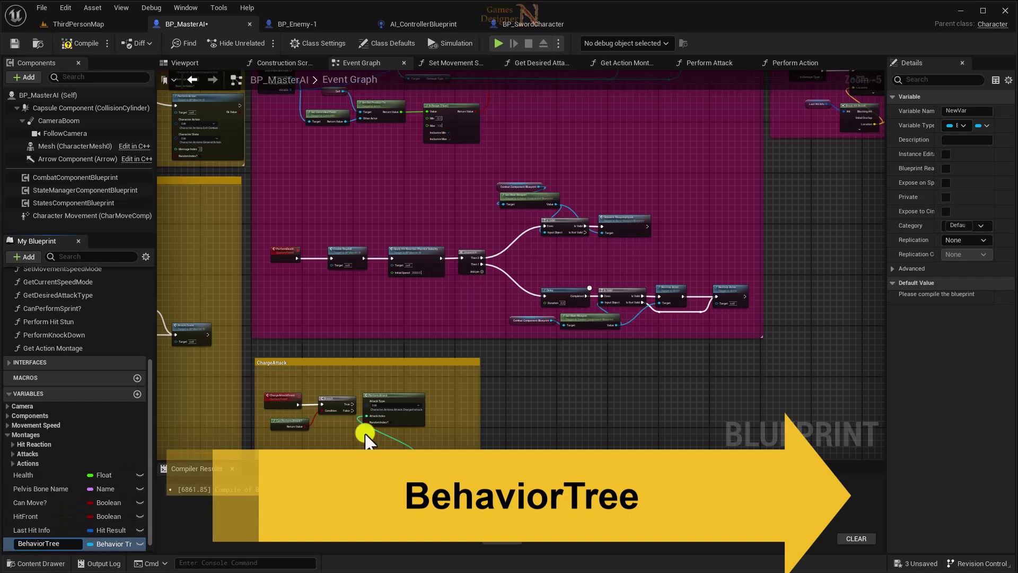
pyautogui.click(916, 229)
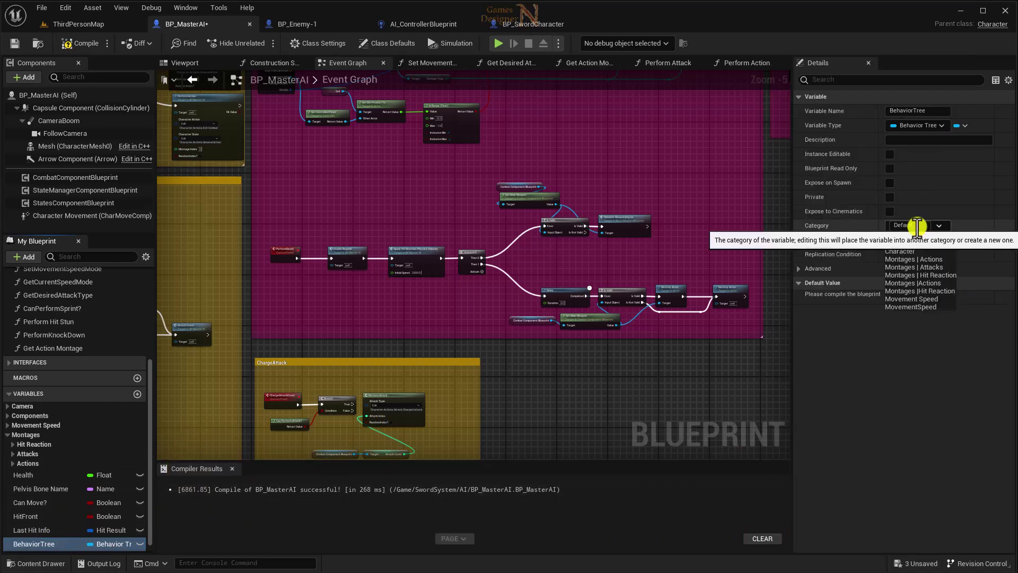
pyautogui.write('Initialization')
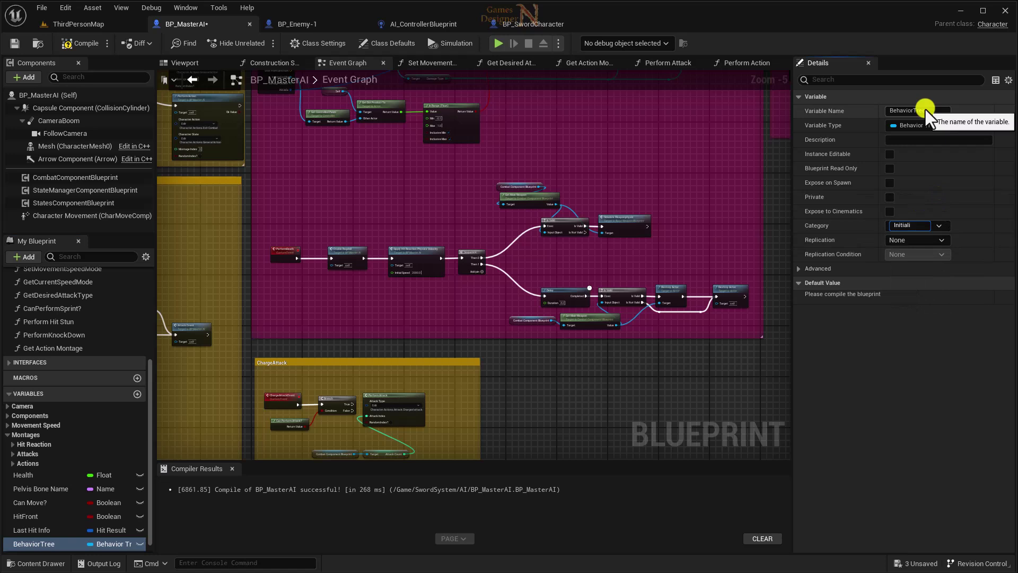
pyautogui.press('Return')
pyautogui.moveTo(9, 476); pyautogui.dragTo(23, 402)
pyautogui.click(9, 406)
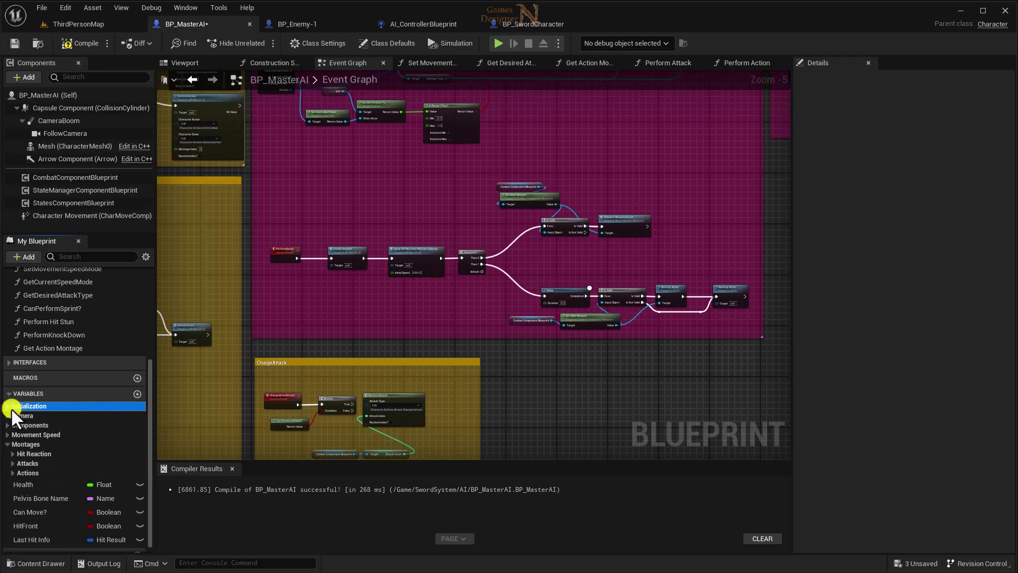
pyautogui.click(12, 407)
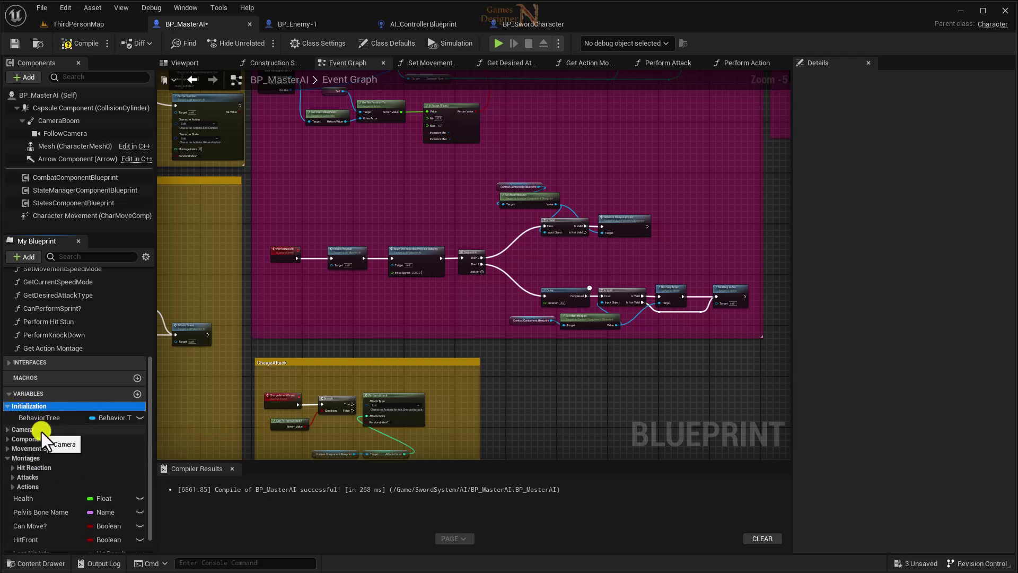
pyautogui.click(85, 43)
pyautogui.click(15, 45)
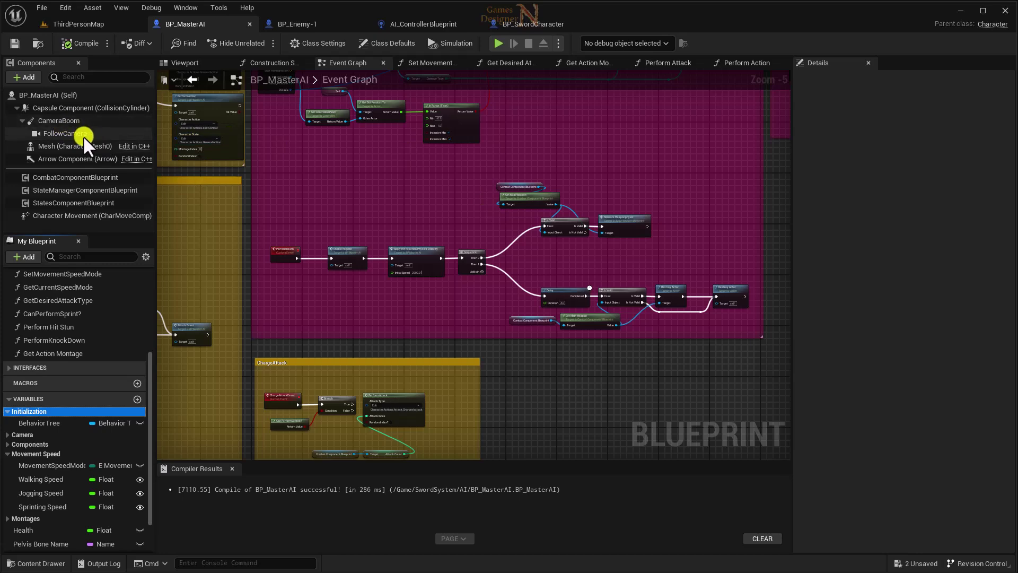
# Step: Delete the CameraBoom and FollowCamera components from BP_MasterAI
pyautogui.click(66, 122)
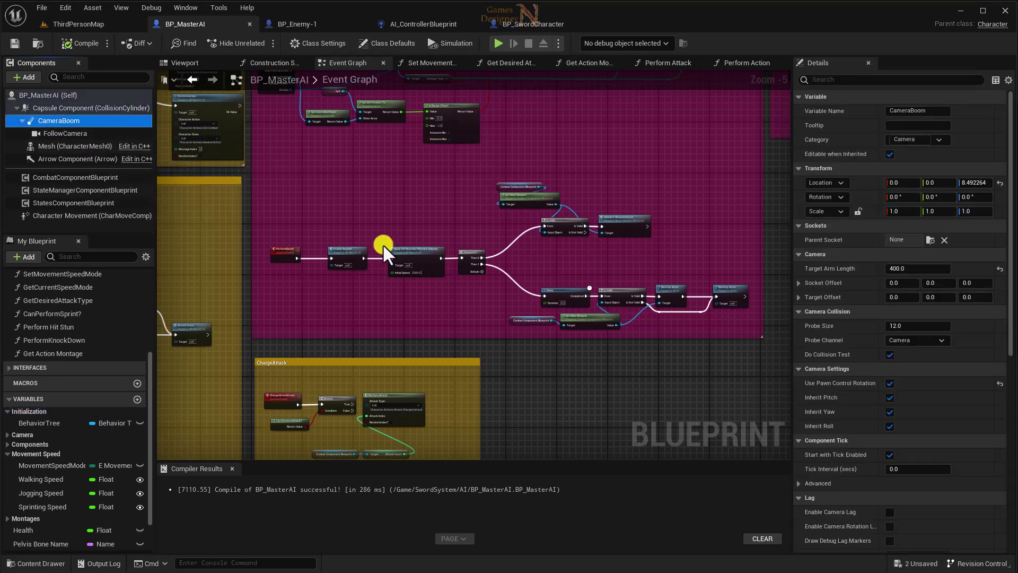
pyautogui.press('Delete')
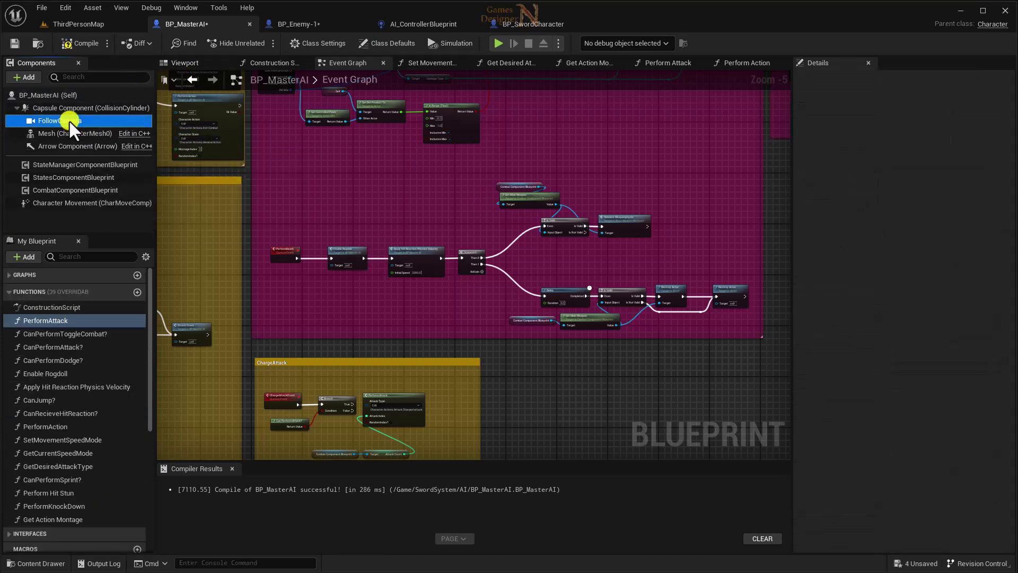
pyautogui.press('Delete')
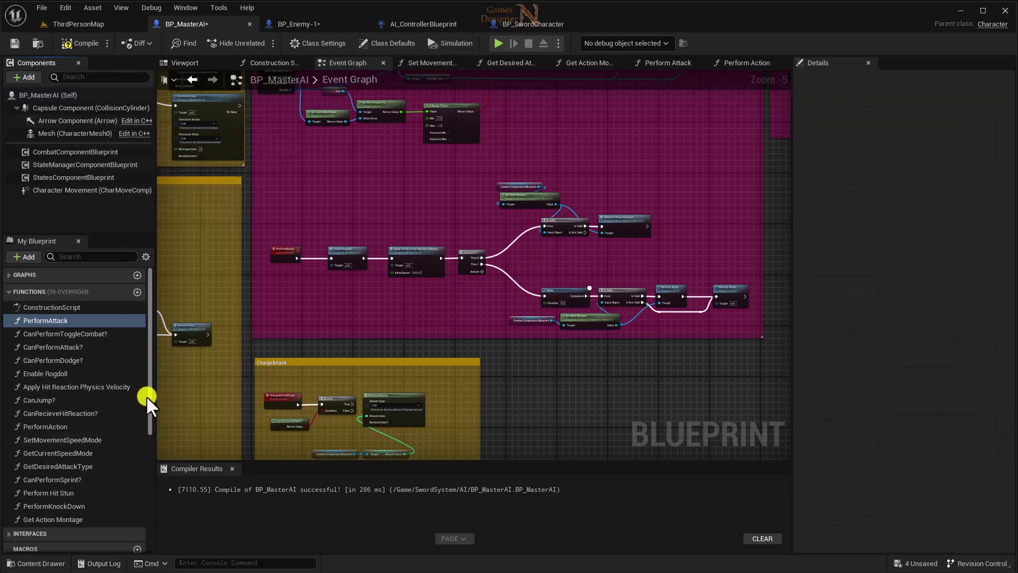
# Step: Collapse the Movement Speed and other variable groups in the My Blueprint list
pyautogui.moveTo(148, 396); pyautogui.dragTo(151, 491)
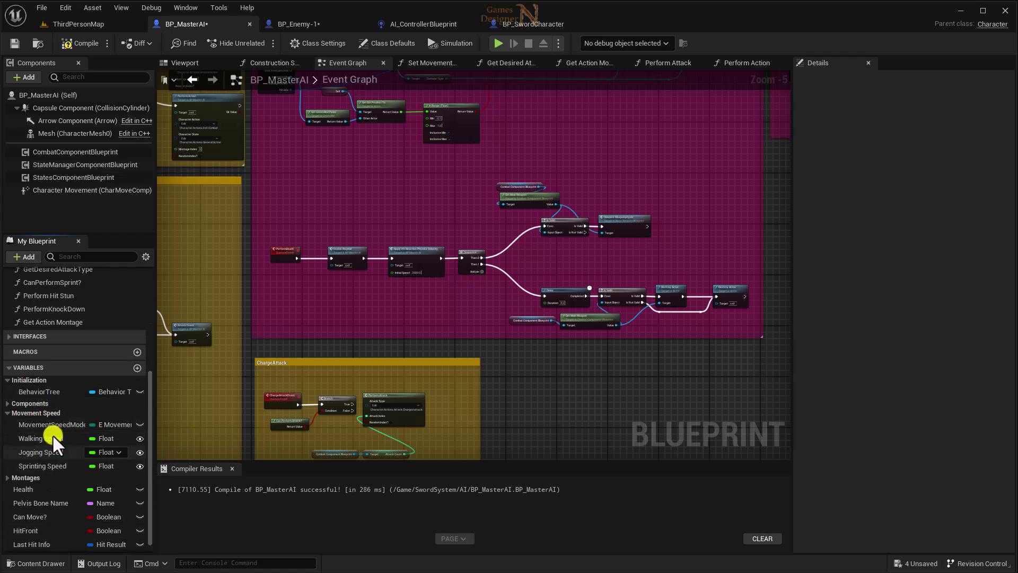
pyautogui.click(8, 412)
pyautogui.click(8, 420)
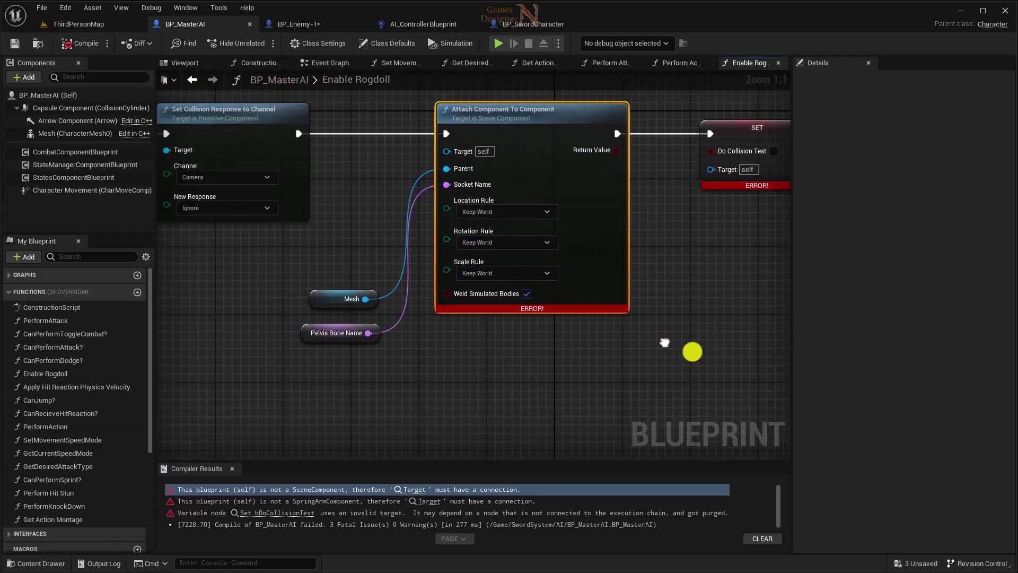
# Step: In Enable Rogdoll, delete the Attach Component To Component, SET, Mesh and Pelvis Bone Name nodes
pyautogui.moveTo(422, 382); pyautogui.dragTo(705, 369, button='right')
pyautogui.scroll(-3, 478, 316)
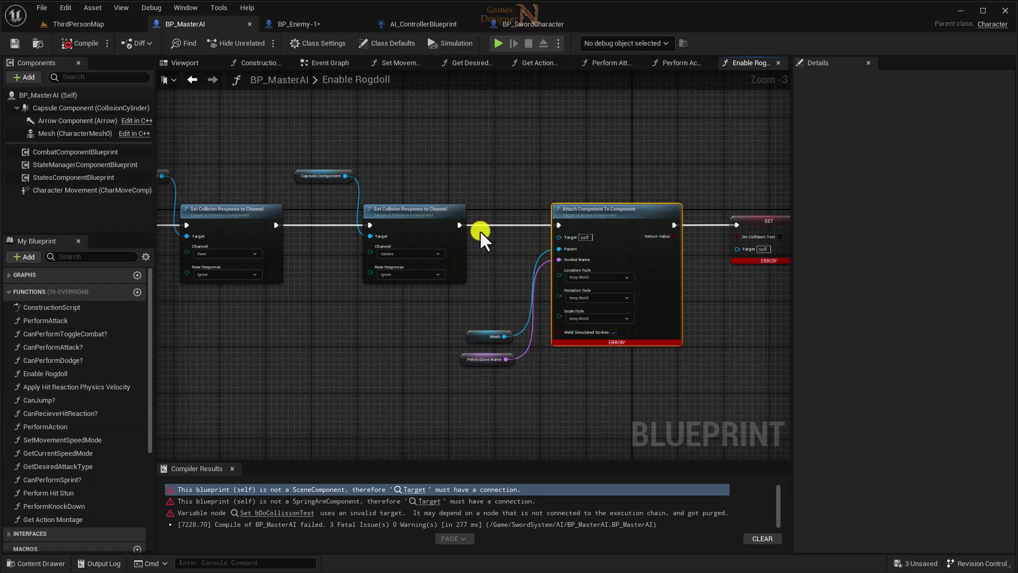
pyautogui.moveTo(641, 347); pyautogui.dragTo(358, 347, button='right')
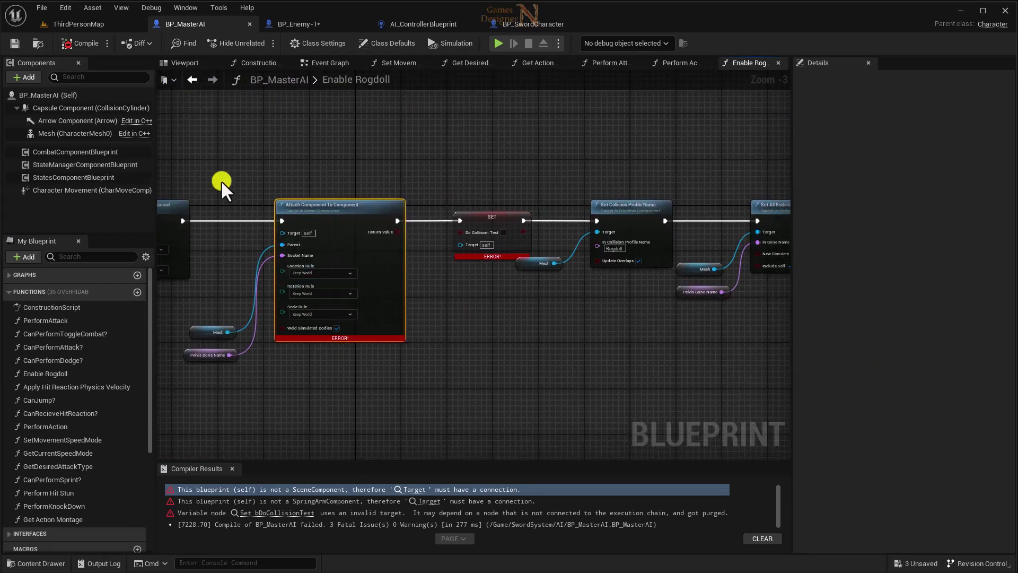
pyautogui.moveTo(221, 180); pyautogui.dragTo(474, 389)
pyautogui.press('Delete')
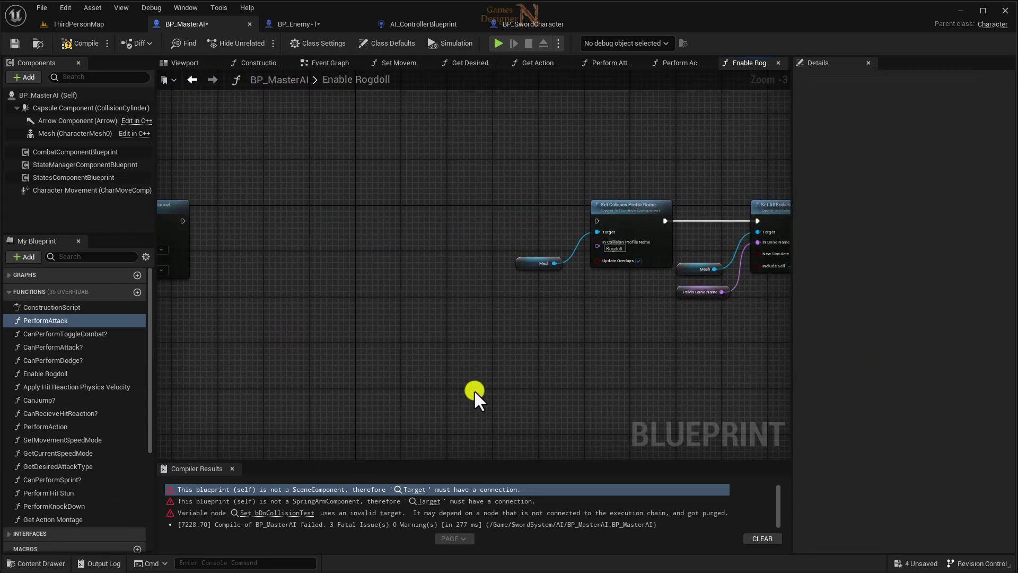
# Step: Wire the execution flow into Set Collision Profile Name and shift the collision nodes left to close the gap
pyautogui.moveTo(182, 220); pyautogui.dragTo(596, 219)
pyautogui.moveTo(611, 310); pyautogui.dragTo(278, 329, button='right')
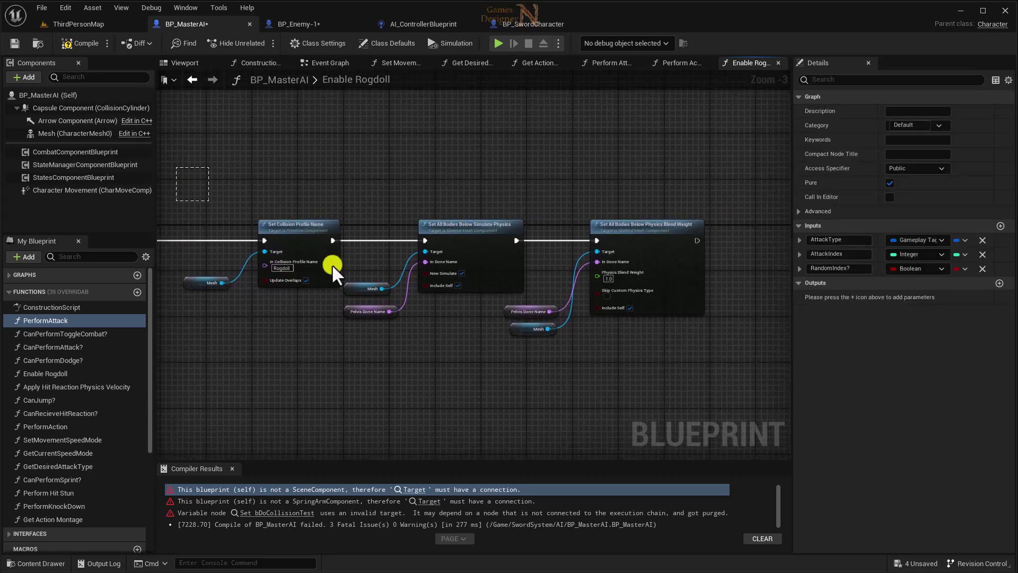
pyautogui.moveTo(332, 264); pyautogui.dragTo(710, 357)
pyautogui.moveTo(624, 230); pyautogui.dragTo(512, 233)
pyautogui.moveTo(342, 336); pyautogui.dragTo(612, 394, button='right')
pyautogui.moveTo(558, 227); pyautogui.dragTo(466, 232)
pyautogui.moveTo(364, 230); pyautogui.dragTo(335, 225)
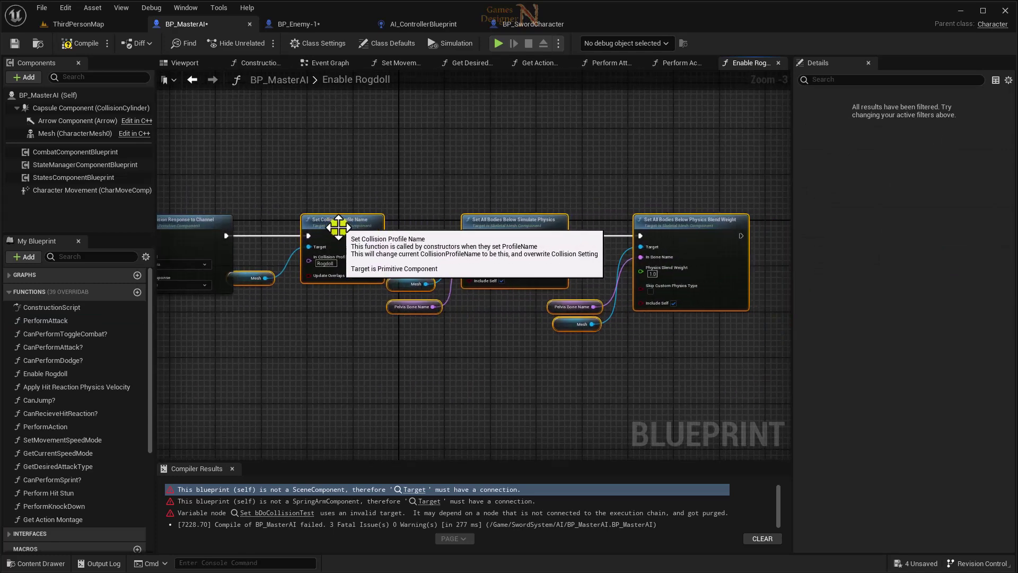
# Step: Compile and save BP_MasterAI, make the BehaviorTree variable instance-editable, and recompile
pyautogui.click(82, 45)
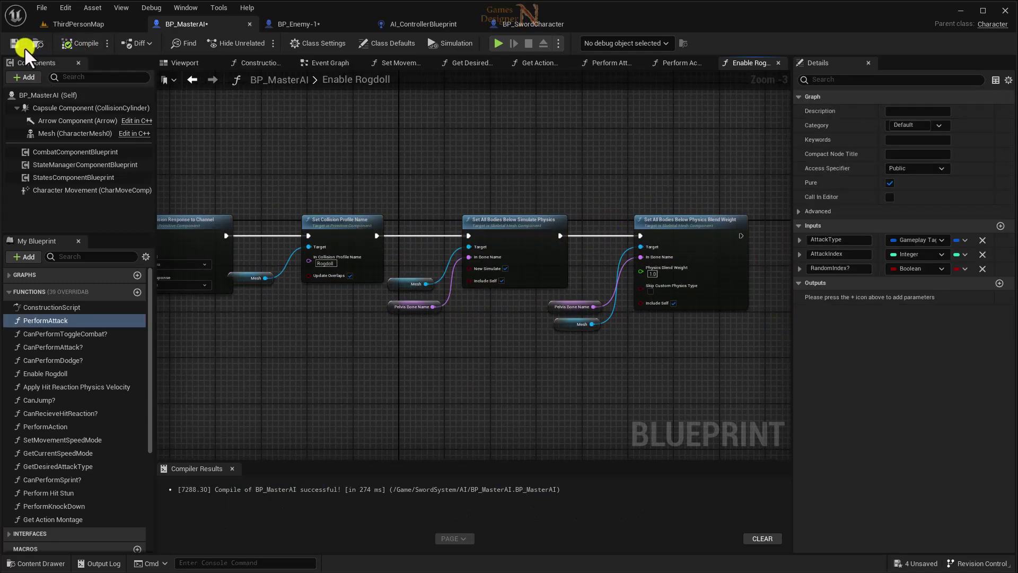
pyautogui.click(17, 47)
pyautogui.moveTo(150, 398); pyautogui.dragTo(150, 495)
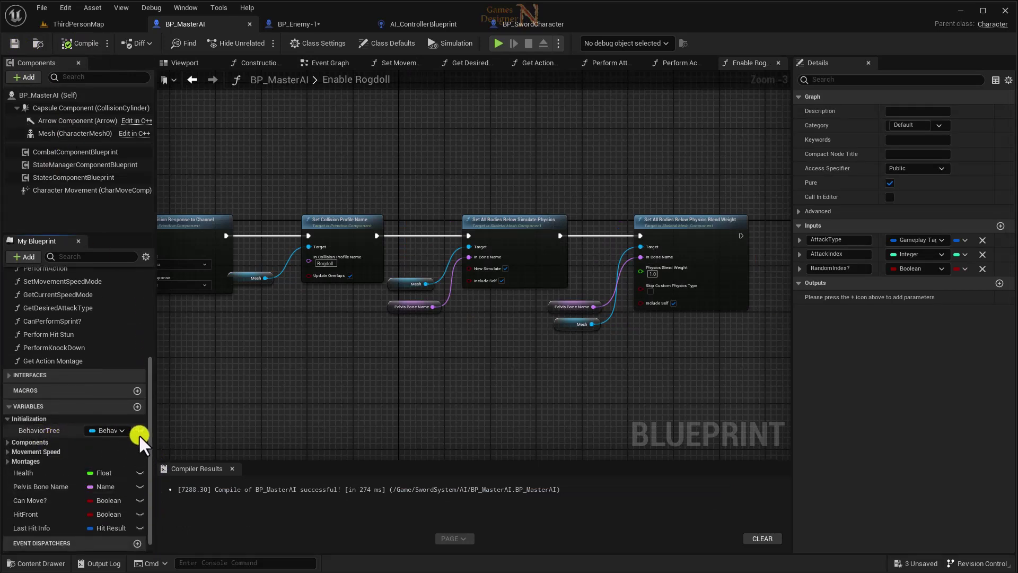
pyautogui.click(140, 430)
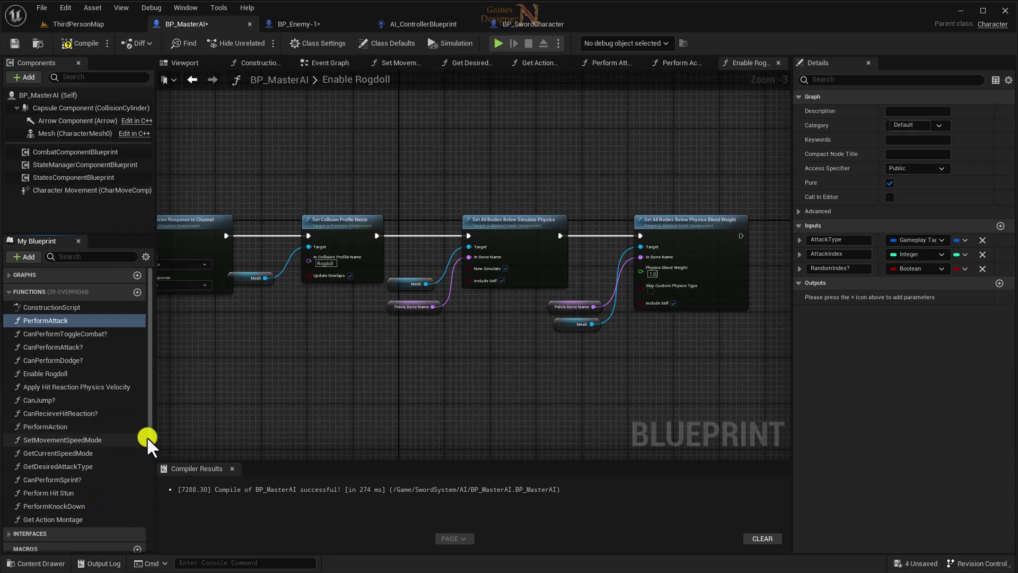
pyautogui.moveTo(151, 403); pyautogui.dragTo(157, 482)
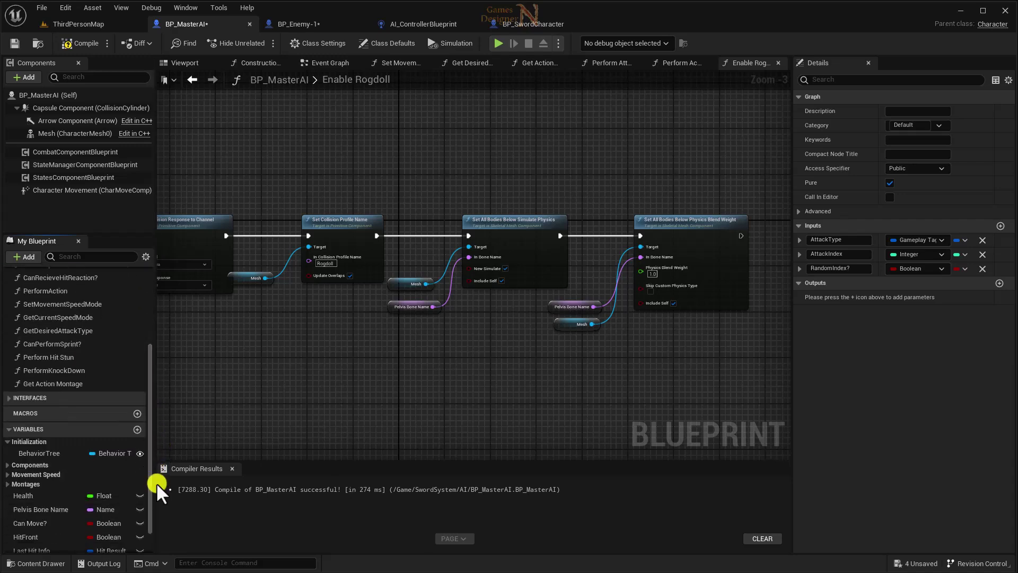
pyautogui.click(77, 45)
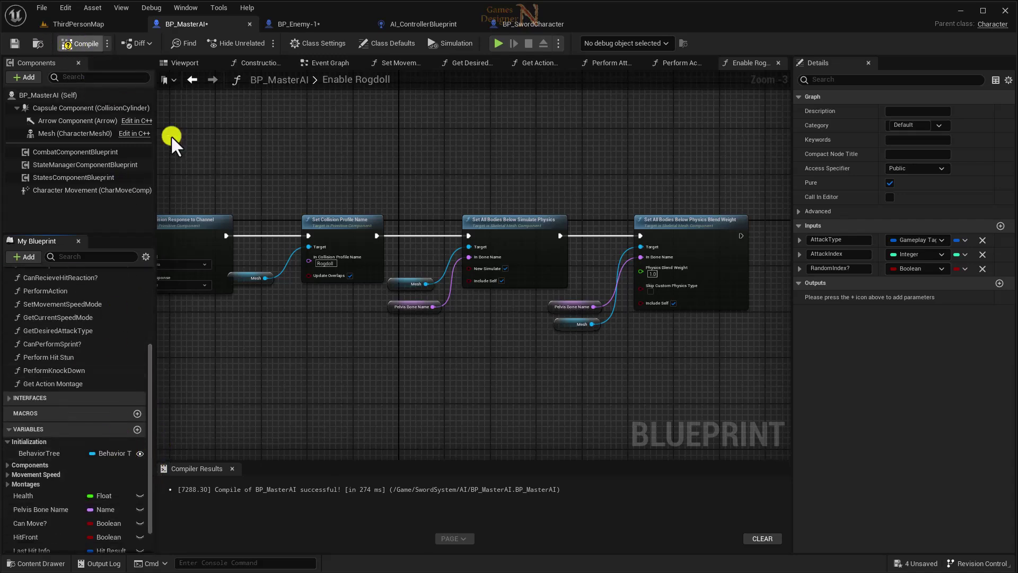
pyautogui.click(414, 27)
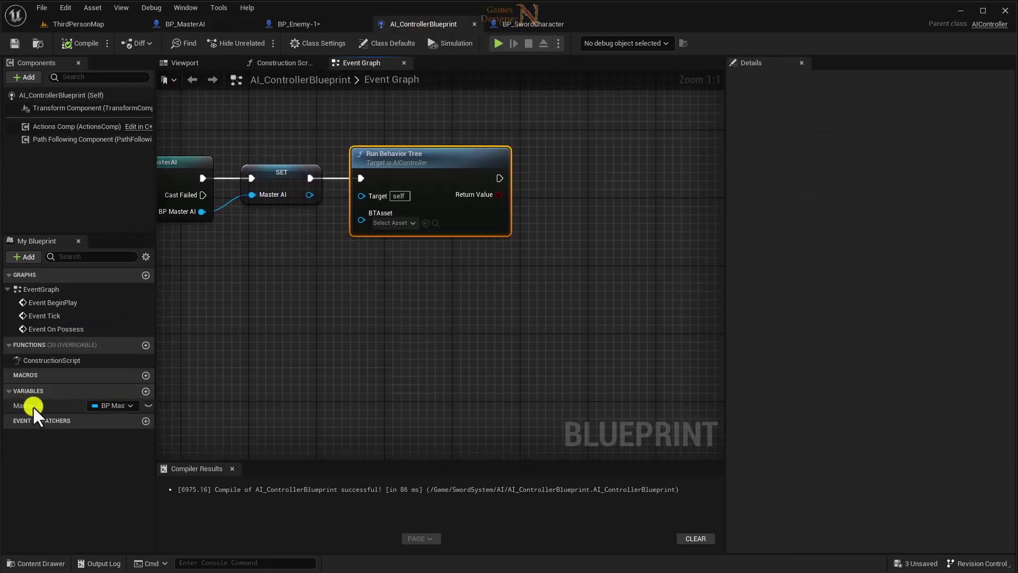
# Step: Wire a Master AI getter's Behavior Tree into Run Behavior Tree's BTAsset, then compile and save the AI controller
pyautogui.moveTo(28, 407)
pyautogui.mouseDown()
pyautogui.moveTo(274, 273)
pyautogui.moveTo(232, 285)
pyautogui.moveTo(326, 284)
pyautogui.mouseUp()
pyautogui.click(298, 282)
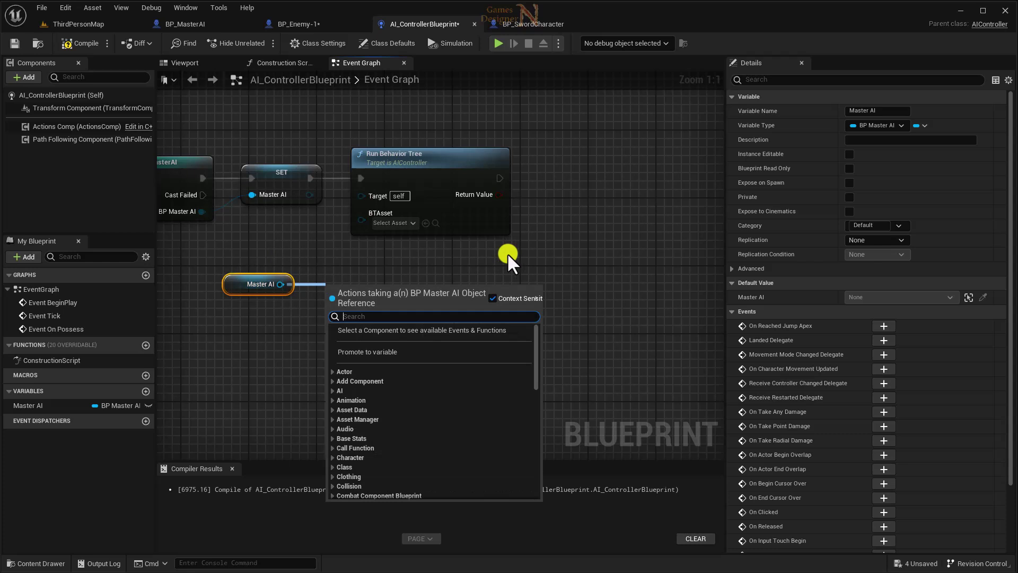
pyautogui.write('get ')
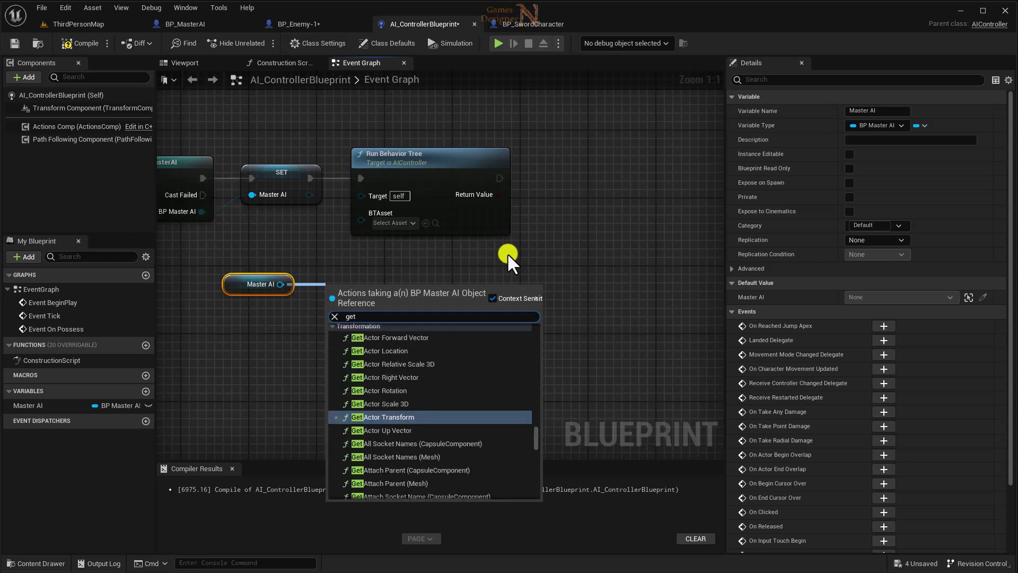
pyautogui.write('v')
pyautogui.press('BackSpace')
pyautogui.write('be')
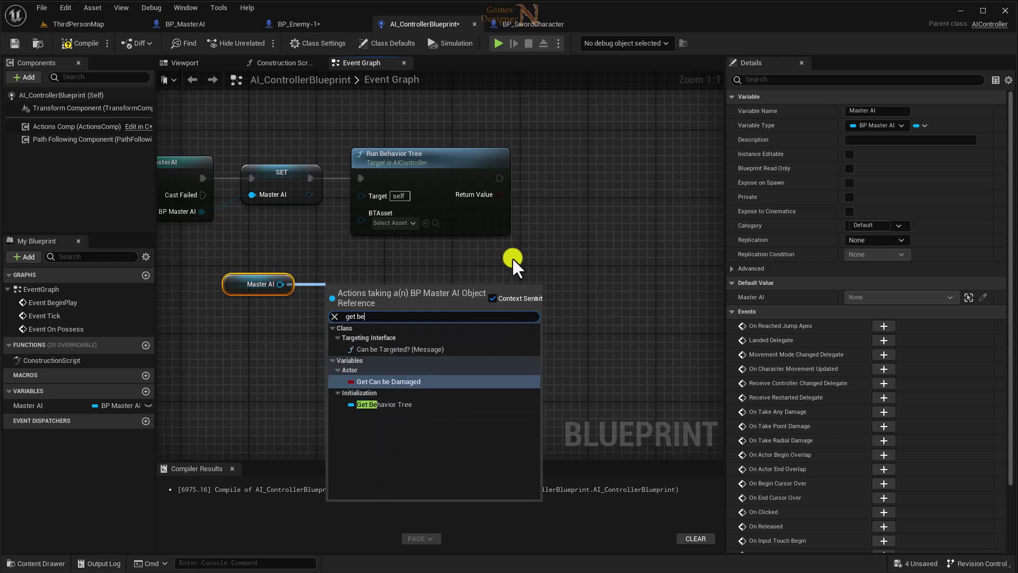
pyautogui.click(379, 409)
pyautogui.moveTo(411, 285); pyautogui.dragTo(357, 220)
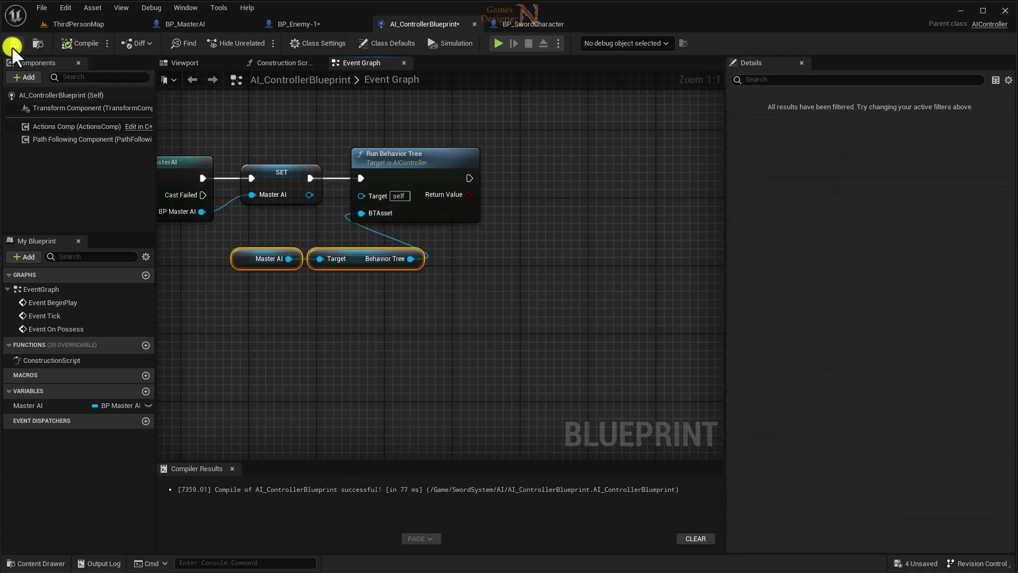
pyautogui.click(13, 45)
pyautogui.click(185, 25)
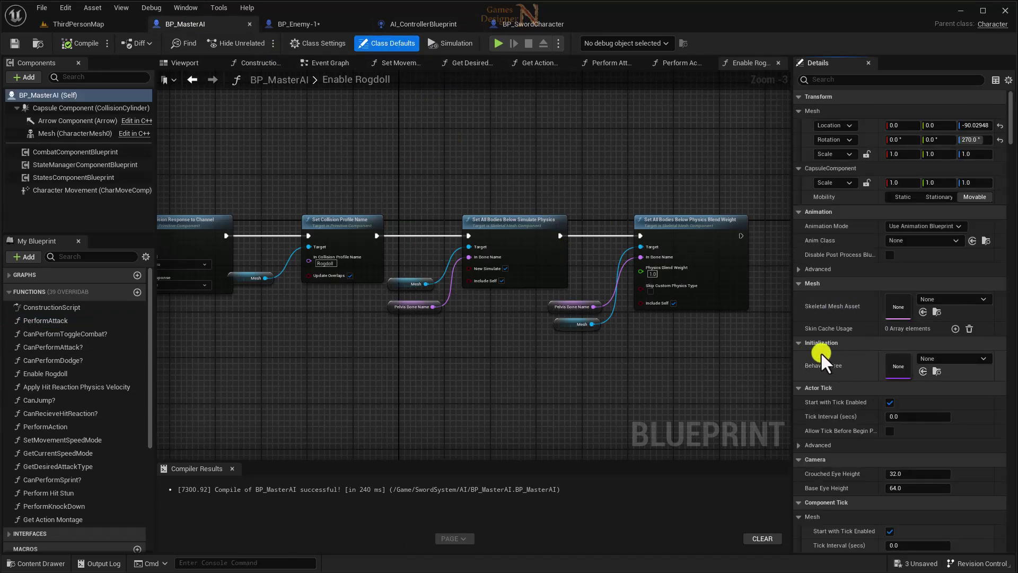
# Step: Set BP_MasterAI's Behavior Tree default to ExampleEnemyBehaviorTree, compile, and save all assets
pyautogui.click(925, 360)
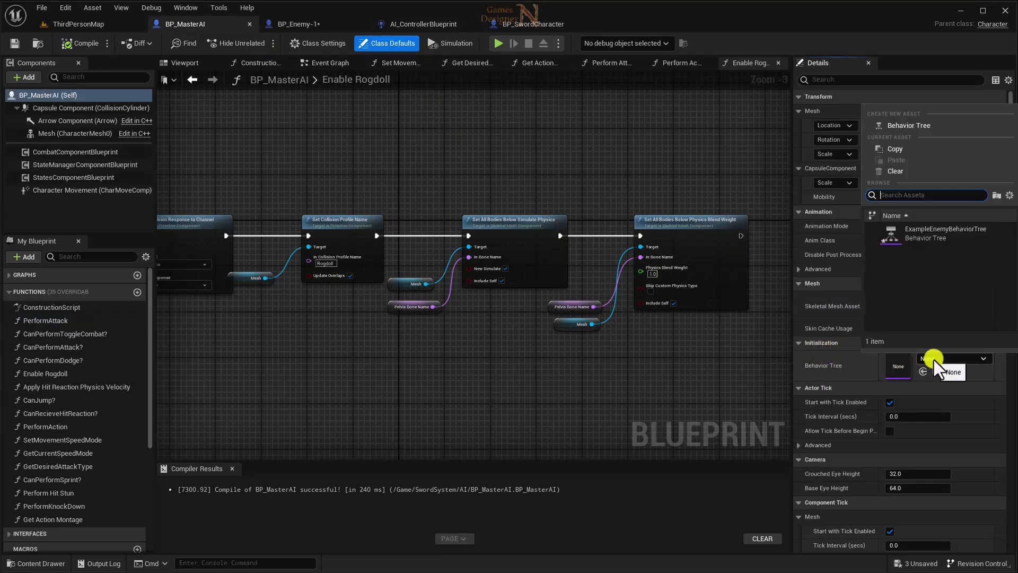
pyautogui.click(921, 236)
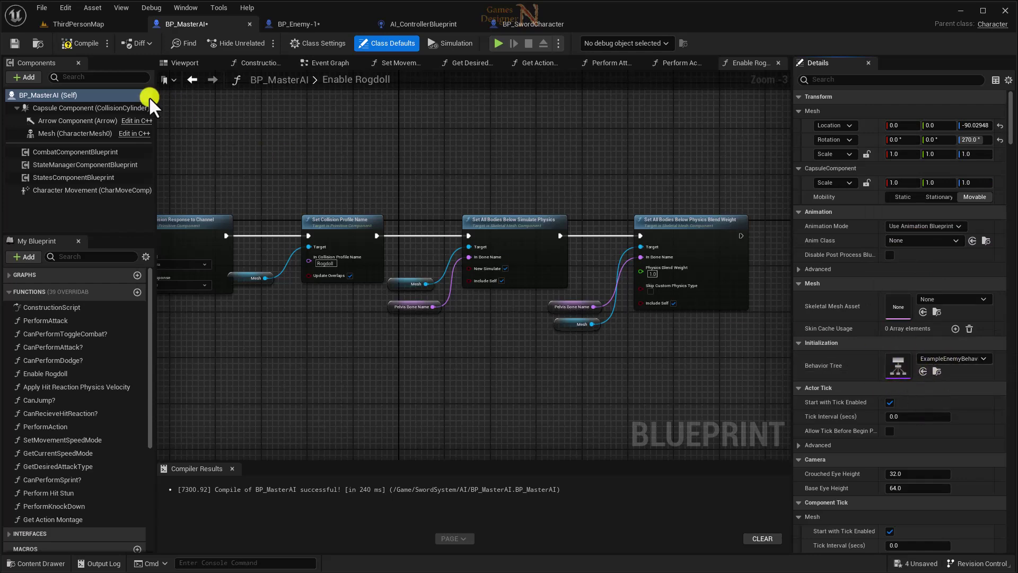
pyautogui.click(86, 45)
pyautogui.click(19, 44)
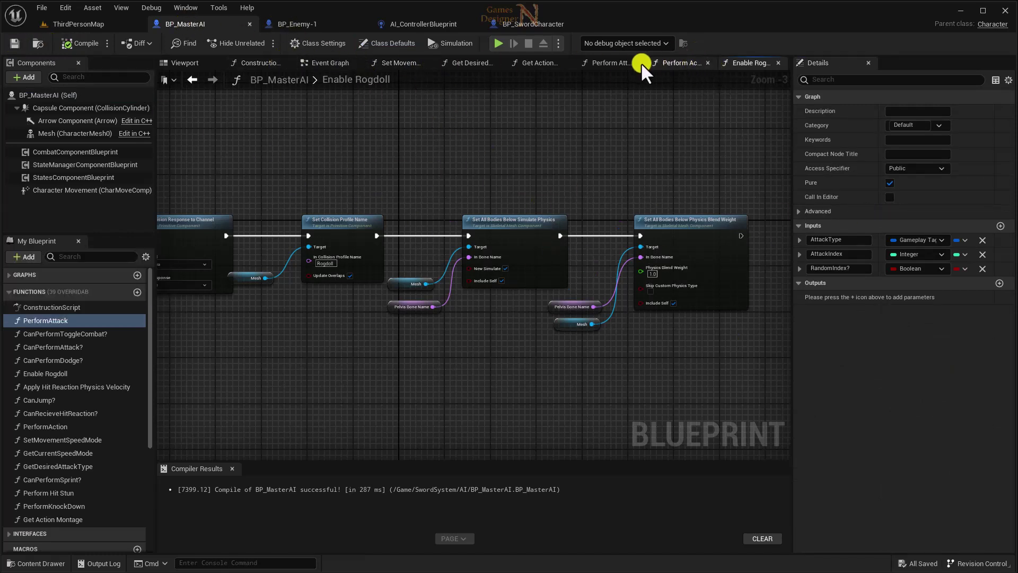
pyautogui.click(349, 62)
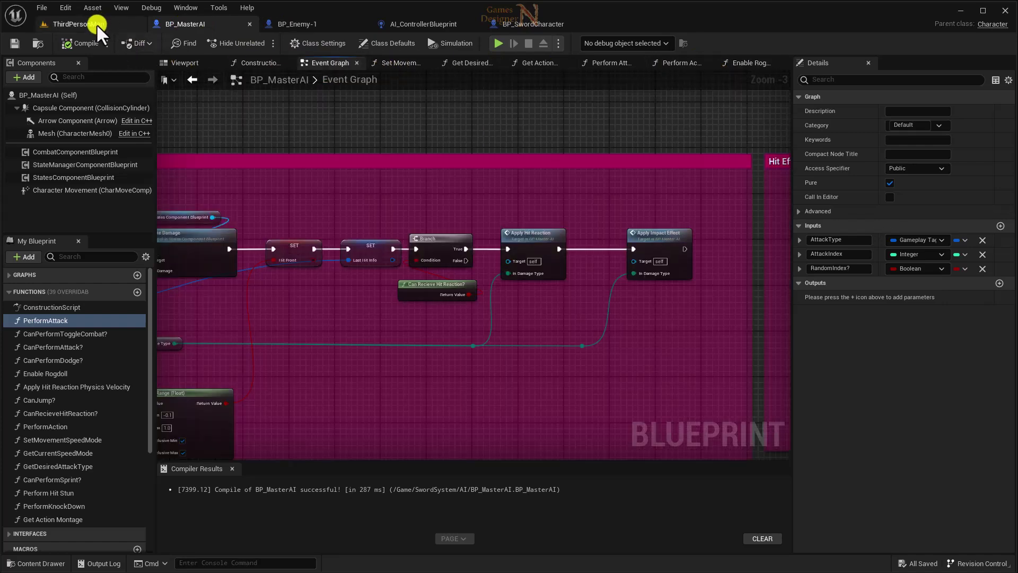
# Step: Return to the ThirdPersonMap level and turn the viewport camera toward the blue cubes
pyautogui.click(97, 24)
pyautogui.moveTo(298, 273); pyautogui.dragTo(374, 260)
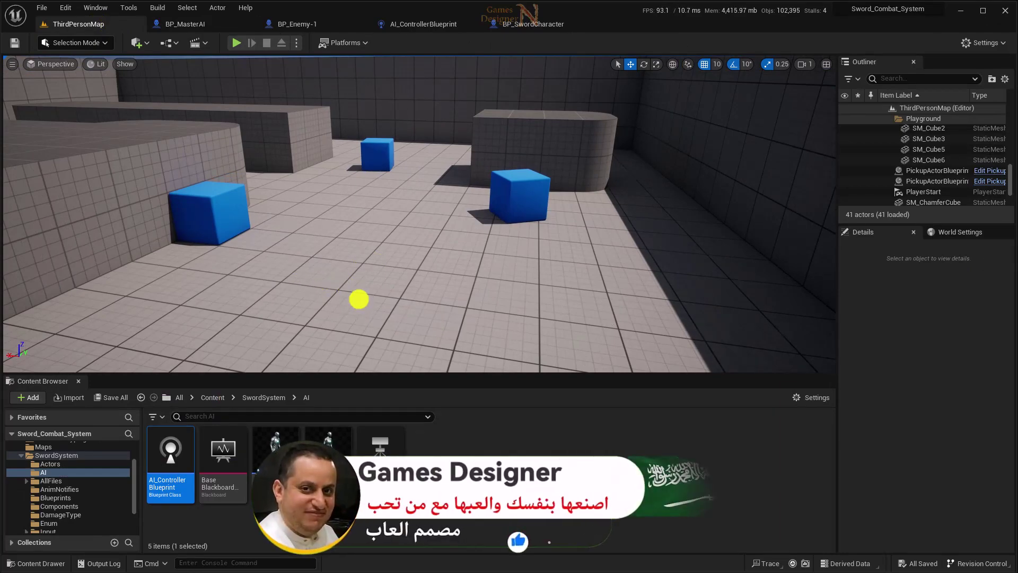
pyautogui.moveTo(315, 284)
pyautogui.mouseDown()
pyautogui.moveTo(316, 295)
pyautogui.moveTo(165, 293)
pyautogui.moveTo(385, 300)
pyautogui.moveTo(363, 302)
pyautogui.mouseUp()
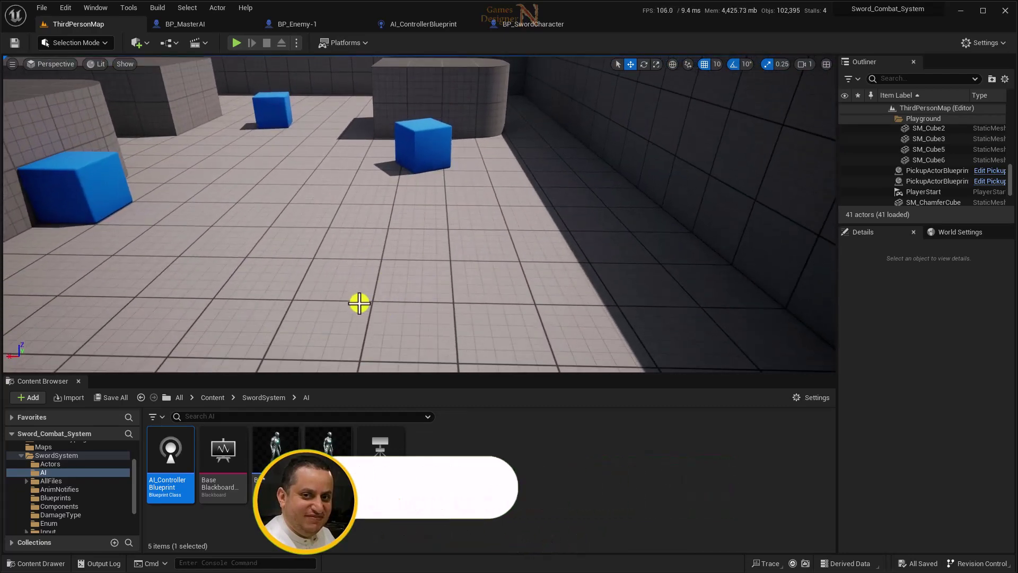